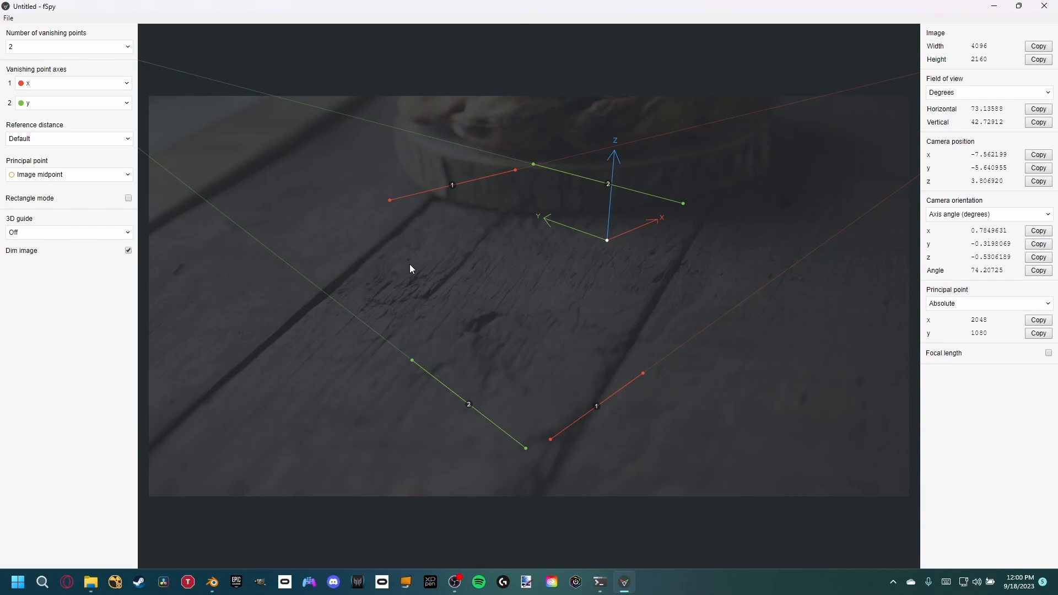
Turn off image dimming and align the two x-axis vanishing lines with the dark gaps between the table planks.
click(128, 250)
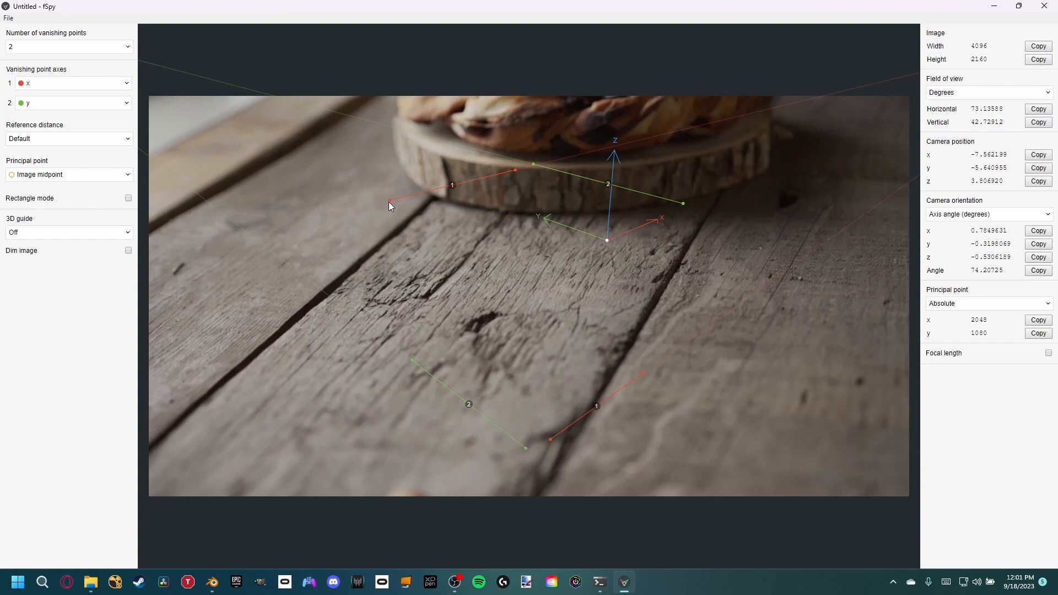
drag(389, 203, 211, 388)
drag(514, 171, 392, 230)
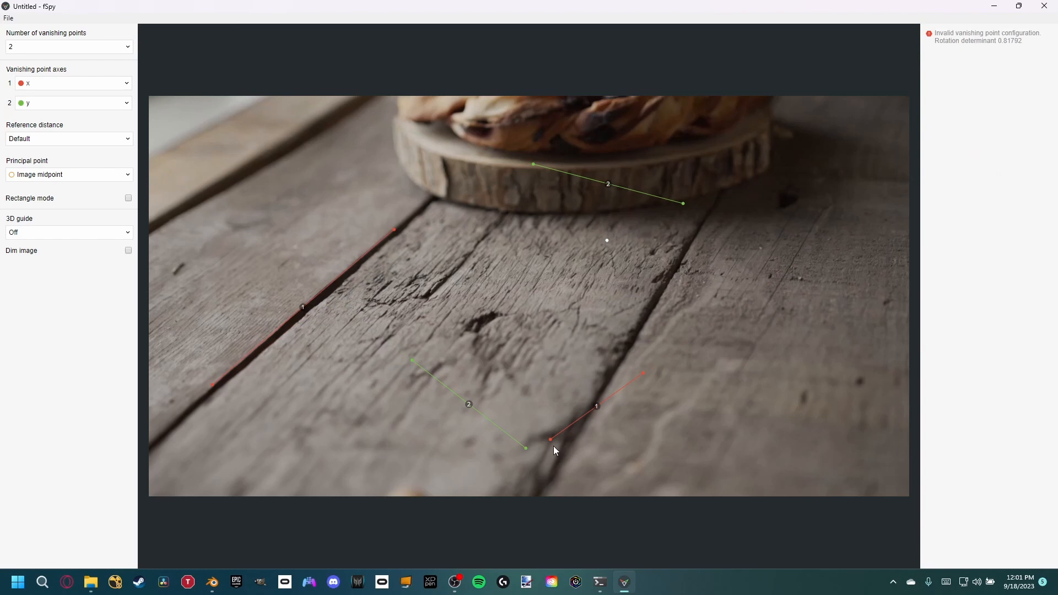
drag(550, 439, 586, 417)
drag(645, 374, 690, 252)
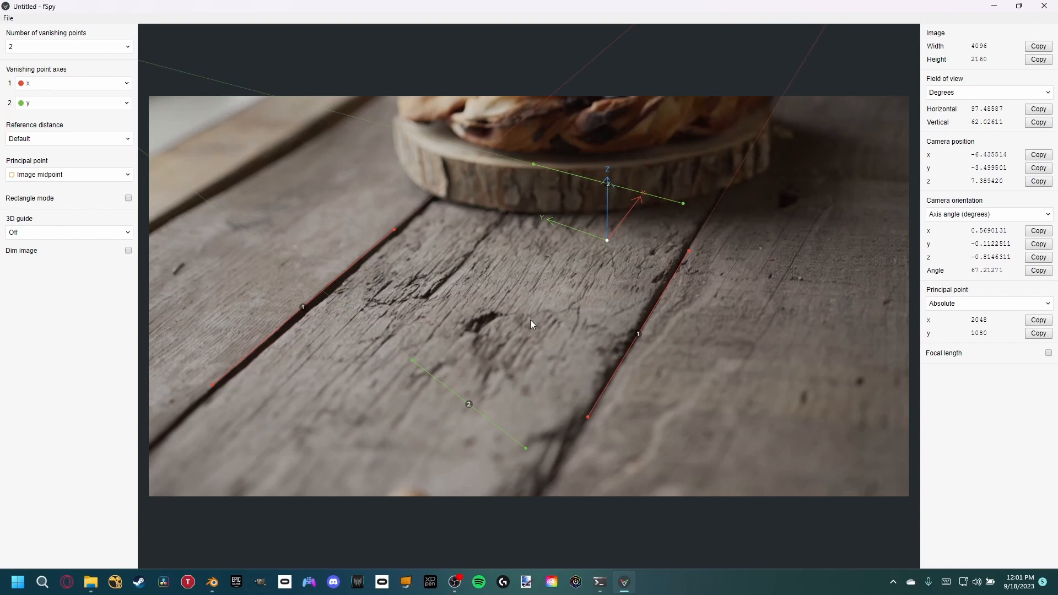
Set the second vanishing point axis to -z and align its two lines with the vertical edges of the round wooden slab.
click(67, 104)
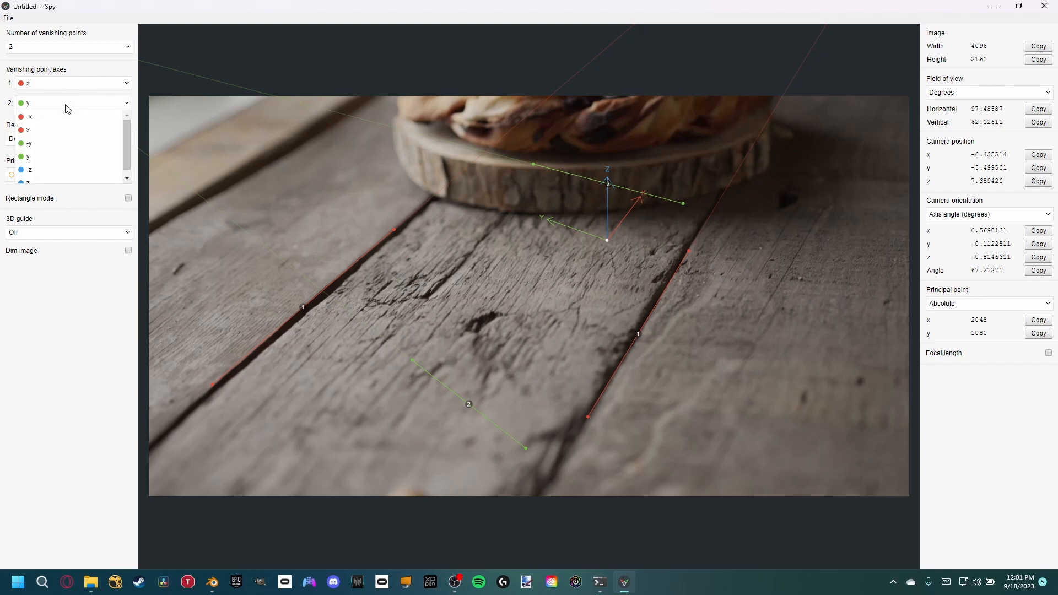
click(37, 171)
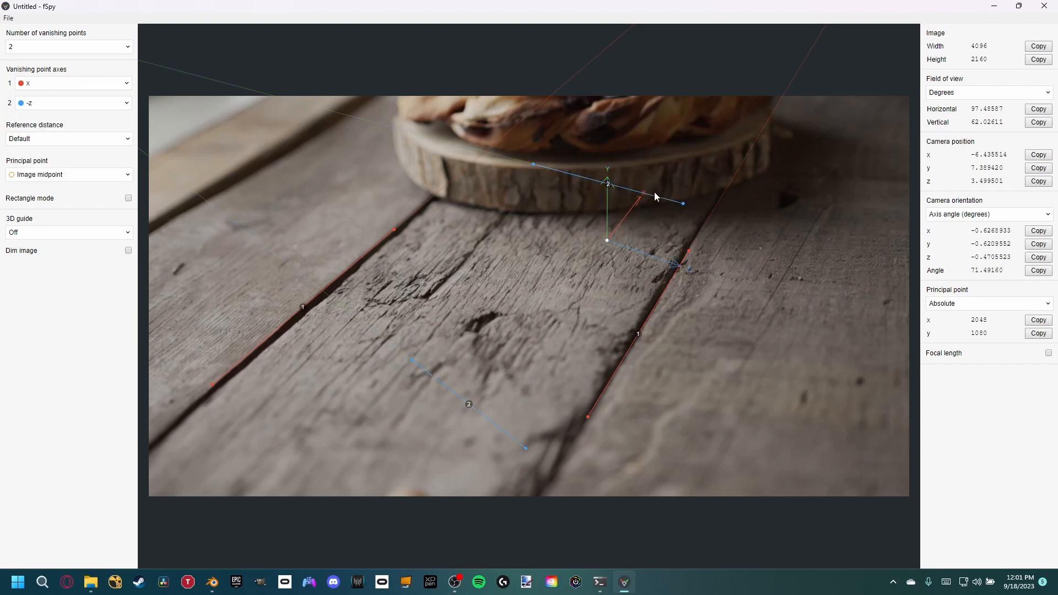
drag(533, 164, 568, 169)
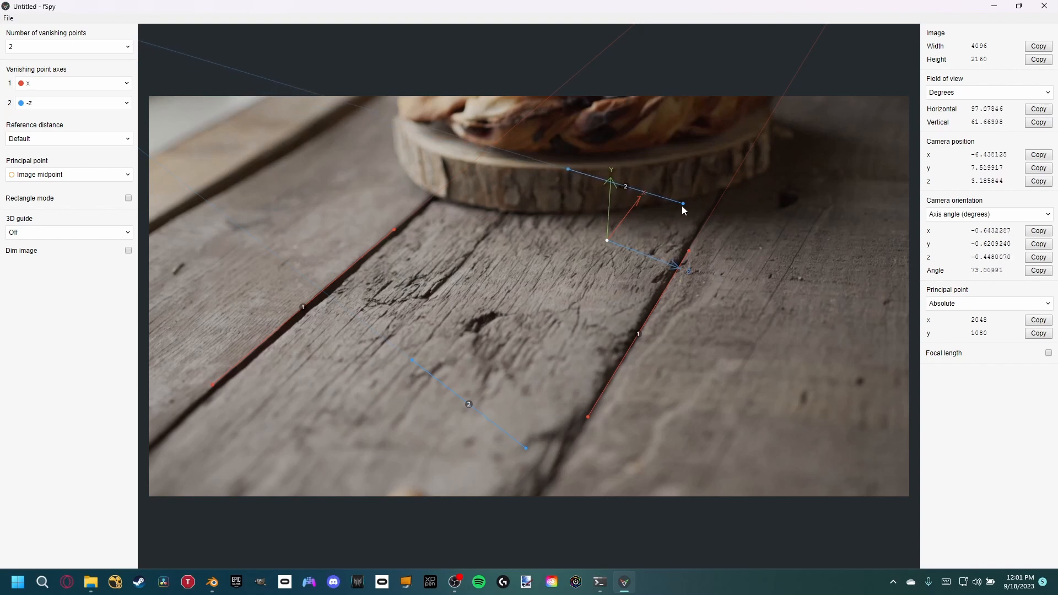
drag(683, 204, 571, 219)
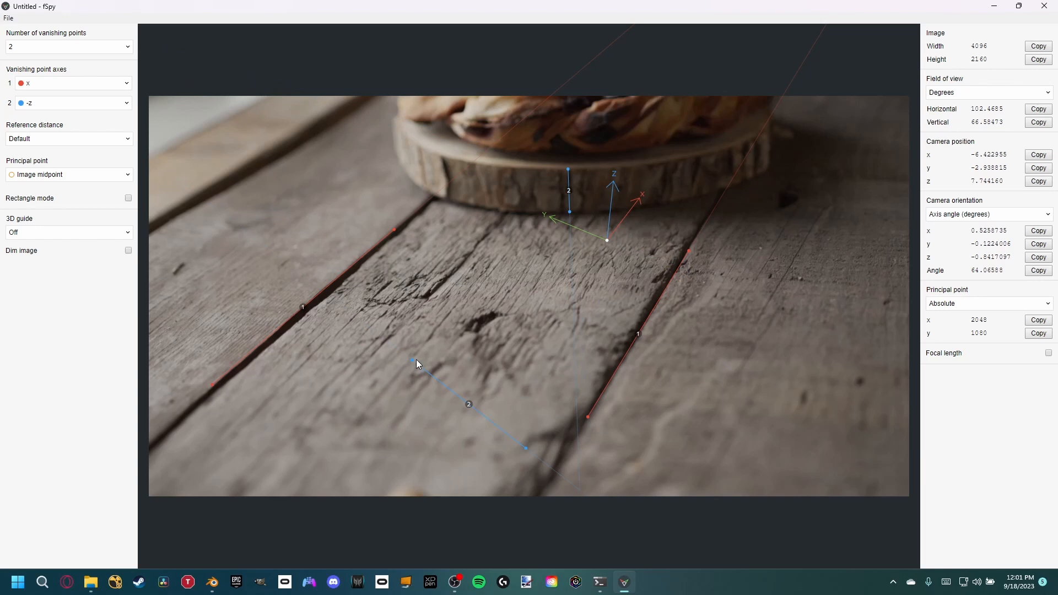
drag(412, 360, 393, 117)
drag(526, 452, 395, 157)
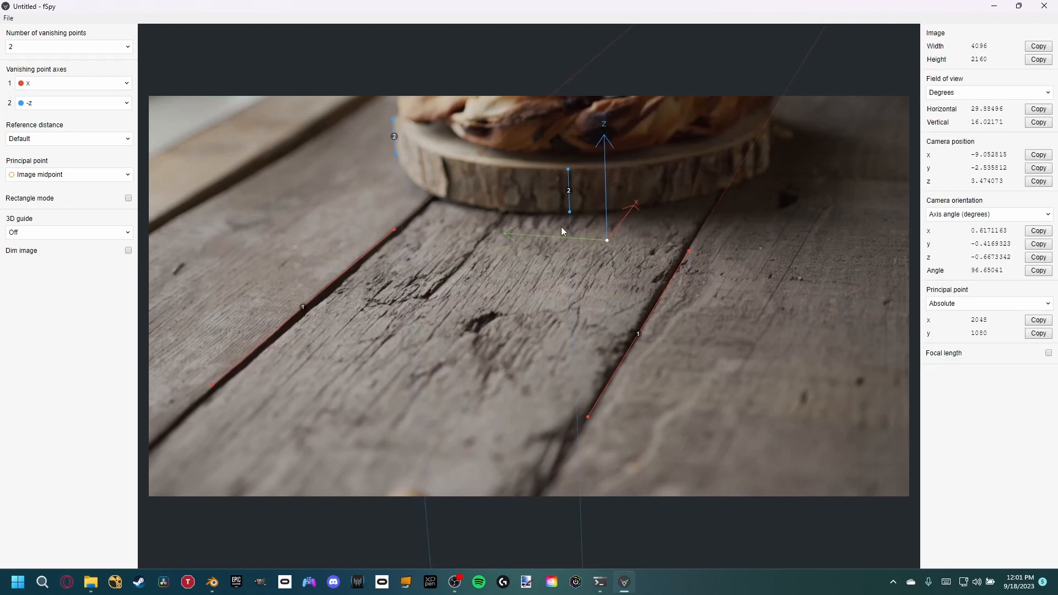
Show the xy grid floor as 3D guide and place the origin on the dark knot in the middle plank.
drag(606, 243, 545, 324)
click(63, 143)
click(63, 142)
click(80, 234)
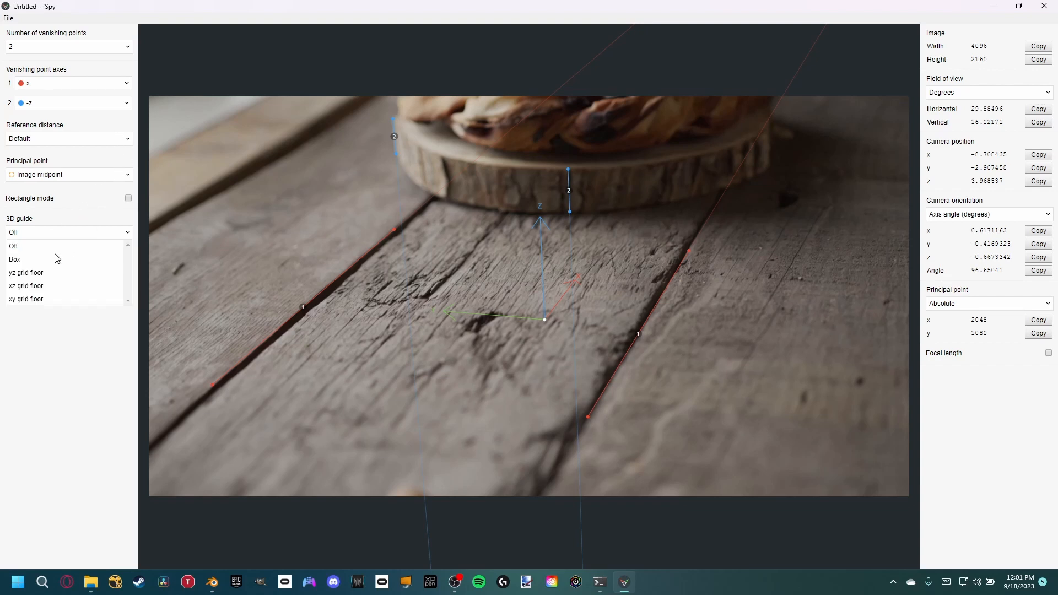
click(24, 300)
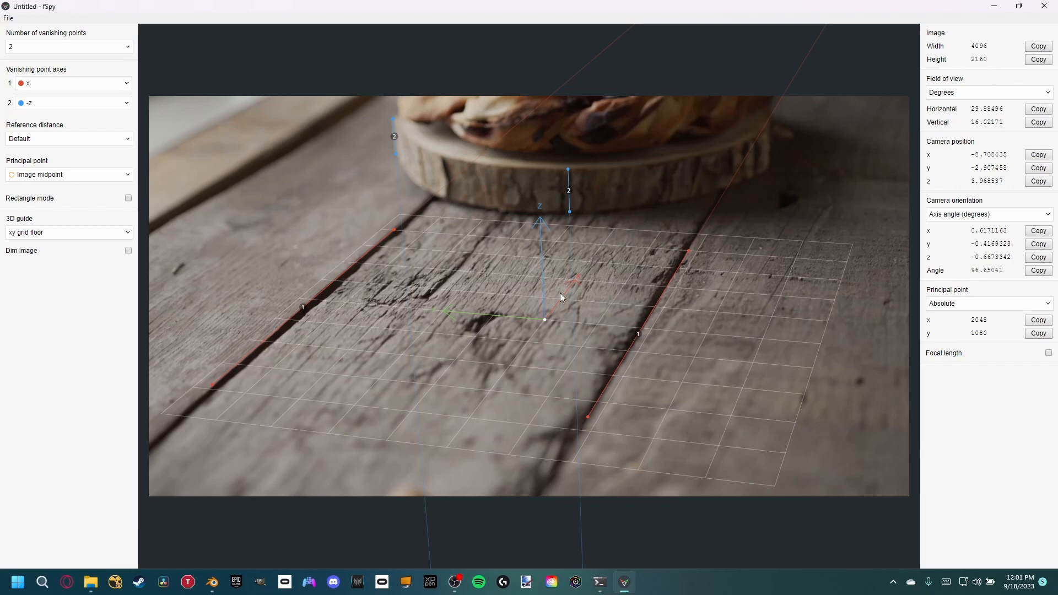
drag(544, 319, 470, 317)
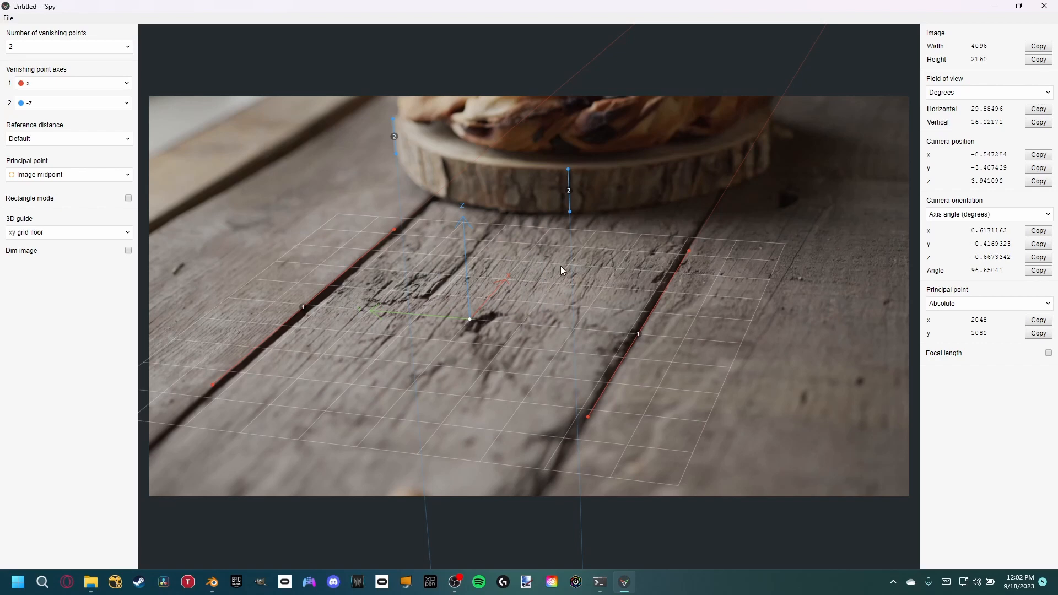
click(10, 18)
click(41, 98)
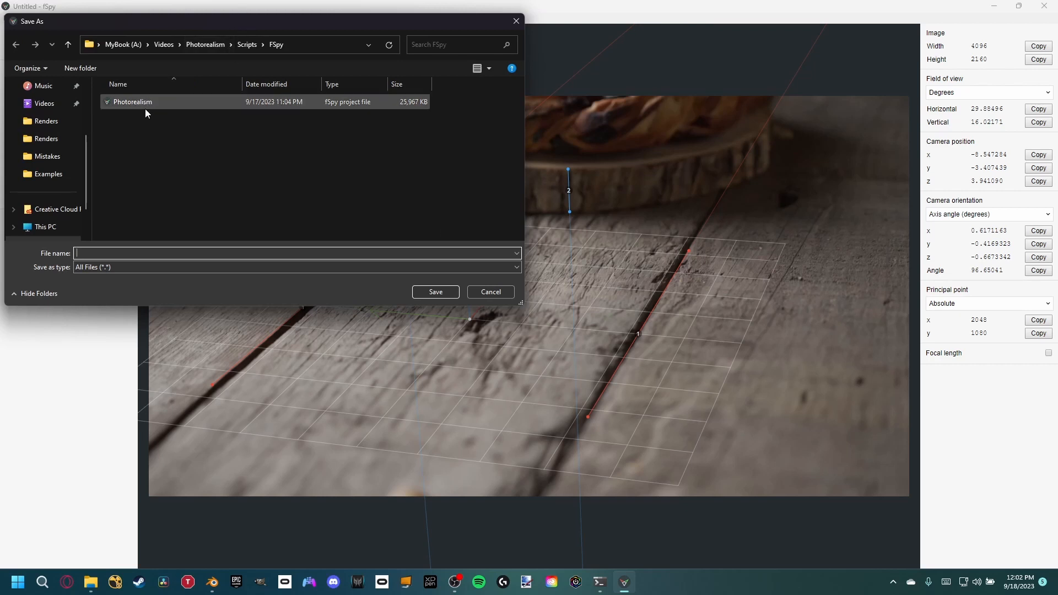
click(497, 295)
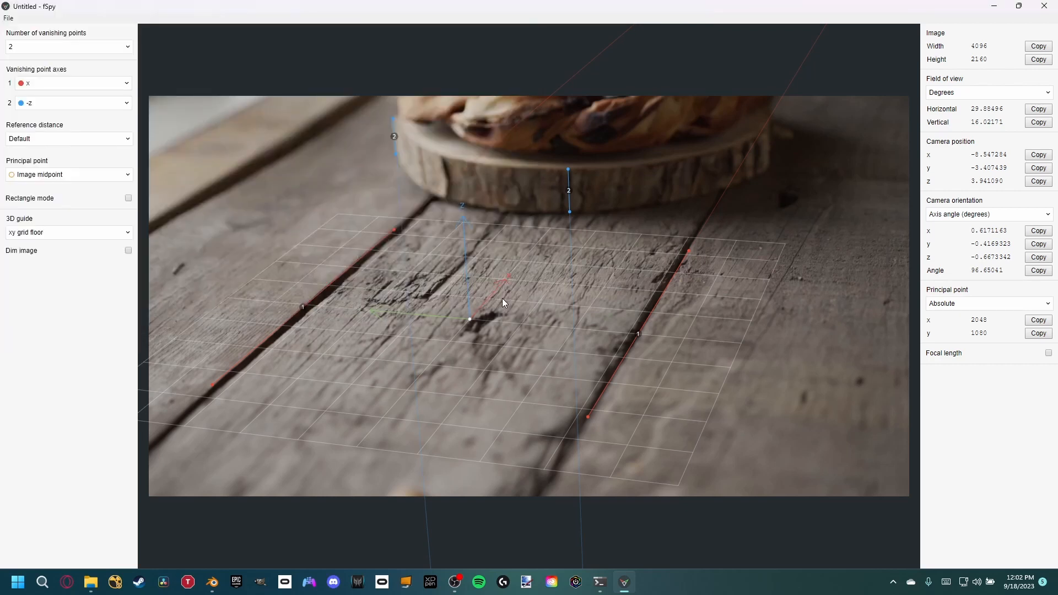
Close fSpy and switch to the default scene in Blender.
click(1045, 6)
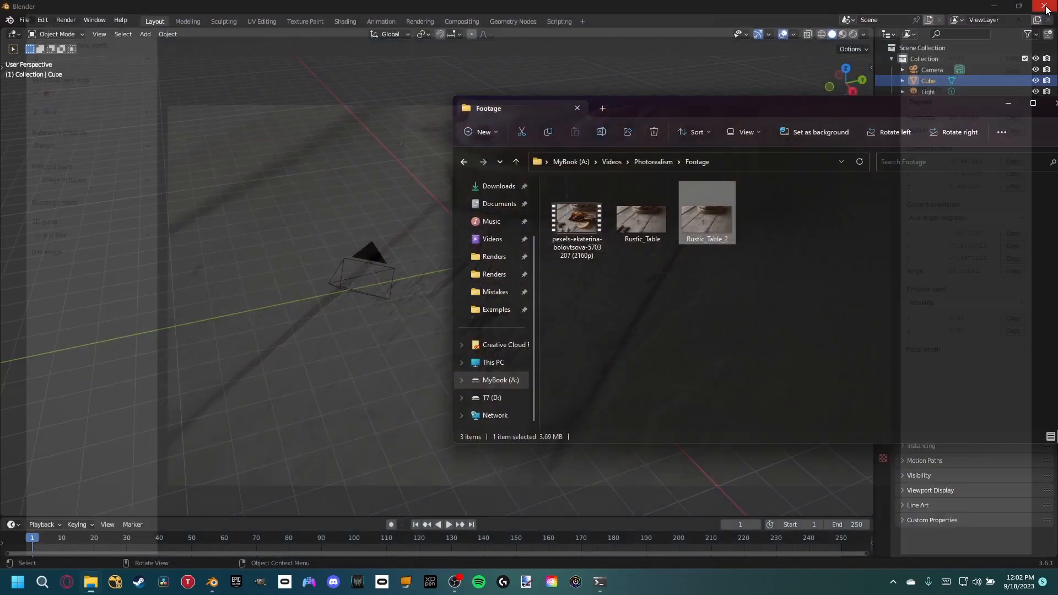
click(669, 72)
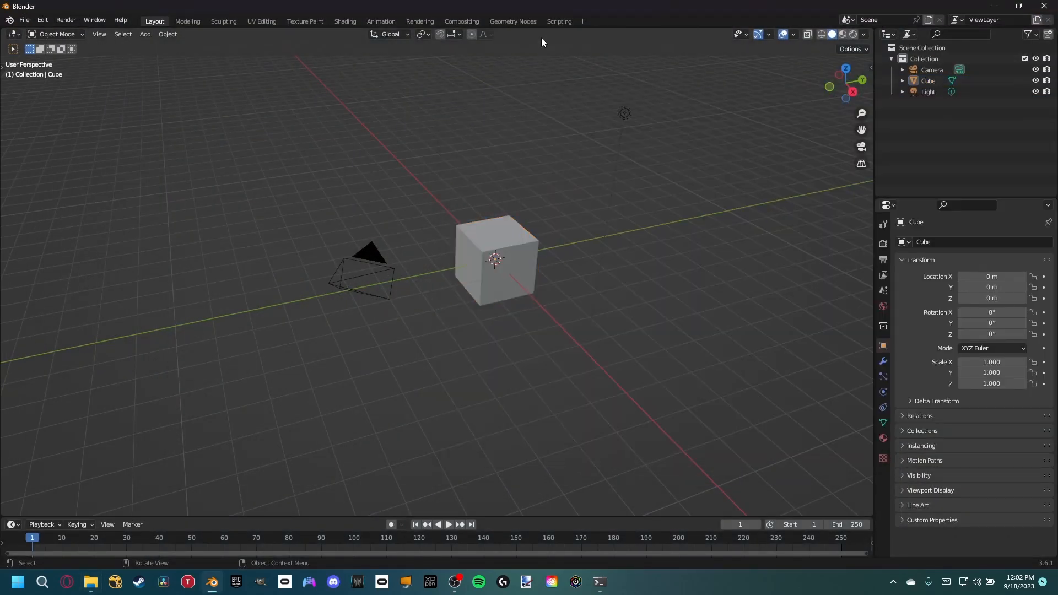
middle_drag(492, 184, 470, 201)
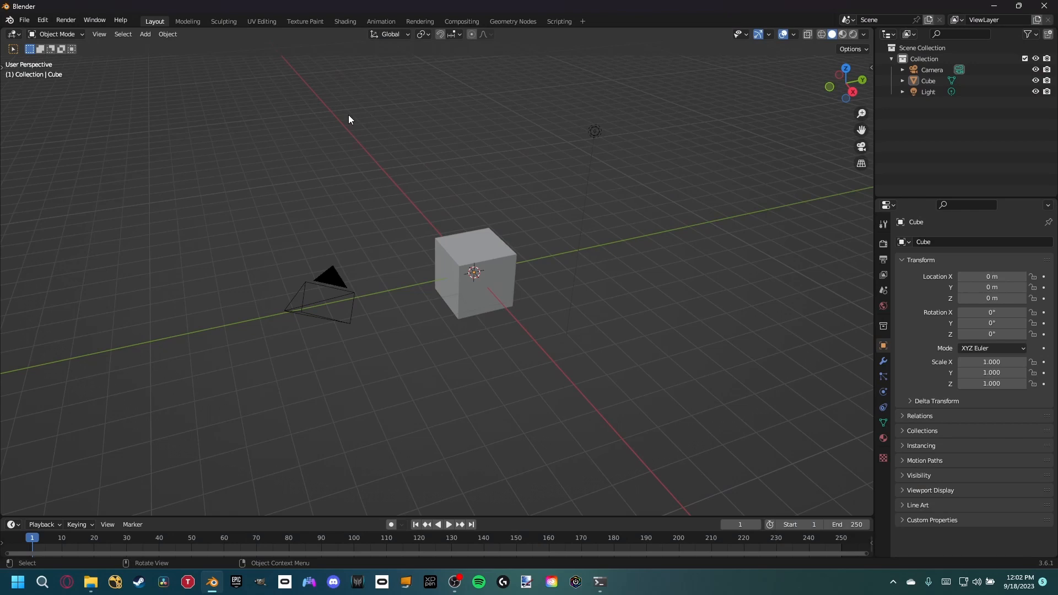
Check in the add-on preferences that the Import fSpy project add-on is installed and enabled, searching for "fspy".
click(48, 21)
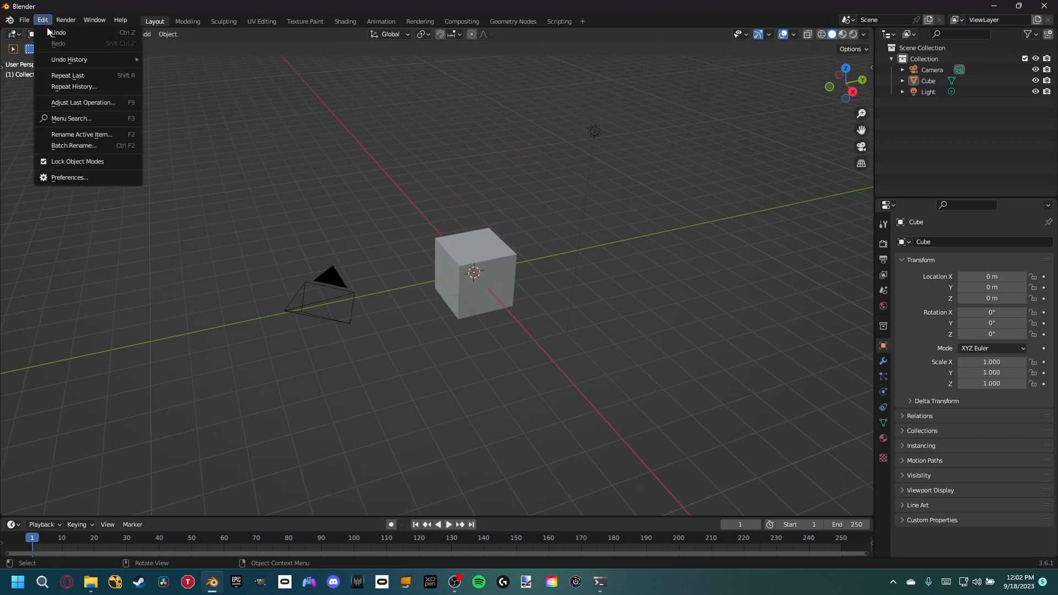
click(58, 177)
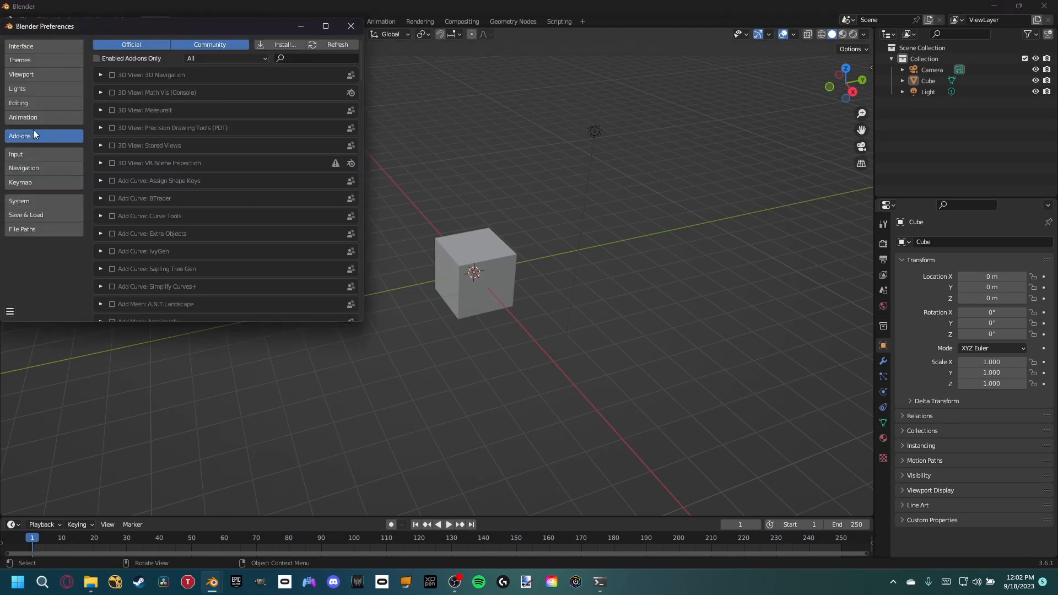
click(277, 46)
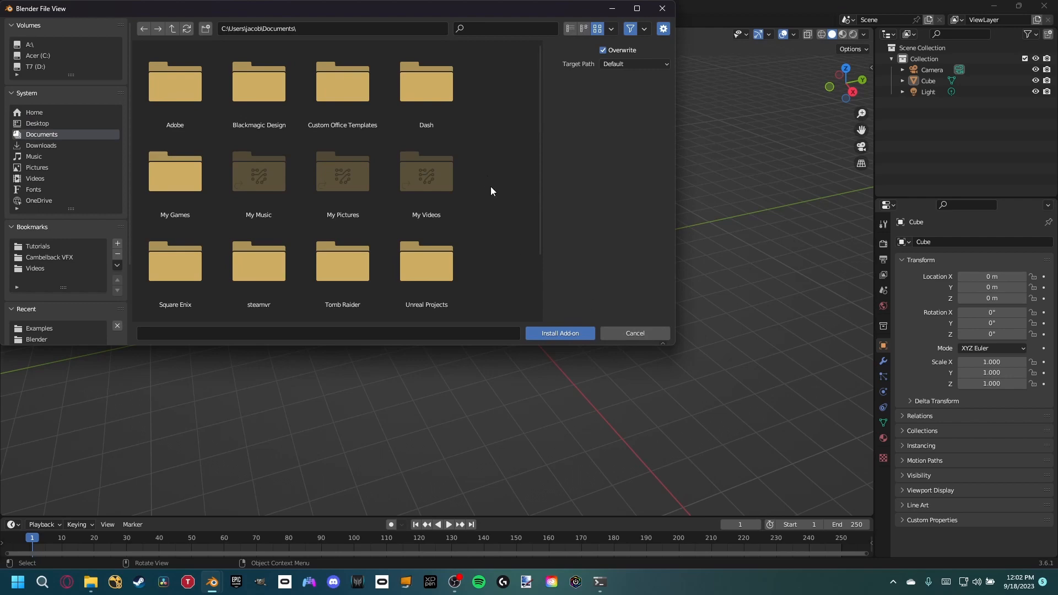
click(629, 334)
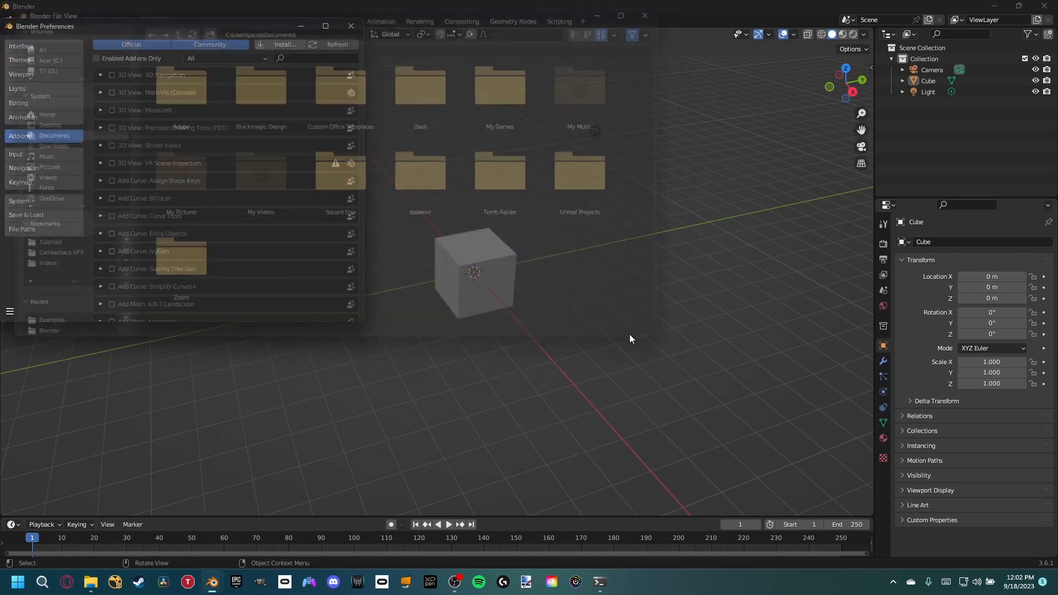
click(301, 57)
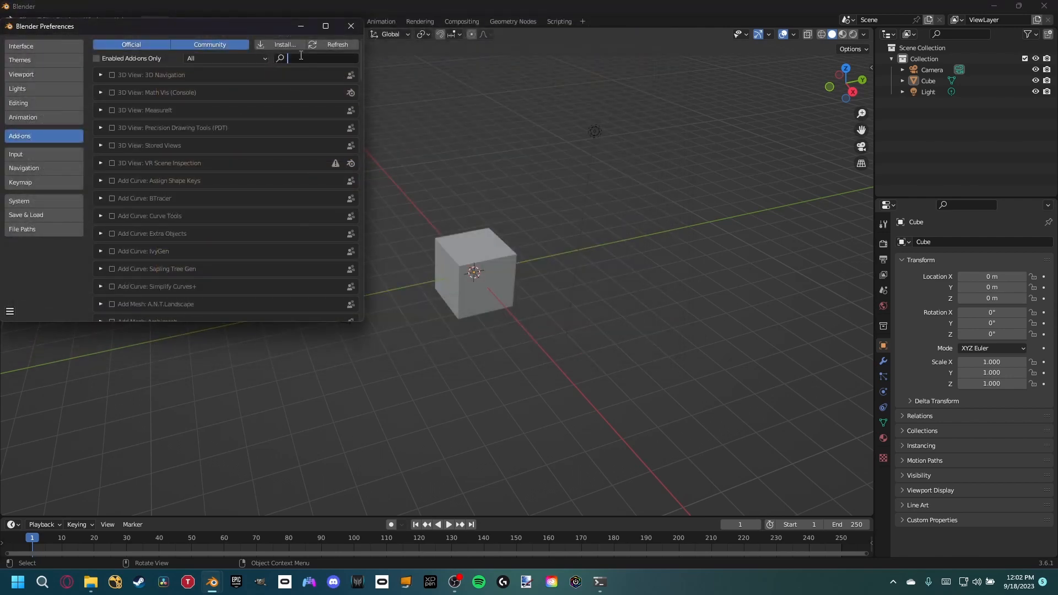
text(fspy)
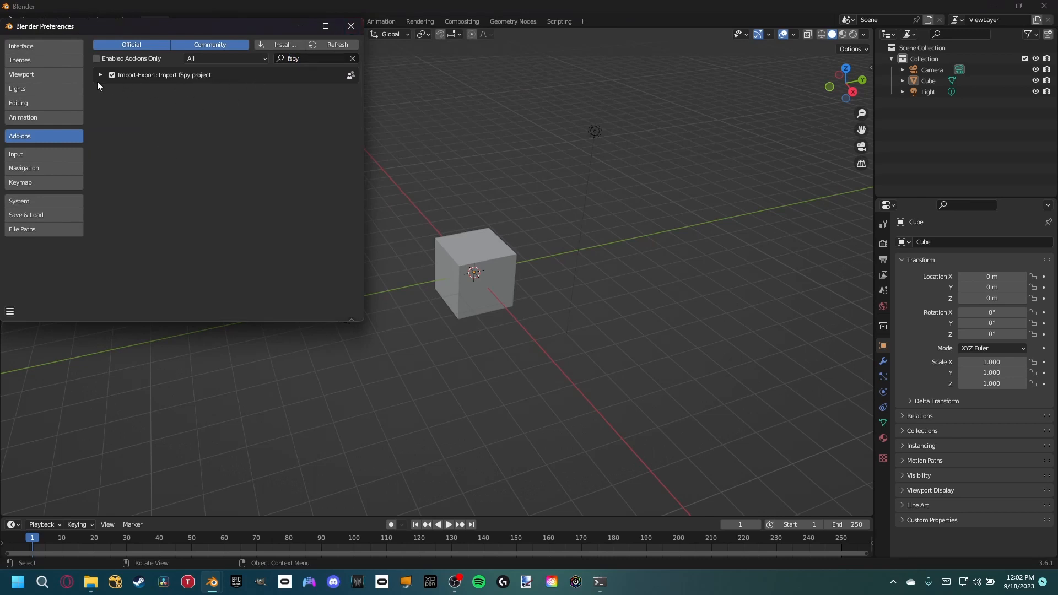
click(352, 26)
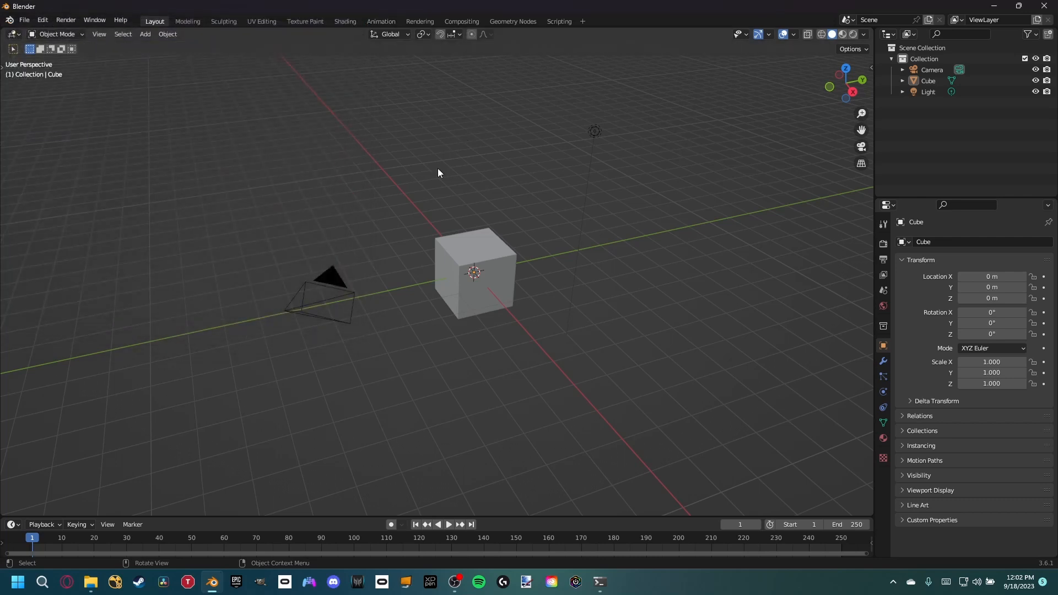
Delete all default objects and import the Photorealism_tut.fspy project file with its background image.
key(a)
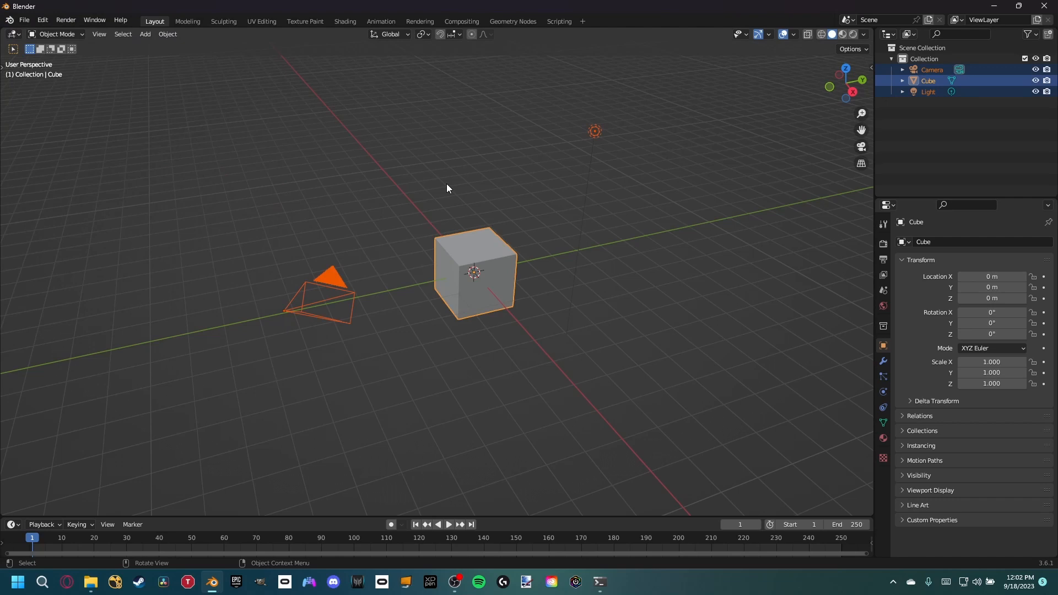
key(Delete)
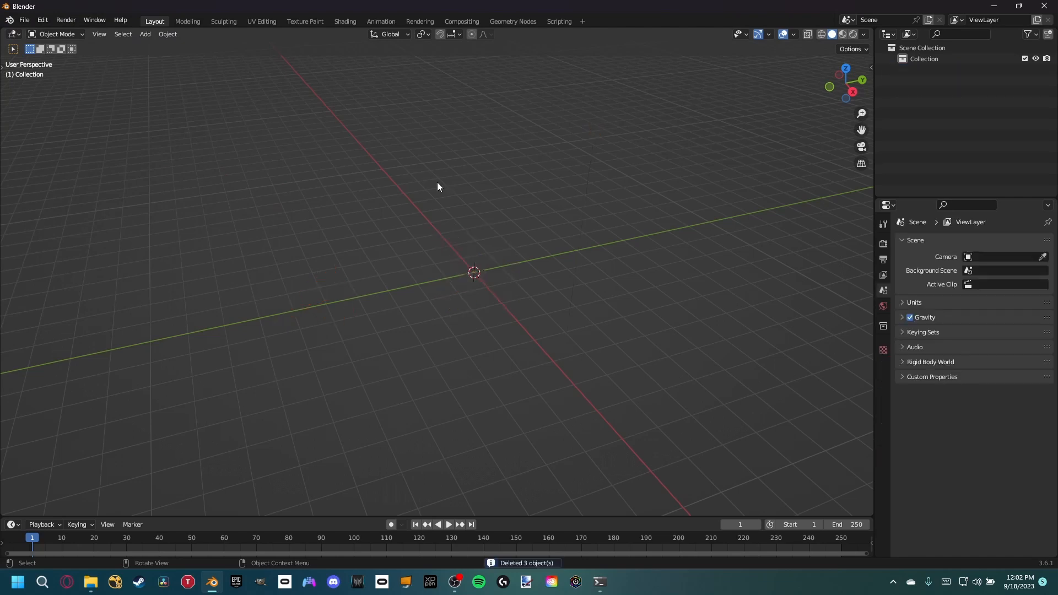
click(25, 20)
mouse_move(47, 172)
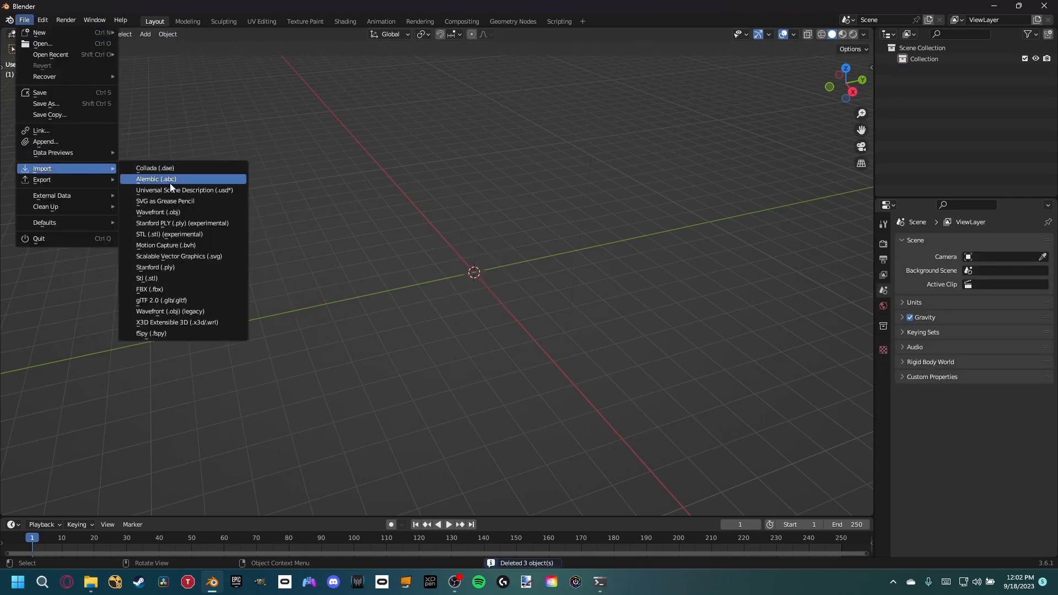
click(152, 335)
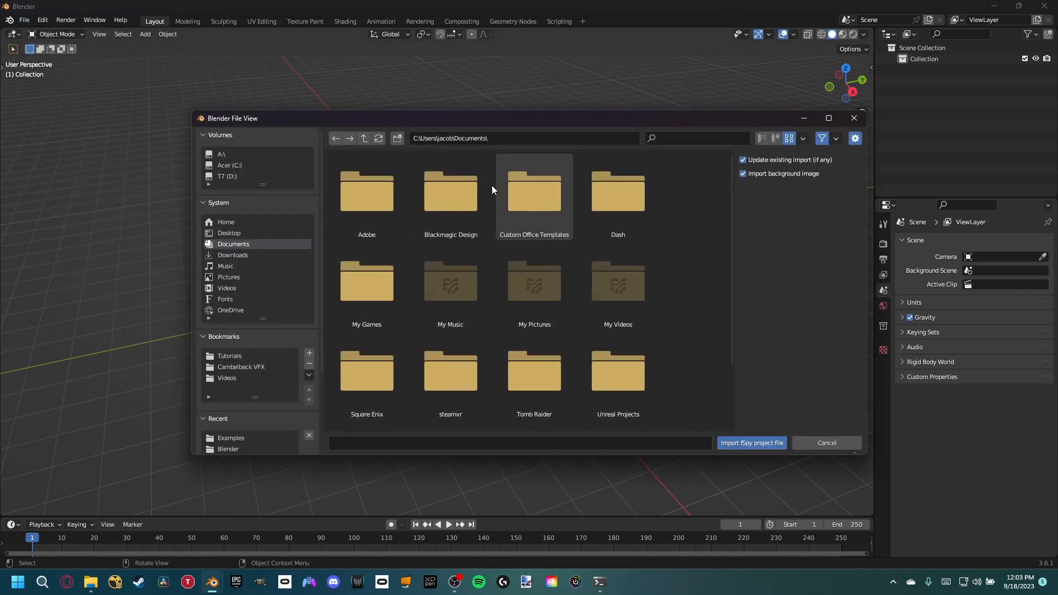
click(230, 156)
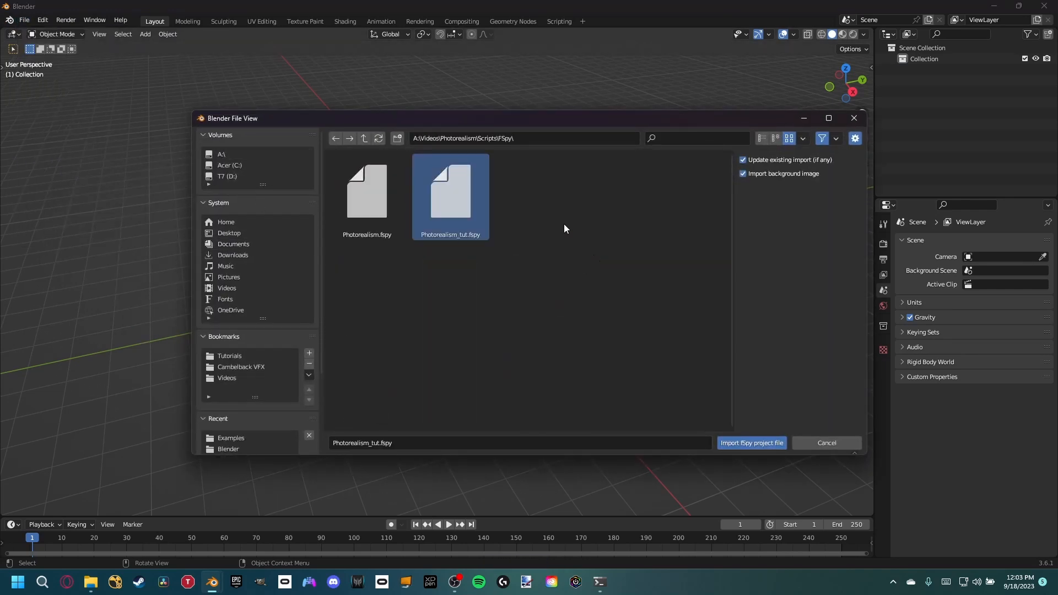
click(762, 443)
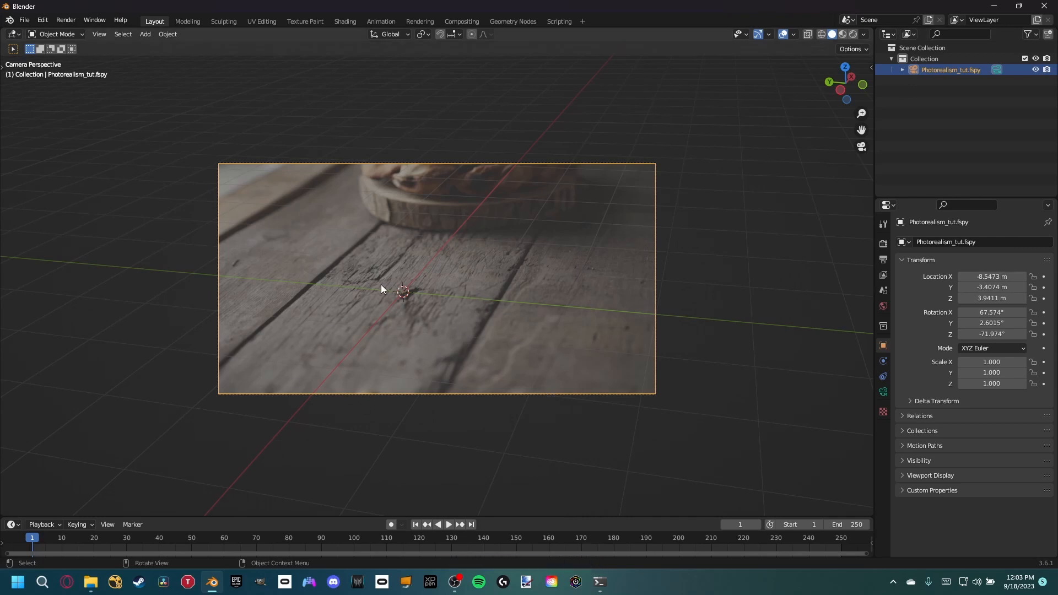
Add a plane mesh at the world origin.
key(shift+a)
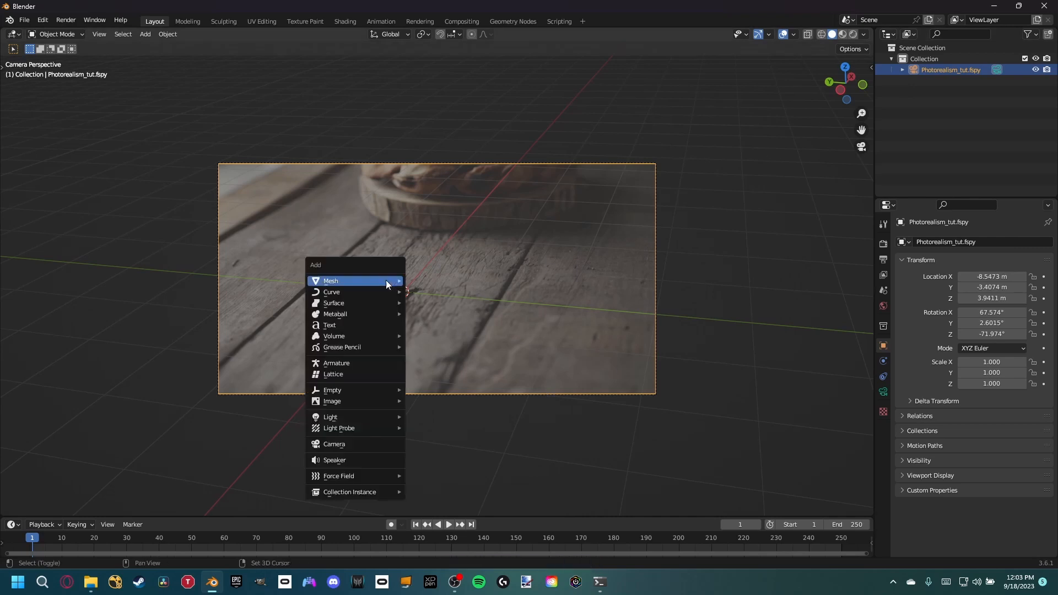
mouse_move(386, 280)
click(449, 278)
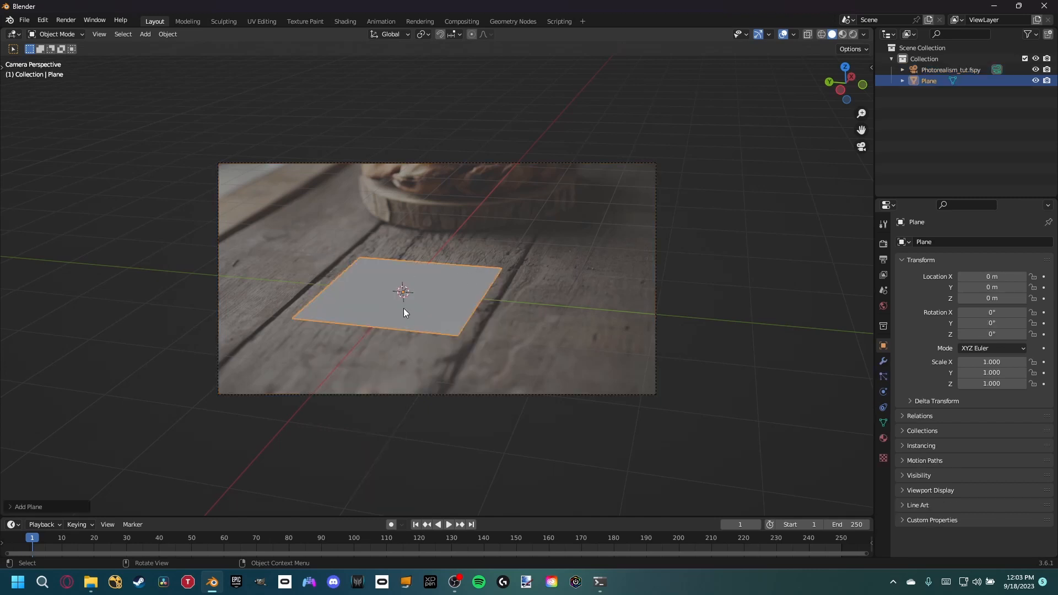
key(g)
key(shift+z)
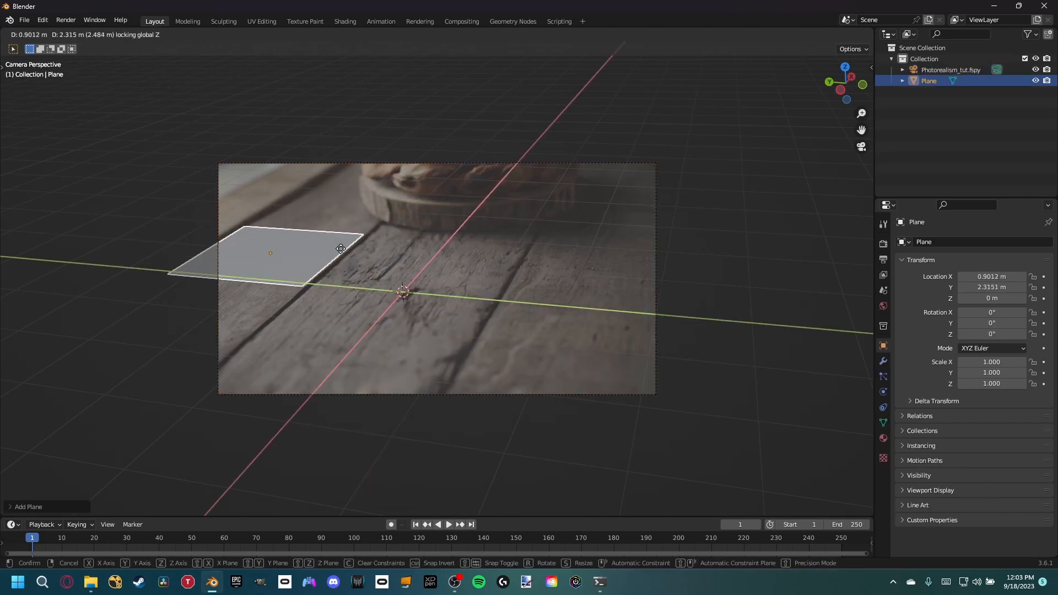
key(Escape)
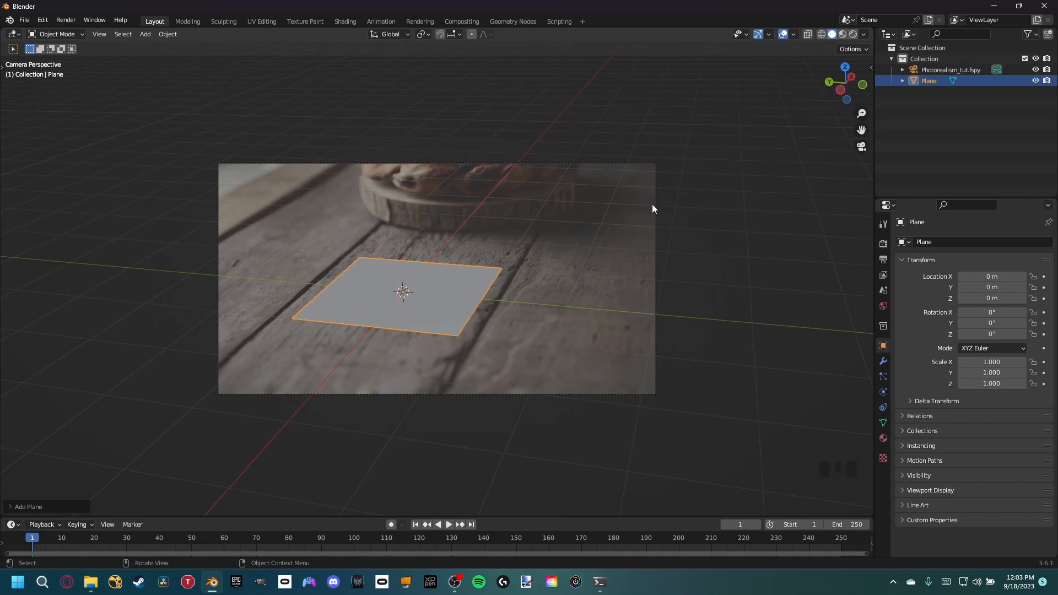
Set the opacity of the fSpy camera's background image to 1.000.
click(537, 163)
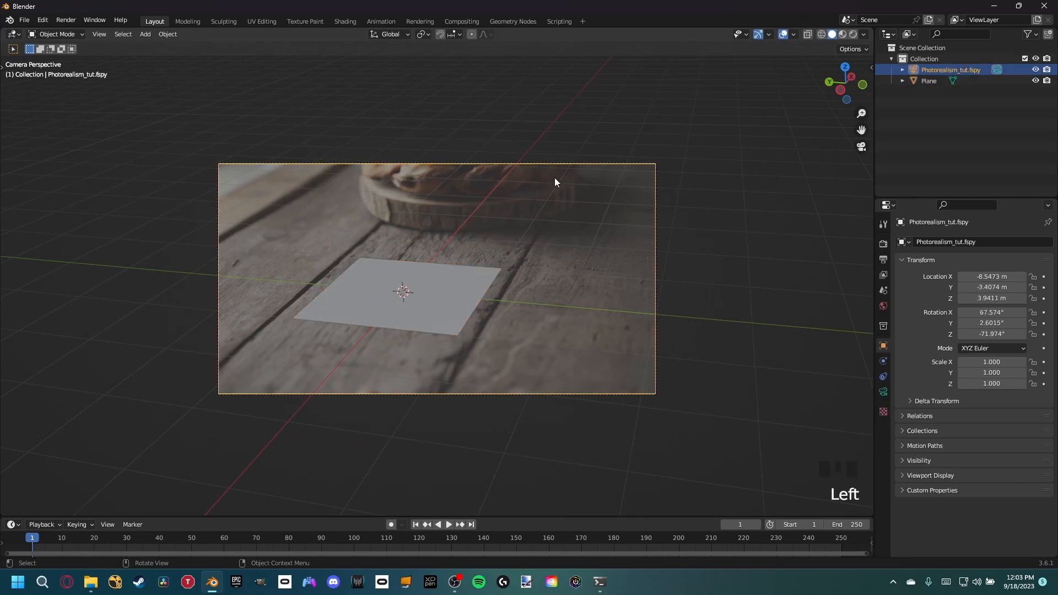
click(883, 393)
click(902, 427)
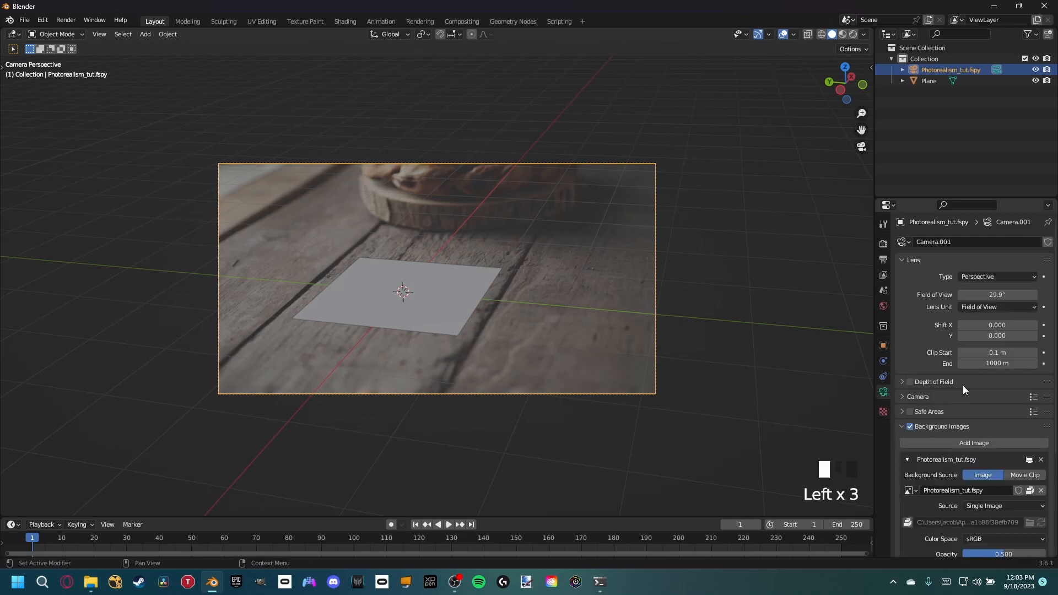
scroll(963, 385, down, 8)
drag(986, 409, 1047, 409)
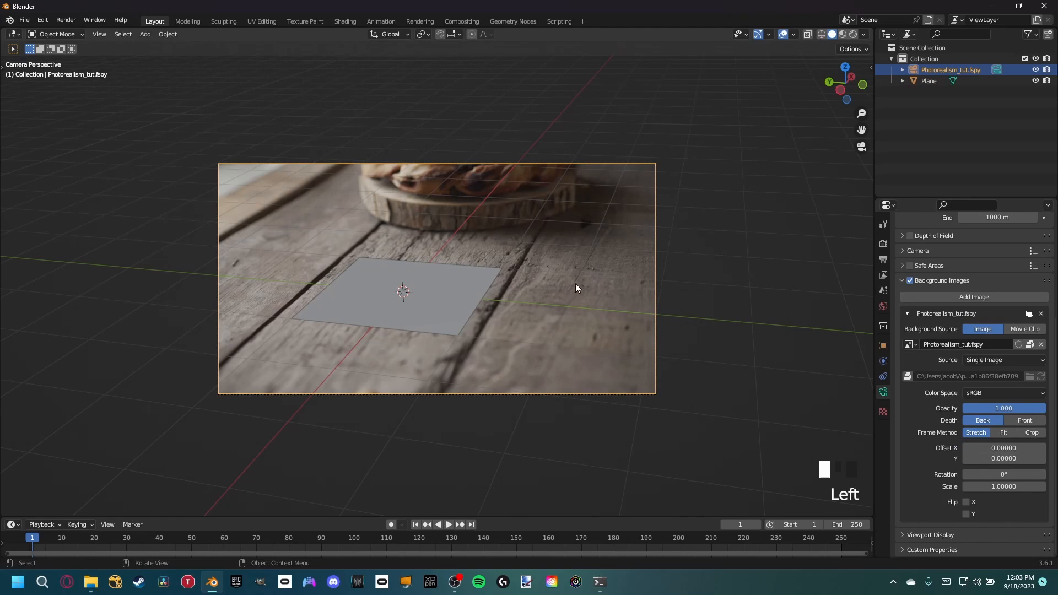
shift+middle_drag(576, 285, 522, 293)
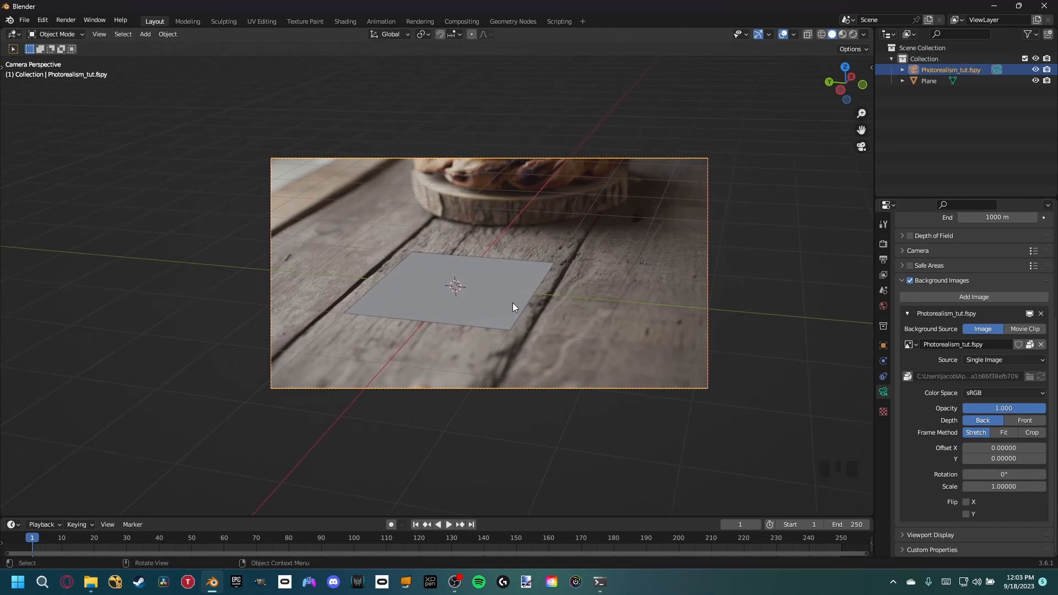
click(553, 228)
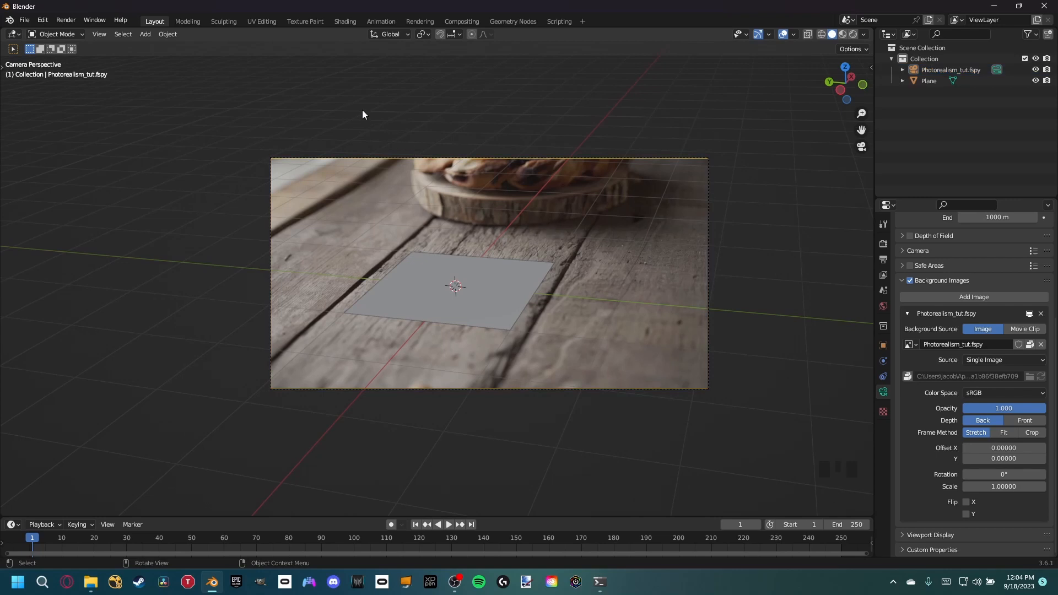
Append the Camera_01 and Camera_01_strap objects from Camera_01_4k.blend in the Photorealism Models folder.
click(23, 21)
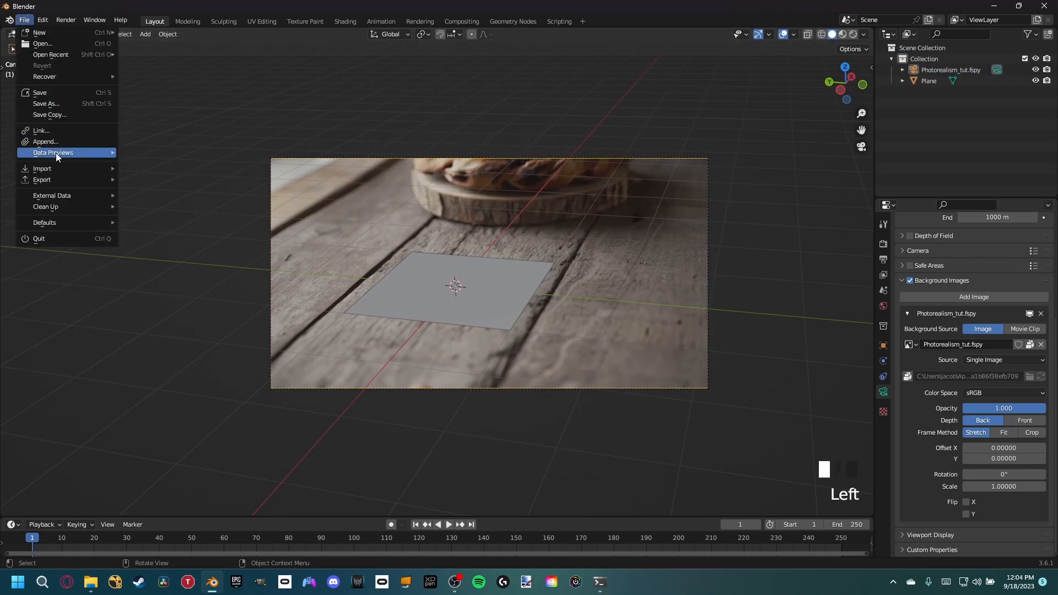
click(51, 142)
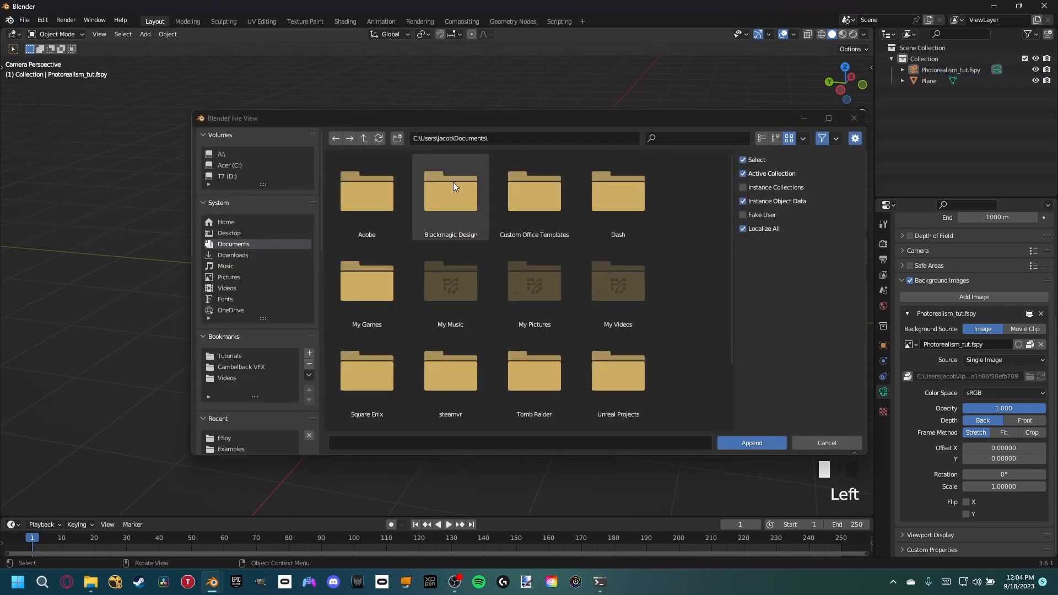
click(249, 156)
double_click(564, 189)
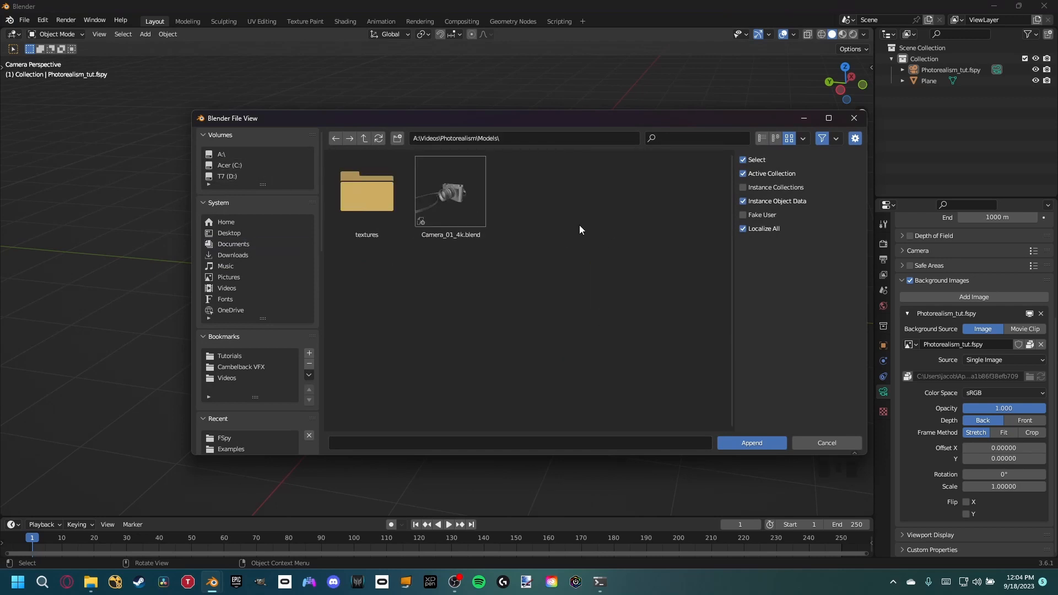
double_click(463, 191)
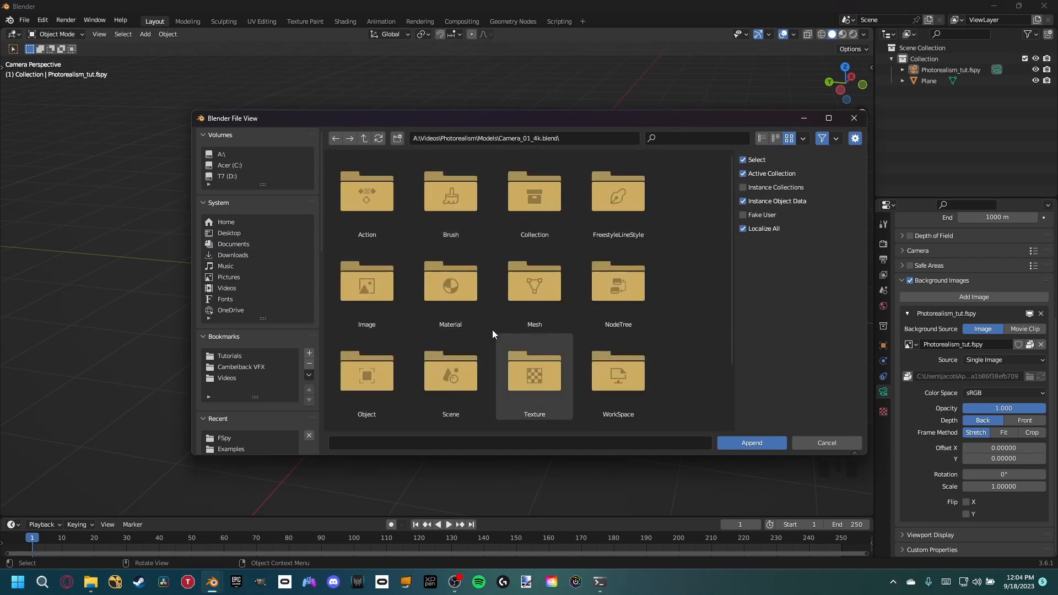
scroll(492, 330, down, 2)
double_click(359, 342)
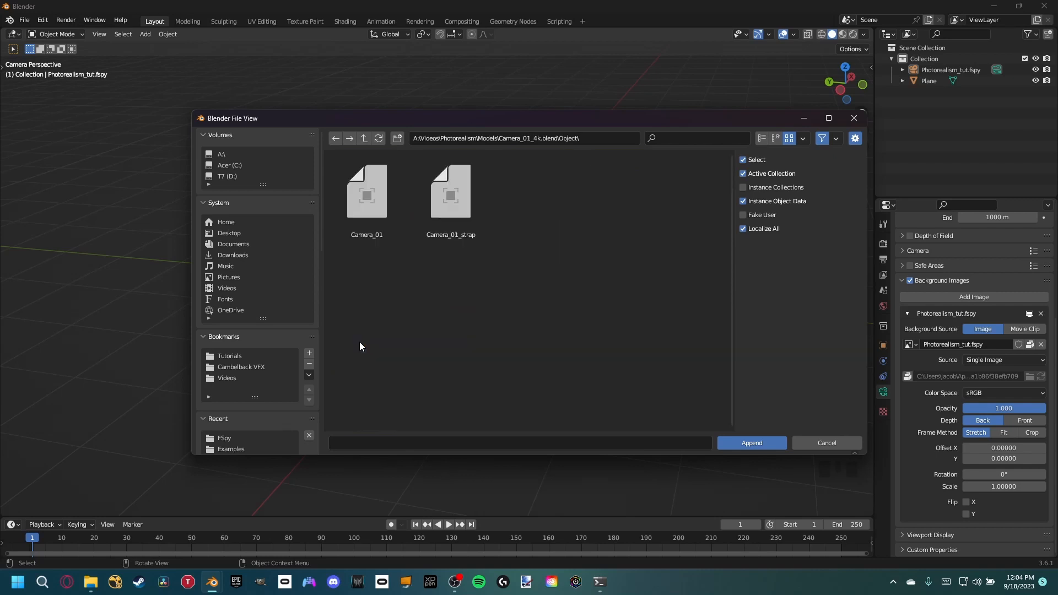
drag(362, 302, 505, 182)
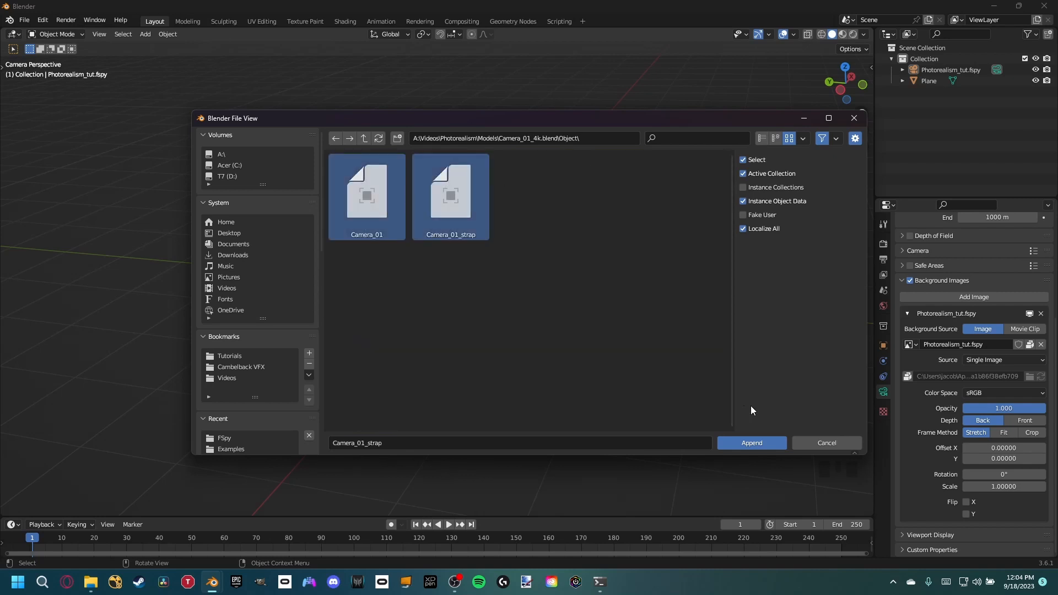
click(759, 447)
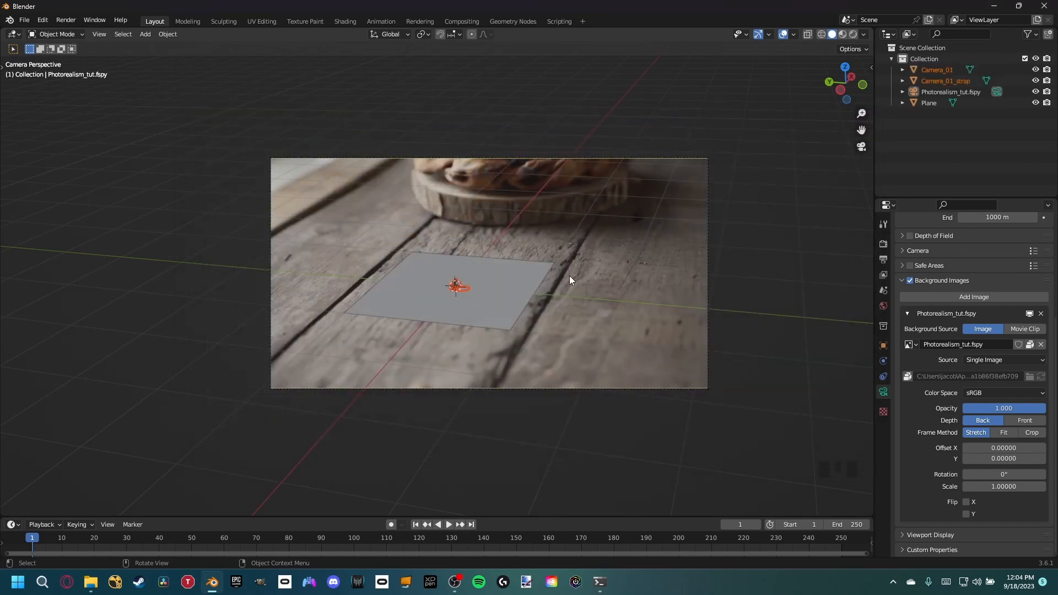
Measure the height of the appended camera model in front orthographic view, then return to the scene camera's view.
scroll(474, 304, up, 2)
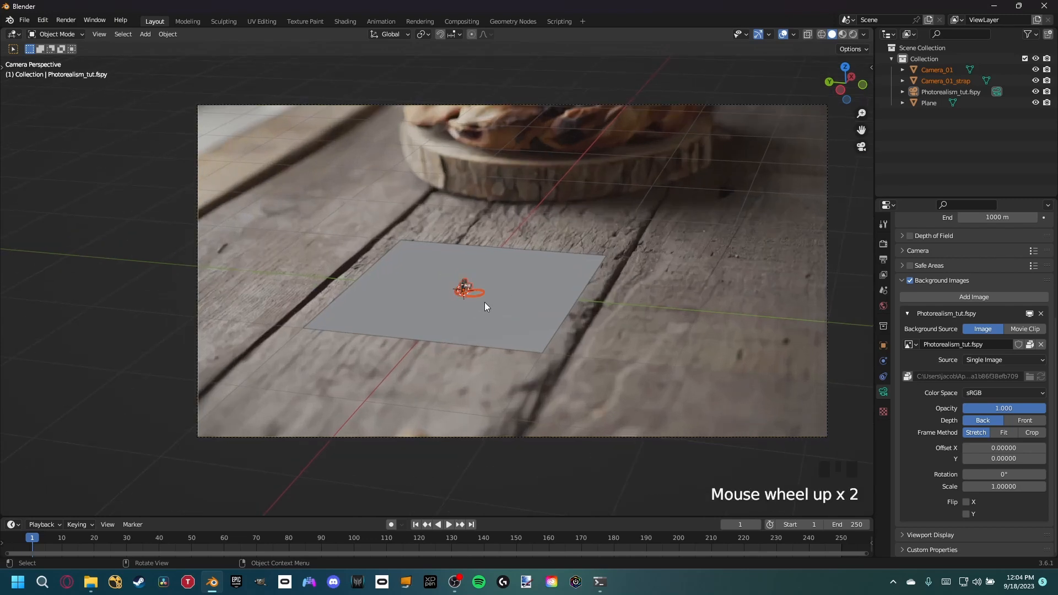
key(KP_Decimal)
middle_drag(478, 304, 455, 251)
key(KP_1)
key(t)
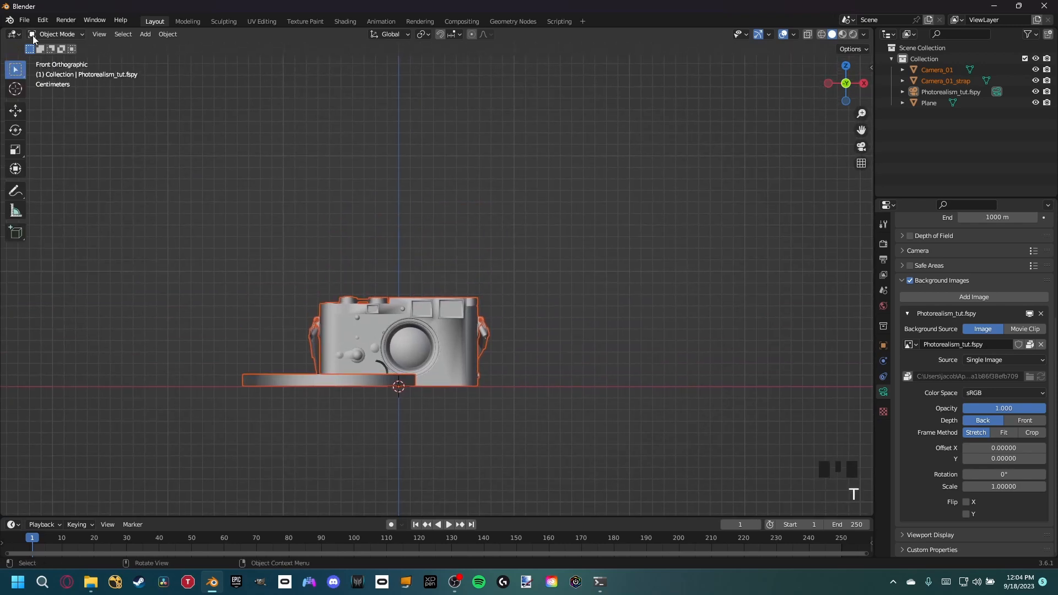
click(15, 211)
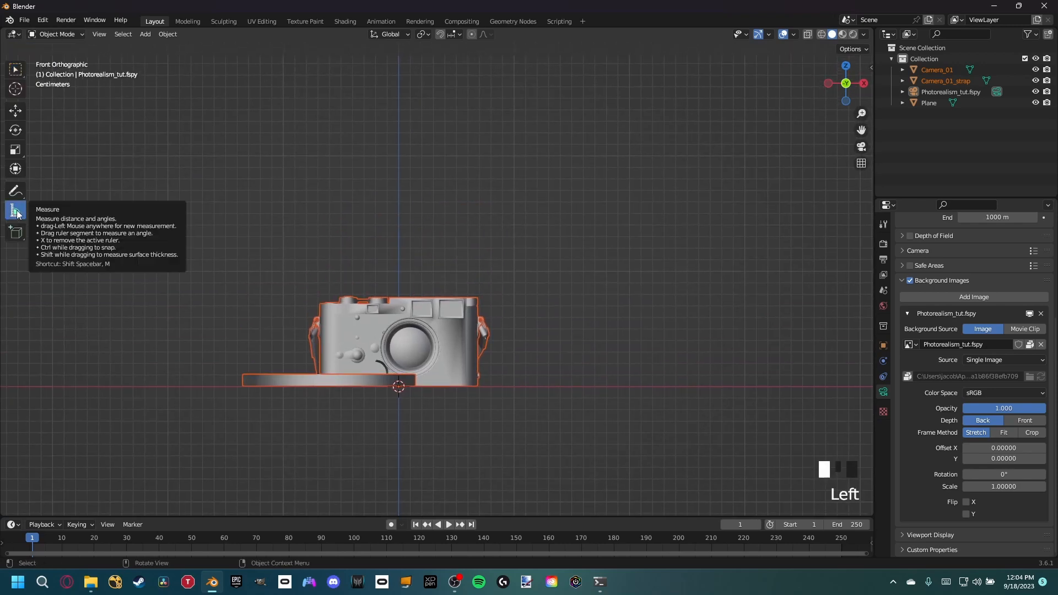
drag(470, 298, 471, 386)
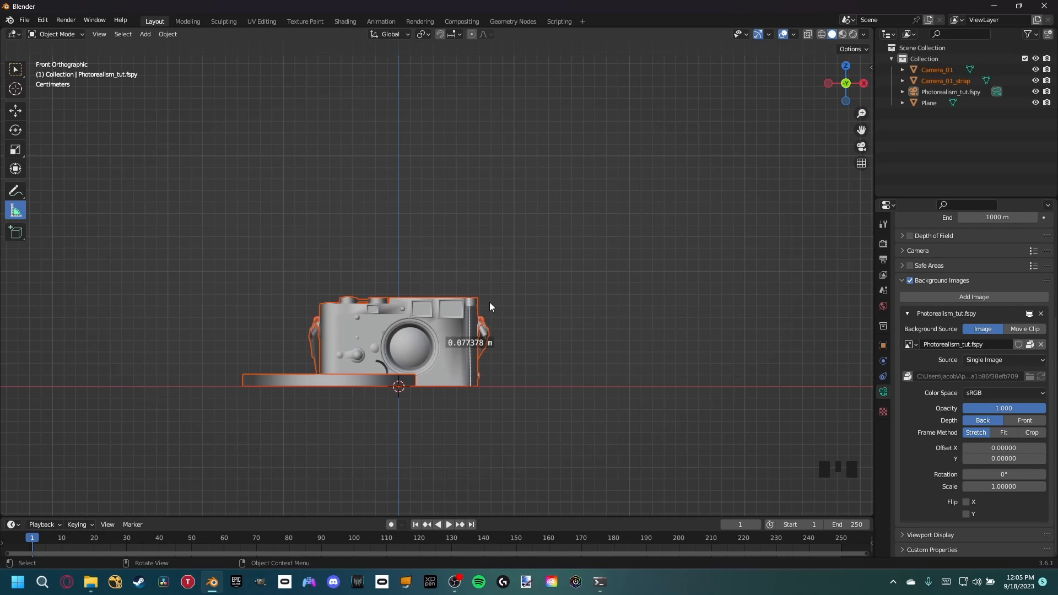
key(KP_0)
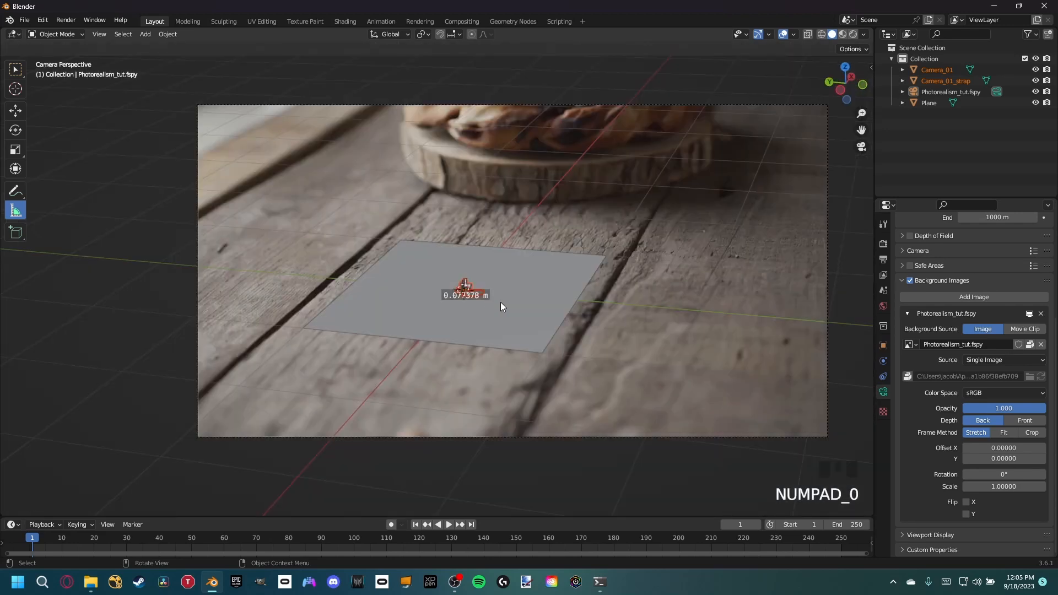
click(16, 69)
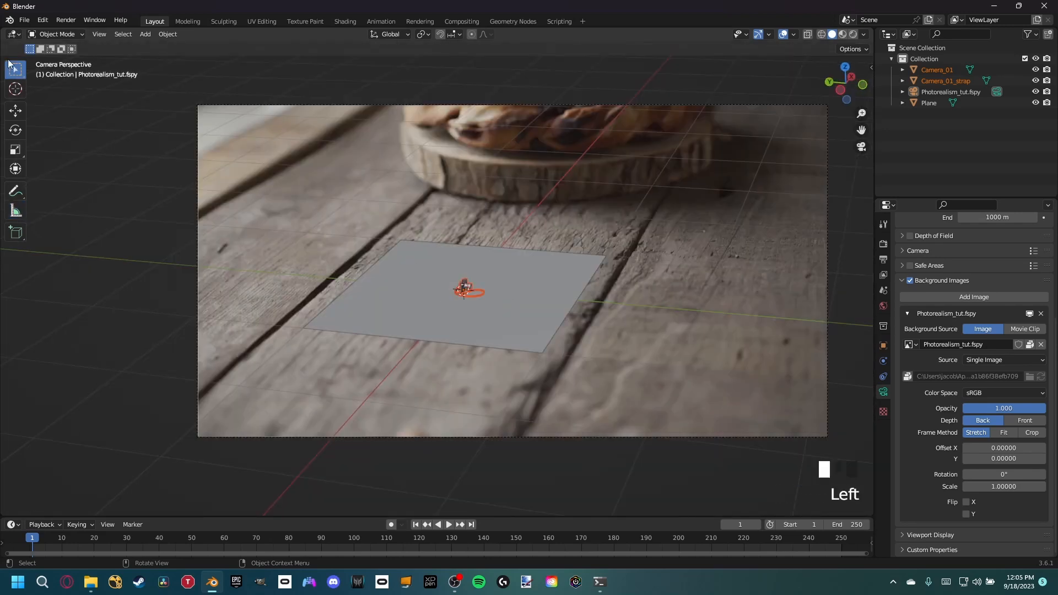
key(t)
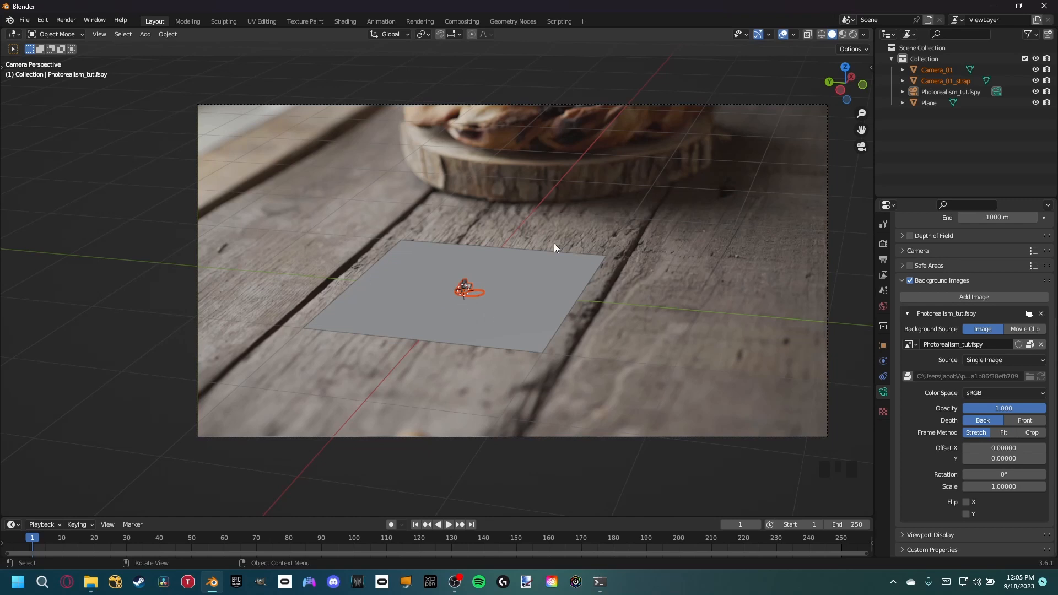
Add a Plain Axes empty at the world origin.
key(shift+a)
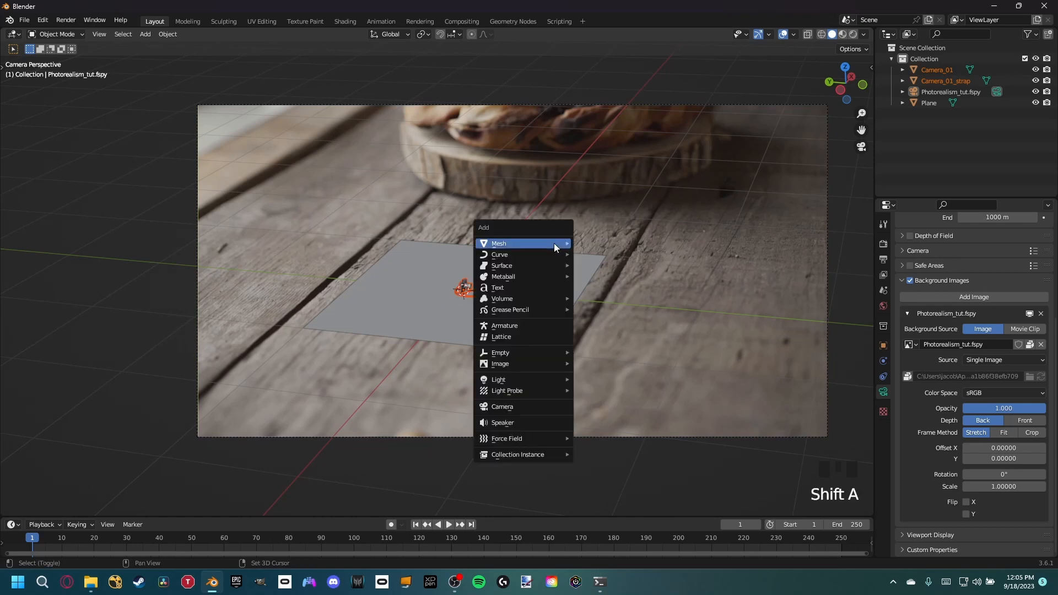
mouse_move(541, 352)
click(606, 352)
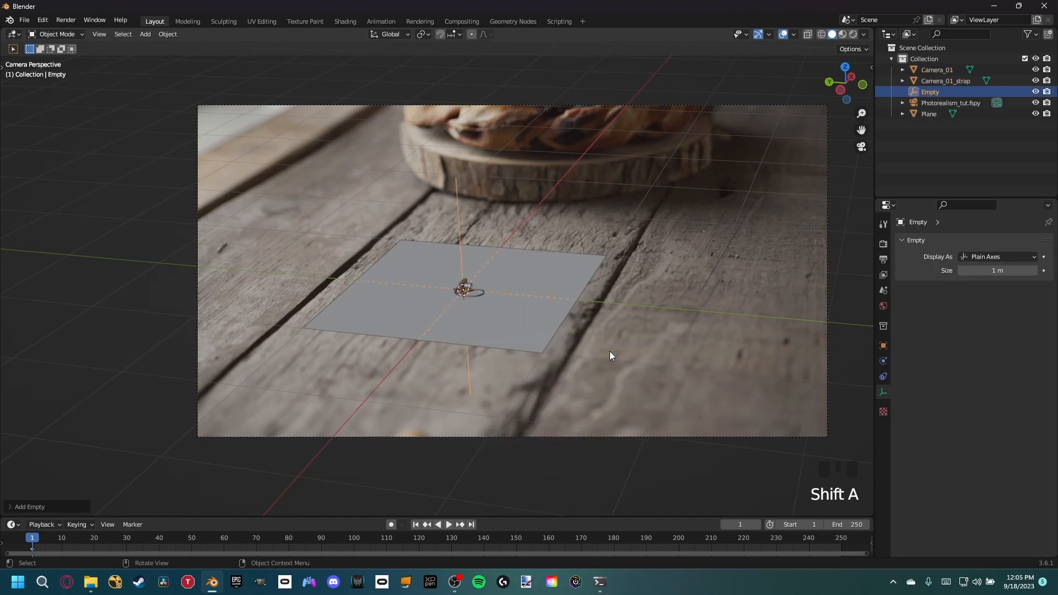
Parent the Photorealism_tut.fspy camera to the empty using the Object parent type.
click(937, 92)
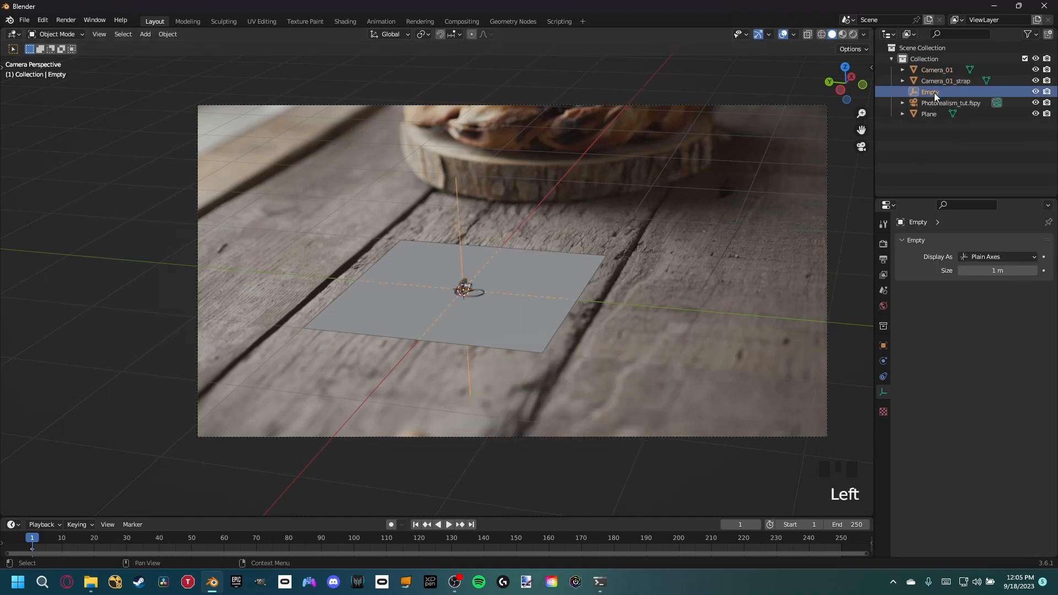
shift+click(736, 105)
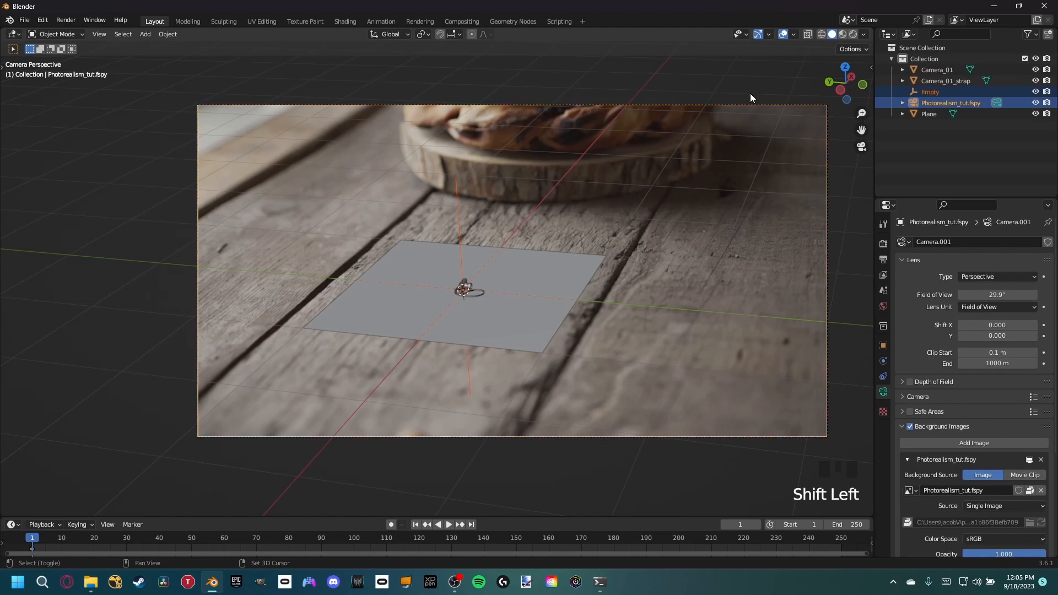
shift+click(933, 94)
ctrl+click(934, 93)
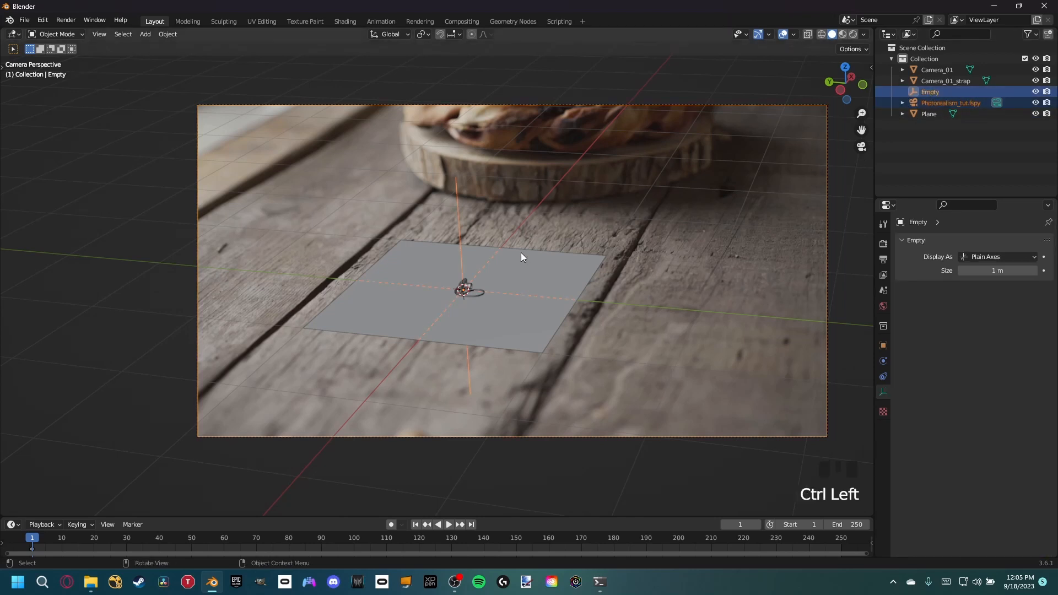
key(ctrl+p)
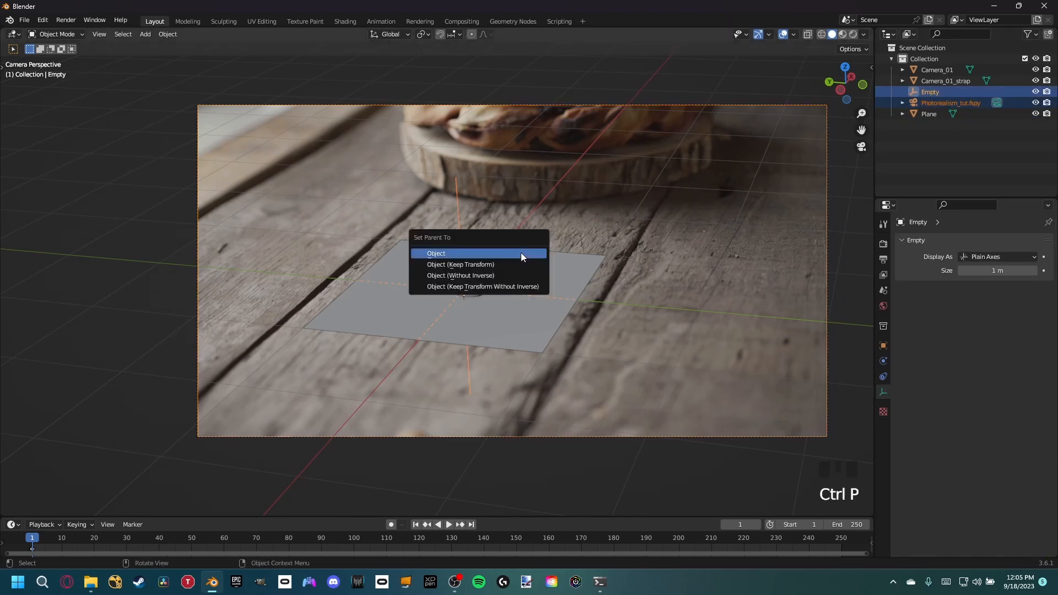
click(462, 253)
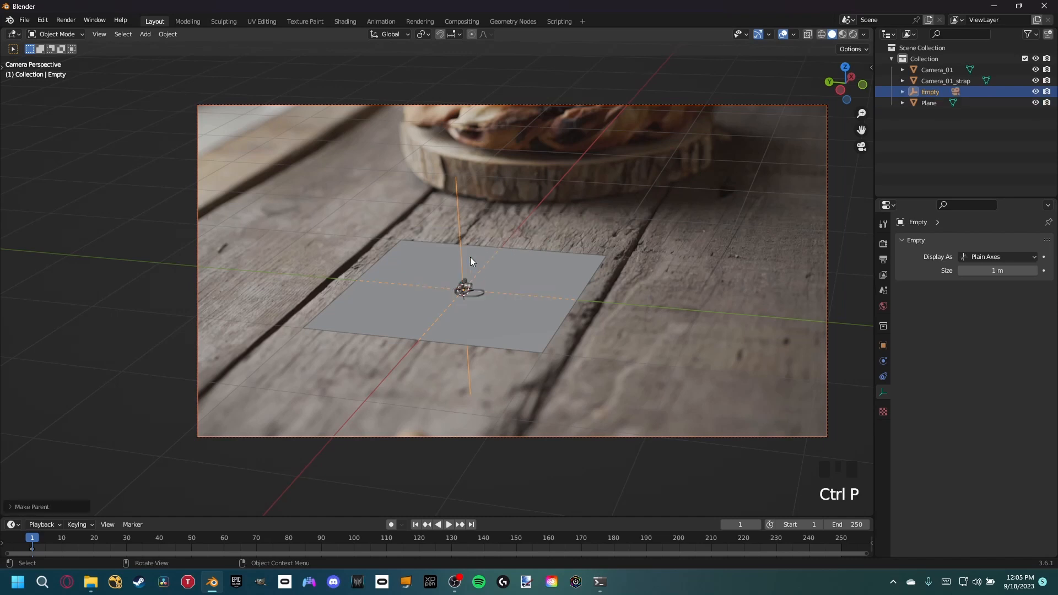
click(646, 169)
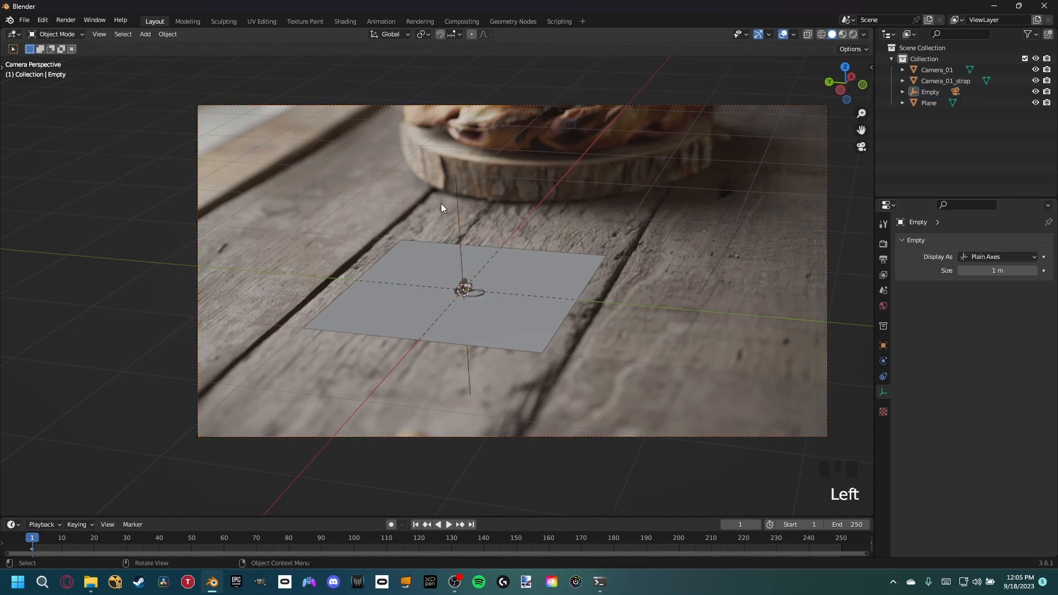
Scale down the empty with its parented camera so the camera model fills more of the frame.
click(456, 212)
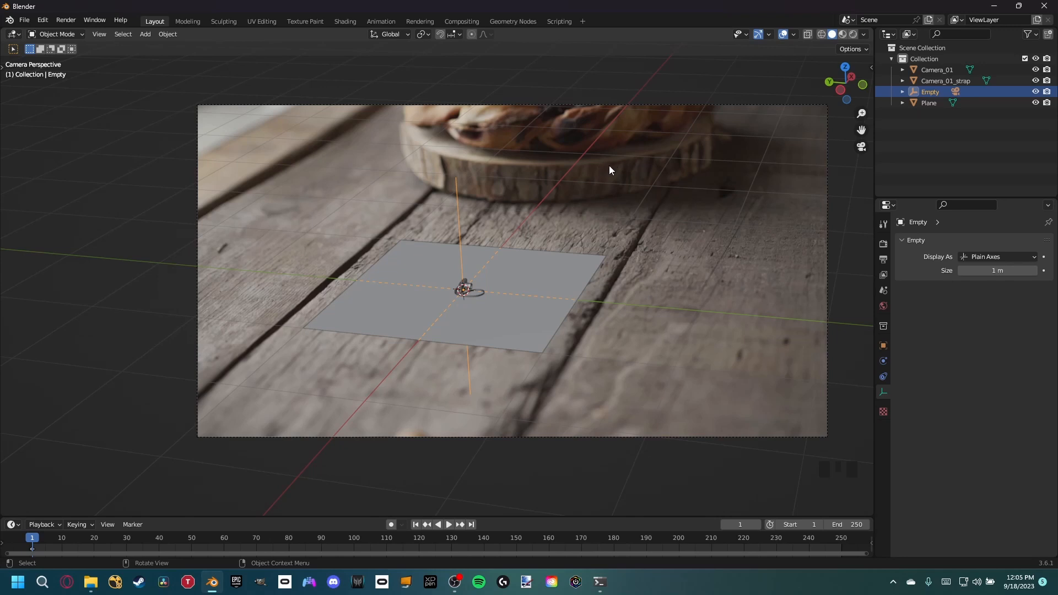
key(s)
click(578, 218)
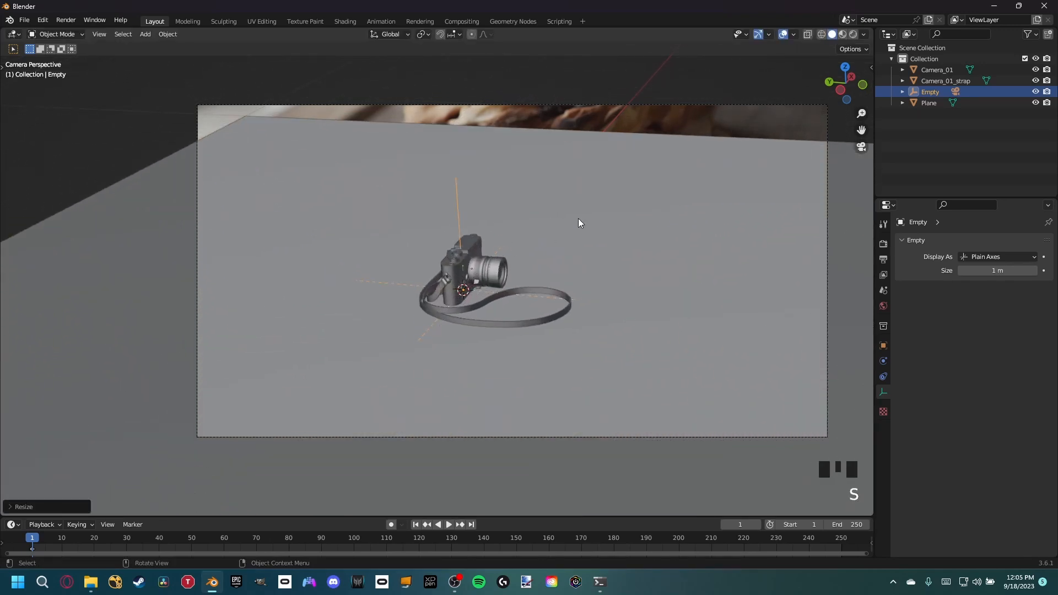
key(s)
click(639, 189)
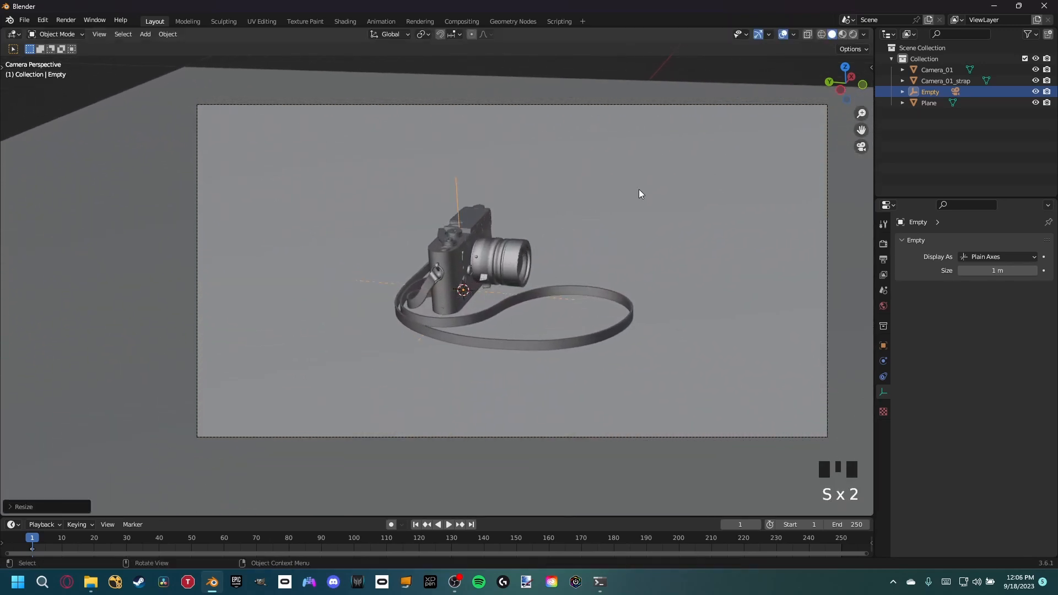
Hide the plane and scale the empty down further by a factor of about 0.56.
click(600, 368)
key(h)
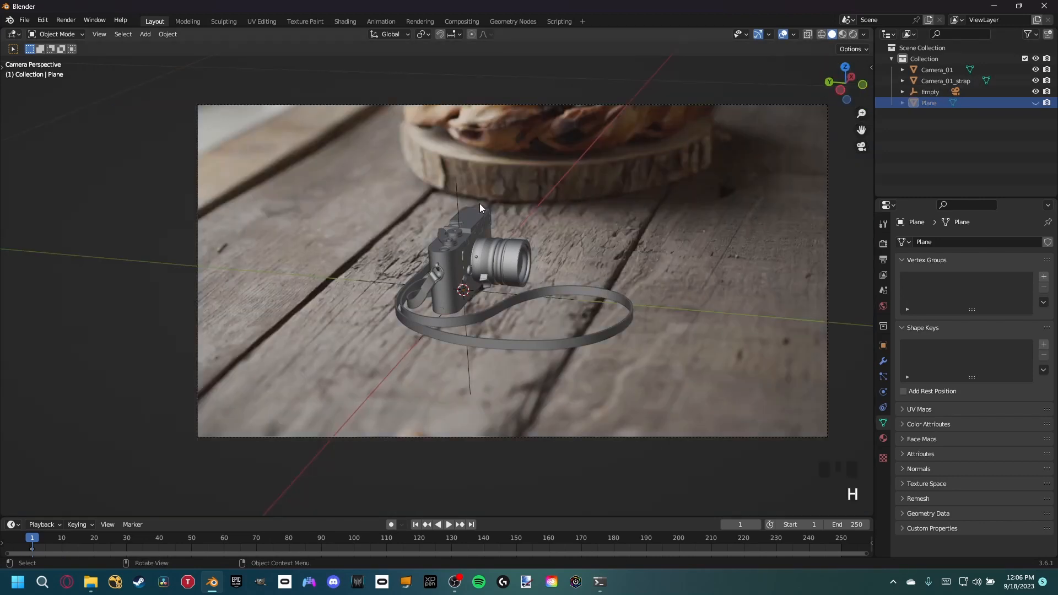
click(457, 189)
key(s)
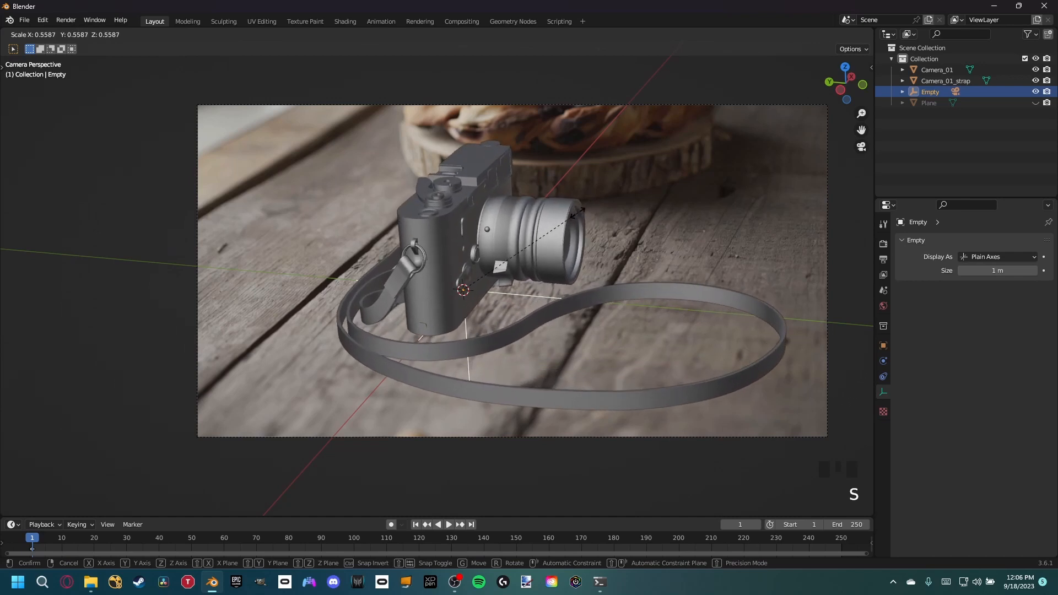
click(580, 210)
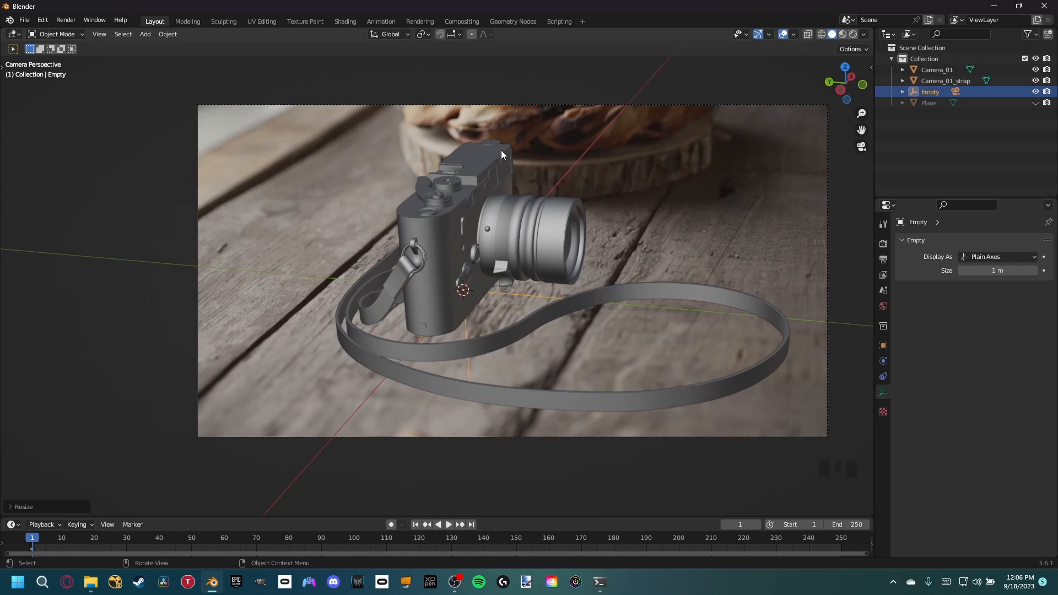
Rotate the empty with its parented camera about 42 degrees around the global Z axis to show the camera model's front.
key(r)
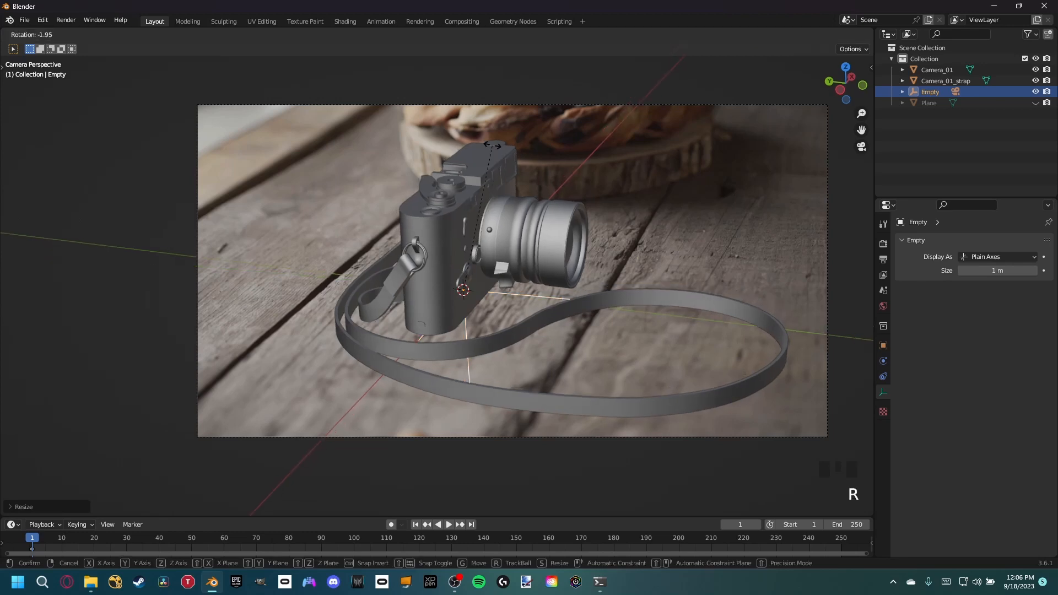
key(z)
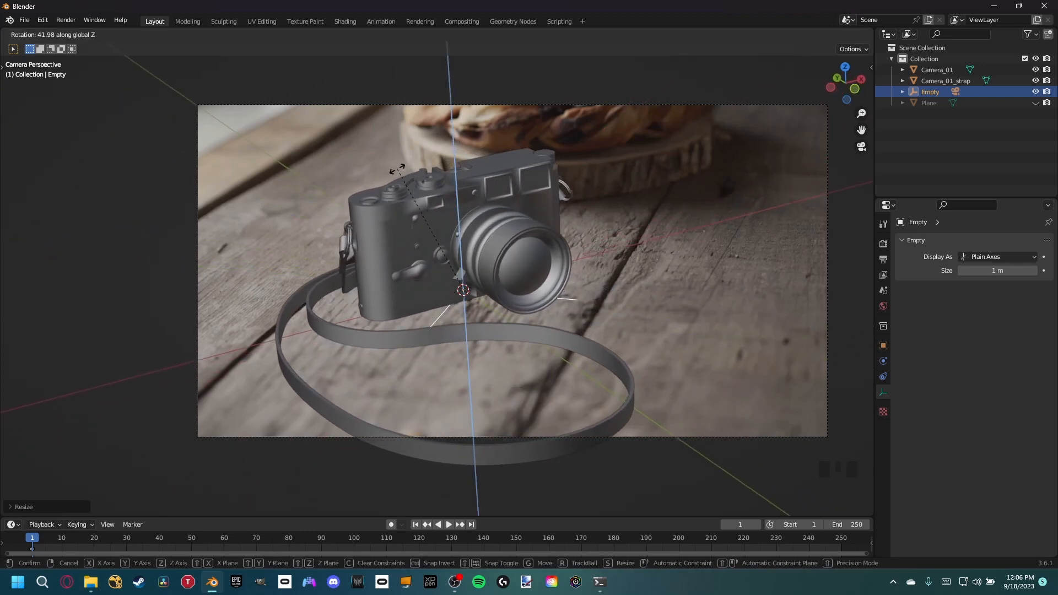
click(396, 170)
key(g)
key(shift+z)
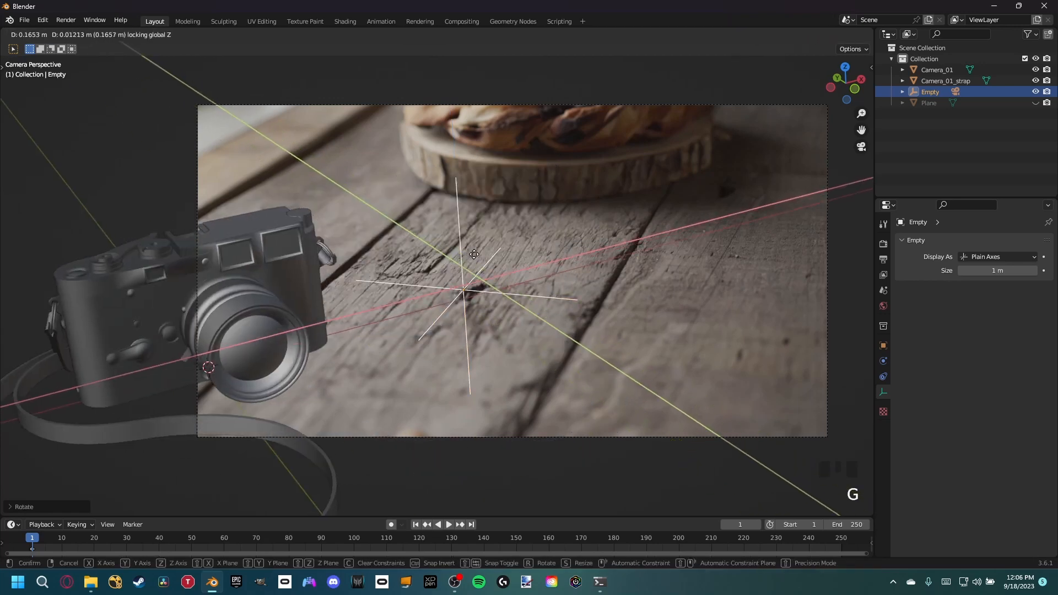
right_click(454, 262)
Unhide the ground plane beneath the camera model.
scroll(556, 281, up, 1)
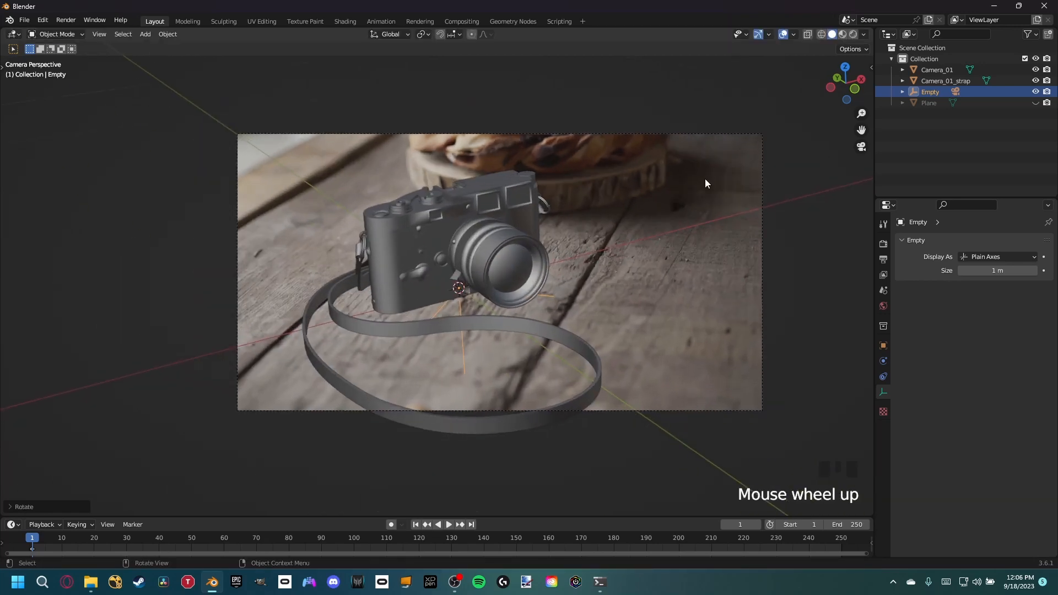
key(alt+h)
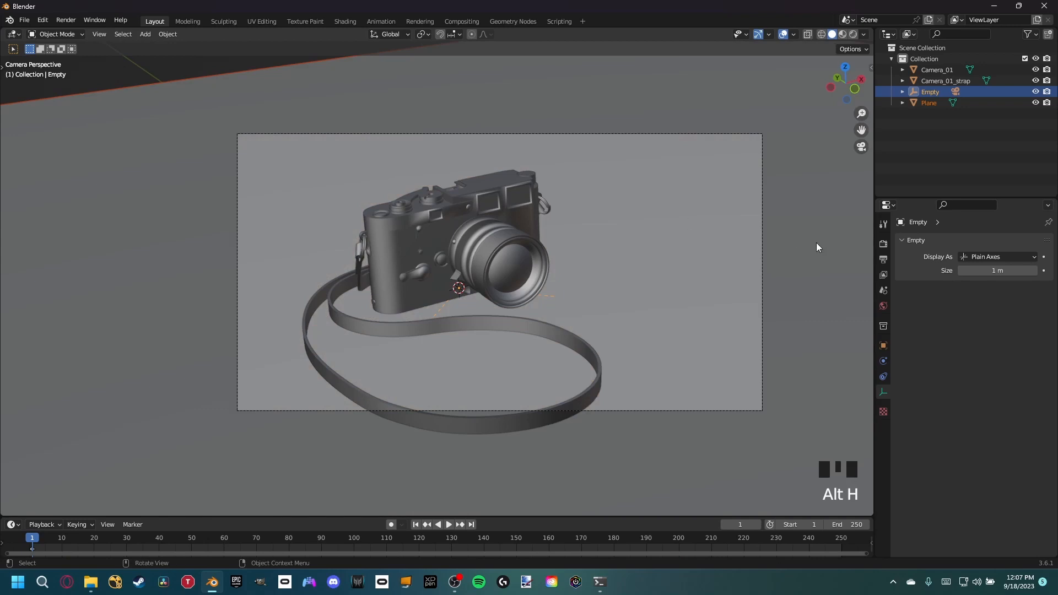
Set the render engine to Cycles with 64 max samples for the viewport.
click(884, 245)
drag(974, 244, 977, 296)
click(999, 343)
text(64)
key(Return)
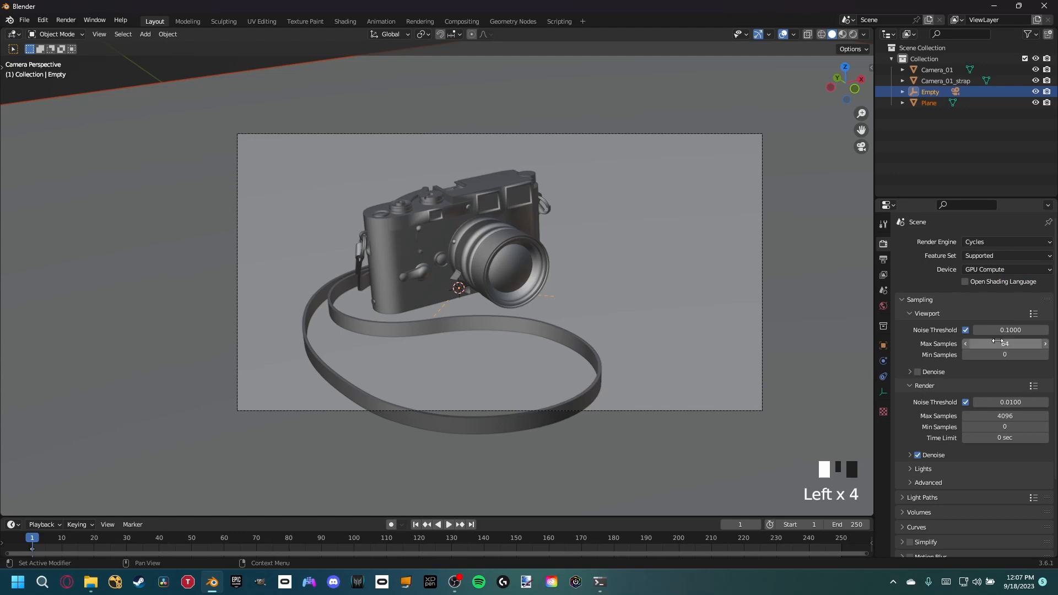
Set the final render's max samples to 64 and turn off its denoising.
click(1006, 415)
text(64)
key(Return)
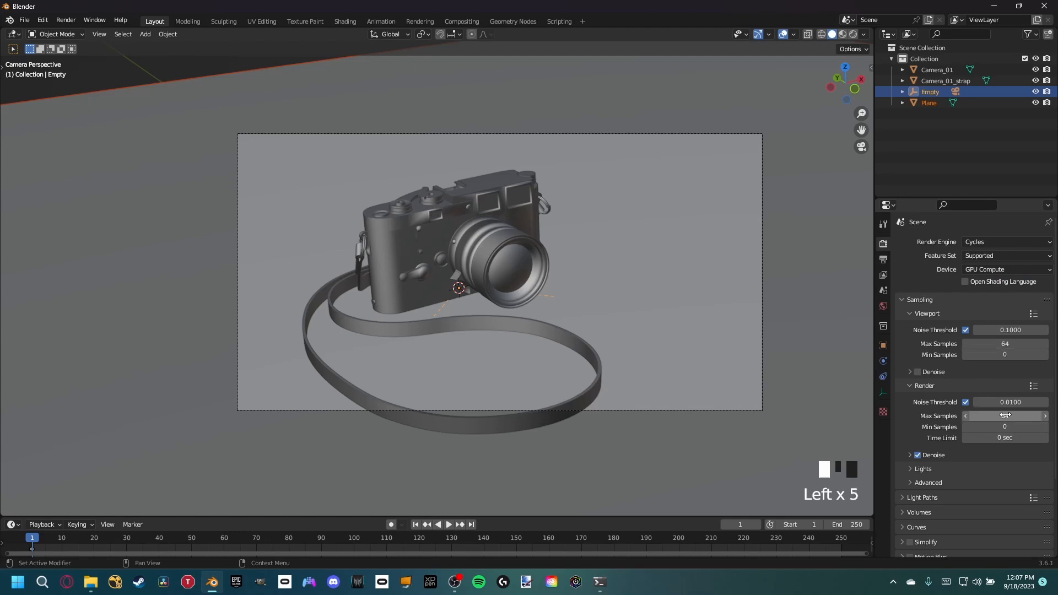
click(918, 456)
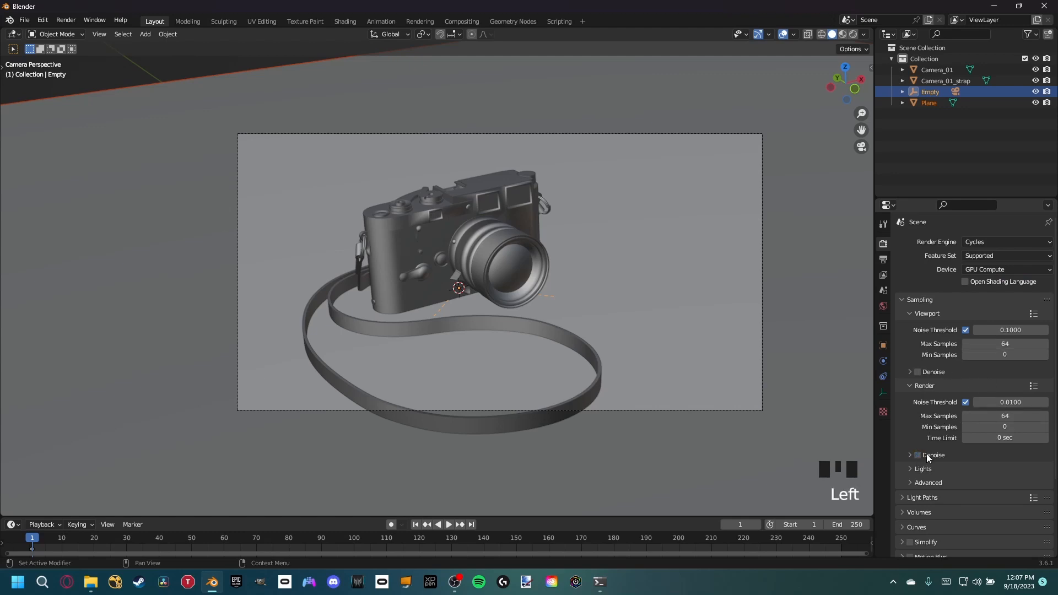
Preview the camera model on the plane in Rendered viewport shading.
shift+middle_drag(533, 229, 497, 266)
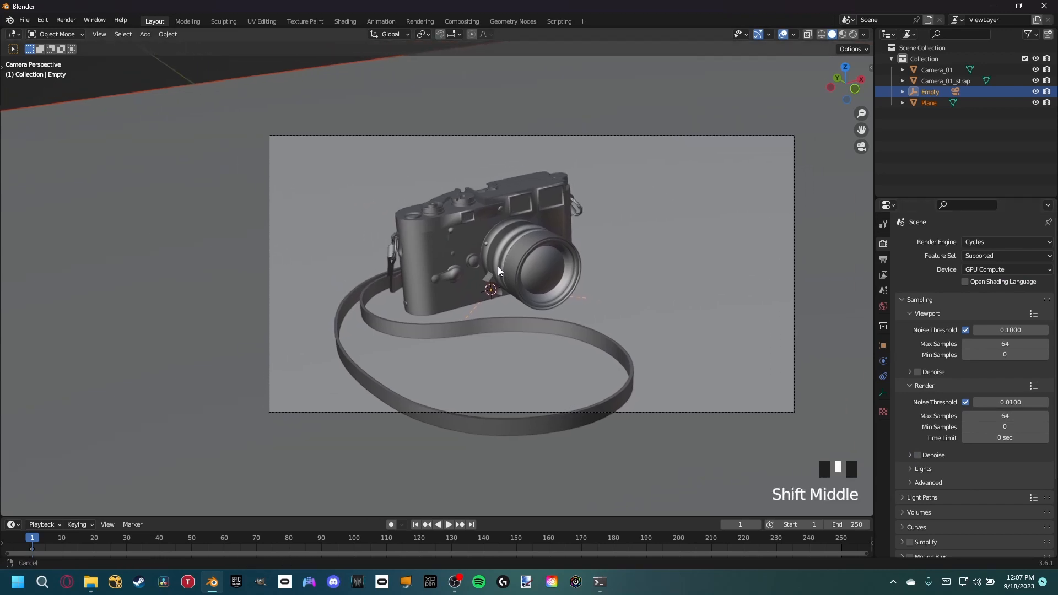
key(z)
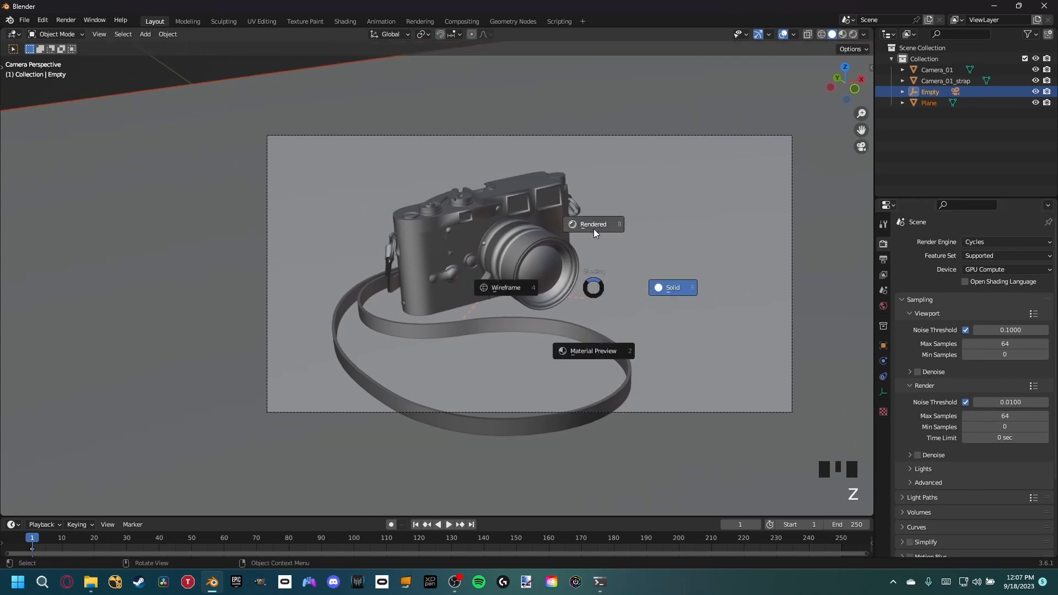
click(593, 227)
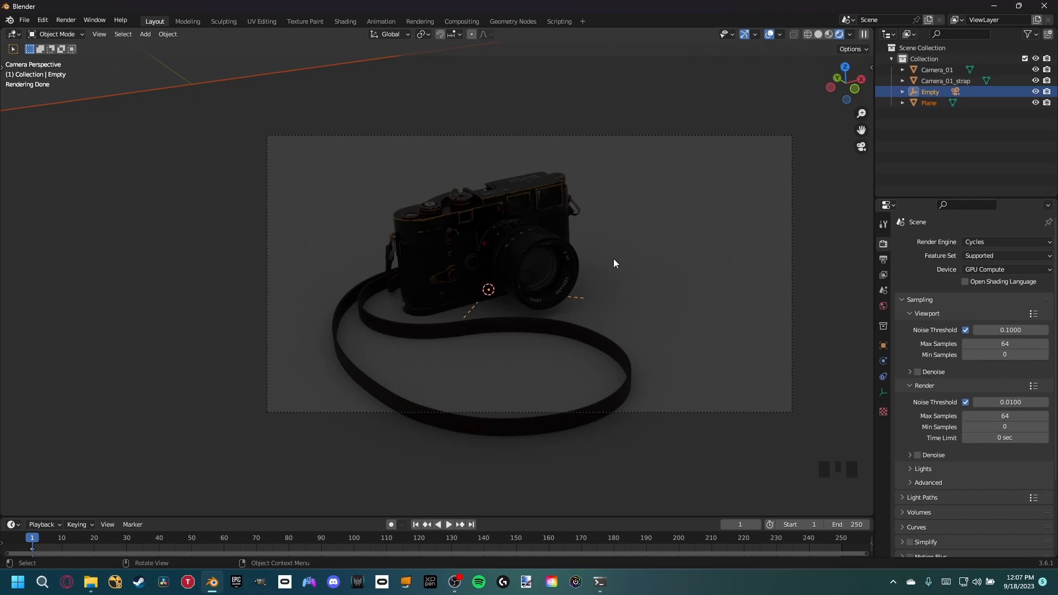
Switch to Wireframe shading and examine the lighting and shadows in the background photo around the wooden board.
key(z)
click(484, 245)
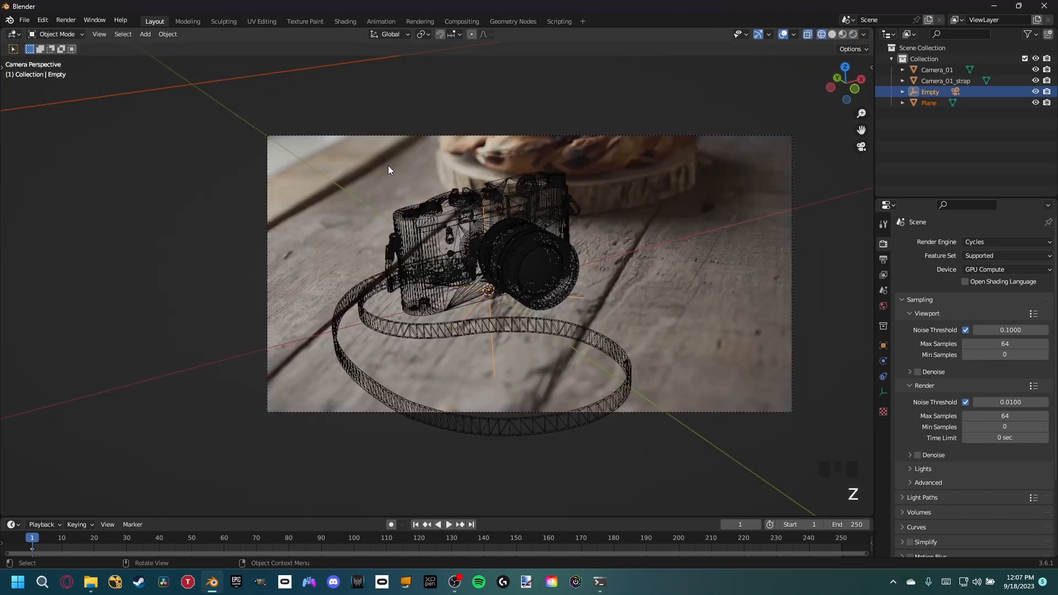
scroll(608, 166, up, 2)
shift+middle_drag(609, 165, 574, 300)
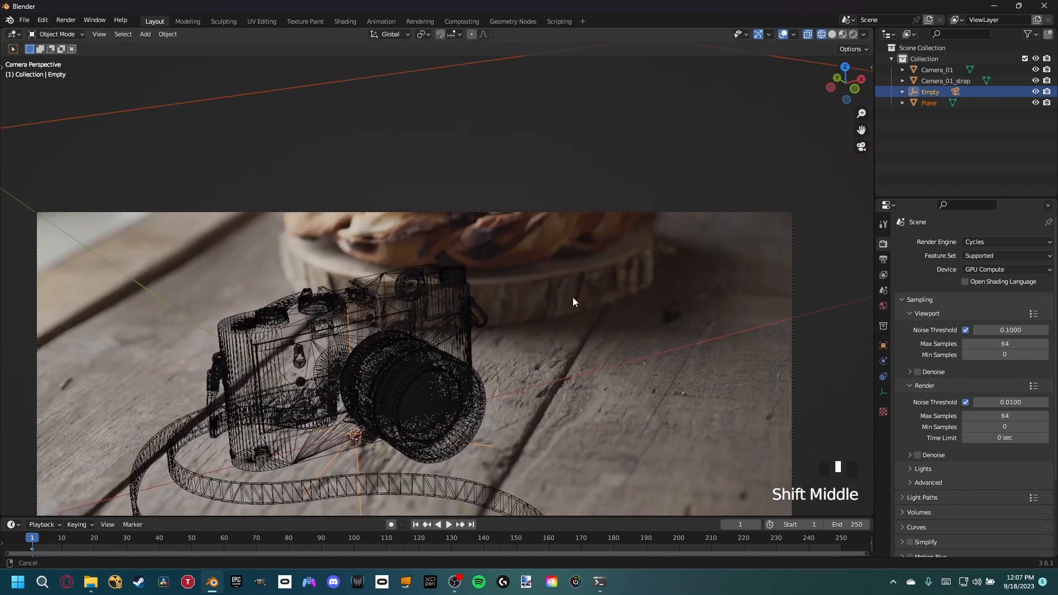
scroll(591, 287, up, 1)
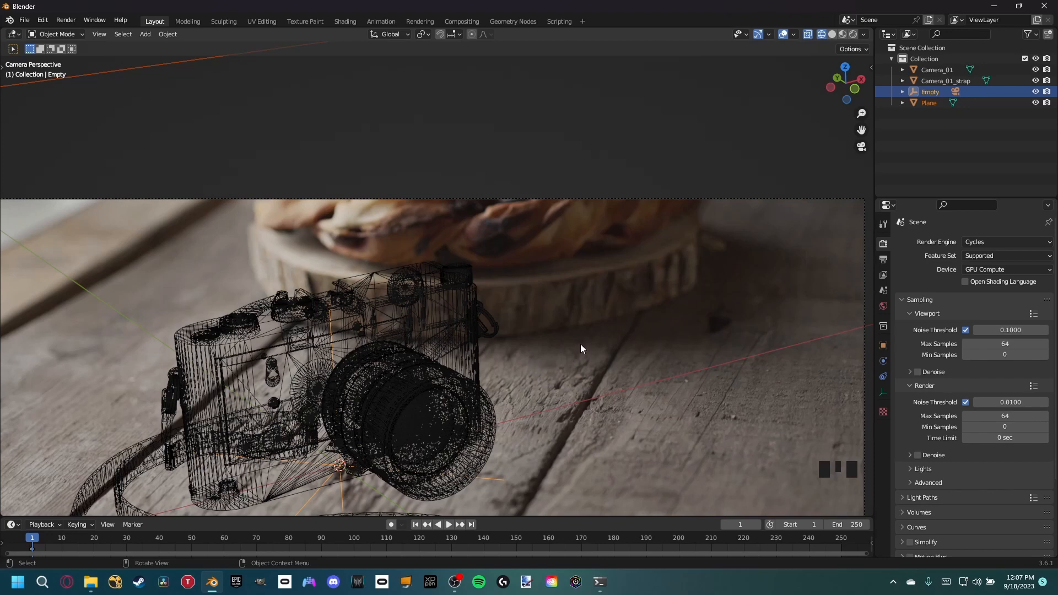
scroll(516, 382, down, 2)
shift+middle_drag(514, 382, 591, 359)
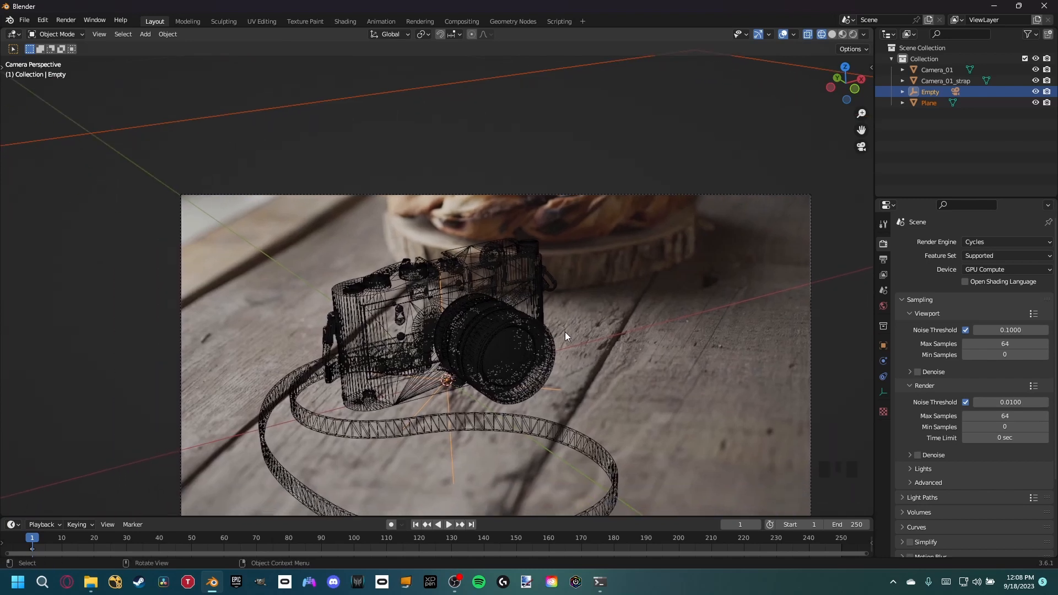
Return to Rendered shading and add an area light to the scene.
key(z)
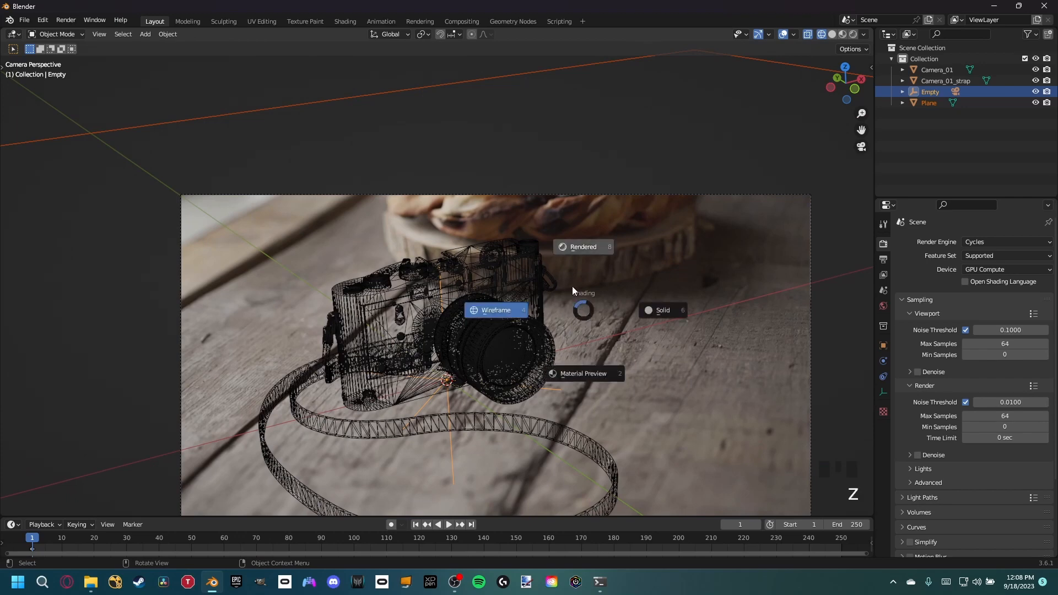
click(585, 244)
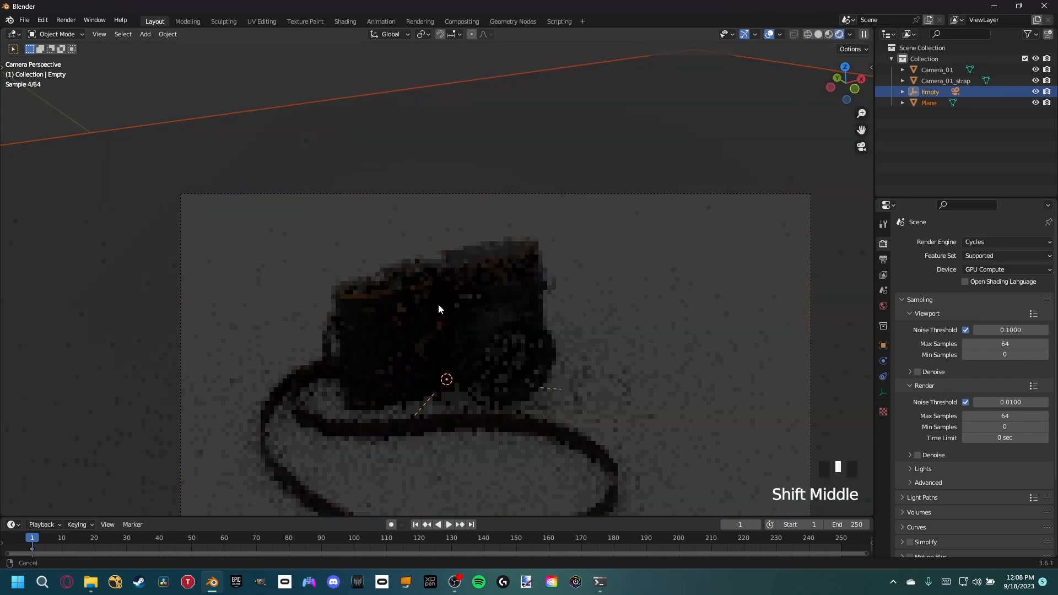
shift+middle_drag(439, 304, 452, 267)
key(shift+a)
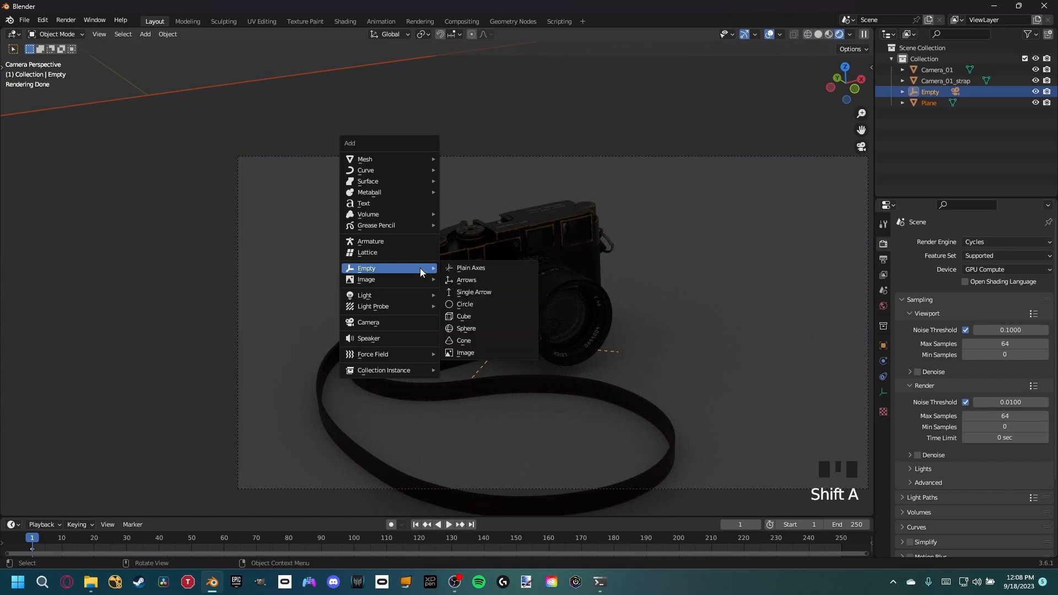
mouse_move(383, 295)
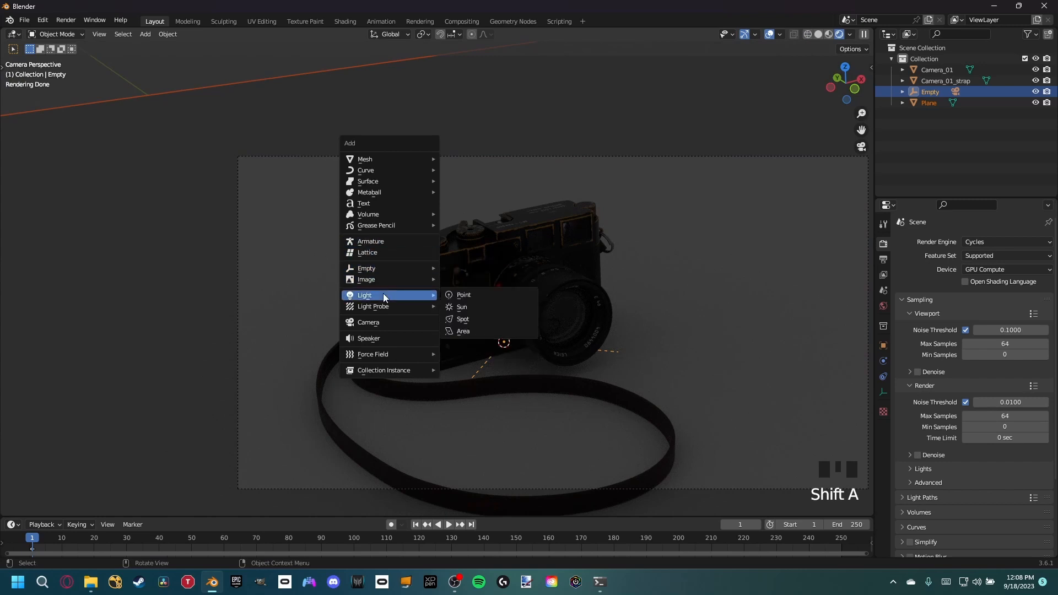
click(470, 329)
Raise the area light along the global Z axis to hang above the camera model.
scroll(561, 316, down, 5)
middle_drag(558, 326, 530, 352)
scroll(530, 352, down, 4)
key(g)
key(z)
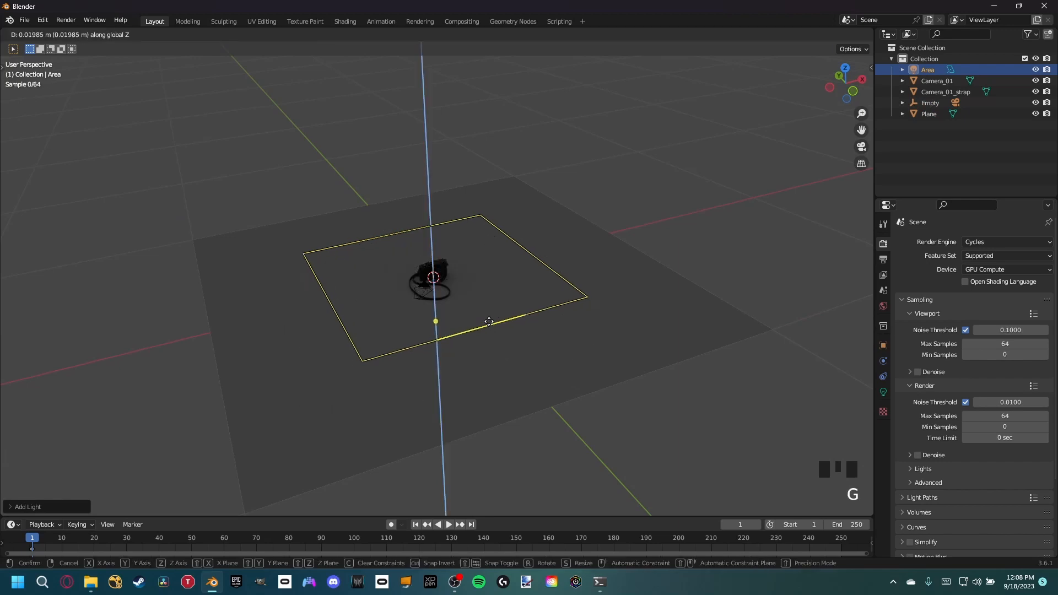
click(474, 227)
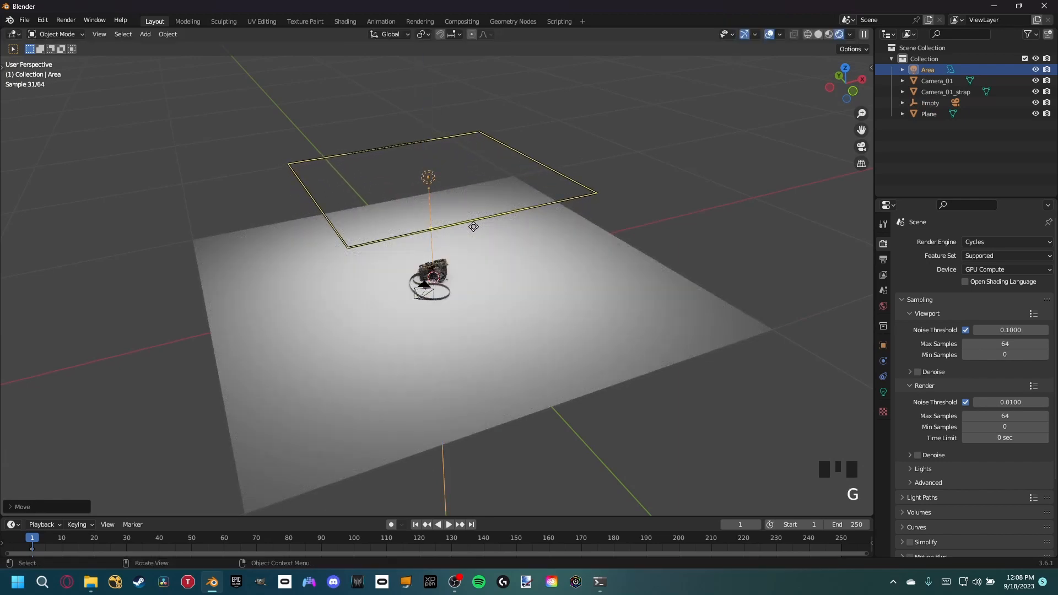
Check the overhead lighting through the scene camera and compare it with the background photo in Wireframe shading.
key(KP_0)
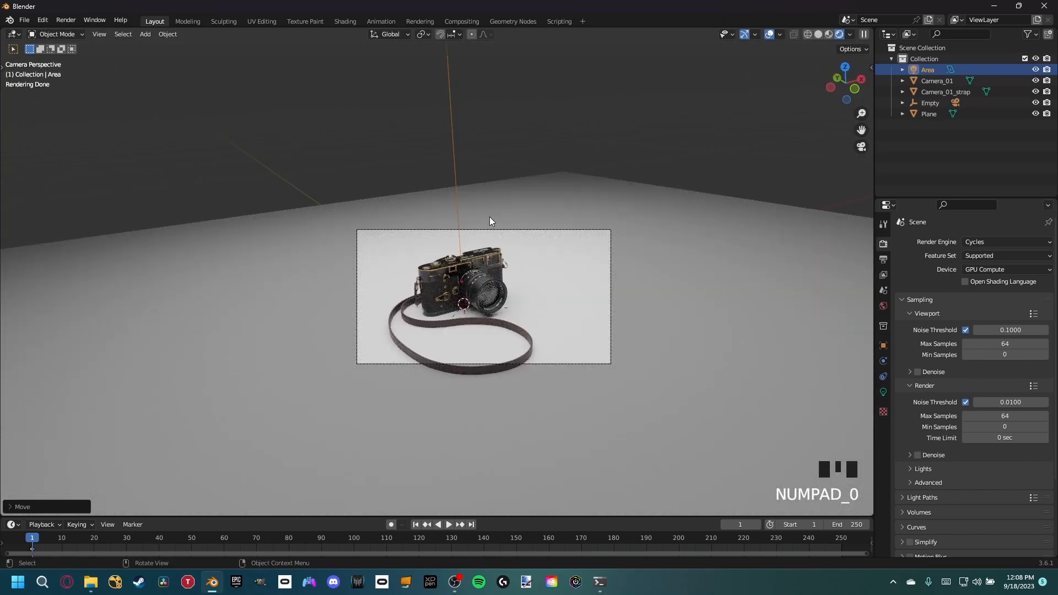
middle_drag(490, 217, 478, 253)
scroll(477, 255, down, 10)
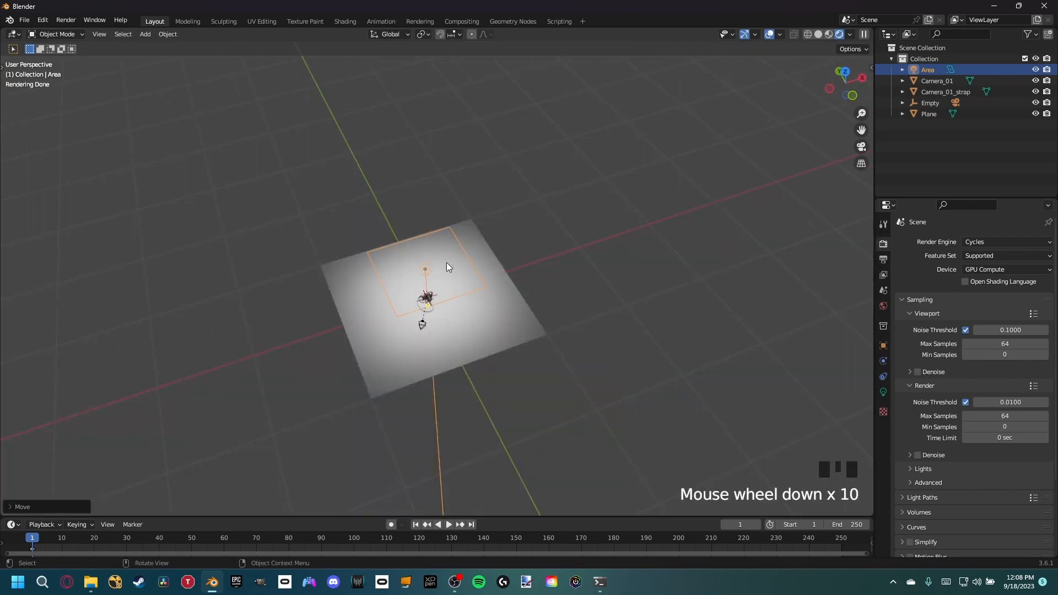
key(KP_0)
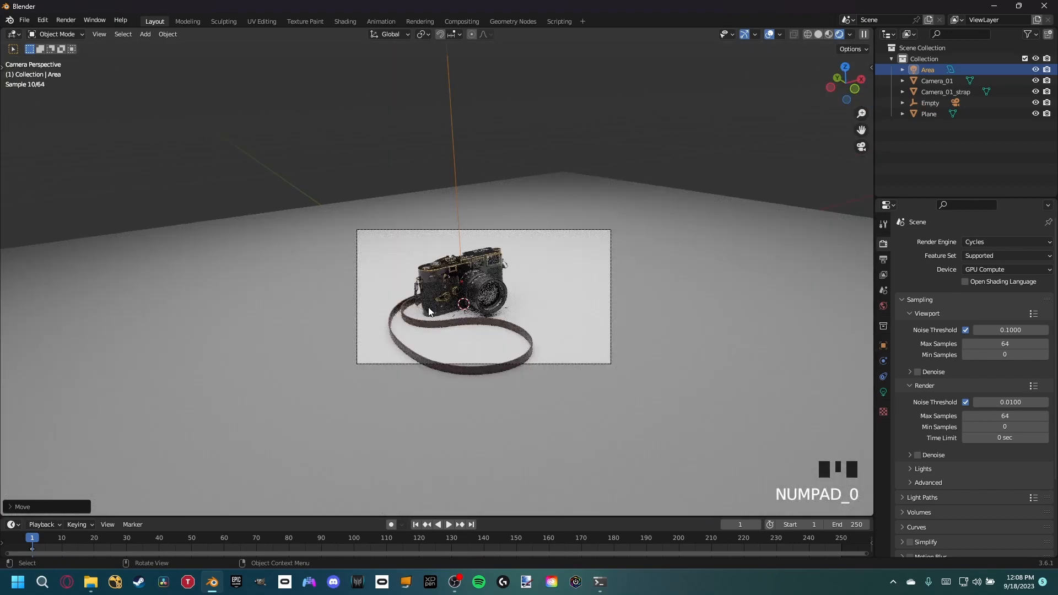
key(z)
click(331, 307)
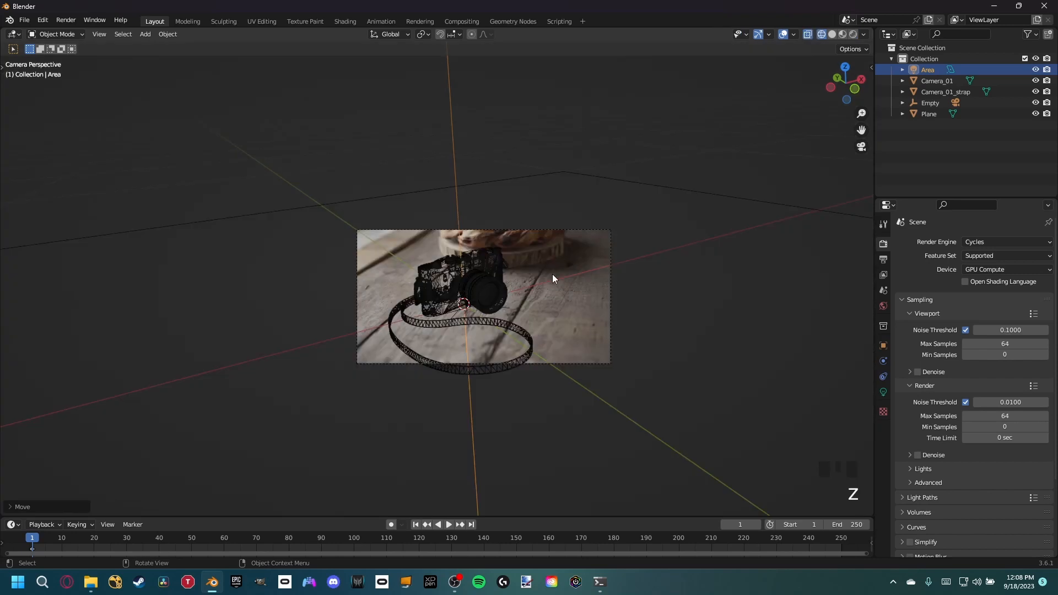
scroll(700, 256, up, 5)
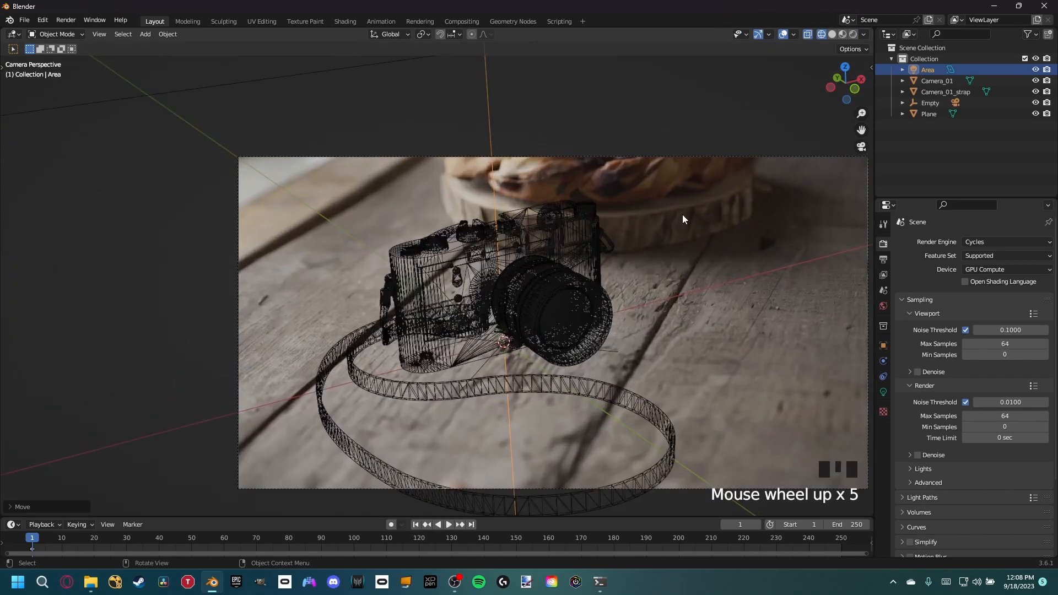
Move the area light horizontally to a spot behind the camera model, keeping its height locked.
middle_drag(682, 219, 697, 260)
scroll(552, 251, down, 7)
middle_drag(553, 252, 467, 241)
key(g)
key(shift+z)
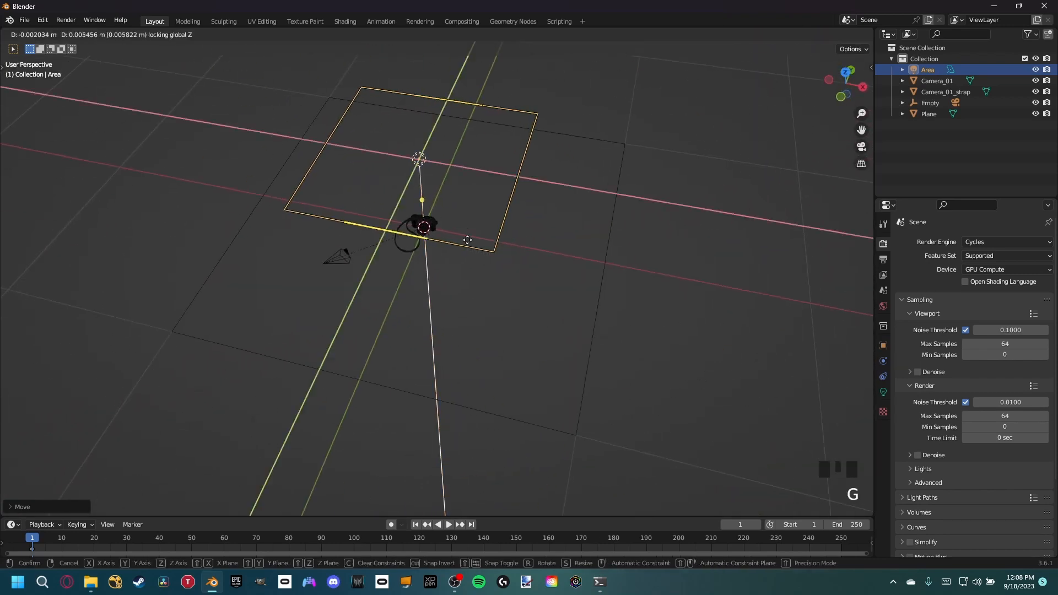
click(450, 124)
Rotate the area light 90 degrees around the X axis so it faces the camera model.
shift+middle_drag(444, 130, 471, 204)
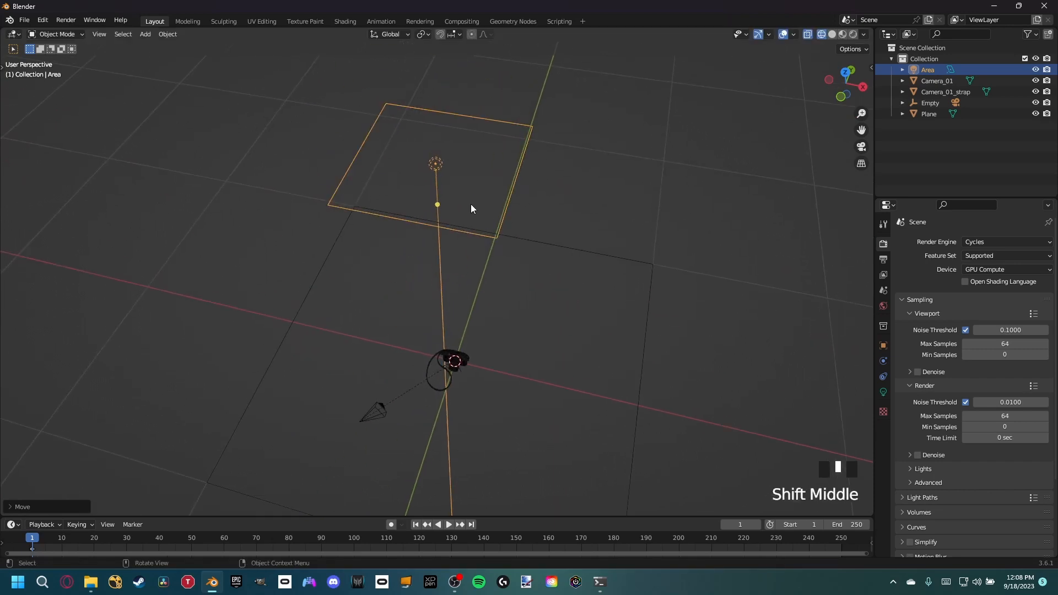
text(rx90)
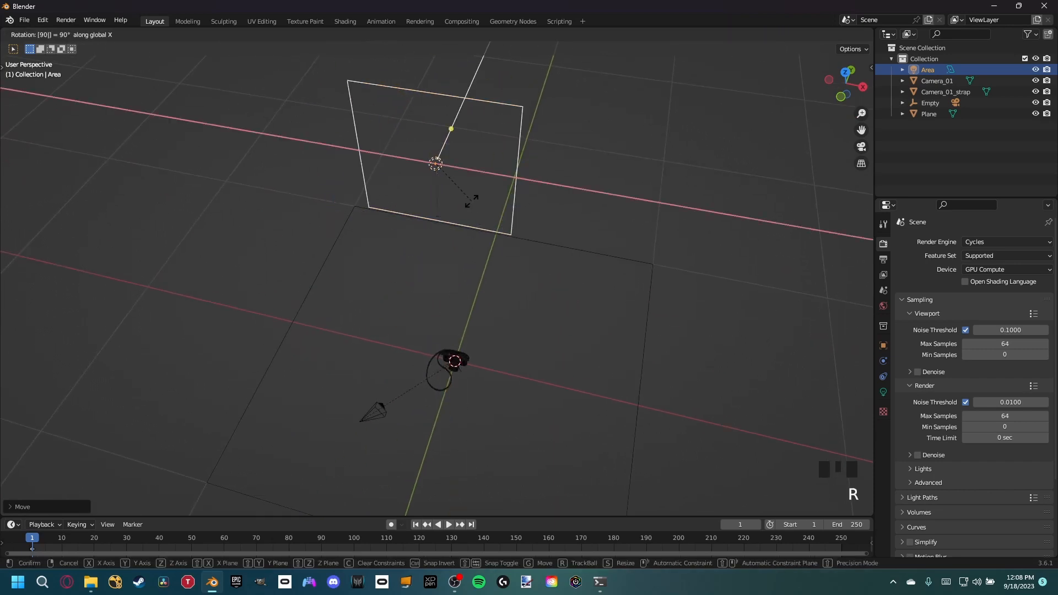
key(BackSpace)
key(BackSpace)
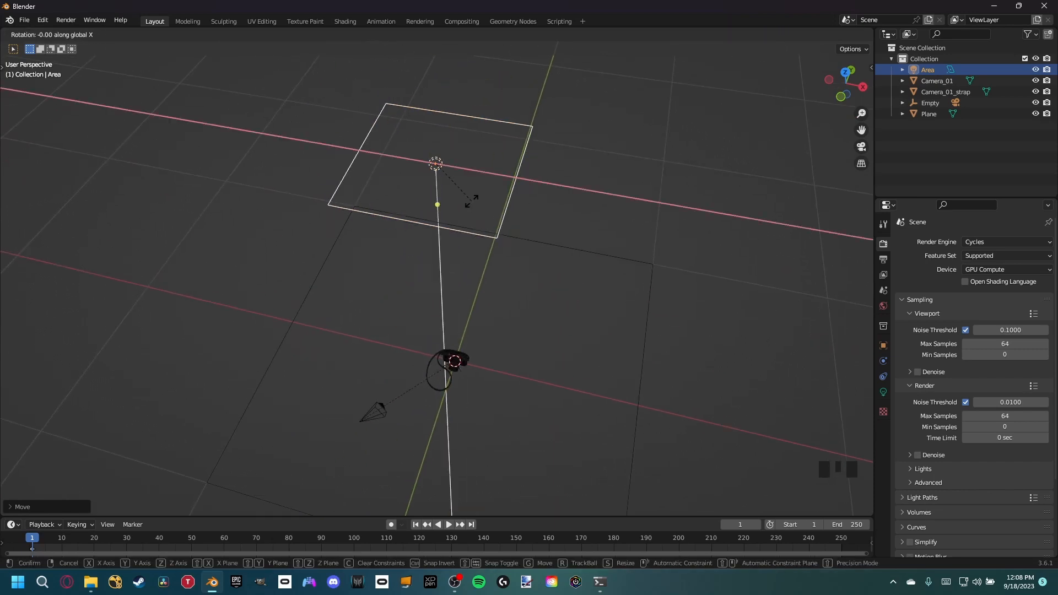
text(90)
key(Return)
Examine the back lighting and shadows through the scene camera in Rendered shading.
key(KP_0)
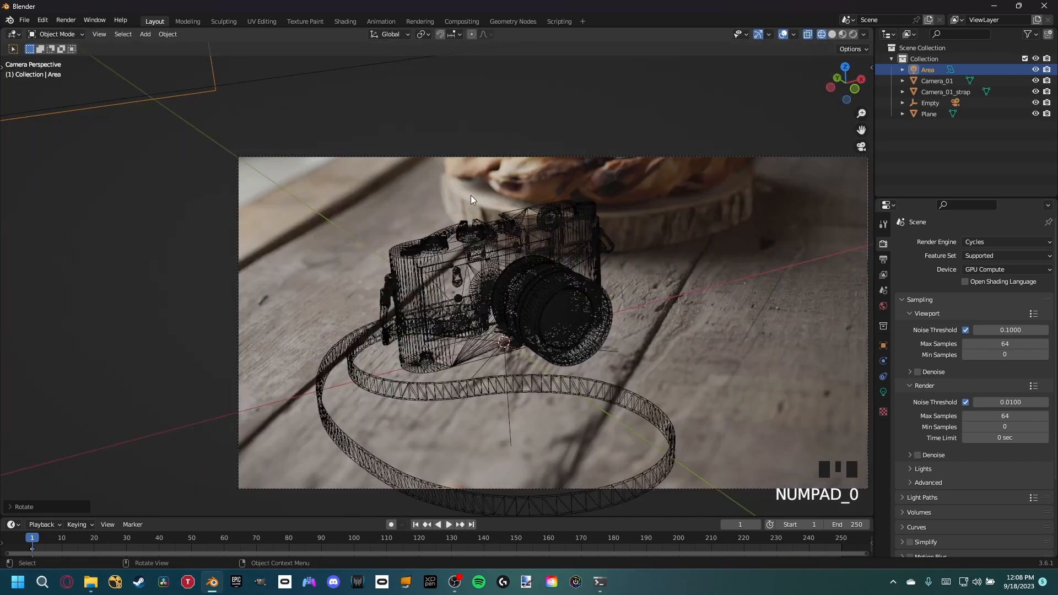
shift+middle_drag(442, 327, 518, 322)
key(z)
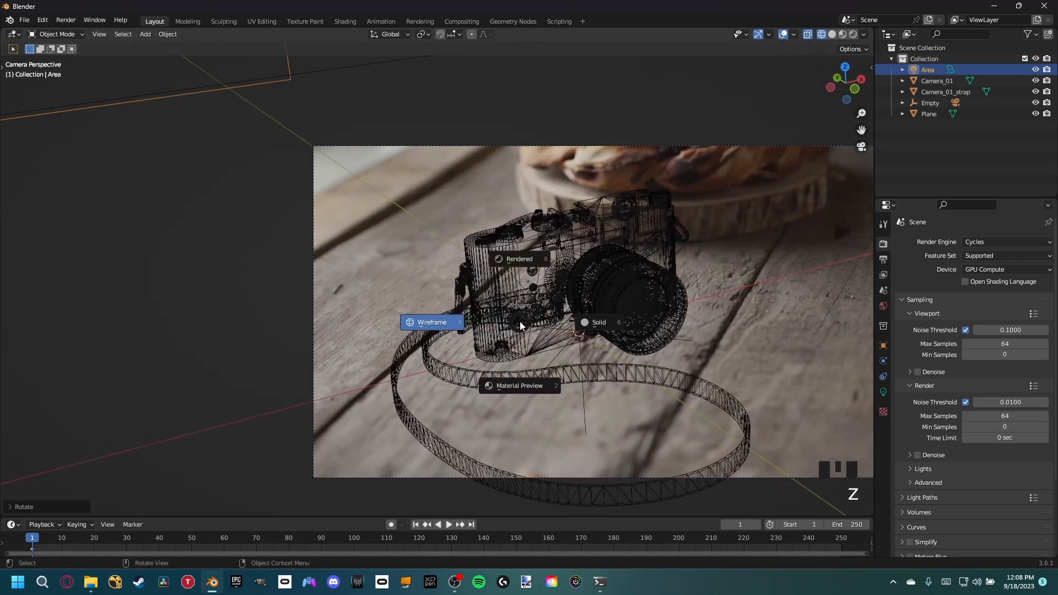
click(531, 252)
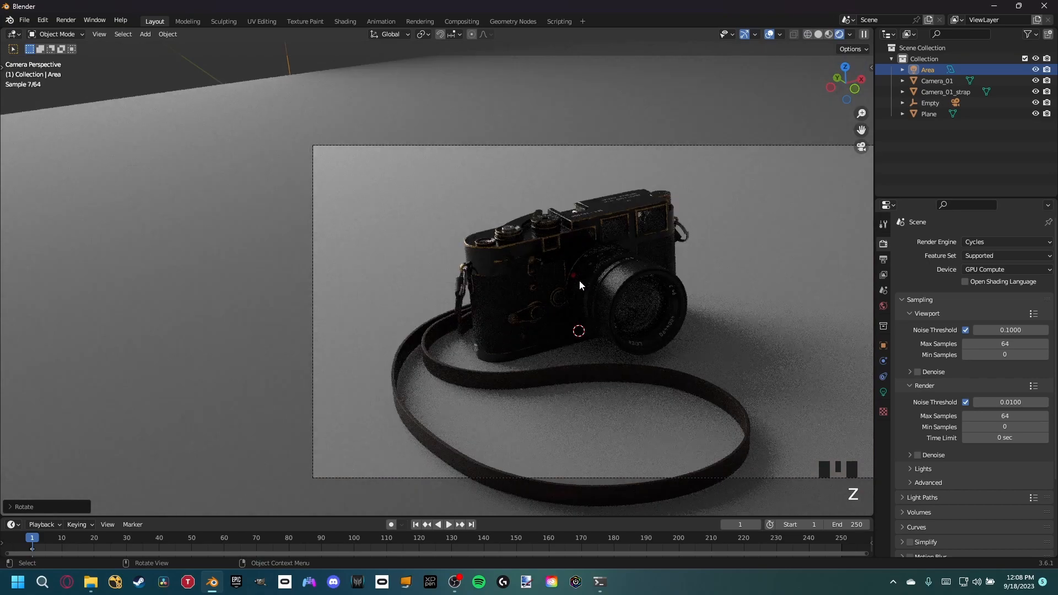
shift+middle_drag(578, 278, 509, 283)
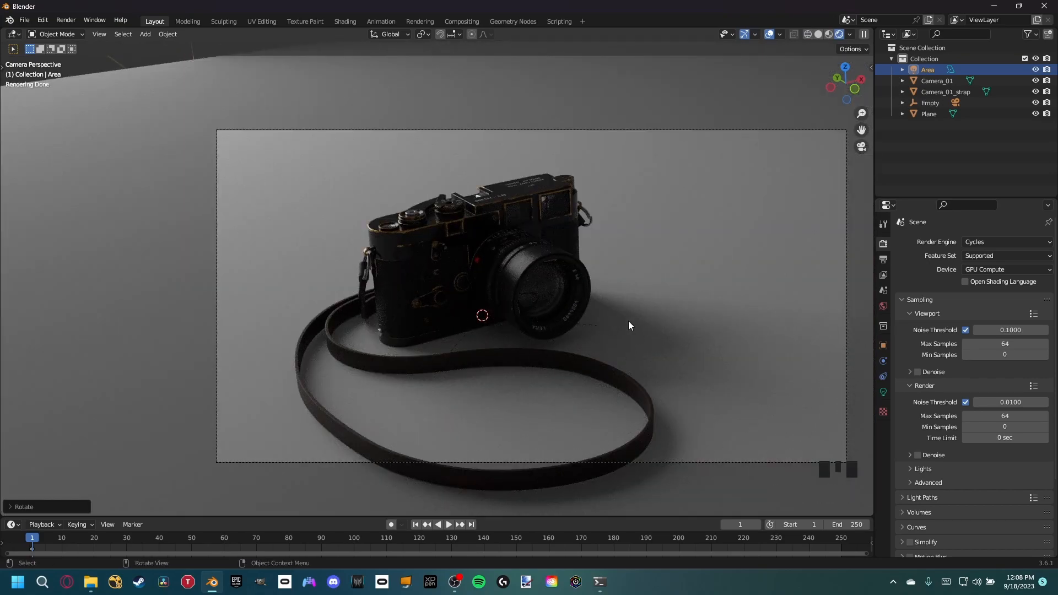
Move the area light about 0.24 m in the negative X direction, along the global X axis.
click(650, 283)
scroll(651, 290, down, 3)
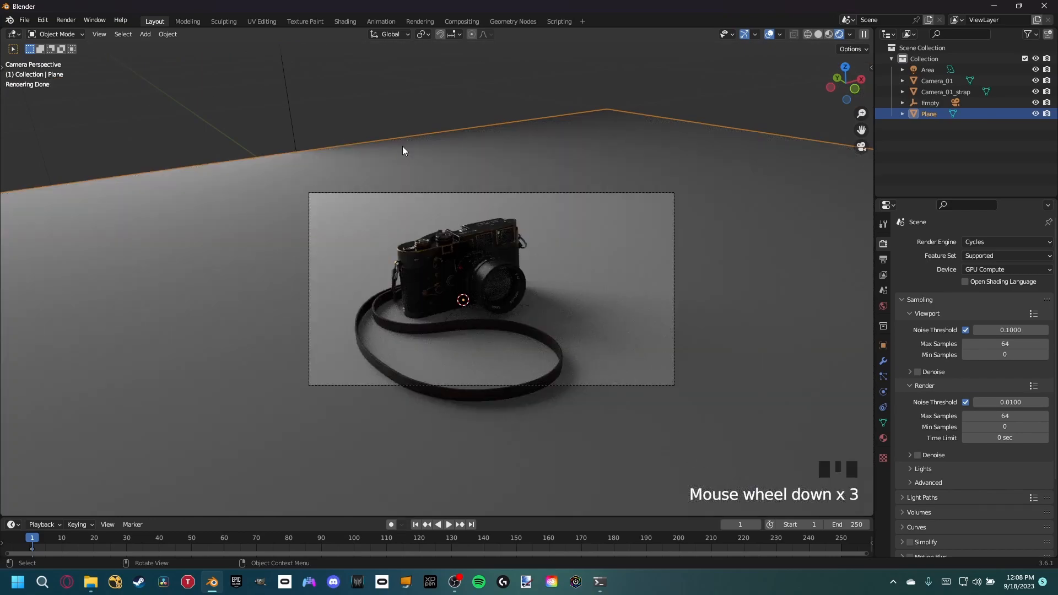
shift+middle_drag(402, 148, 501, 205)
scroll(501, 205, down, 4)
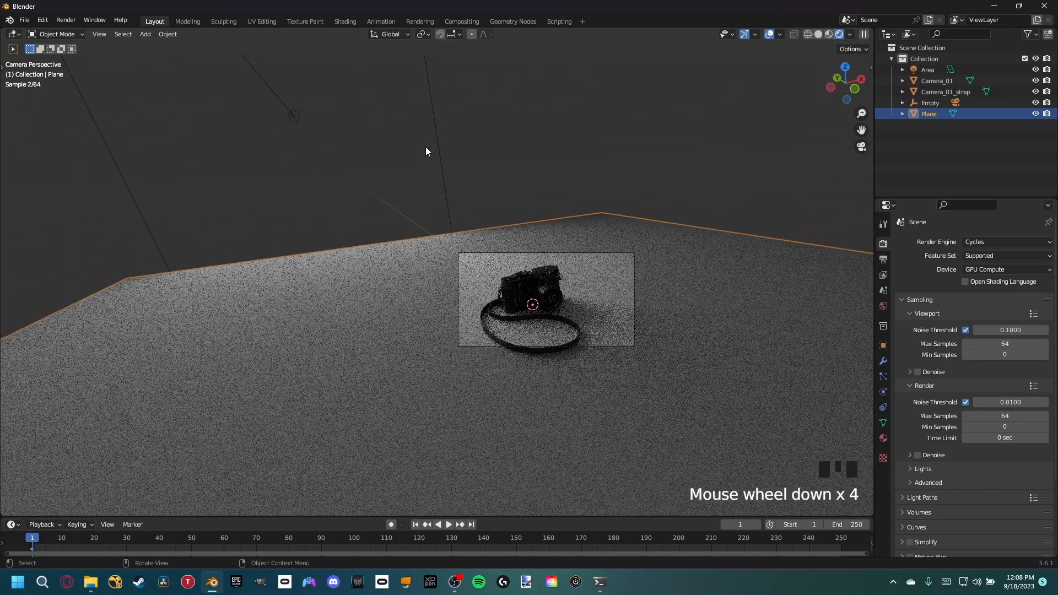
click(425, 146)
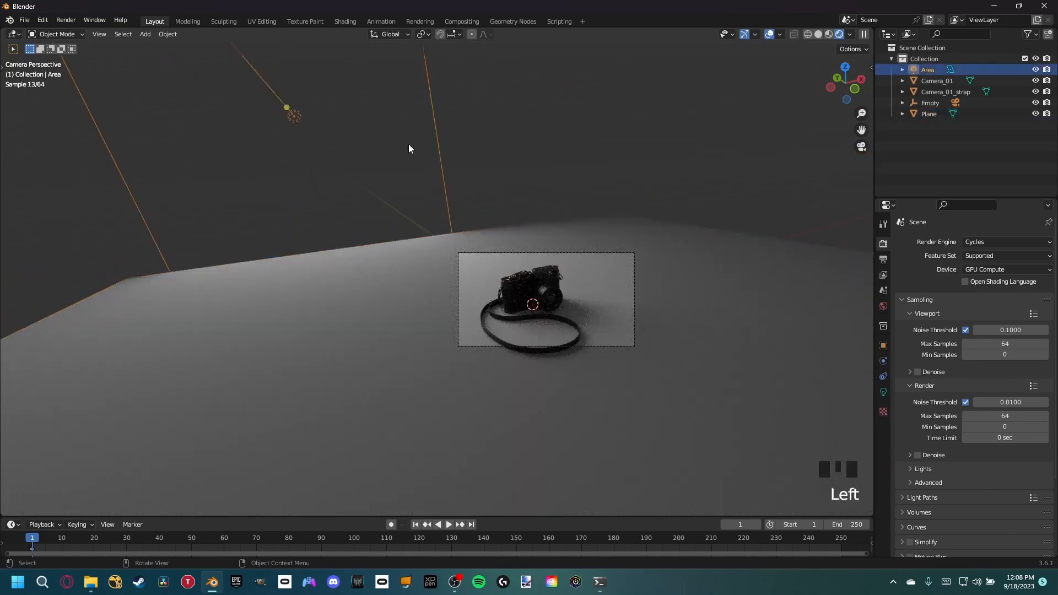
key(g)
key(x)
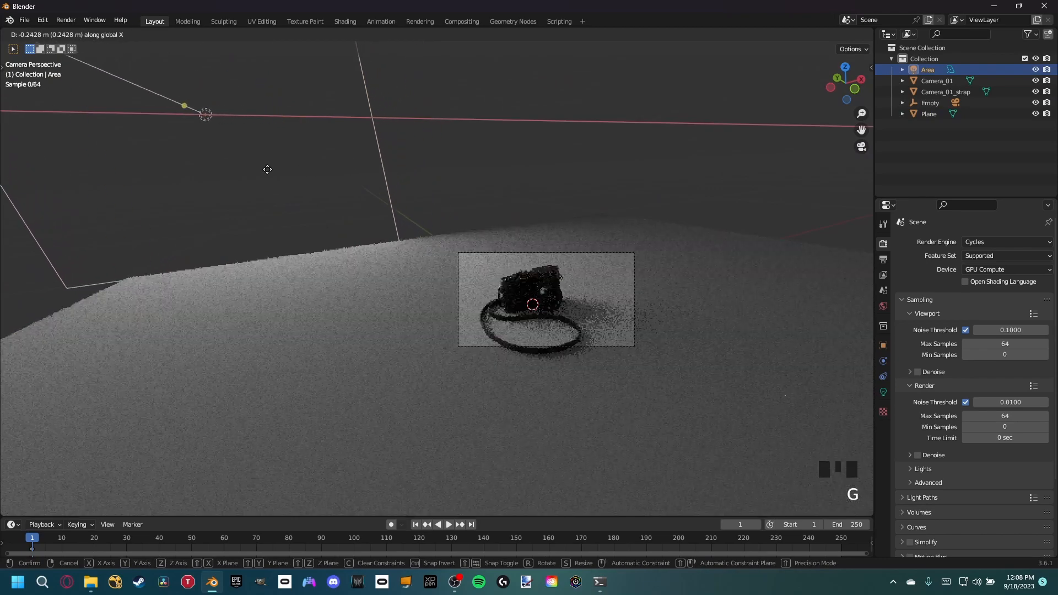
click(205, 140)
Rotate the area light around the global Z axis to aim it at the camera model, and check the shadow direction in the camera frame.
key(r)
key(z)
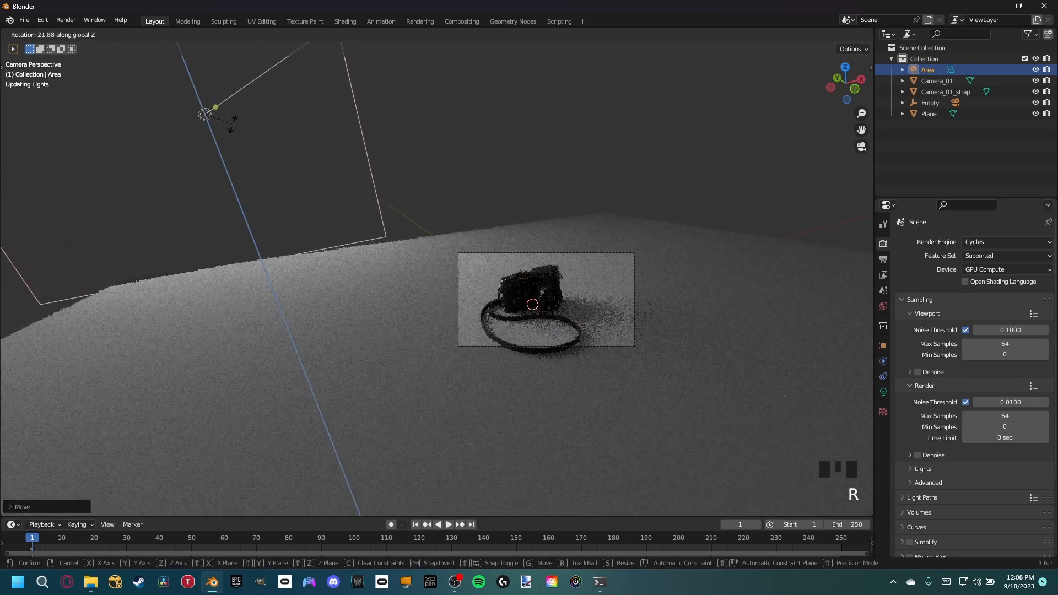
click(223, 139)
scroll(569, 363, up, 2)
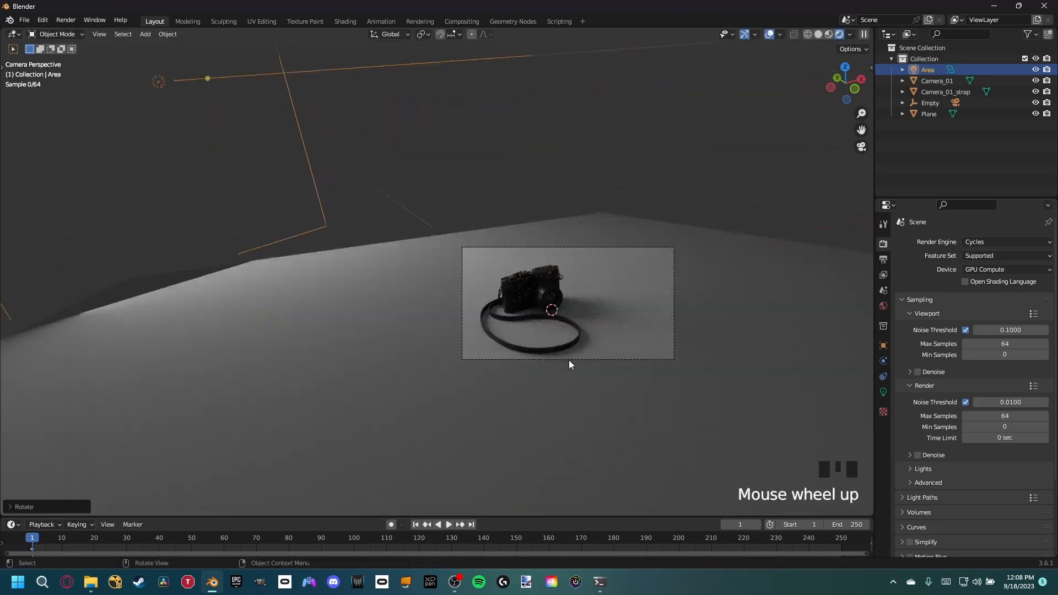
shift+middle_drag(569, 364, 665, 312)
scroll(514, 316, up, 6)
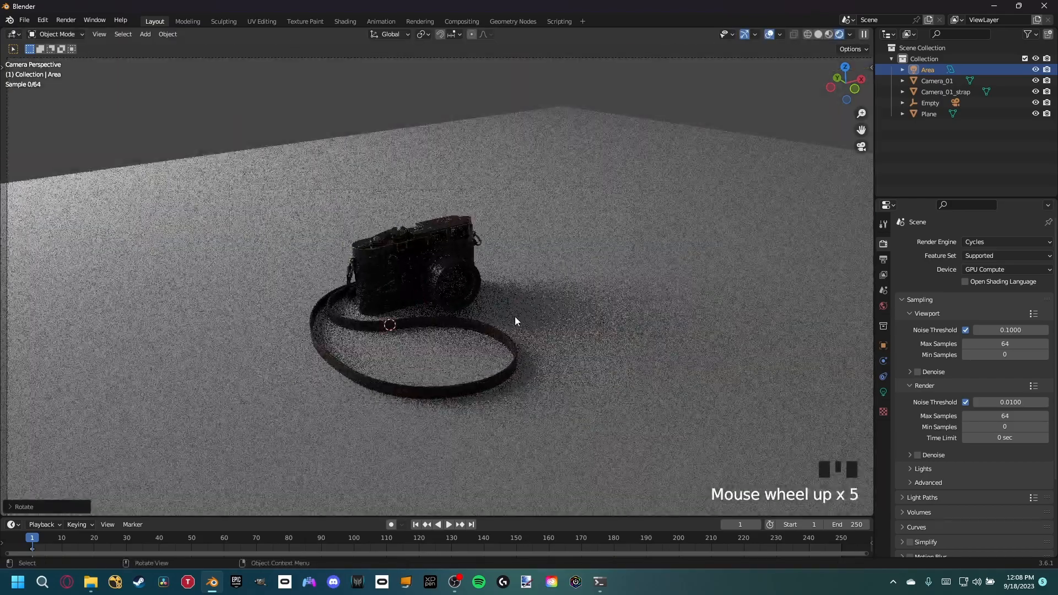
scroll(559, 355, down, 3)
shift+middle_drag(559, 355, 544, 329)
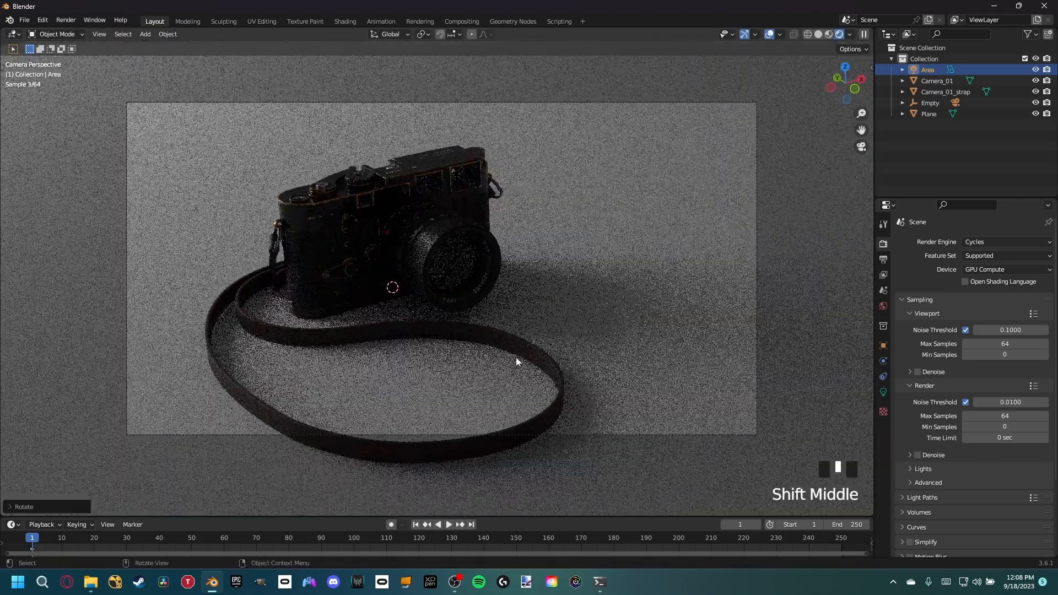
Compare the side lighting and shadows with the background photo in Wireframe shading, and return to Rendered shading.
key(z)
click(478, 277)
scroll(679, 157, up, 2)
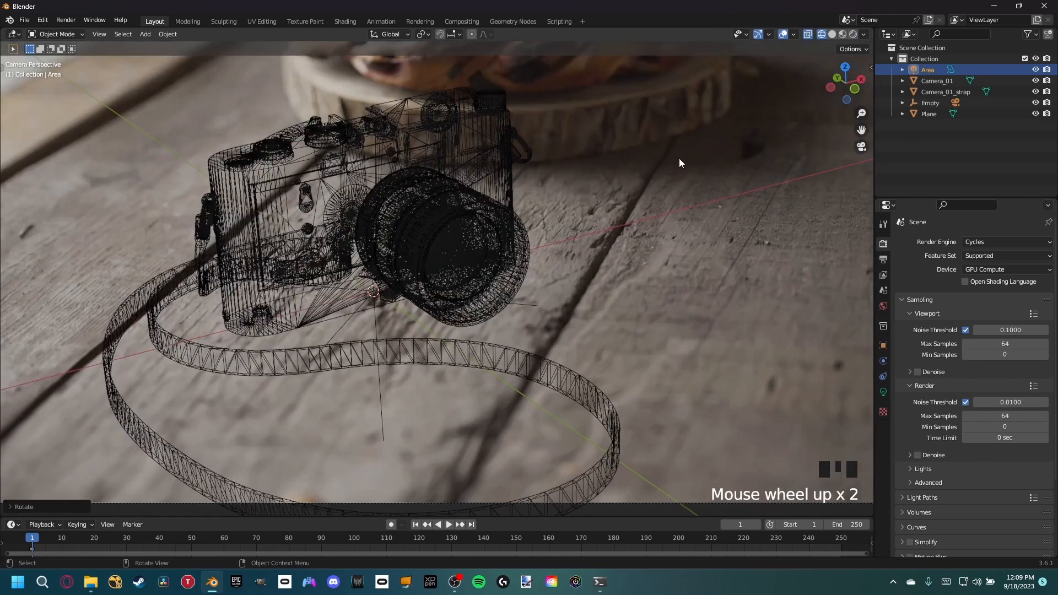
scroll(631, 239, down, 3)
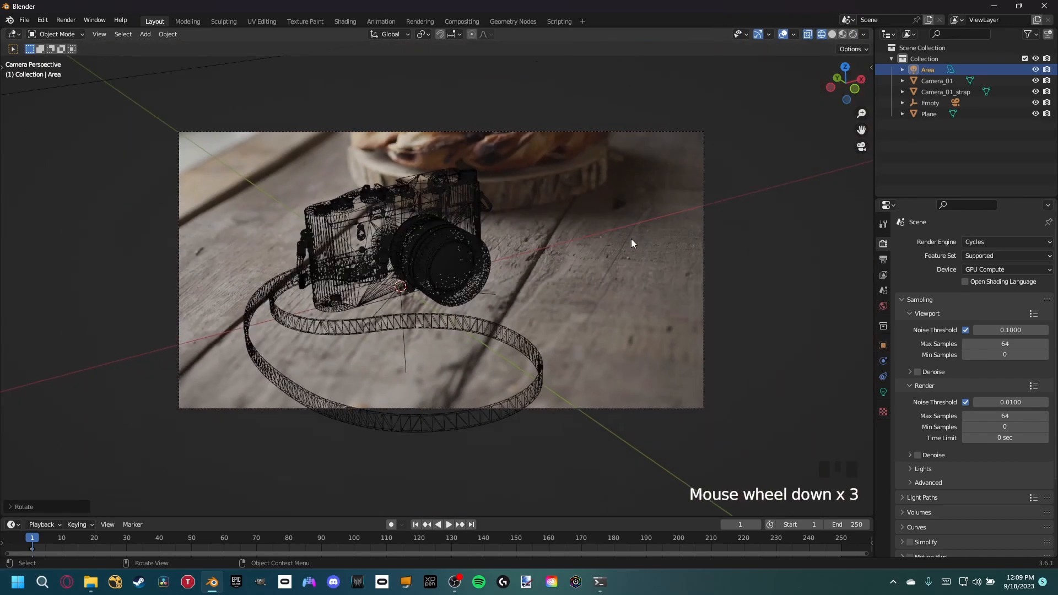
scroll(517, 272, up, 1)
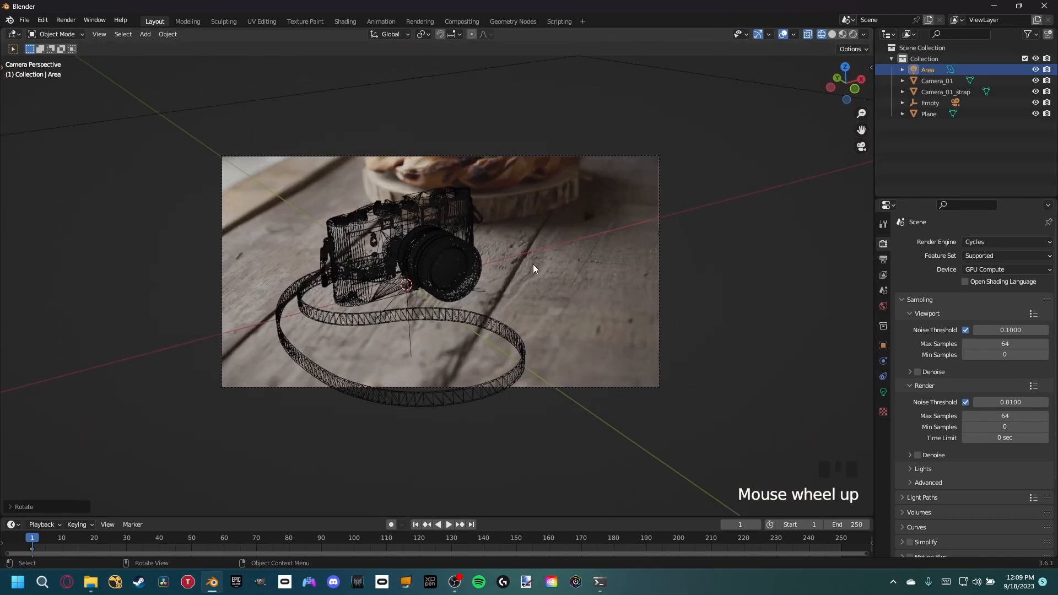
scroll(481, 309, up, 2)
mouse_move(487, 309)
shift+middle_down()
mouse_move(501, 280)
mouse_move(541, 299)
shift+middle_up()
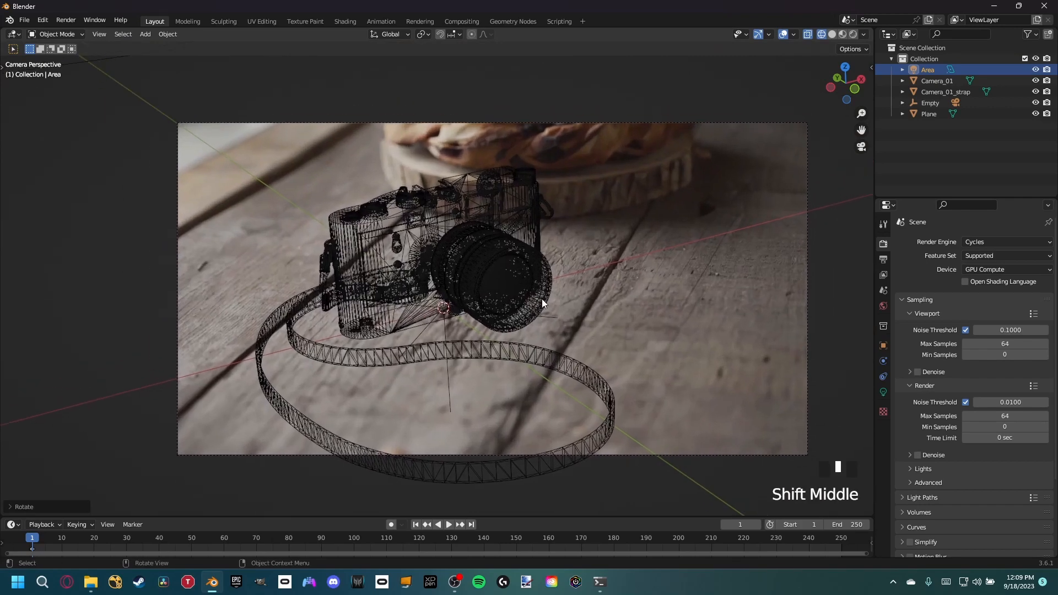
key(z)
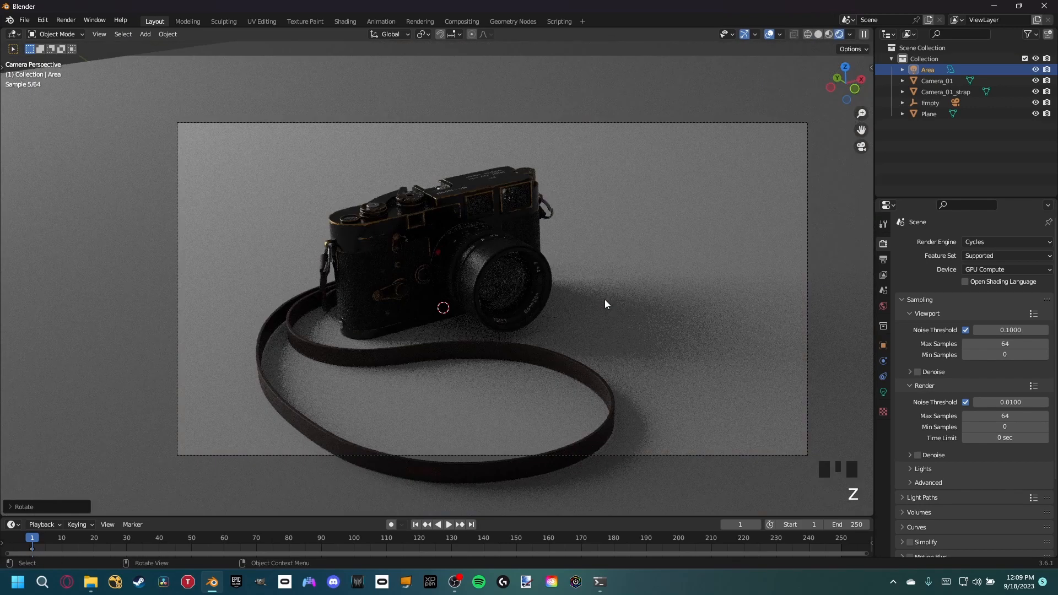
Select the ground plane and switch to the Shading workspace, showing the scene camera view in Rendered shading.
click(603, 299)
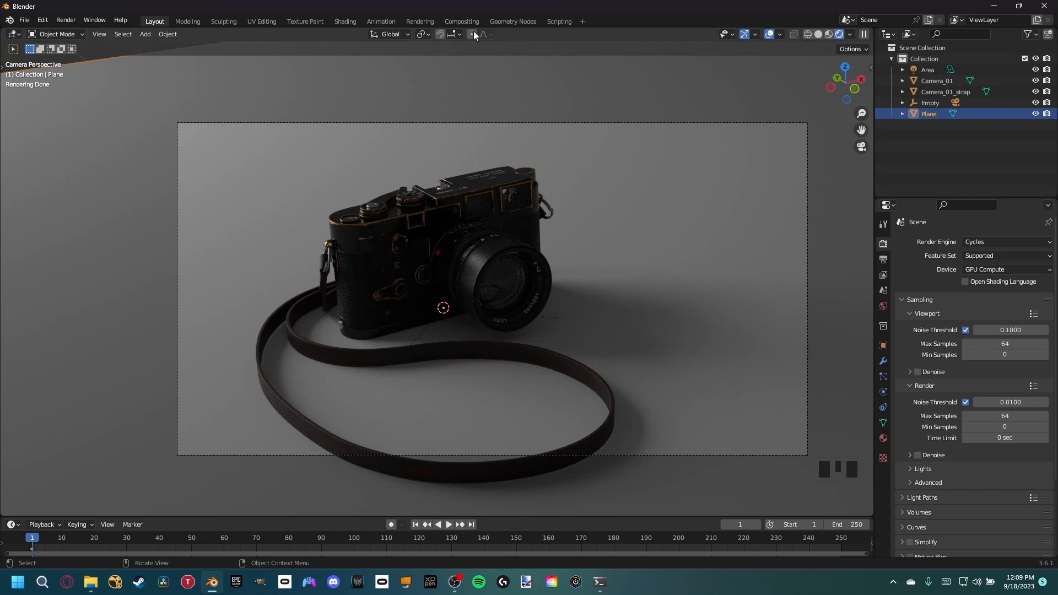
click(348, 22)
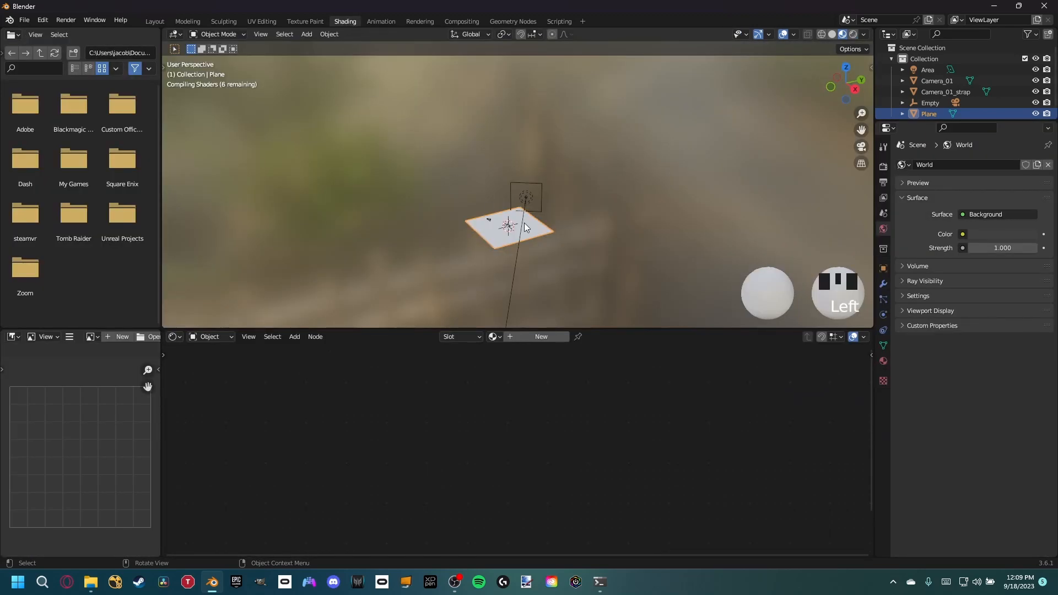
key(KP_0)
key(KP_0)
key(z)
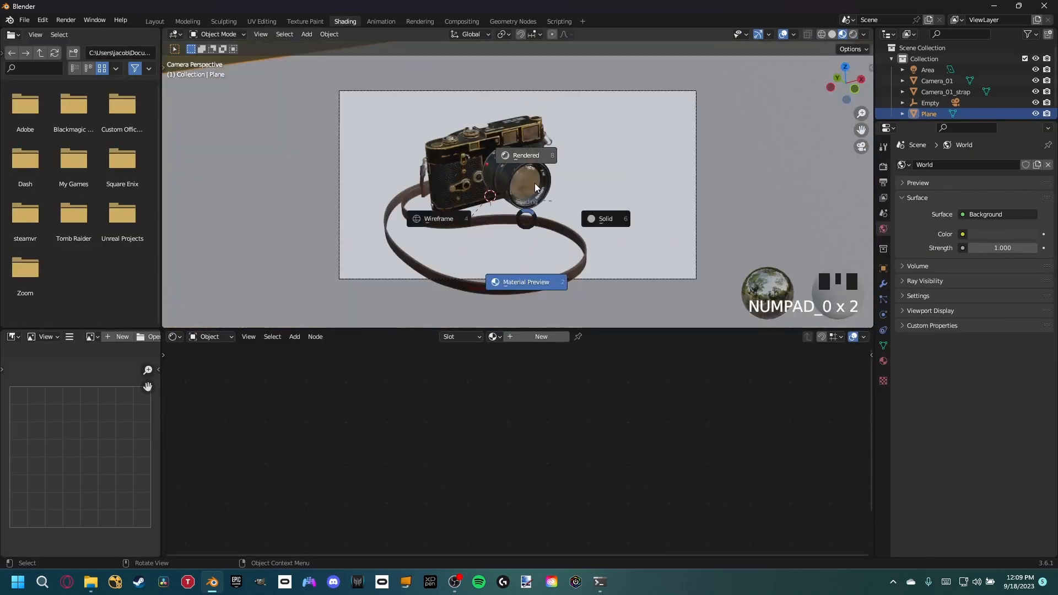
click(545, 170)
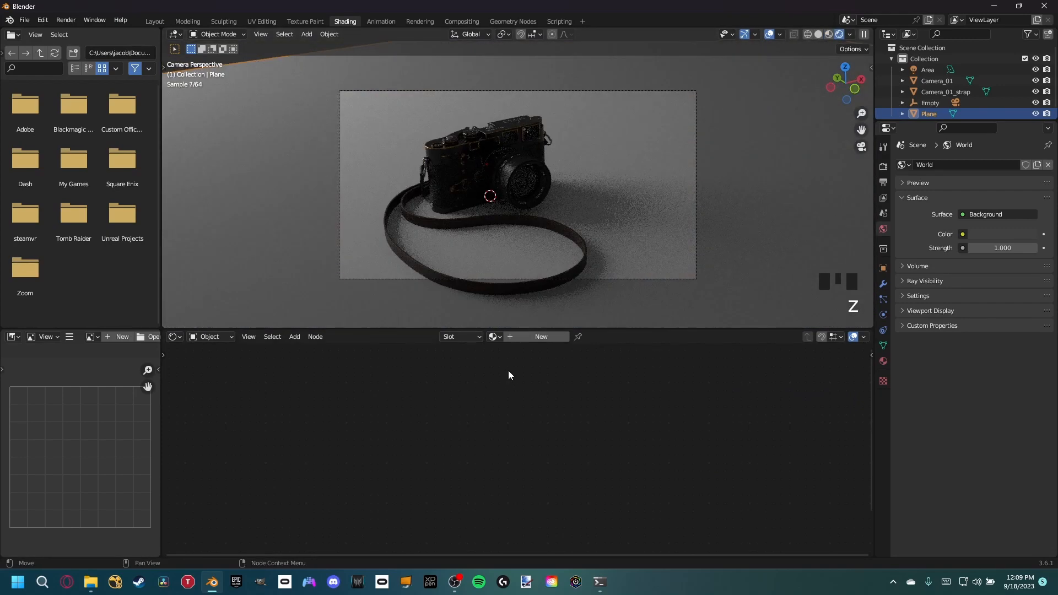
Create a new material on the ground plane and name it Image.
click(541, 337)
click(534, 337)
text(Image)
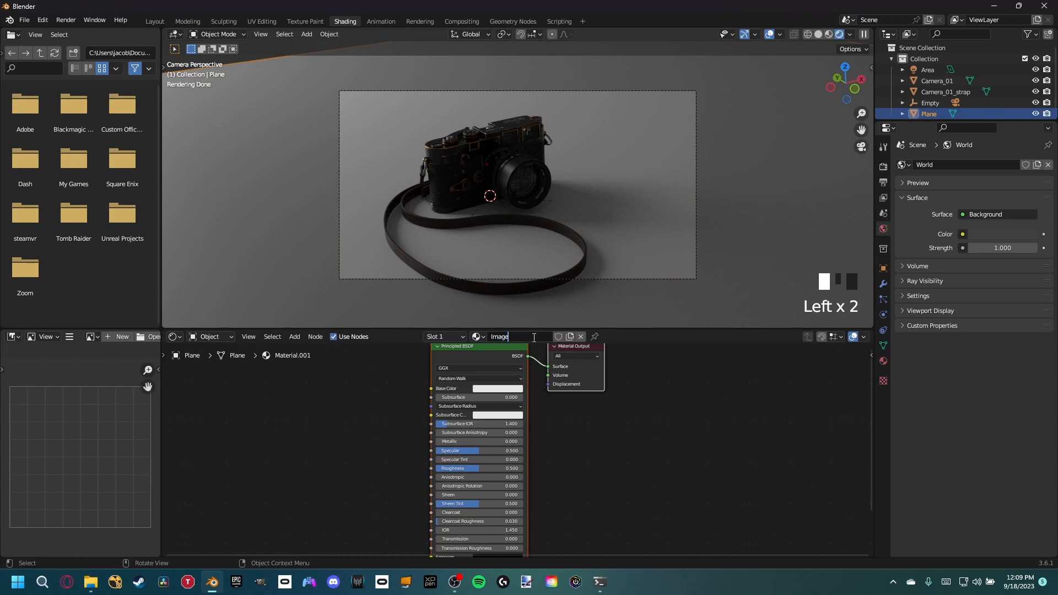
key(Return)
Add an Image Texture node beside the Principled BSDF in the plane's material.
click(359, 407)
key(shift+a)
click(358, 402)
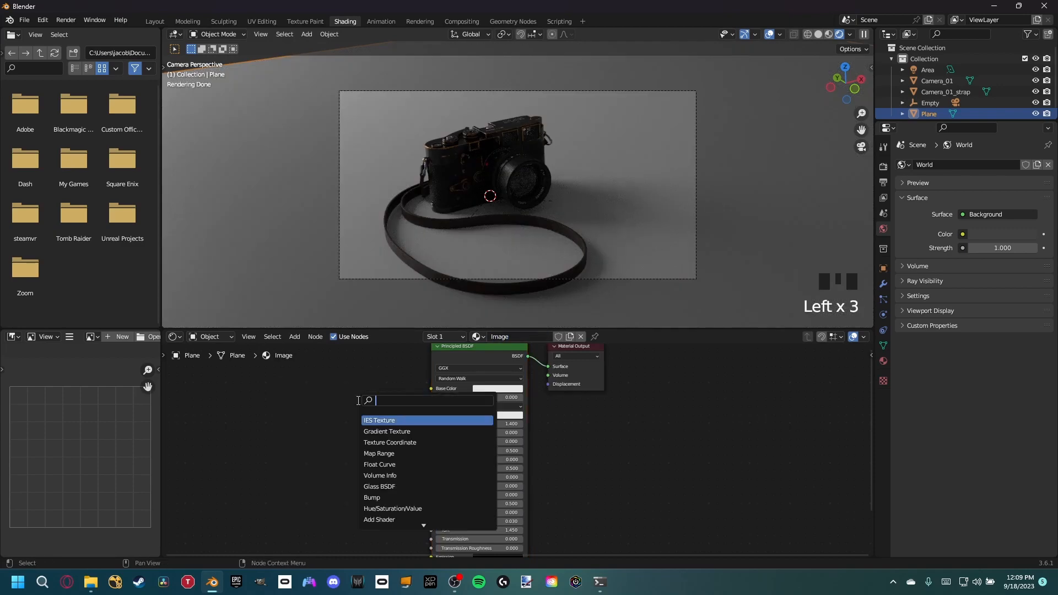
text(image)
click(374, 420)
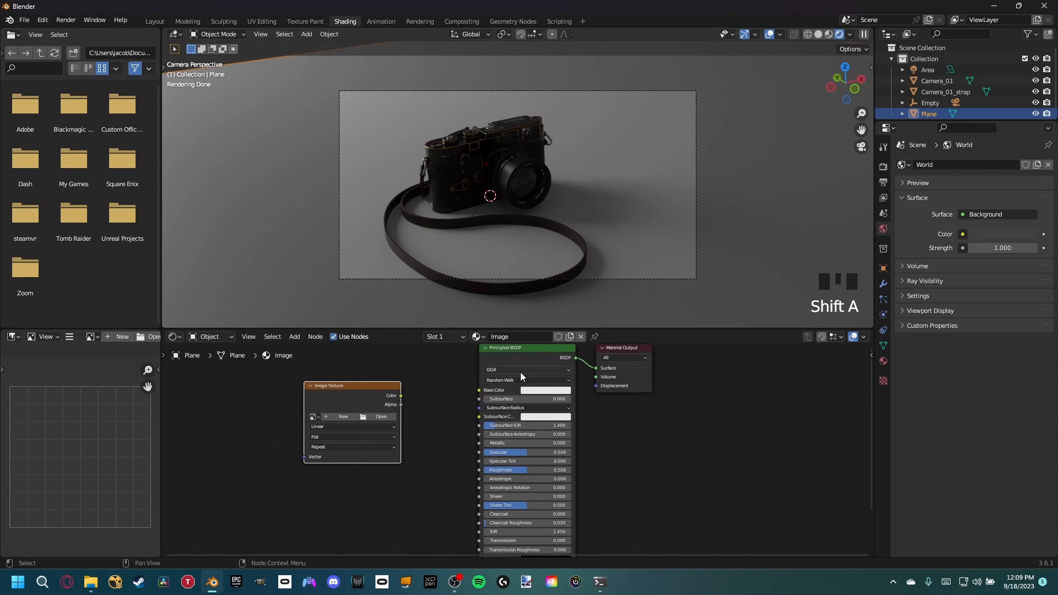
Check in the add-on preferences that Node Wrangler is enabled.
click(41, 22)
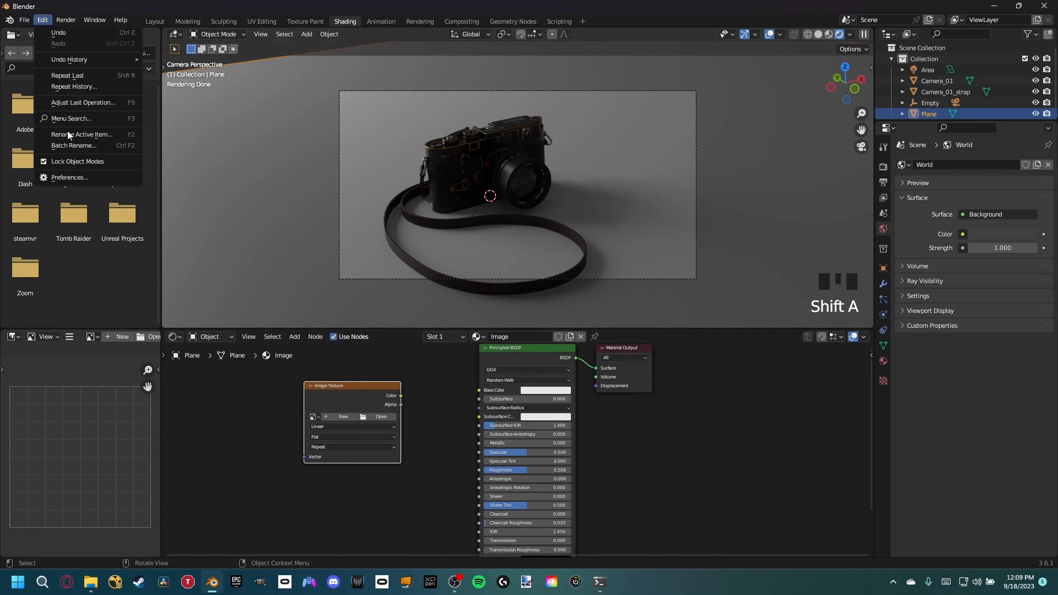
click(55, 179)
click(297, 59)
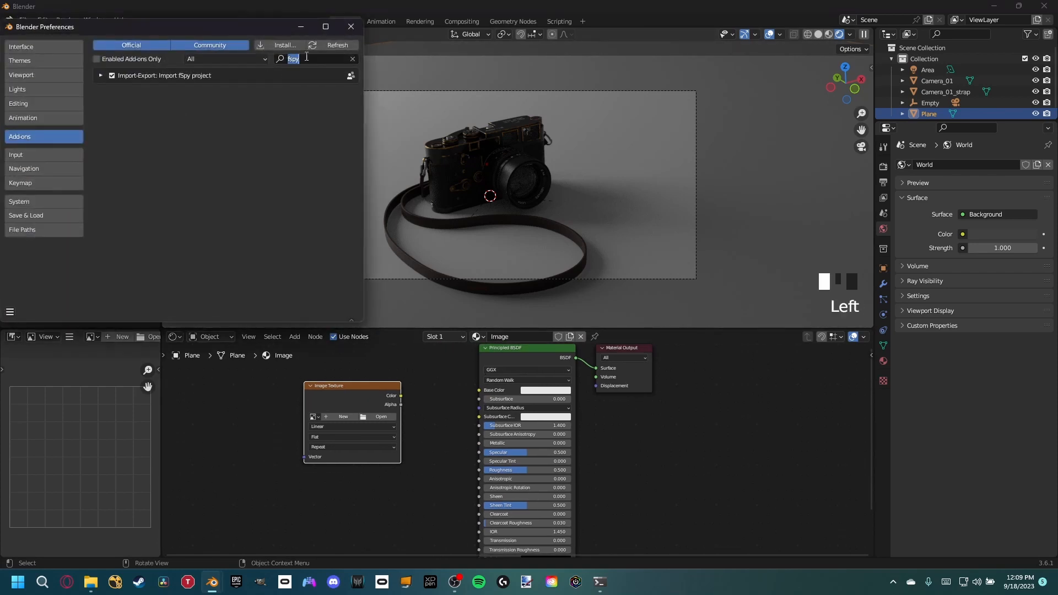
text(node)
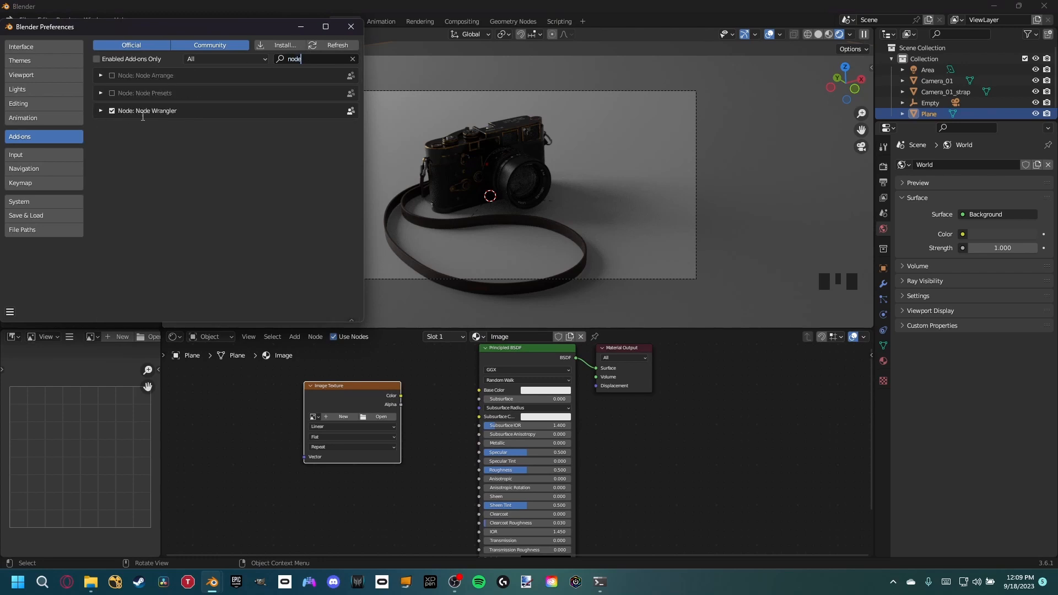
click(351, 27)
Link the Image Texture color to Base Color and preview it directly through the Material Output's Surface, moving the output node clear of the shader.
middle_drag(455, 378, 410, 383)
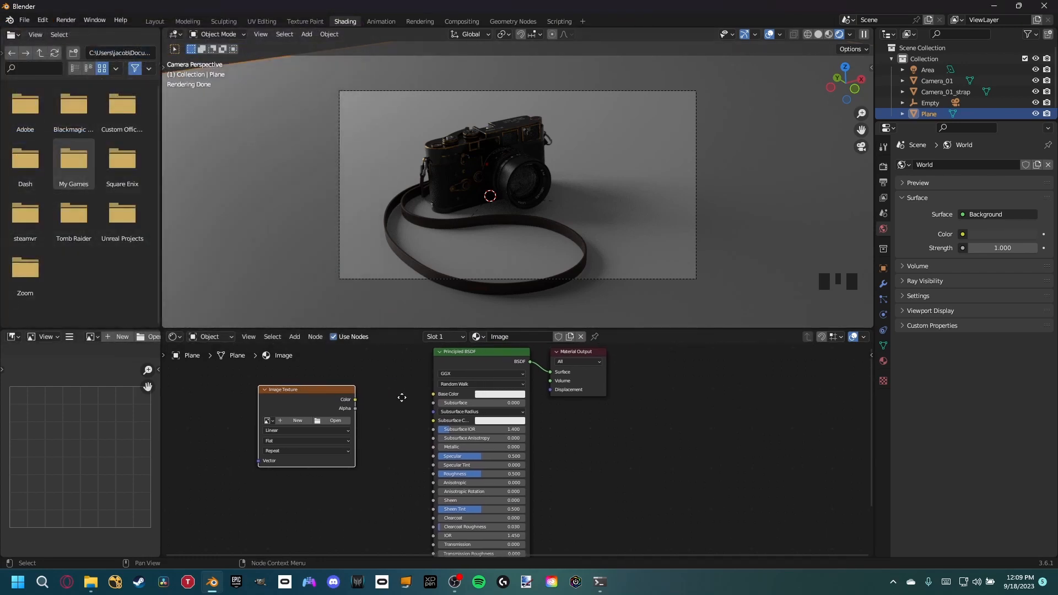
drag(354, 402, 433, 395)
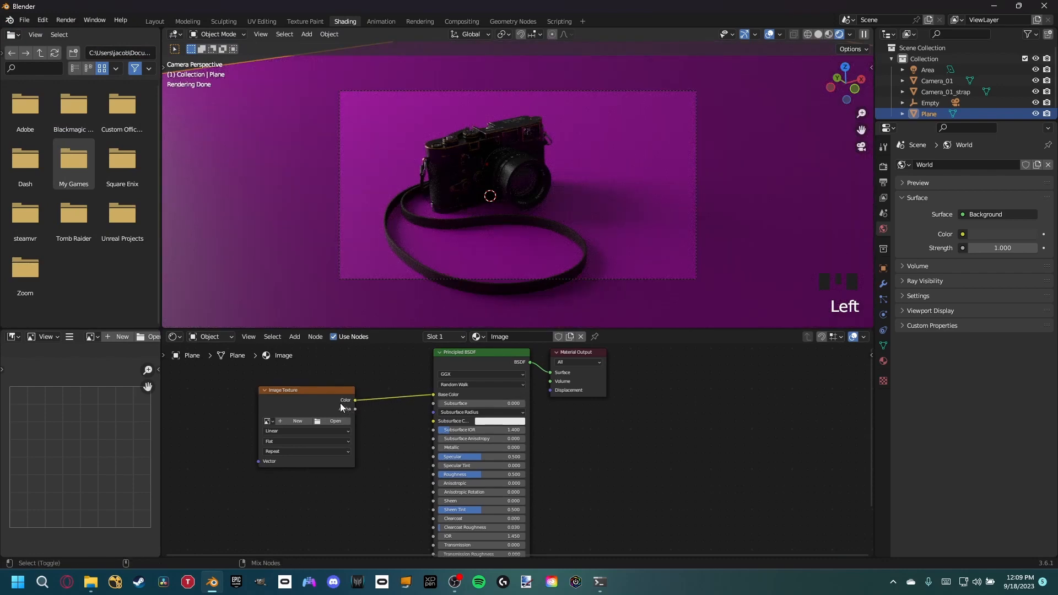
ctrl+shift+click(339, 401)
click(578, 354)
drag(577, 354, 607, 431)
Assign the Photorealism_tut.fspy image to the Image Texture node and check how it maps onto the plane.
middle_drag(348, 406, 378, 385)
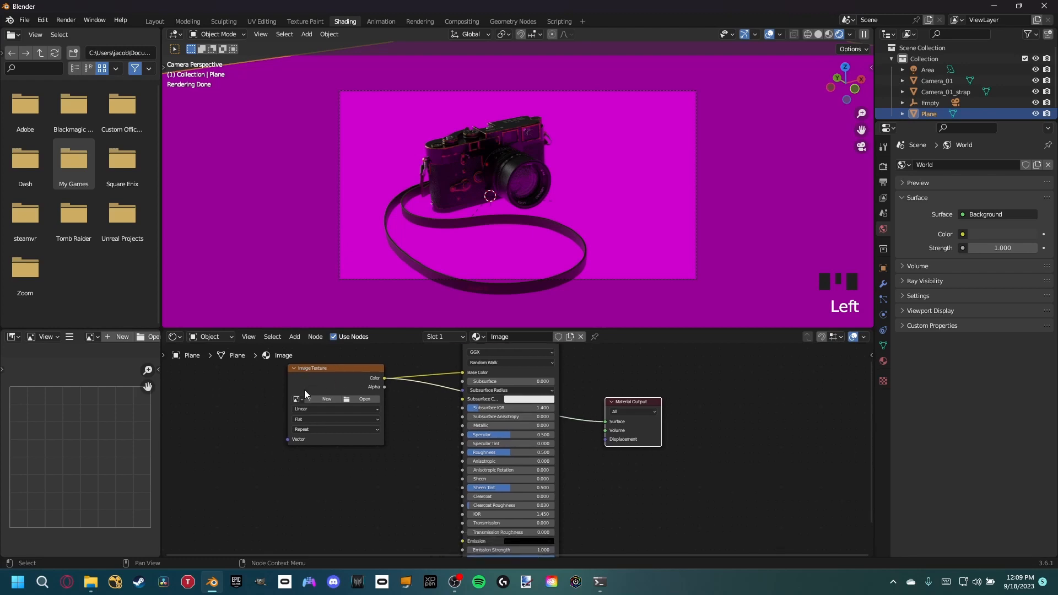
click(298, 398)
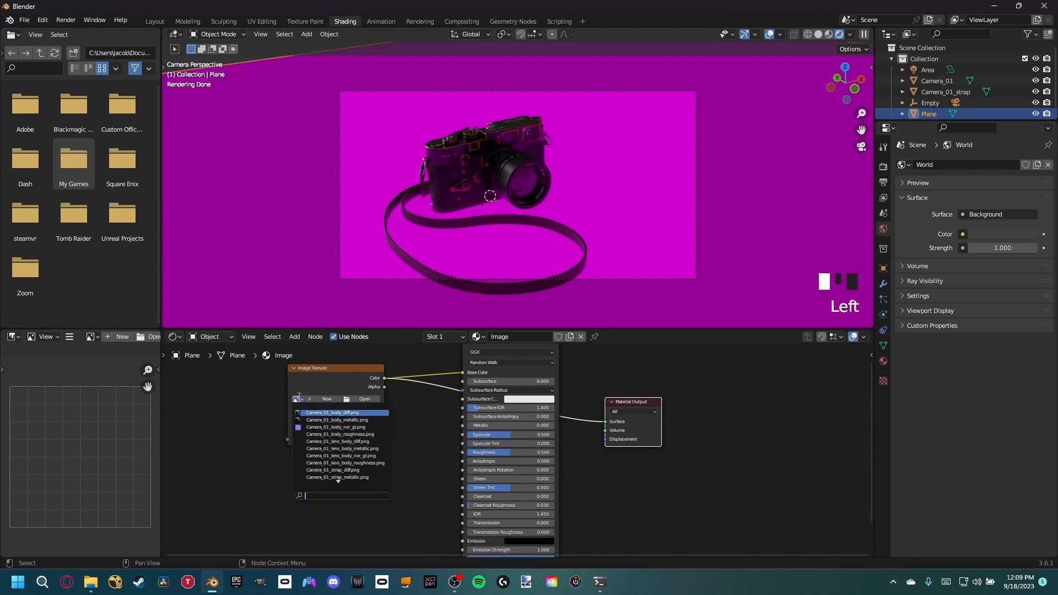
scroll(324, 433, down, 3)
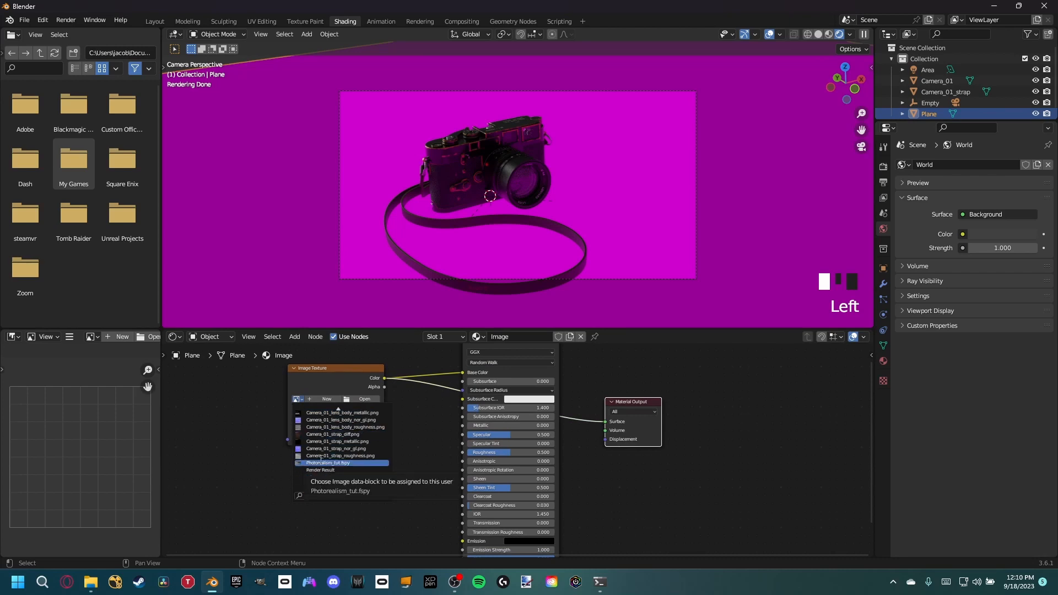
click(321, 462)
scroll(364, 412, up, 2)
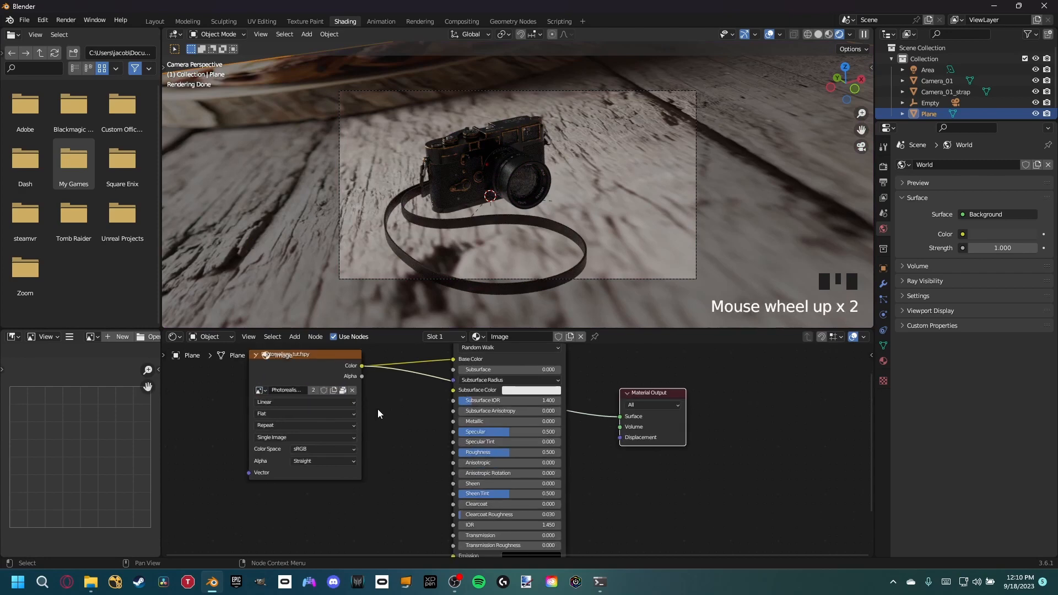
middle_drag(388, 411, 400, 444)
middle_drag(410, 374, 402, 399)
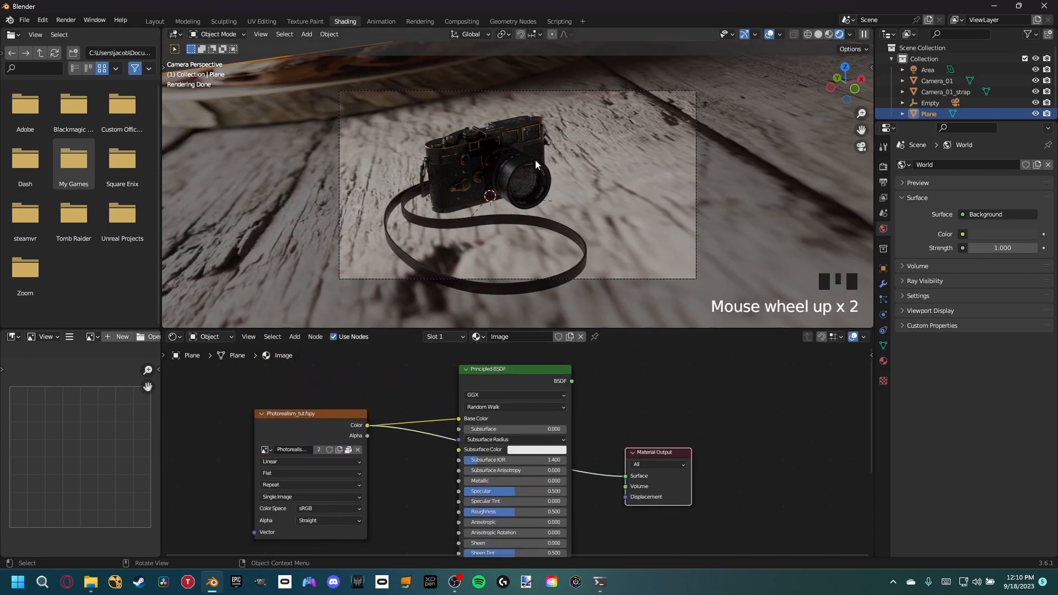
scroll(432, 166, down, 3)
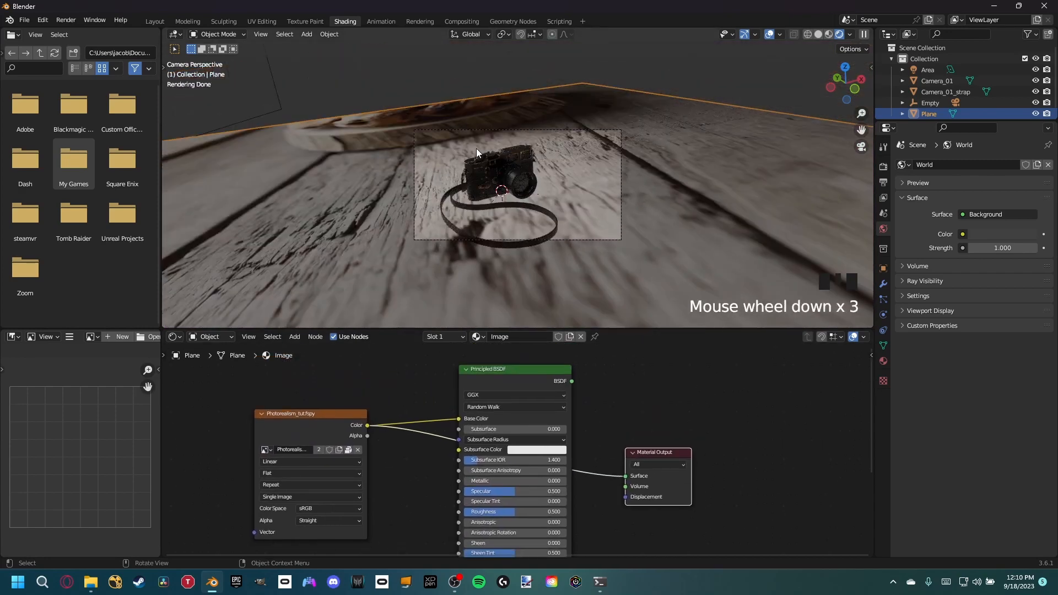
Add Texture Coordinate and Mapping nodes to the image texture, and feed the Window coordinates into the Mapping vector.
drag(292, 431, 412, 387)
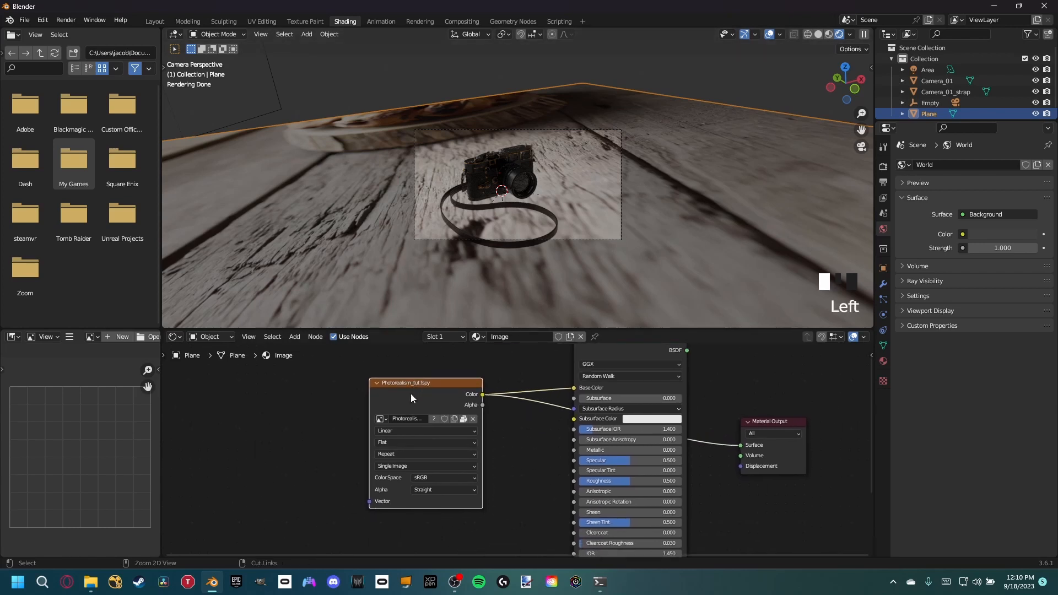
key(ctrl+t)
middle_drag(316, 440, 334, 434)
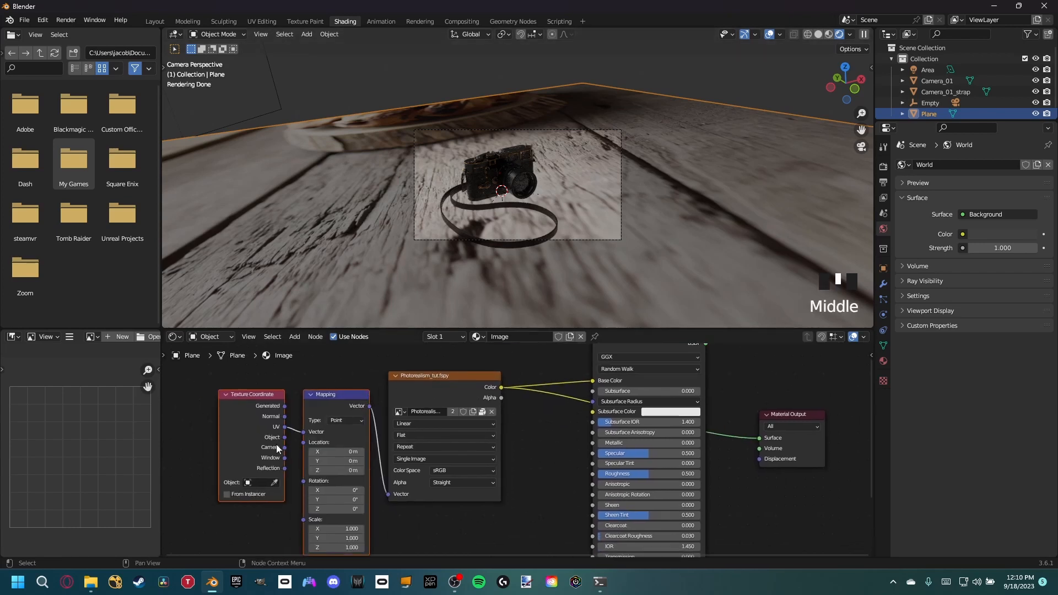
drag(284, 468, 303, 432)
middle_drag(303, 432, 251, 440)
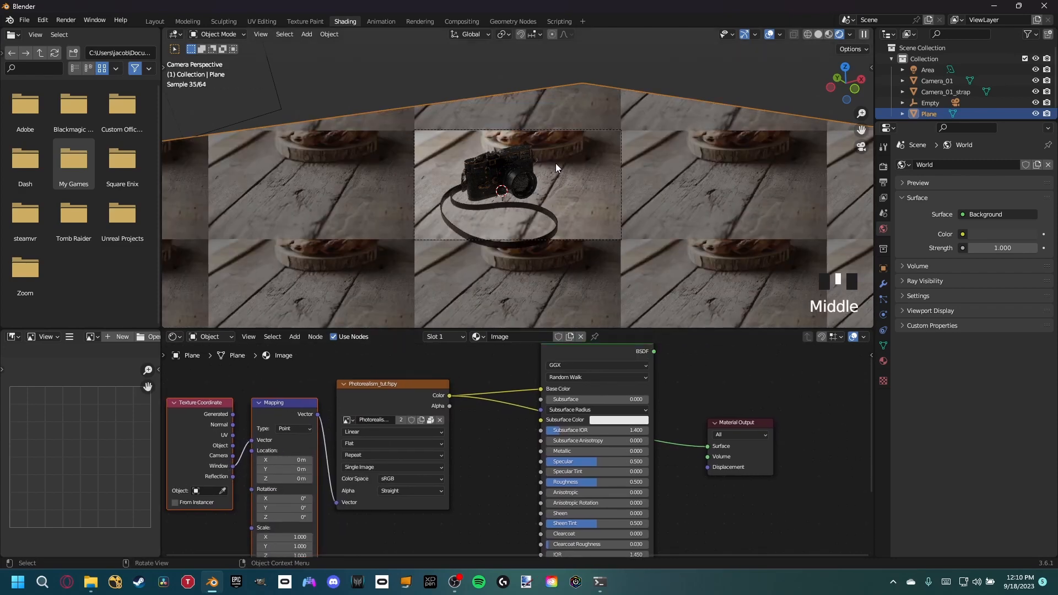
scroll(560, 164, up, 3)
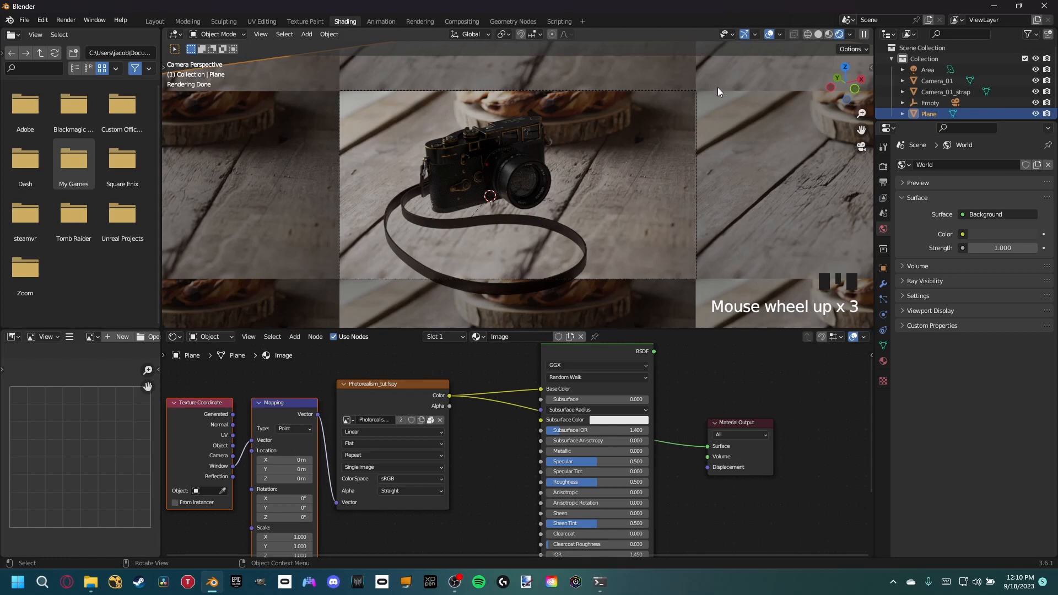
Set the extension mode of the plane's Photorealism_tut.fspy Image Texture node to Mirror.
click(383, 455)
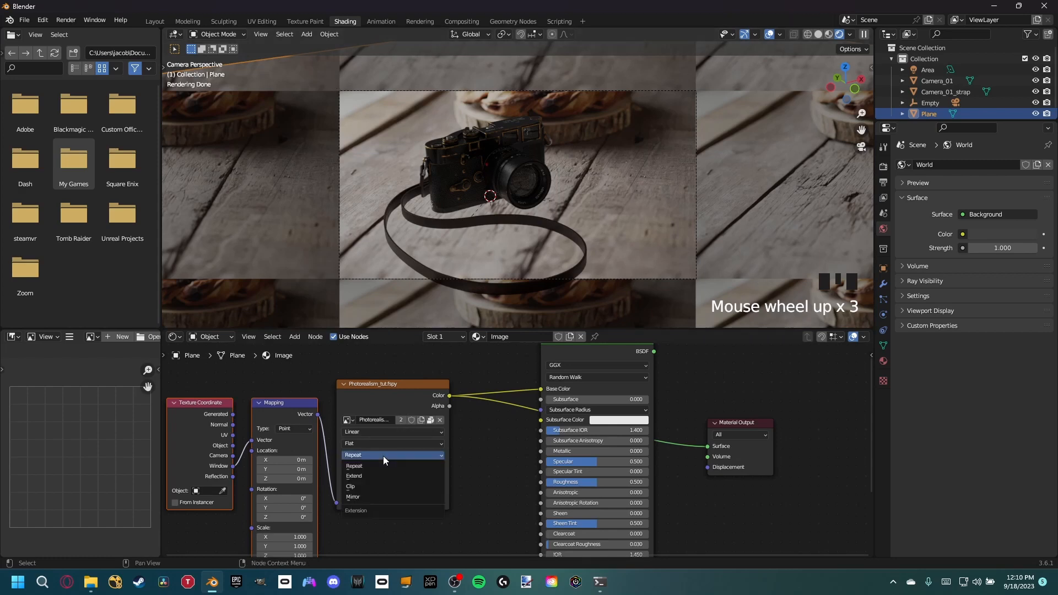
click(362, 496)
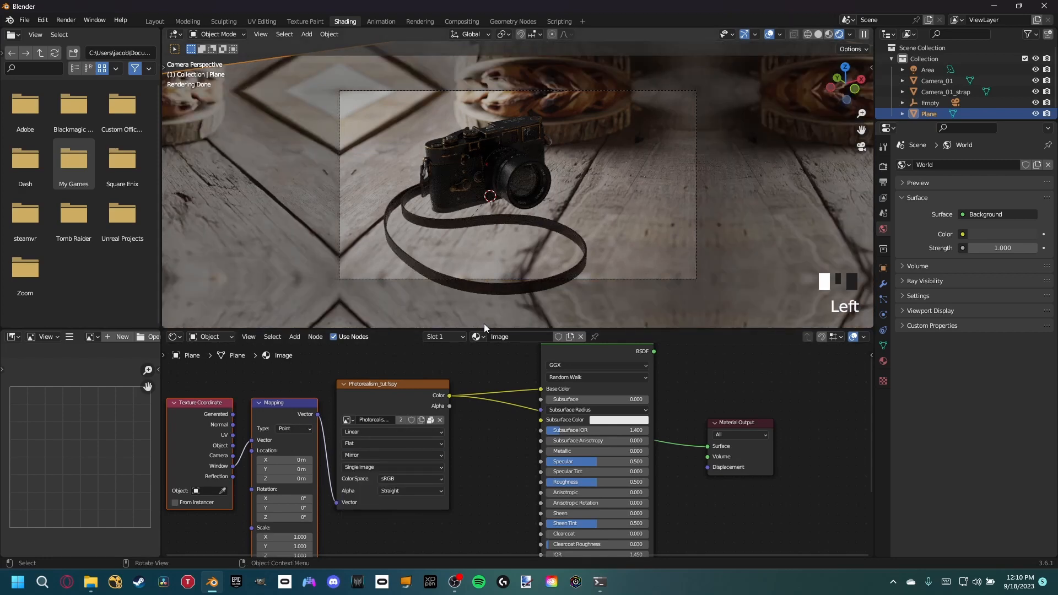
shift+middle_drag(561, 285, 541, 246)
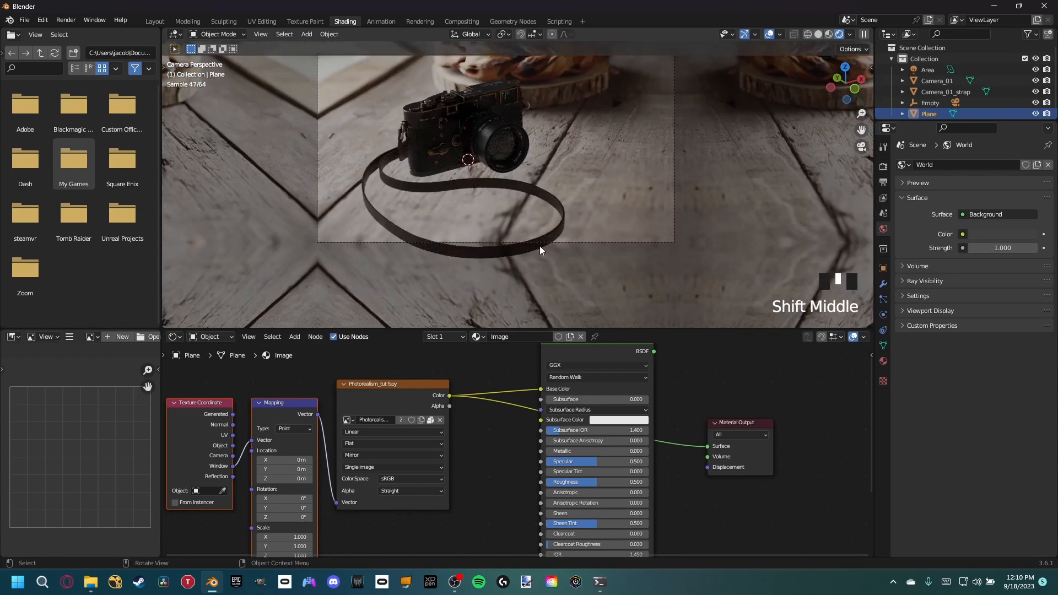
shift+middle_drag(484, 395, 423, 440)
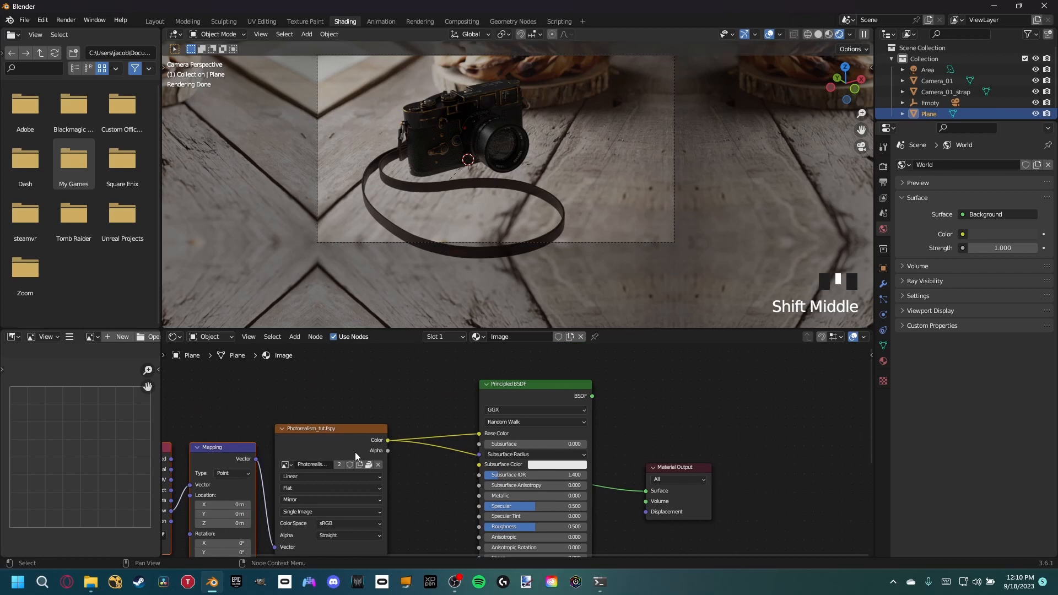
Connect the Principled BSDF to the Material Output's Surface in place of the direct image preview, and check the plane's shading around the camera.
drag(479, 434, 475, 435)
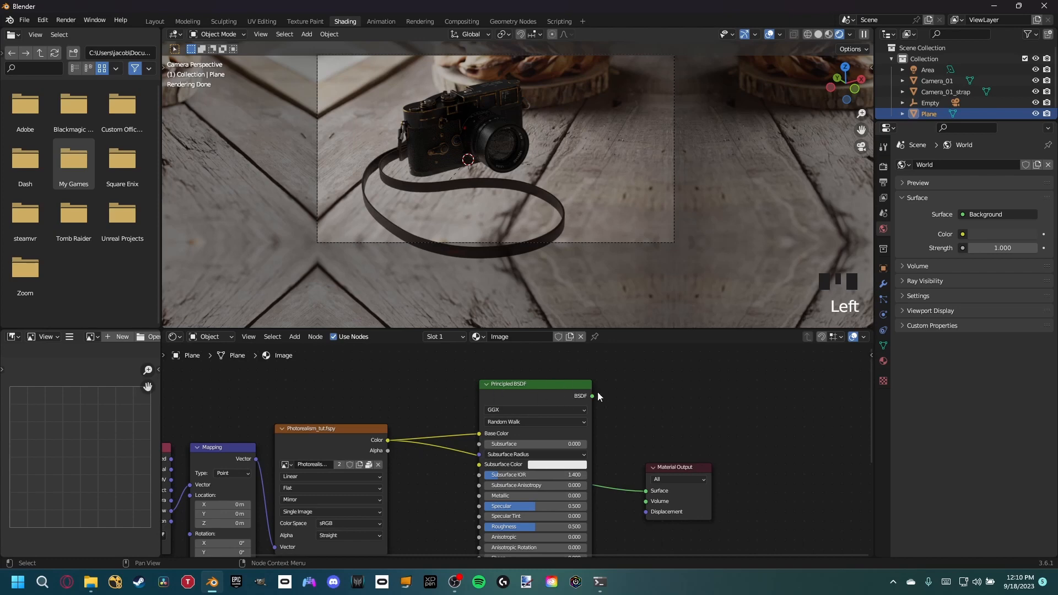
middle_drag(601, 397, 584, 387)
ctrl+shift+click(570, 384)
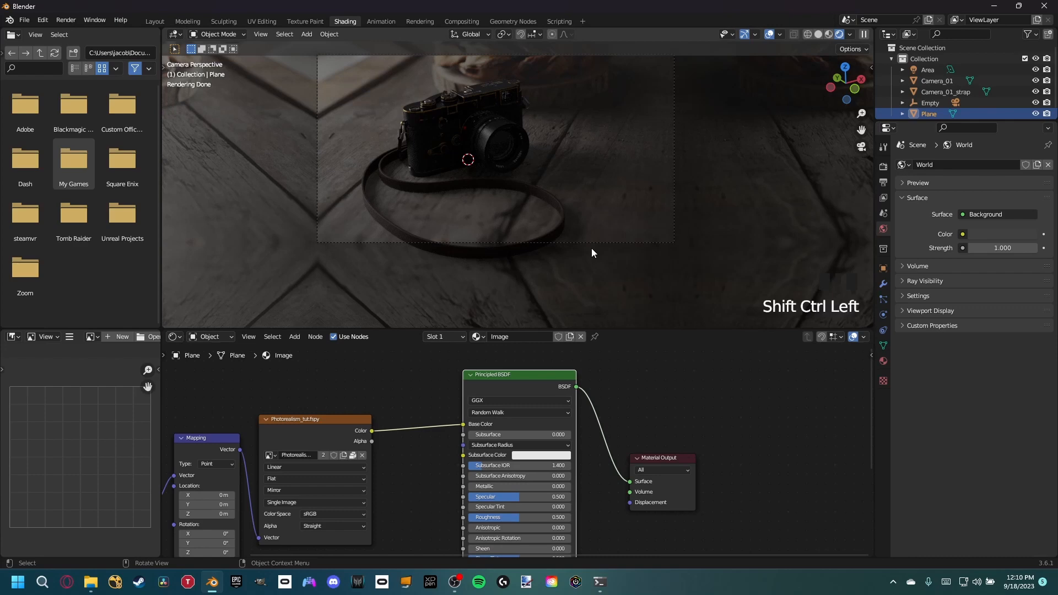
scroll(537, 177, up, 4)
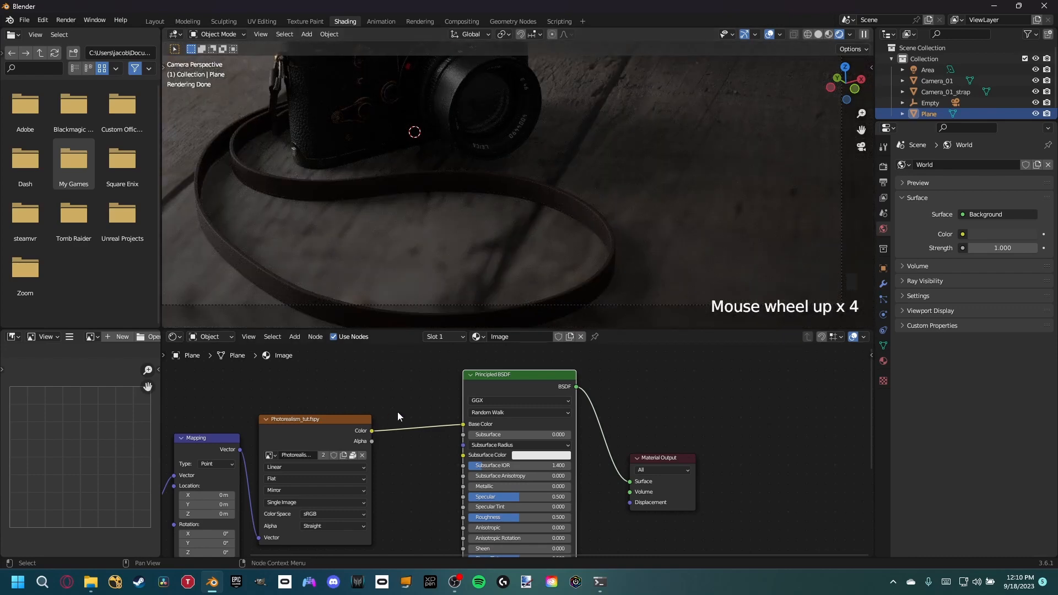
scroll(570, 232, down, 3)
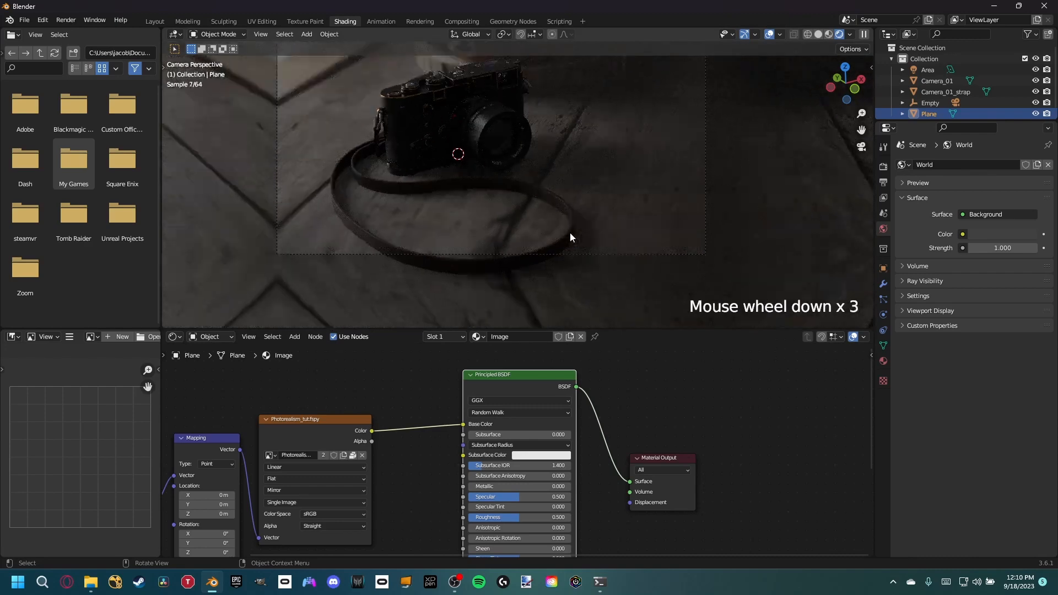
middle_drag(491, 369, 480, 372)
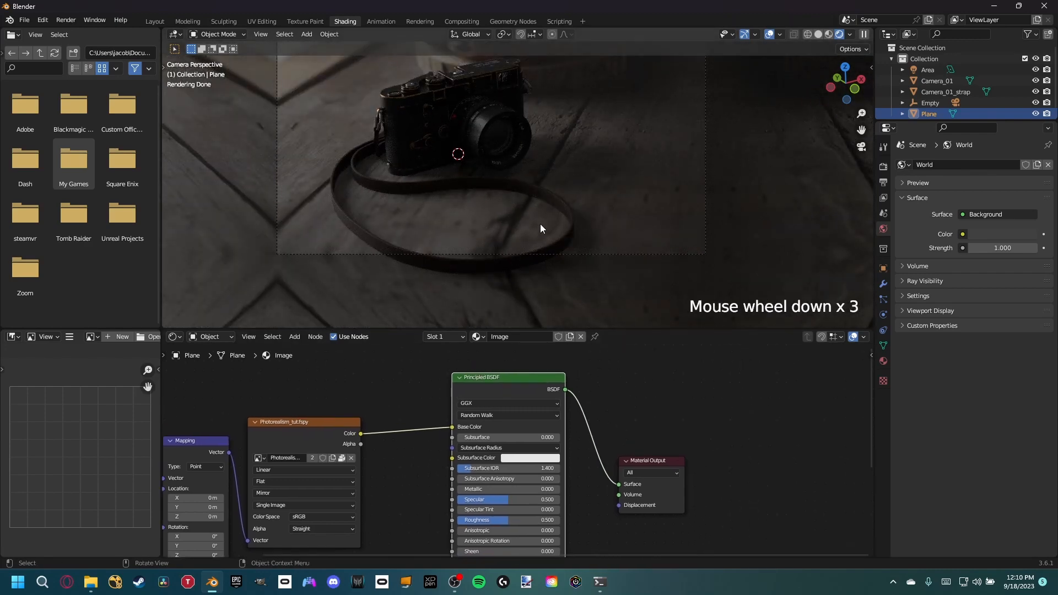
scroll(540, 226, down, 1)
shift+middle_drag(553, 187, 544, 224)
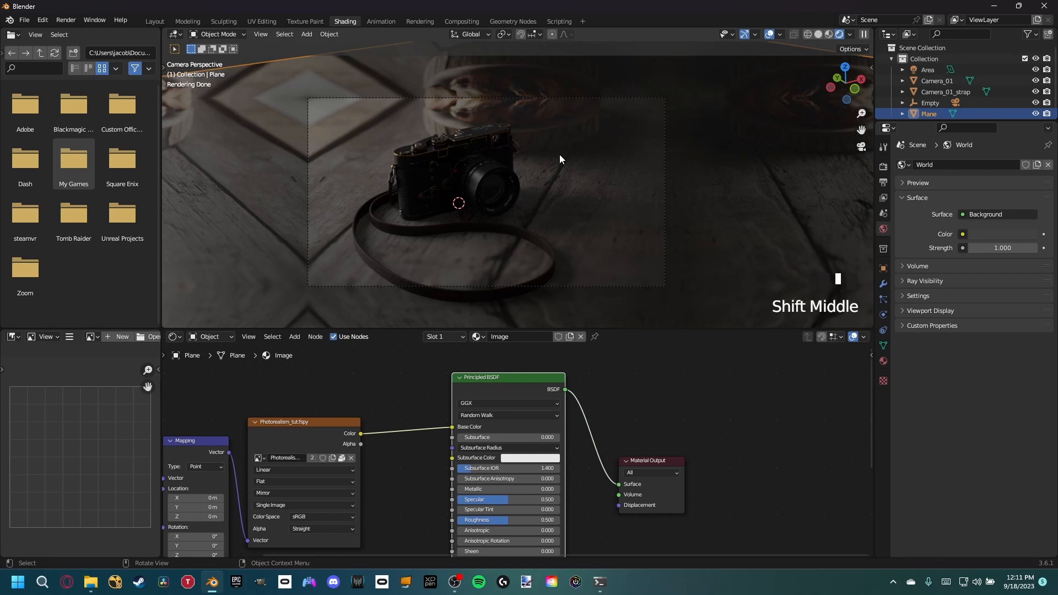
Make the ground plane a Shadow Catcher in its object visibility settings.
click(886, 268)
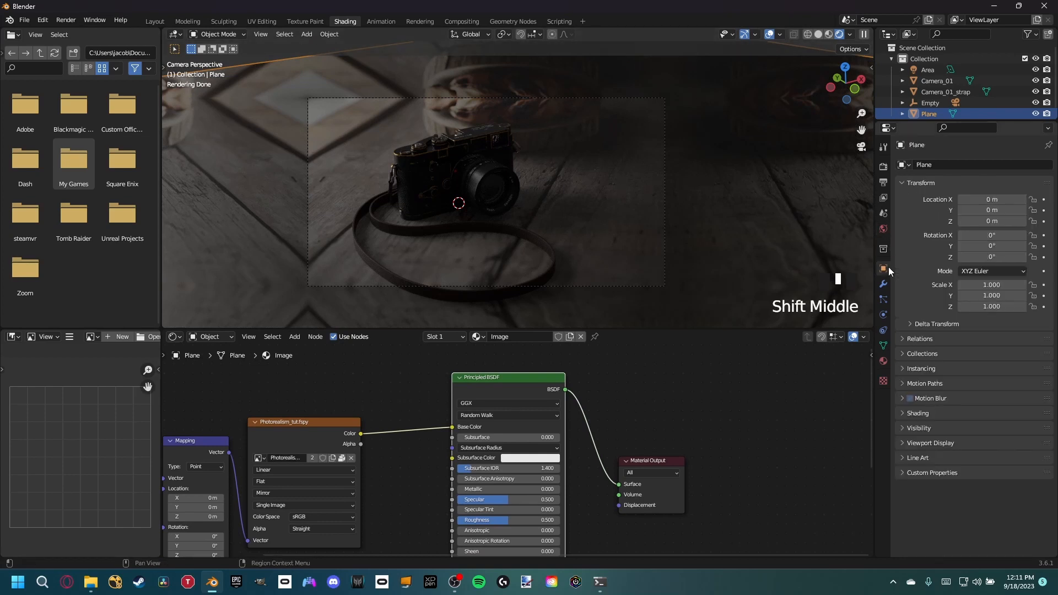
click(914, 429)
scroll(931, 406, down, 5)
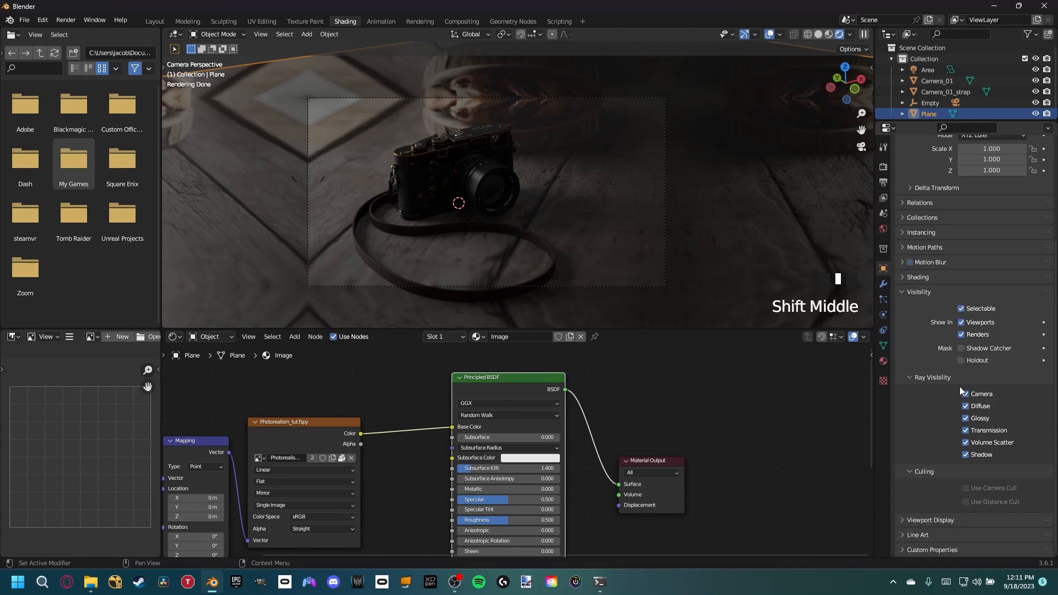
click(963, 348)
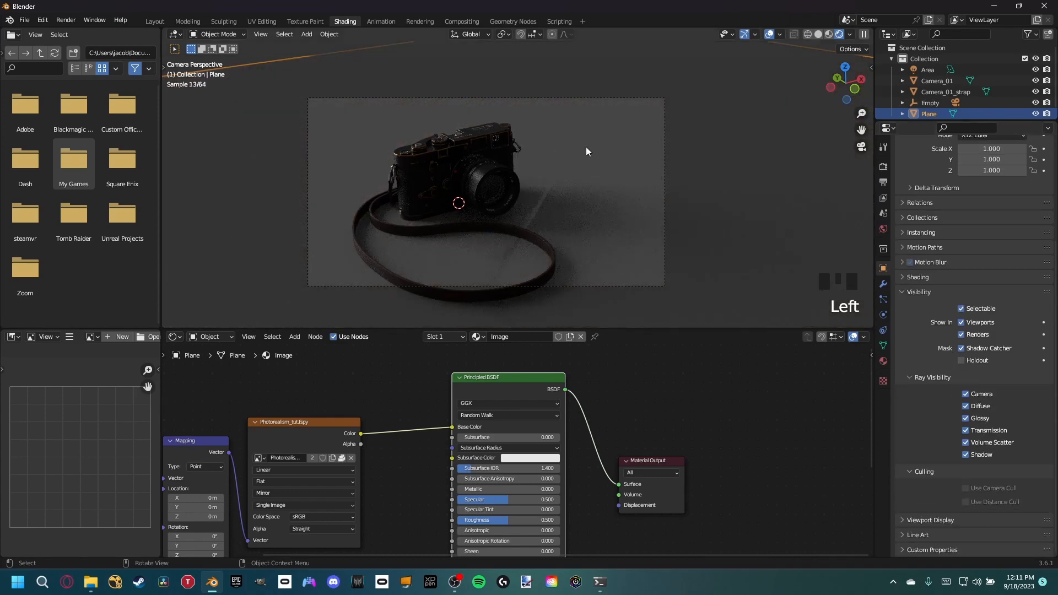
scroll(565, 191, up, 2)
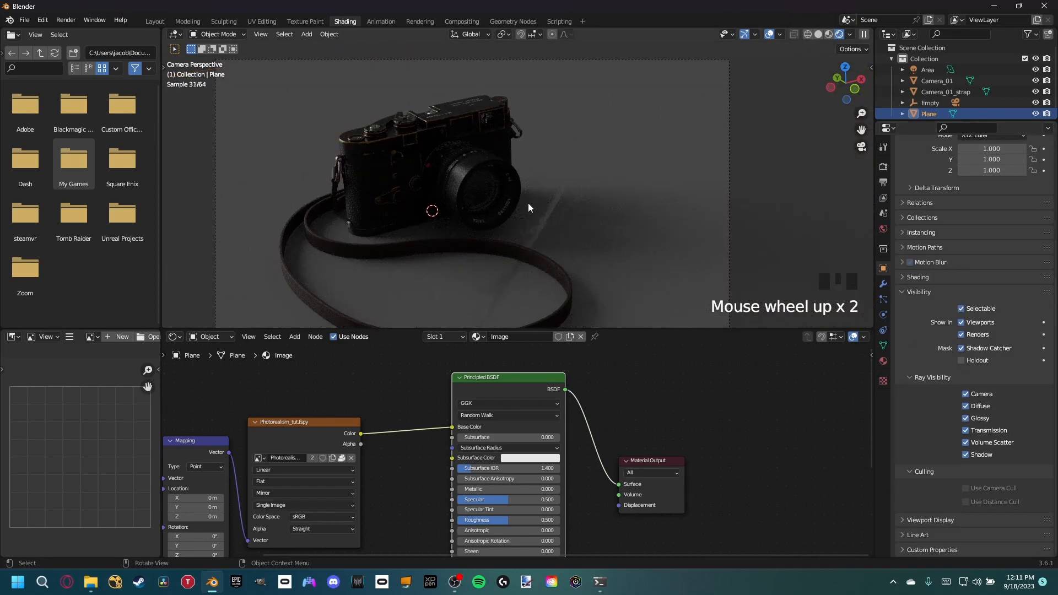
Enable a transparent film background in the render settings.
click(884, 167)
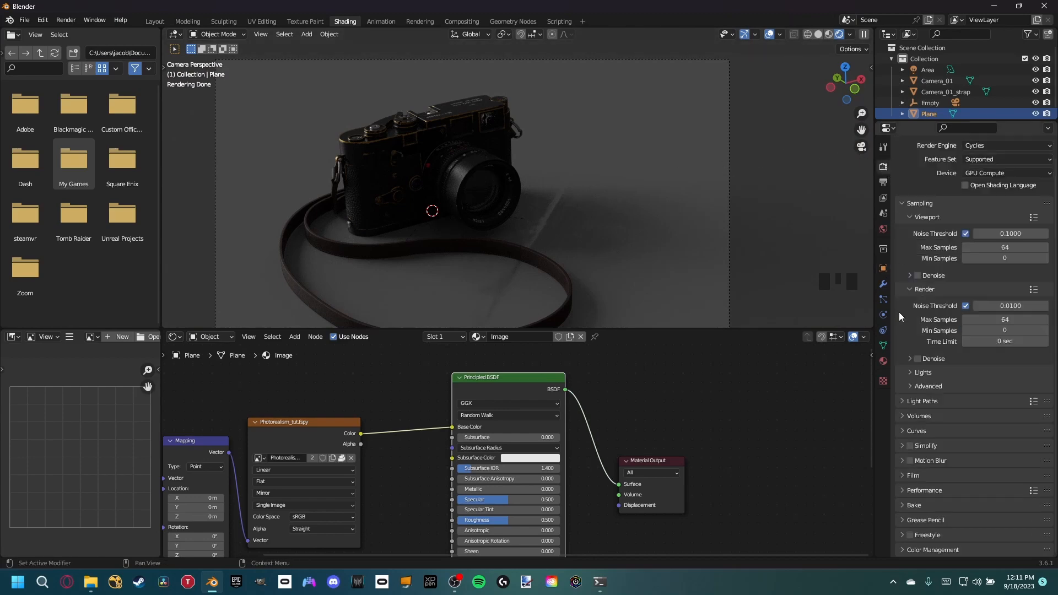
click(914, 474)
scroll(919, 462, down, 5)
click(915, 444)
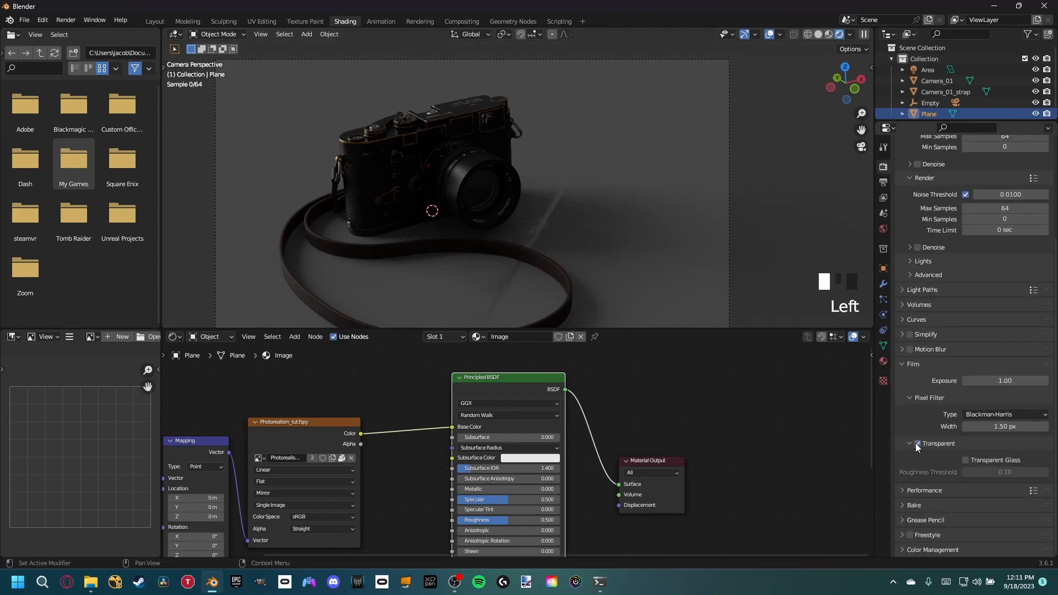
click(902, 365)
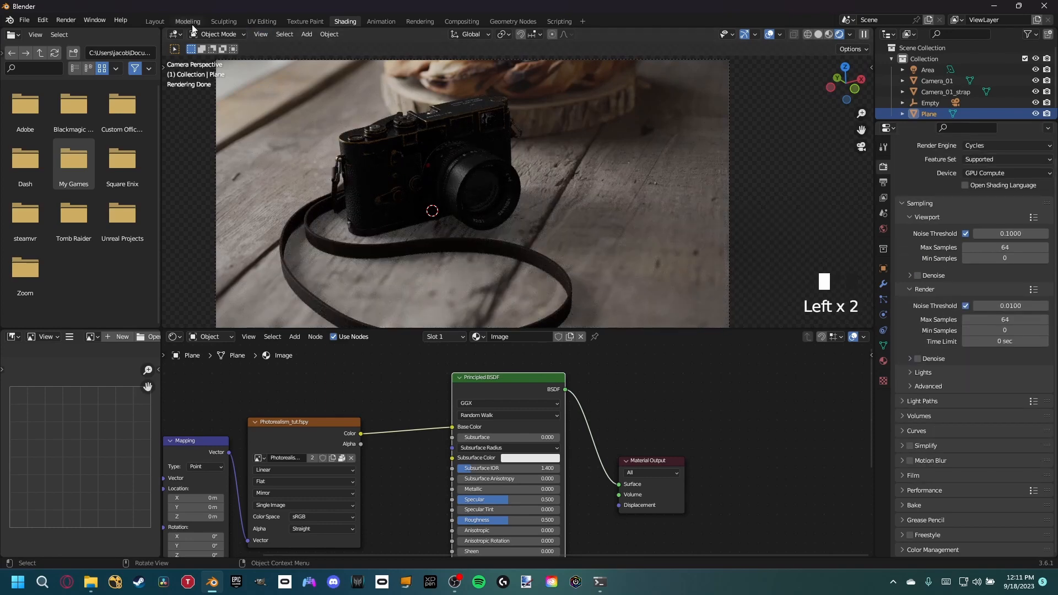
Switch to the Layout workspace and raise the area light's power to about 116 W.
click(155, 21)
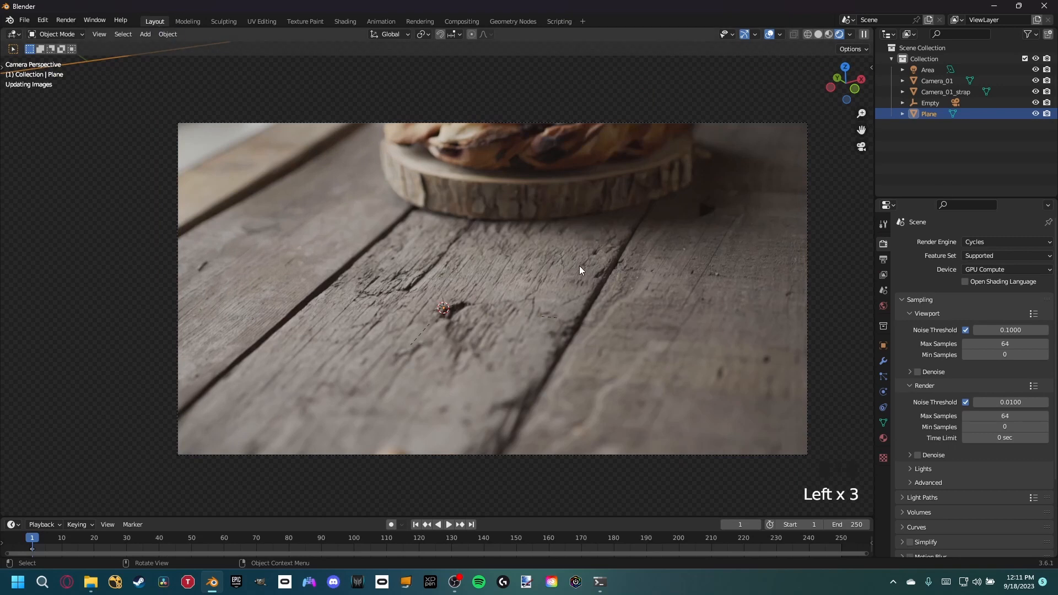
scroll(567, 251, down, 5)
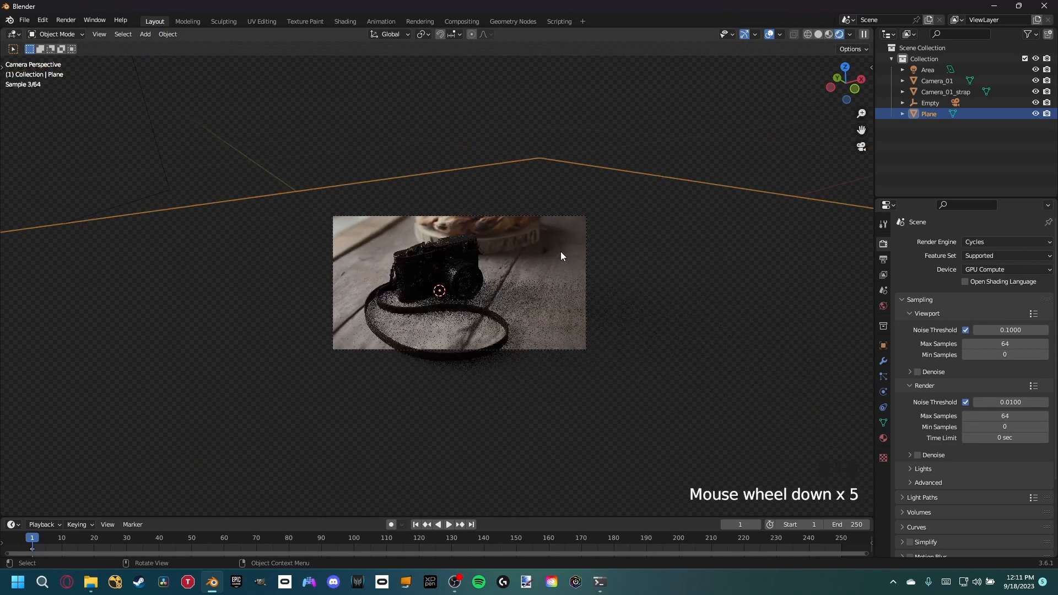
click(197, 171)
scroll(553, 322, up, 5)
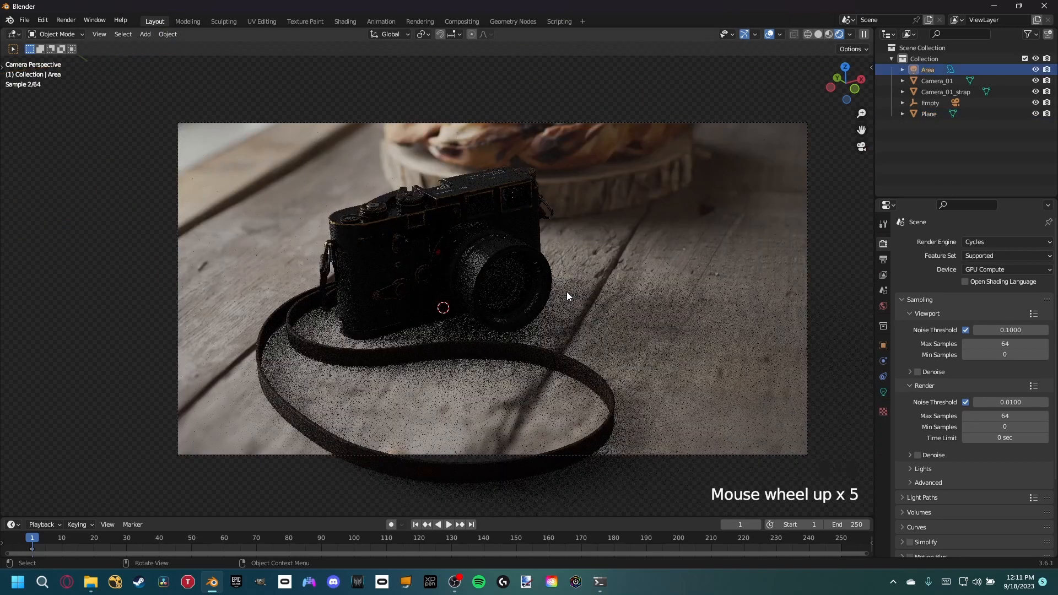
click(883, 392)
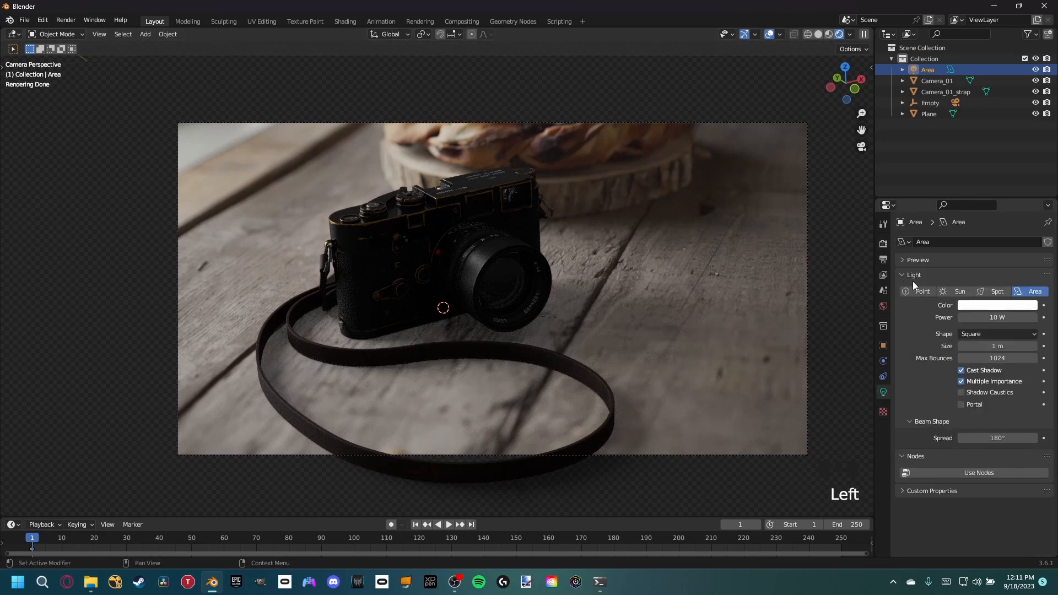
drag(990, 318, 1014, 317)
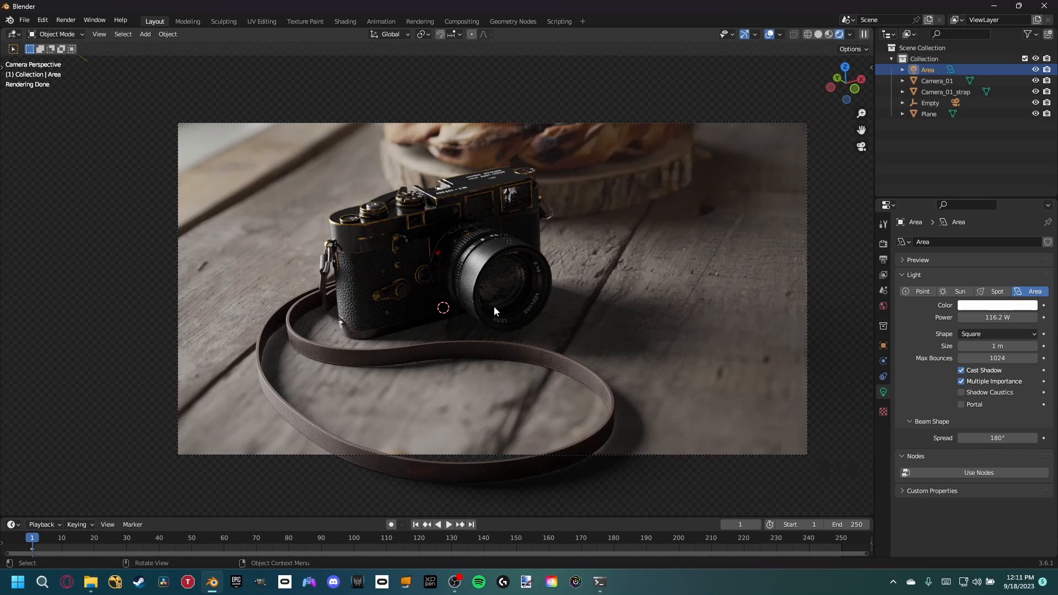
scroll(451, 257, up, 3)
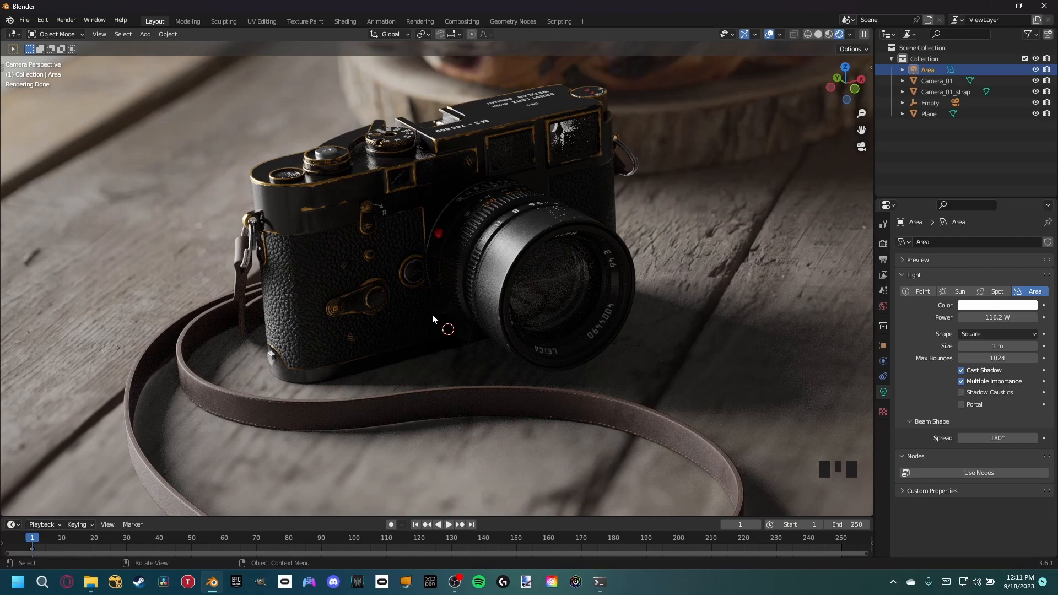
scroll(449, 313, down, 2)
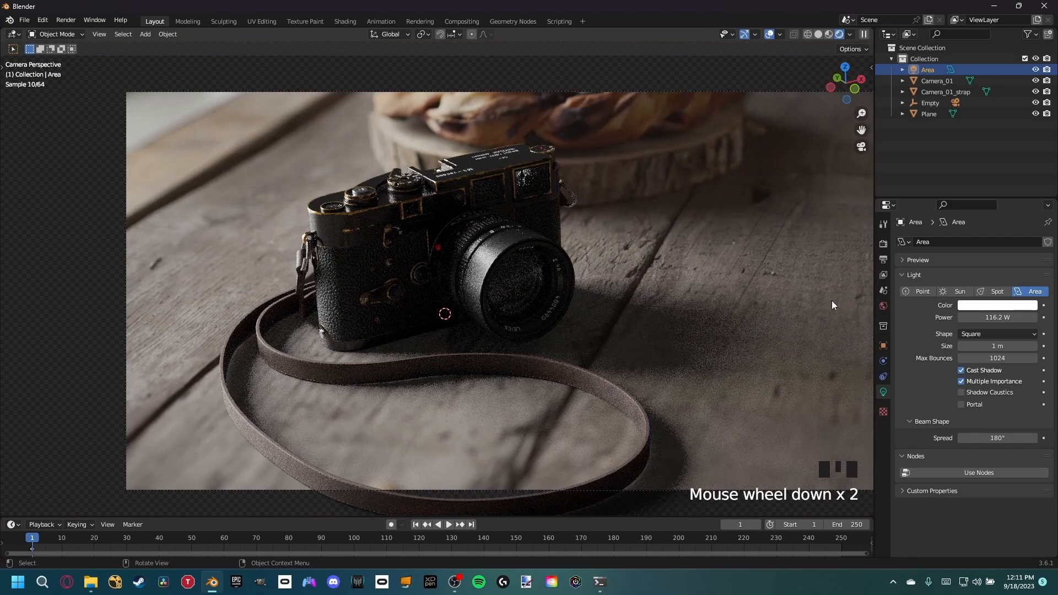
Brighten the world background color to a neutral grey with an HSV value of 0.190.
click(885, 308)
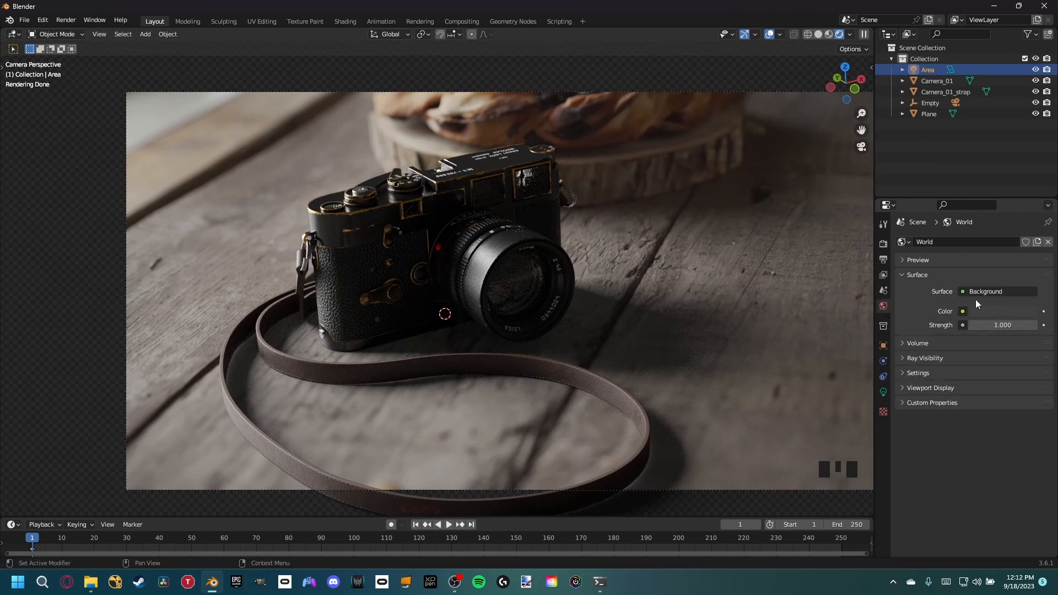
click(1013, 312)
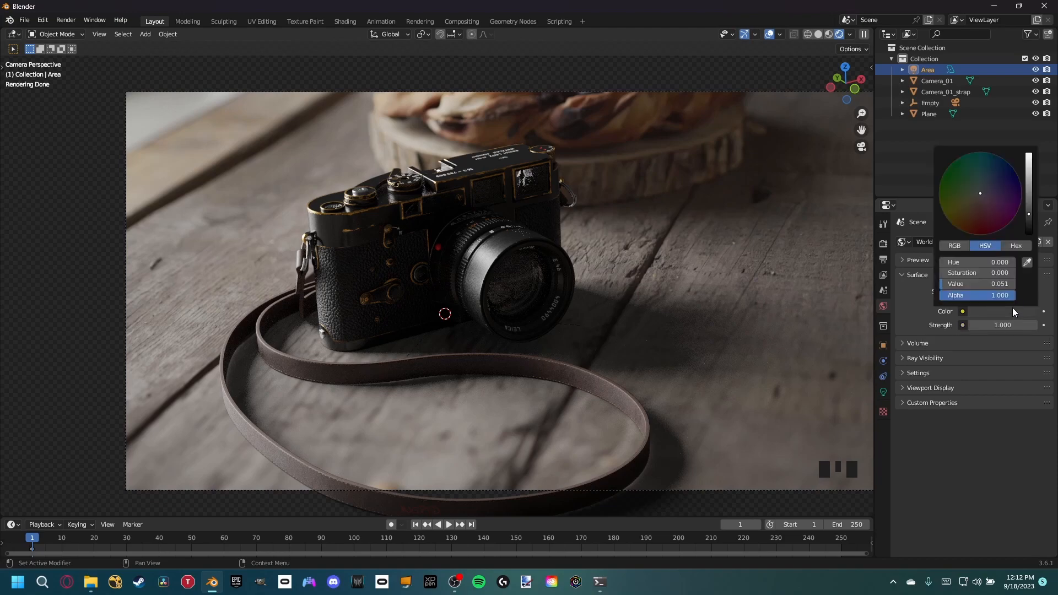
click(1013, 307)
click(1005, 312)
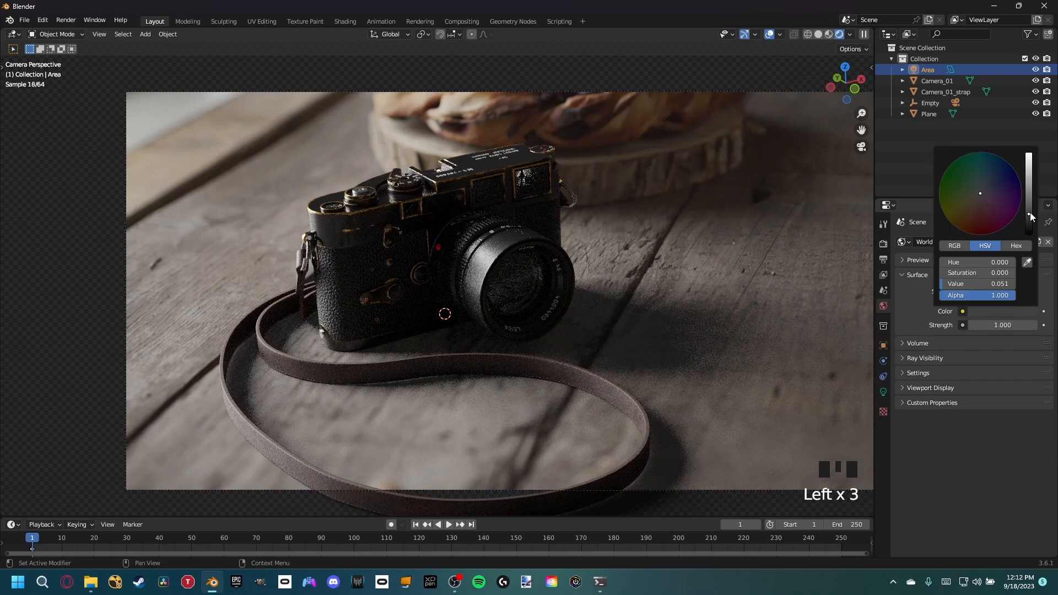
drag(1030, 213, 1029, 195)
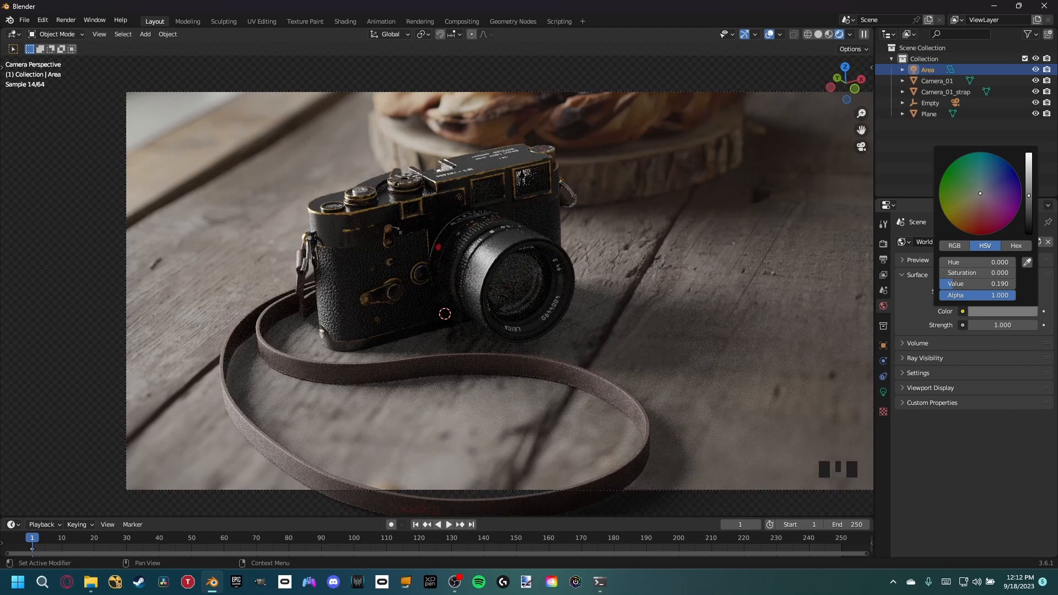
Examine how the camera body, lens and strap blend with the photo, comparing lighting, shadows and background blur up close.
click(697, 246)
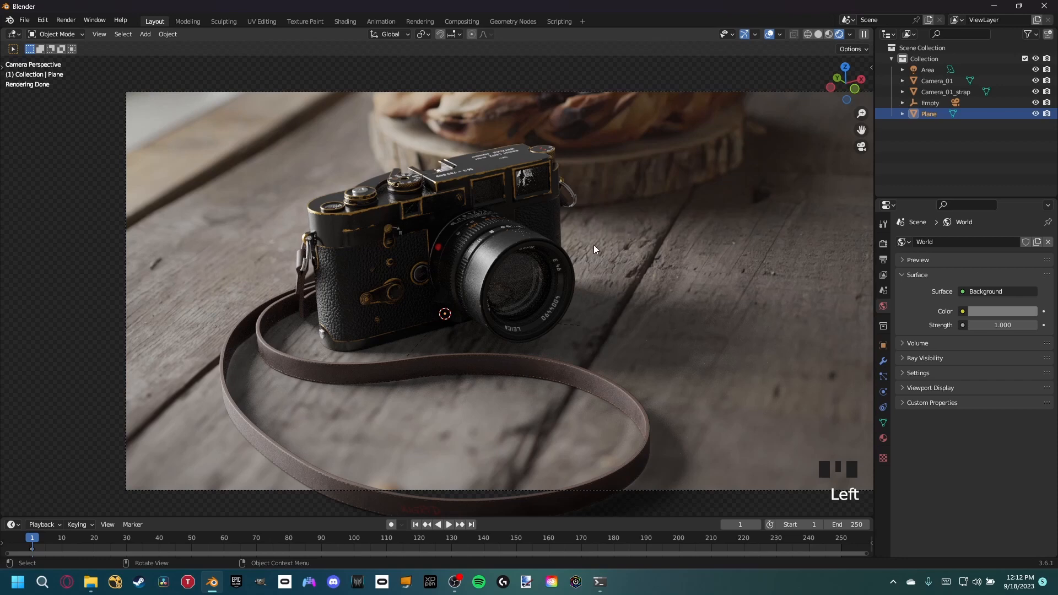
shift+middle_drag(570, 277, 603, 270)
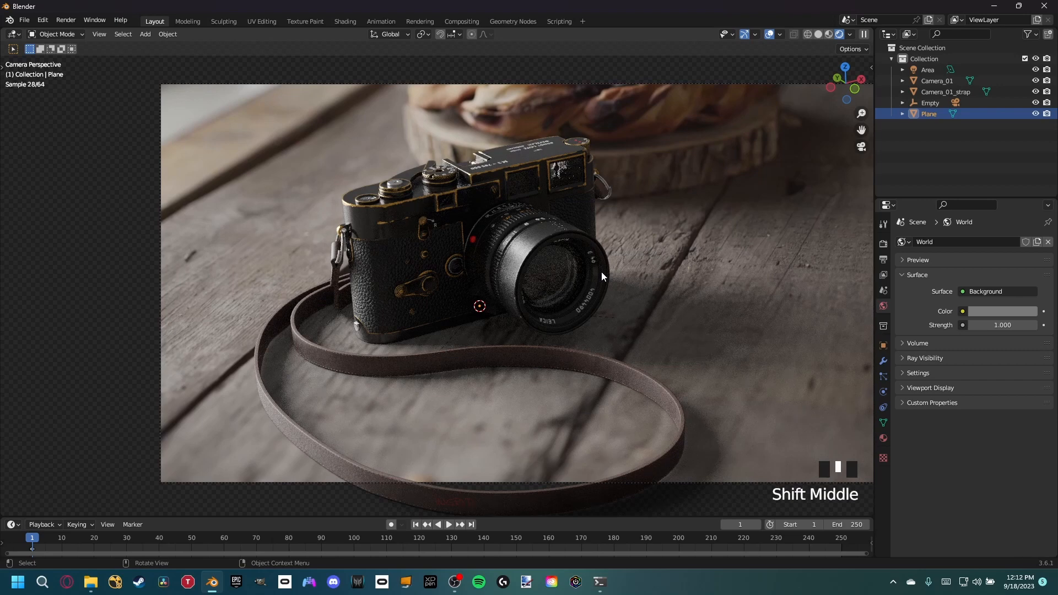
scroll(560, 284, up, 2)
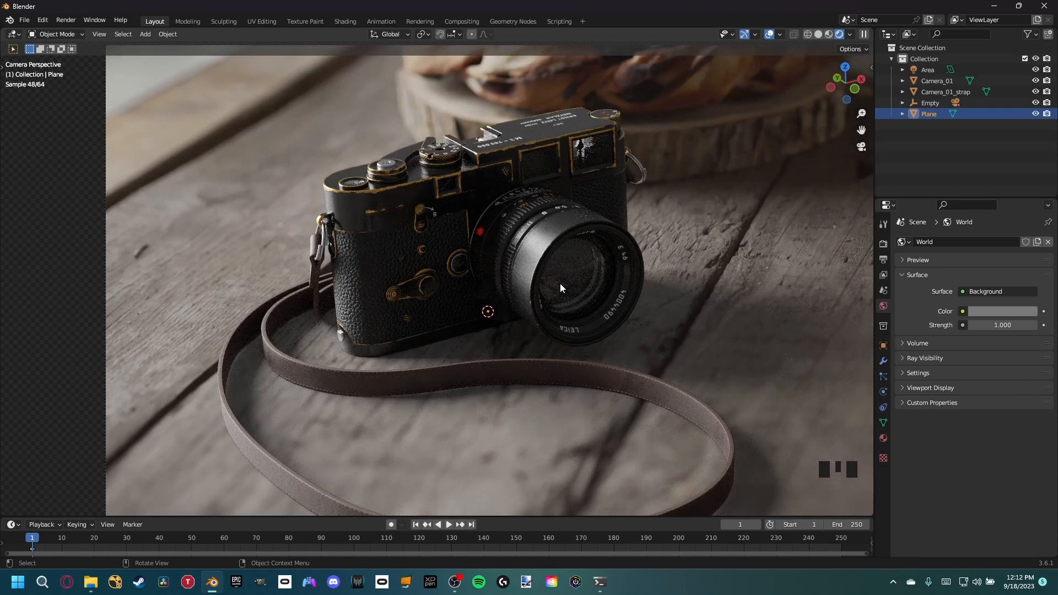
click(262, 228)
shift+middle_drag(234, 136, 664, 176)
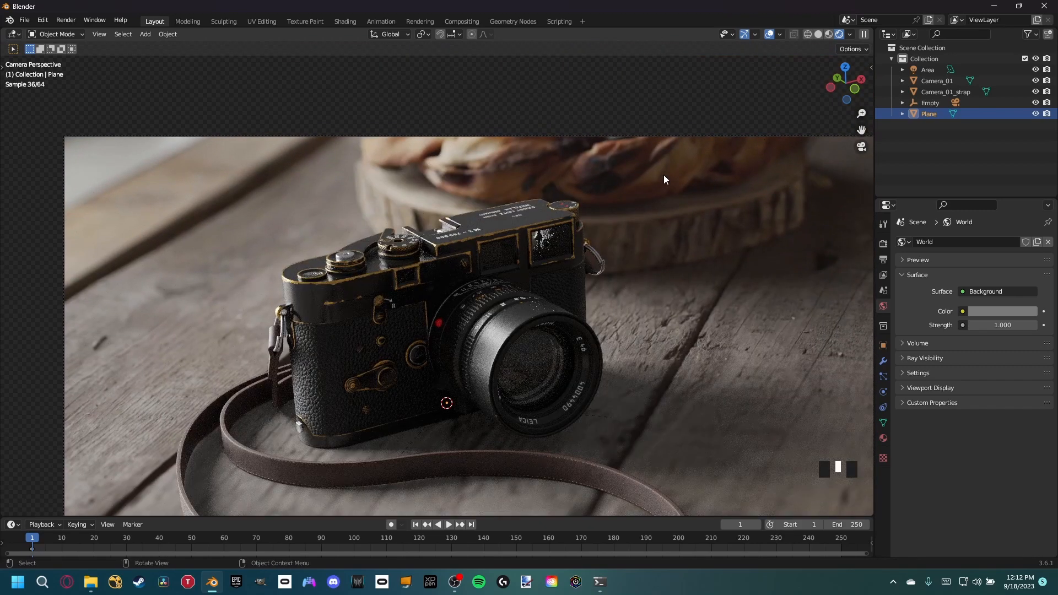
scroll(517, 170, up, 6)
shift+middle_drag(517, 170, 548, 270)
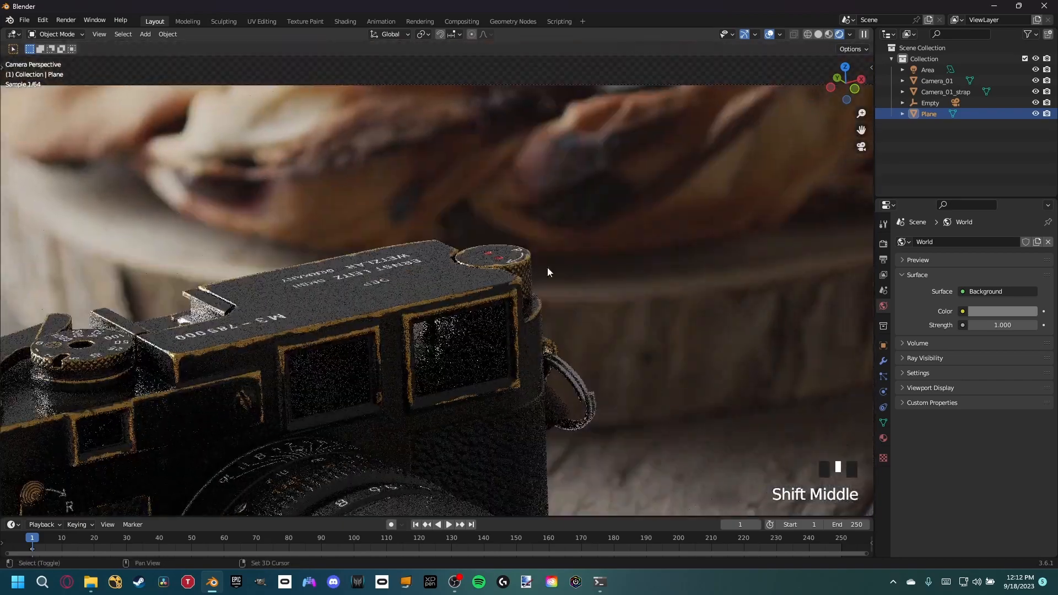
scroll(509, 204, down, 3)
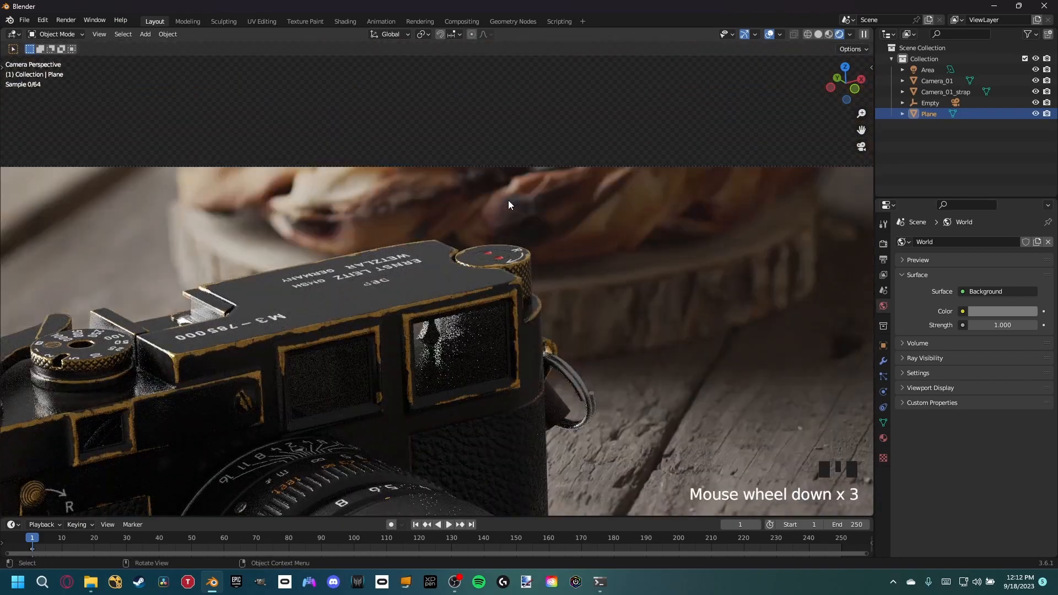
shift+middle_drag(508, 204, 461, 484)
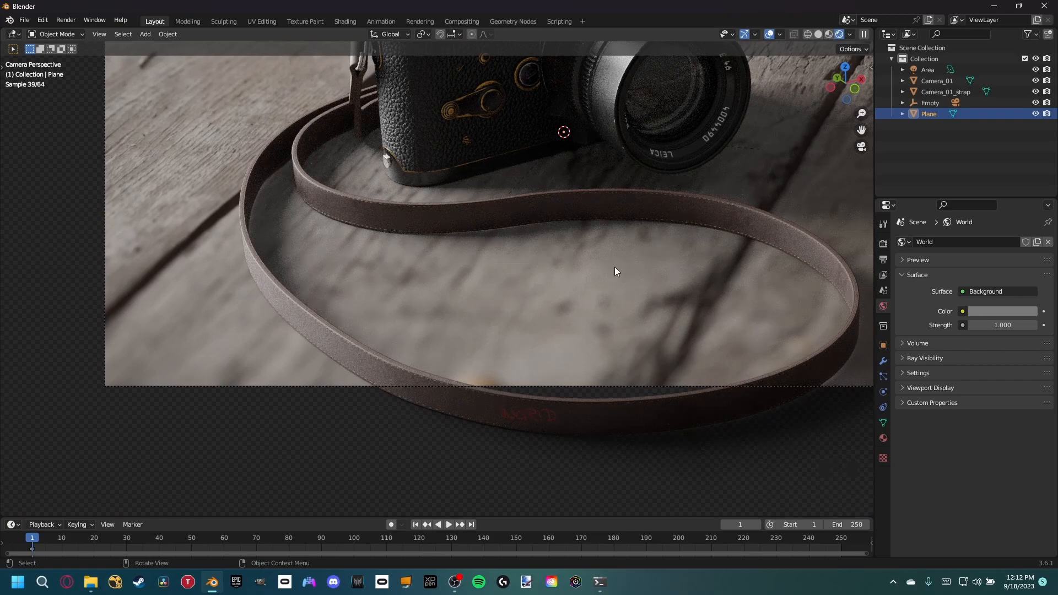
Enable depth of field on the fSpy-matched scene camera.
shift+middle_drag(616, 271, 507, 361)
scroll(474, 391, down, 2)
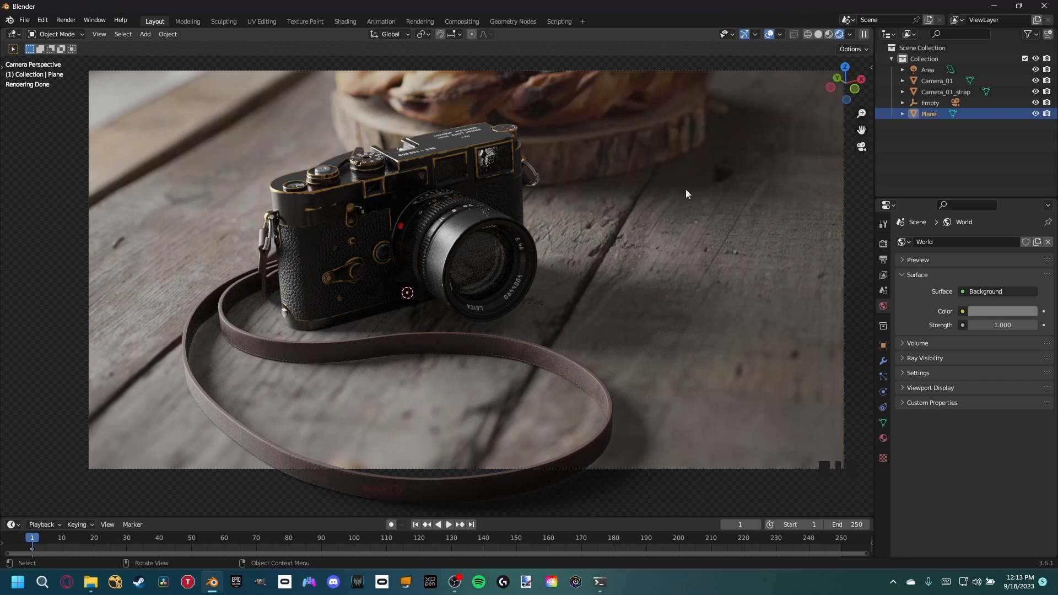
click(955, 103)
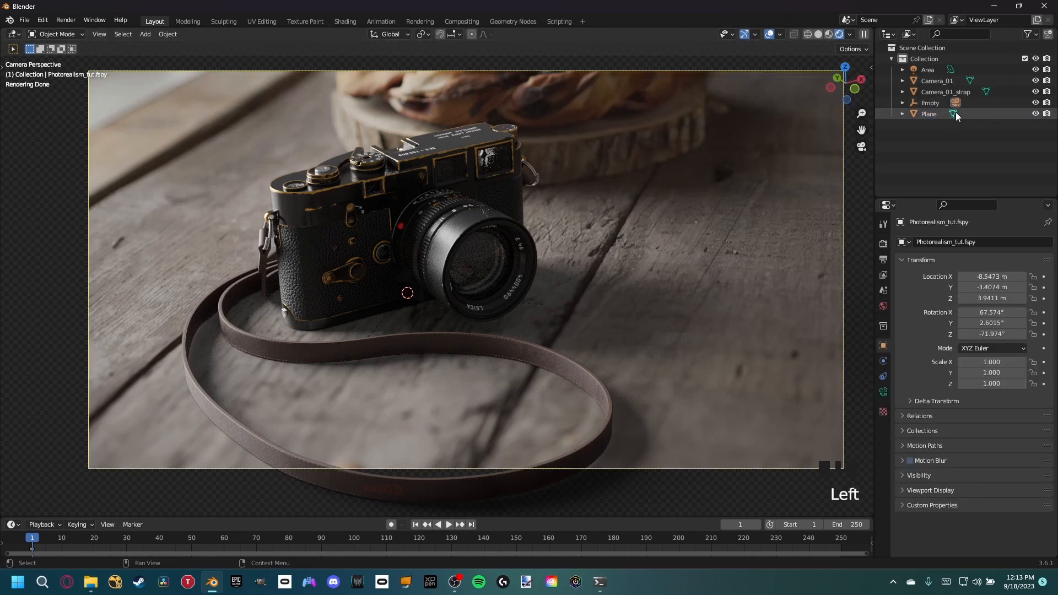
click(884, 395)
scroll(905, 378, down, 8)
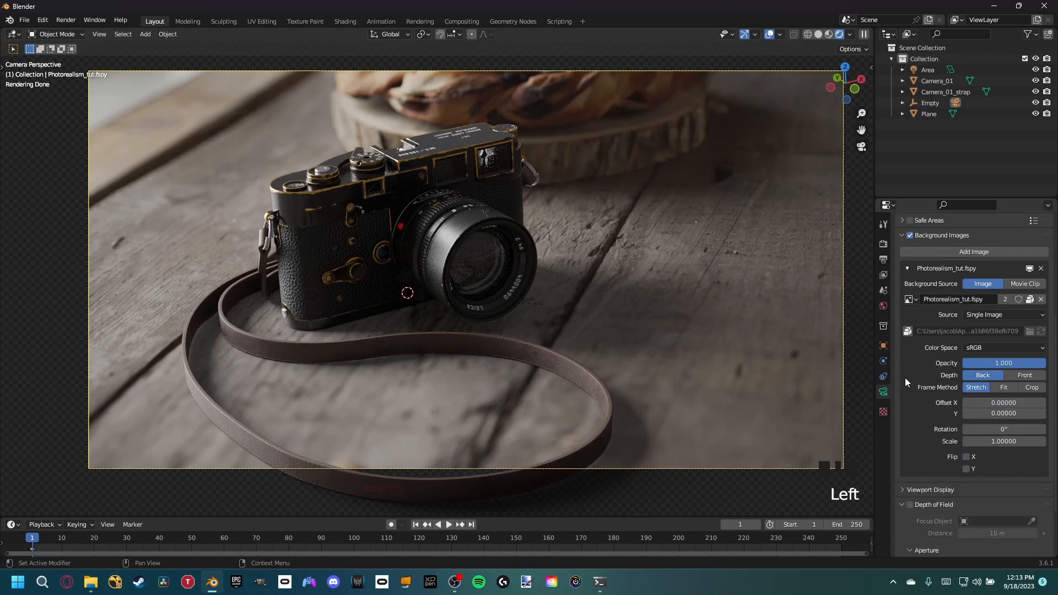
click(908, 241)
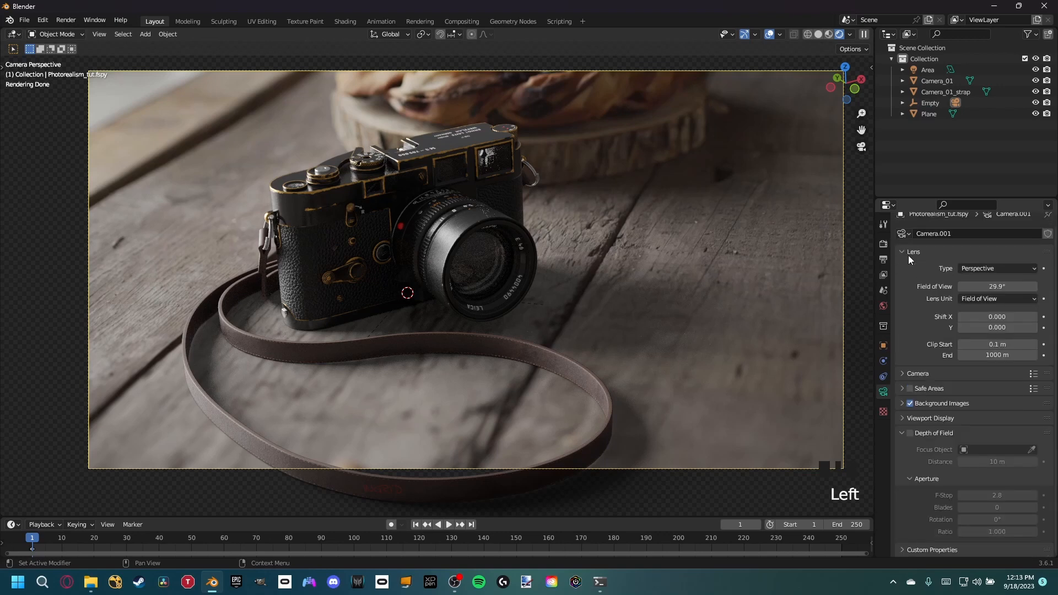
click(911, 433)
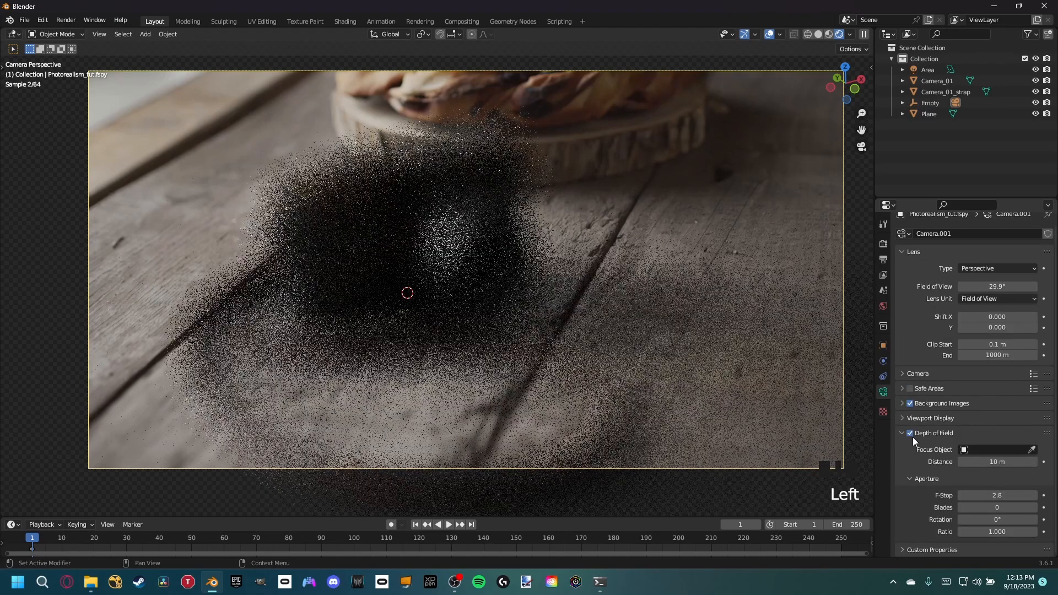
scroll(998, 496, down, 4)
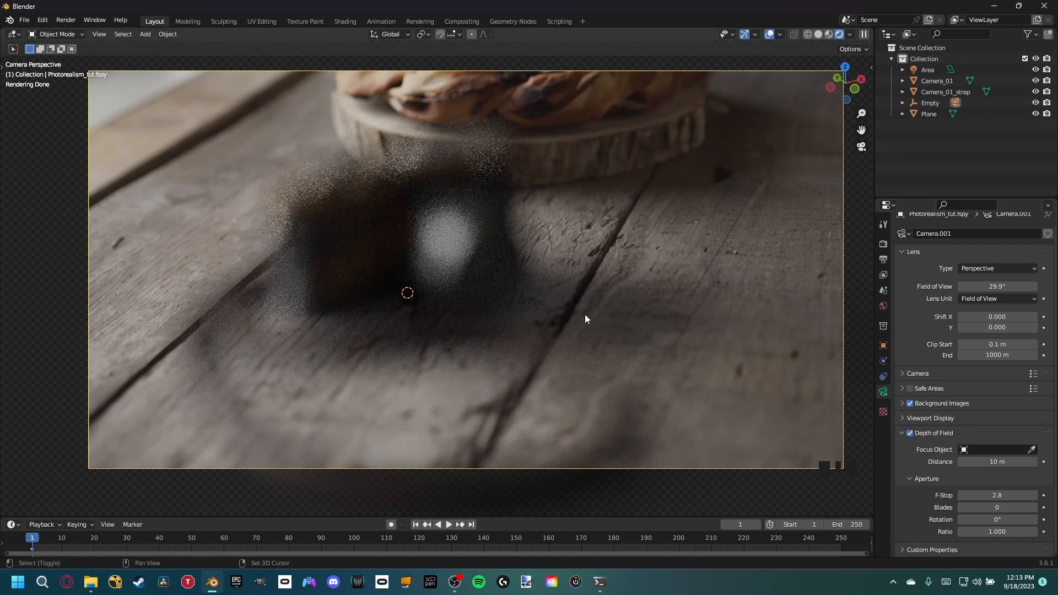
Add a plain axes empty to the scene and rename it Focus.
key(shift+a)
mouse_move(551, 434)
click(633, 425)
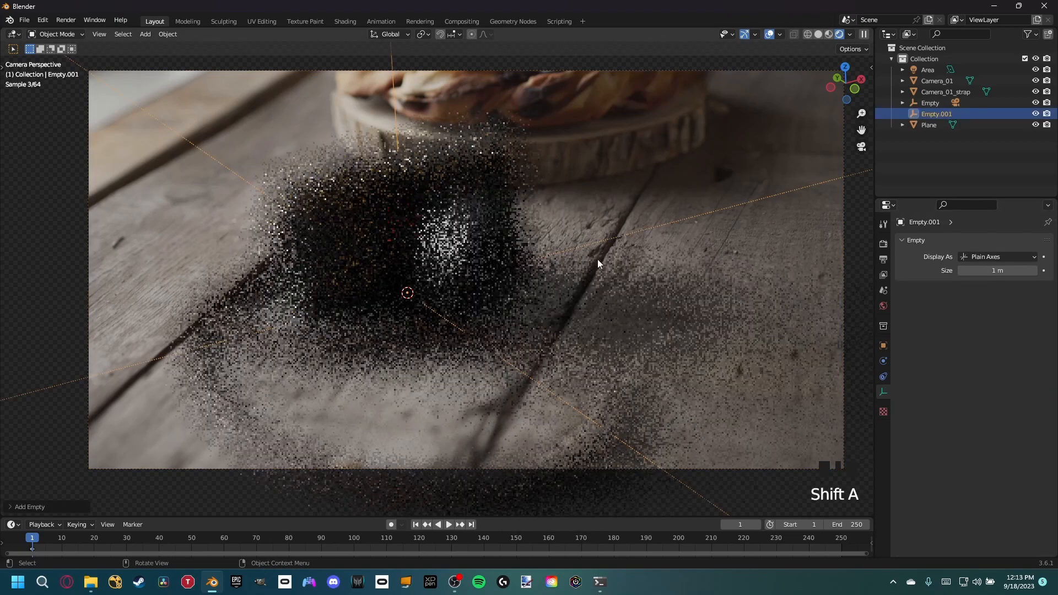
double_click(936, 115)
text(Fo)
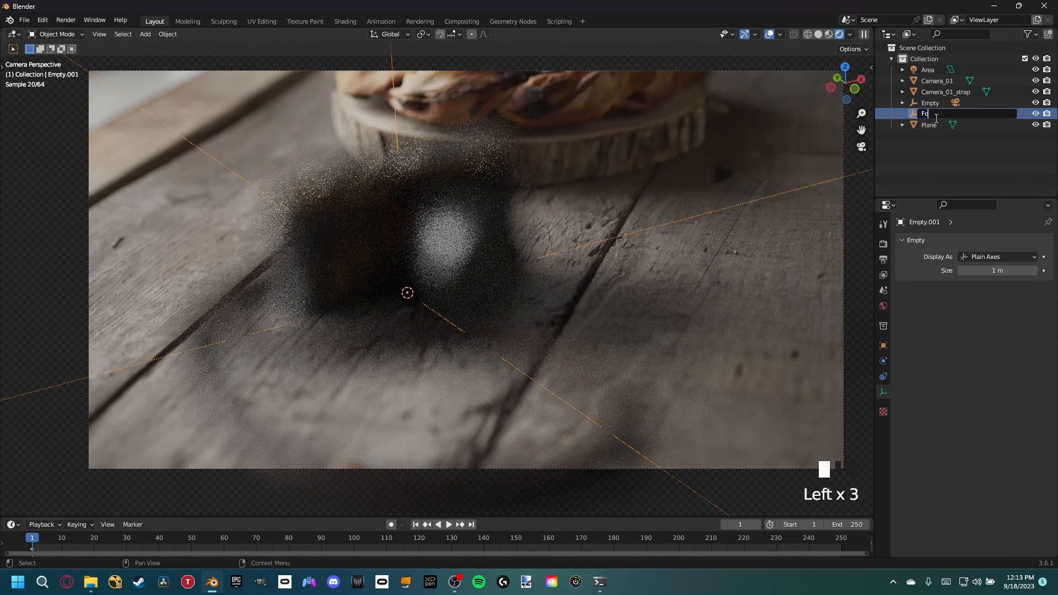
text(cus)
key(Return)
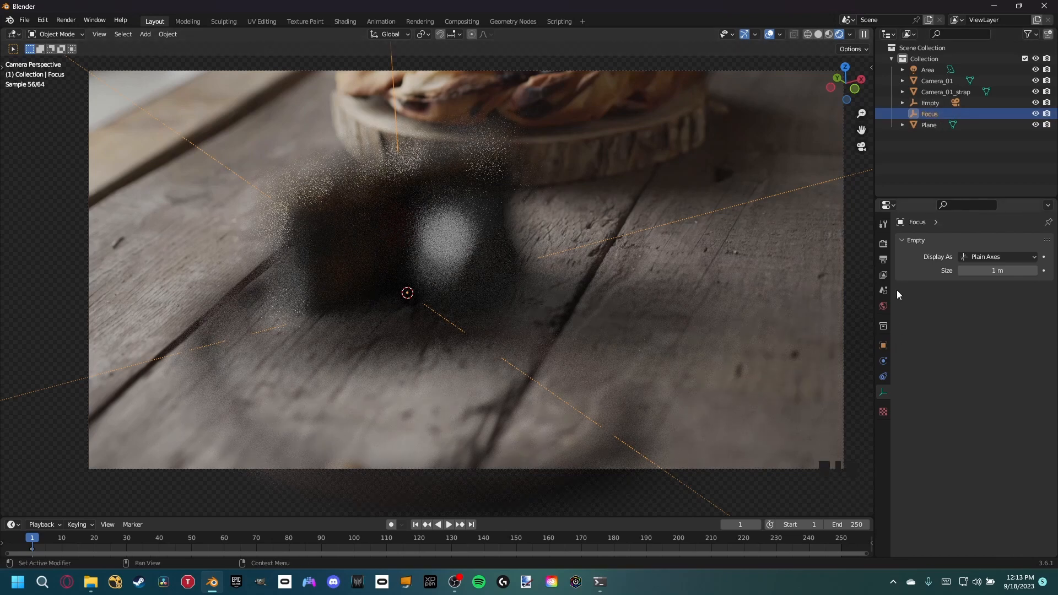
Set the Focus empty as the scene camera's depth of field focus object.
click(956, 103)
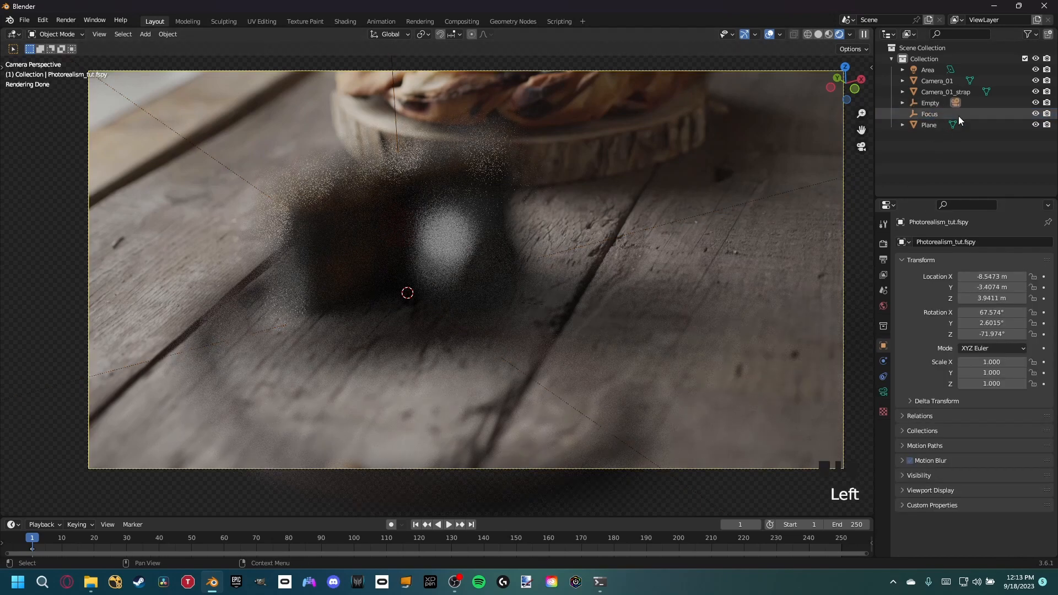
click(883, 392)
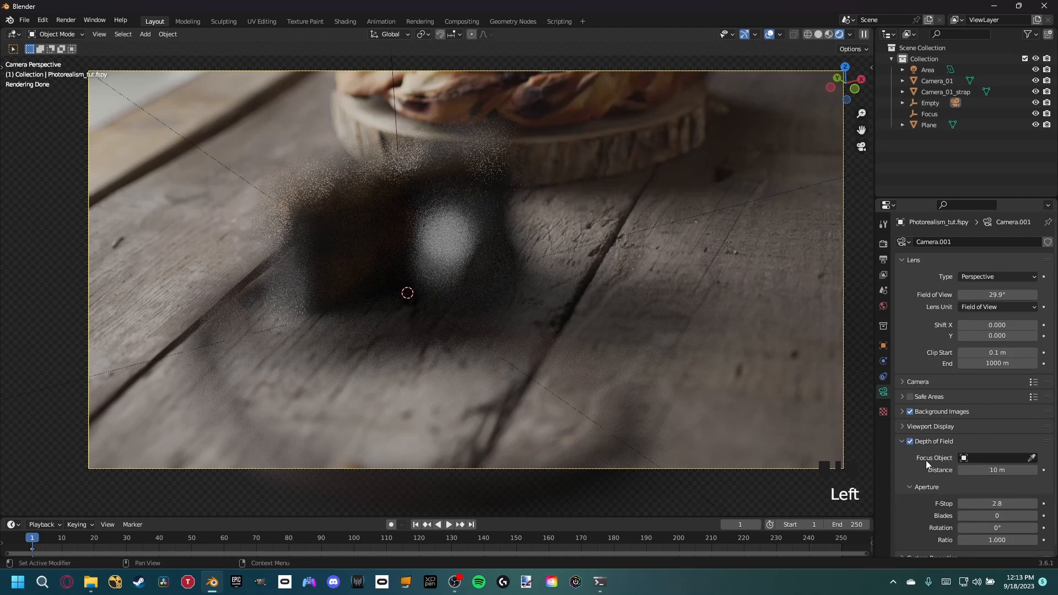
click(1021, 460)
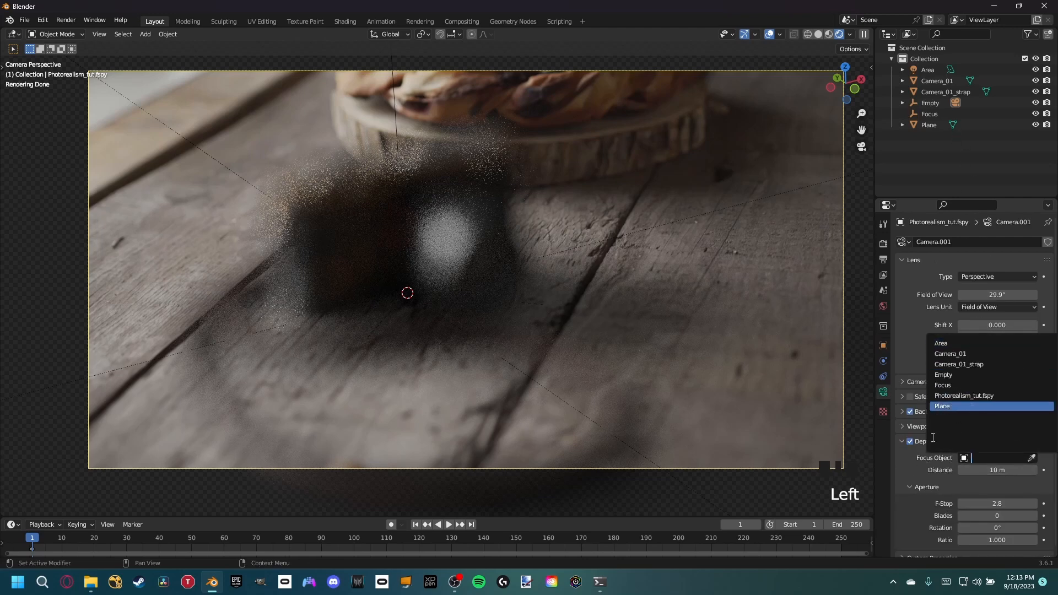
click(947, 385)
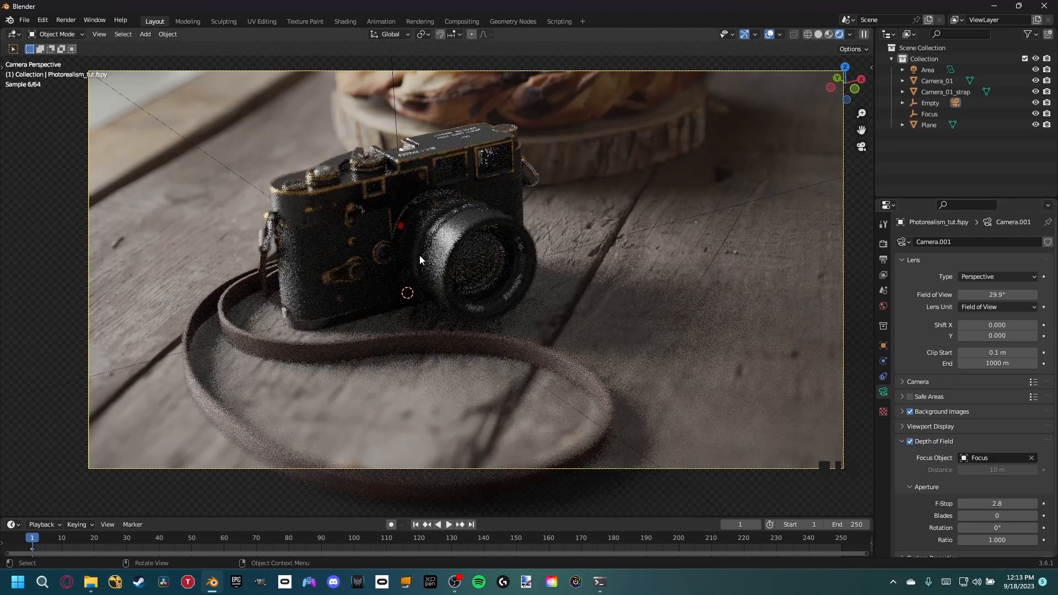
Test the focus by moving the Focus empty onto the strap's near curve and back to the camera body.
click(966, 113)
key(g)
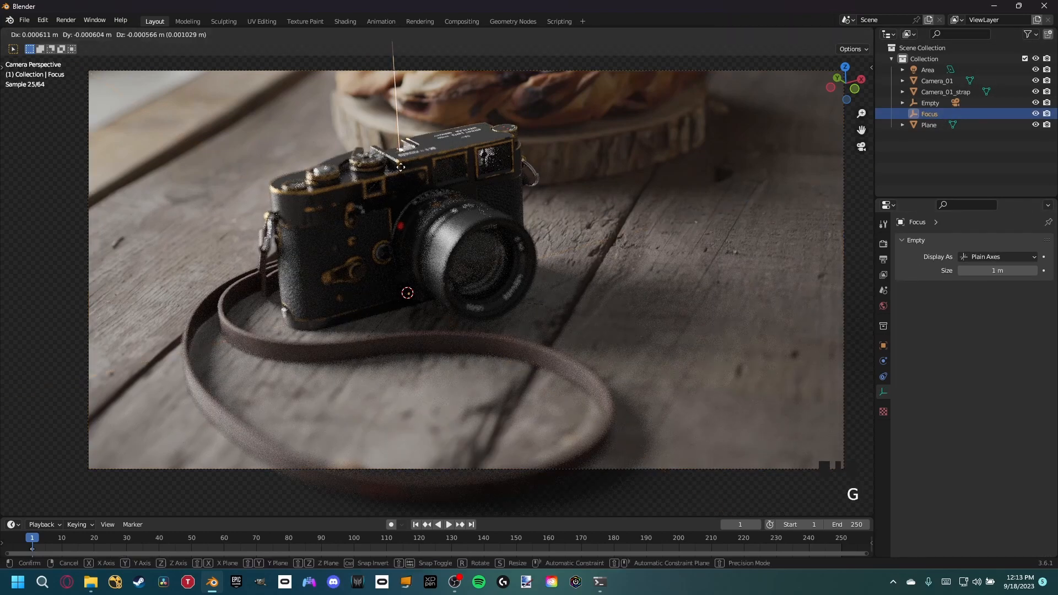
click(199, 302)
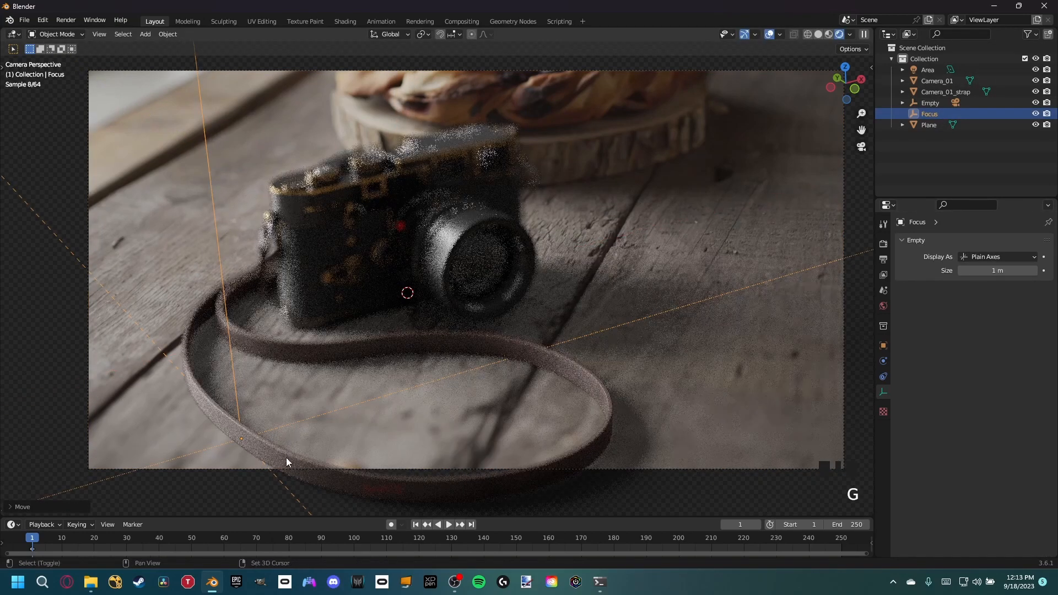
shift+middle_drag(286, 457, 418, 405)
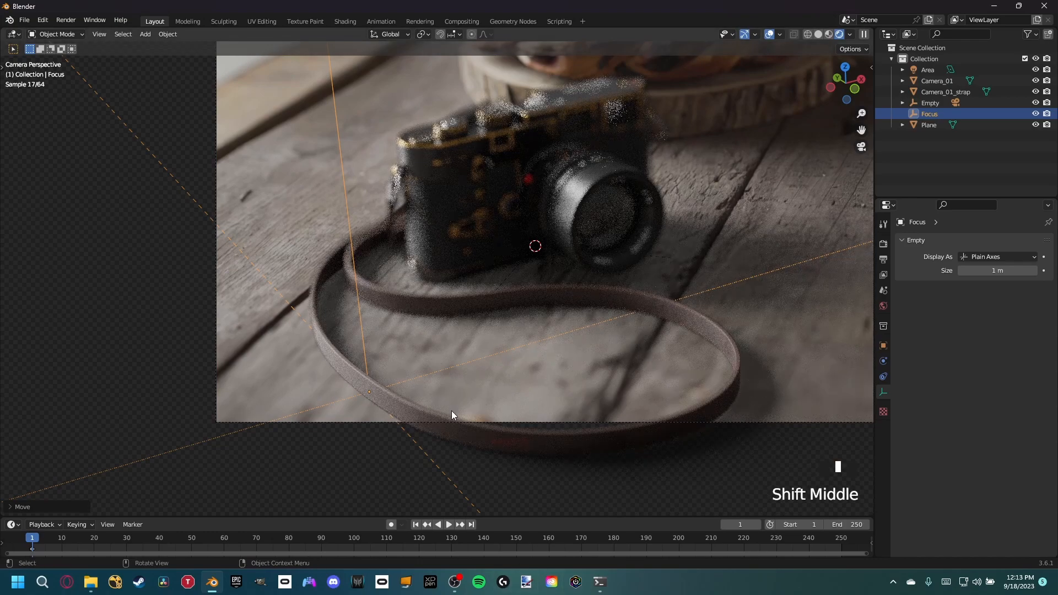
key(g)
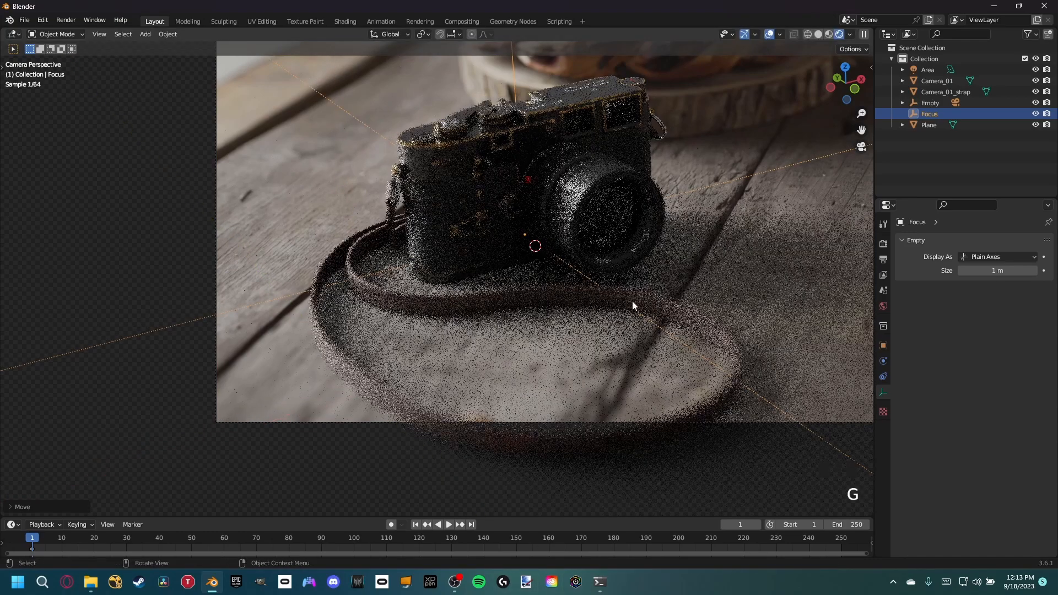
Move the Focus empty within the ground plane to the near lower corner of the camera body.
scroll(574, 215, up, 3)
key(g)
key(shift+z)
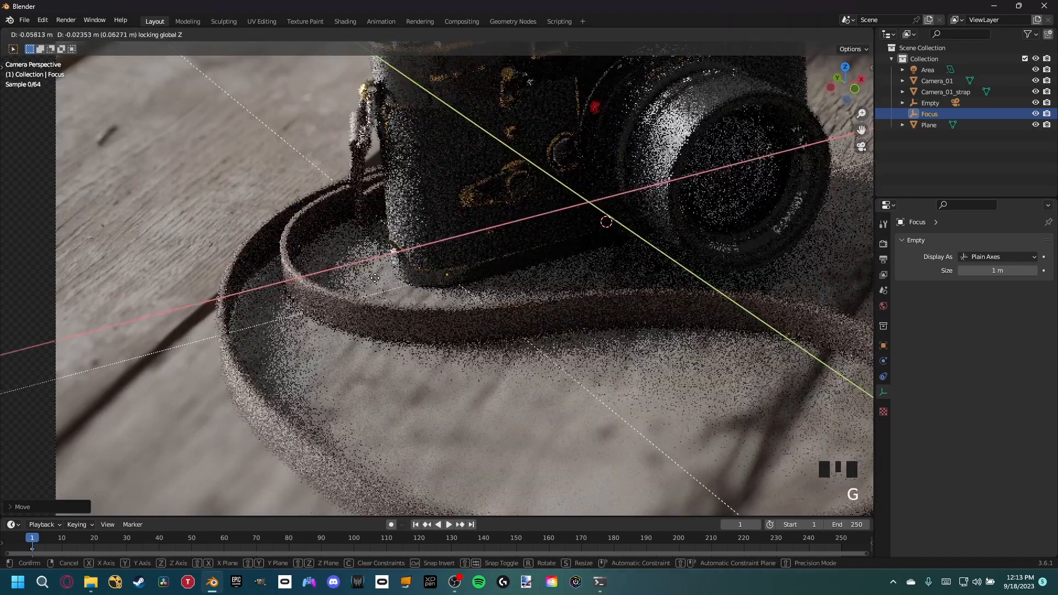
click(433, 254)
scroll(623, 419, down, 3)
shift+middle_drag(576, 295, 464, 209)
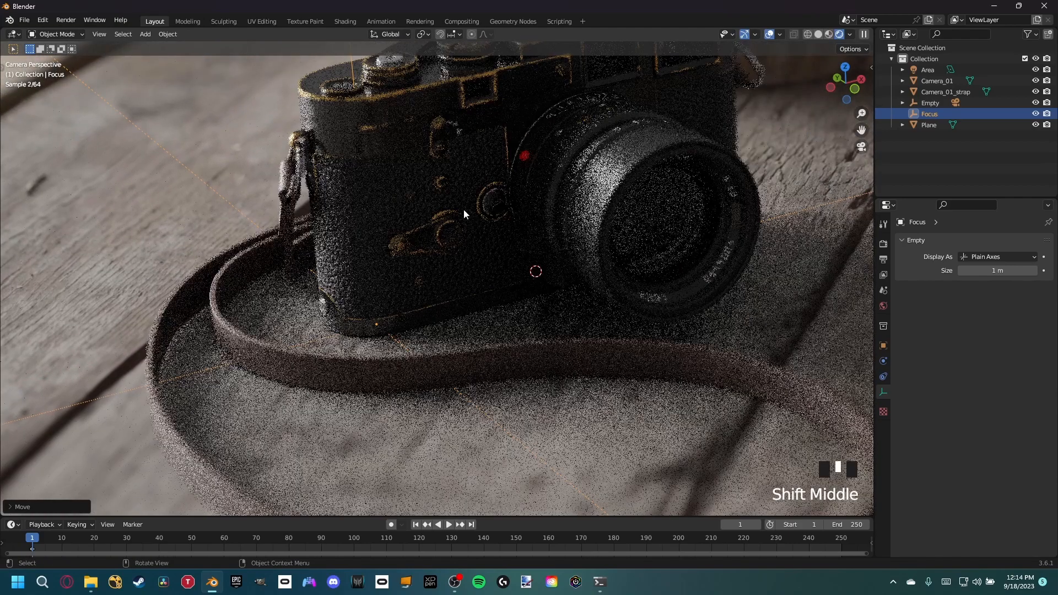
Hide the camera model and its strap to expose the table photo beneath them.
click(457, 237)
shift+click(422, 377)
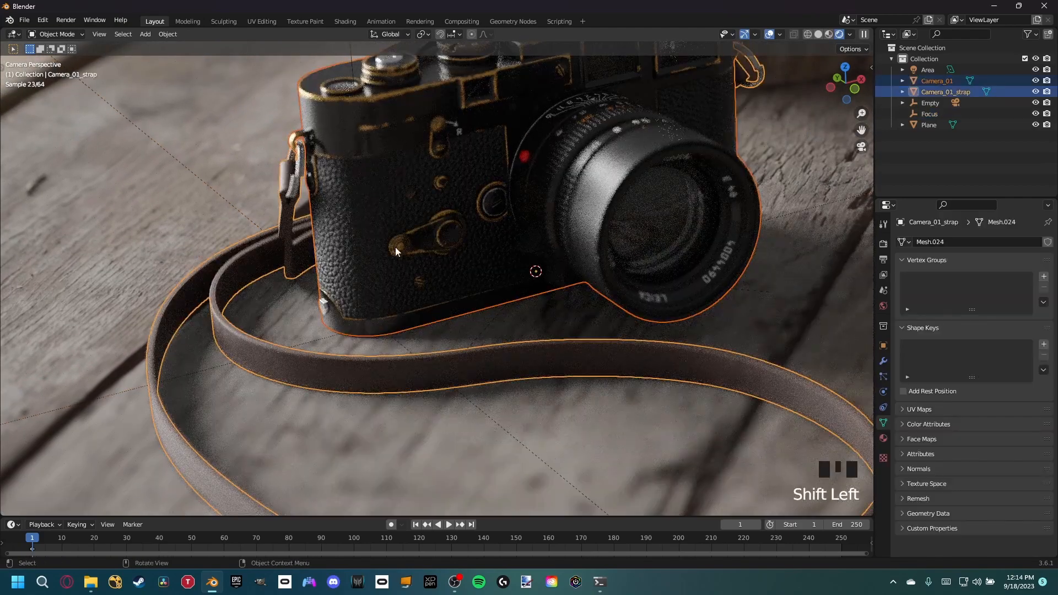
key(h)
click(366, 320)
click(384, 322)
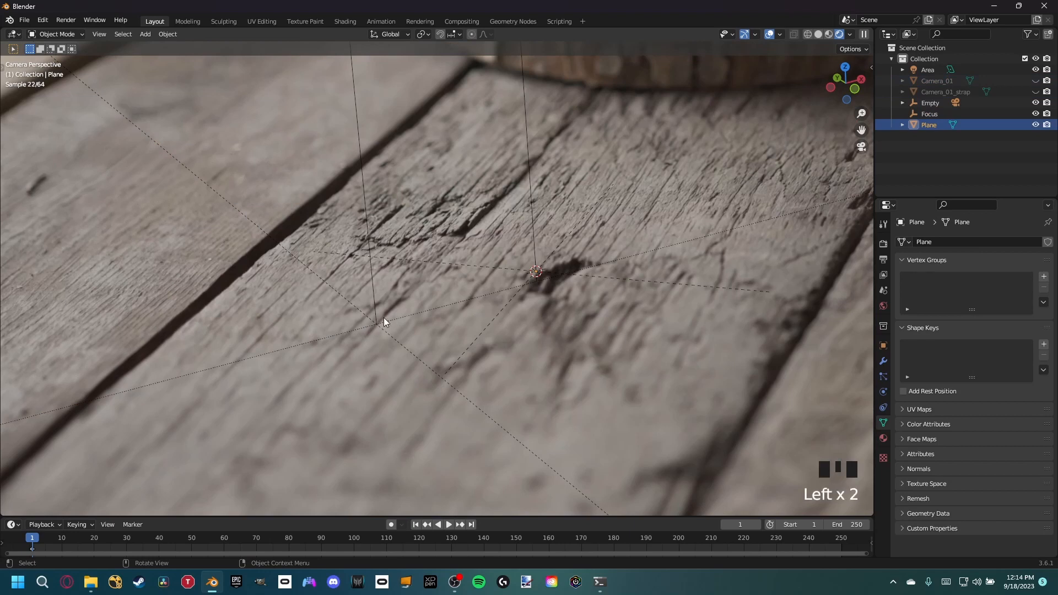
Move the Focus empty within the ground plane onto the sharp cracked wood grain and check its height from the front.
click(930, 114)
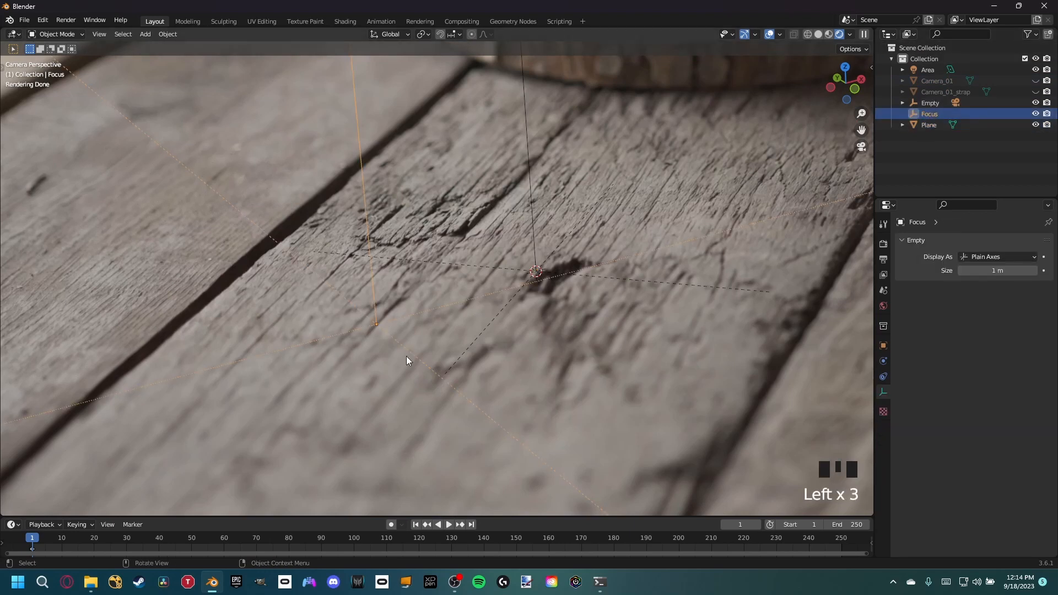
shift+middle_drag(405, 323, 447, 372)
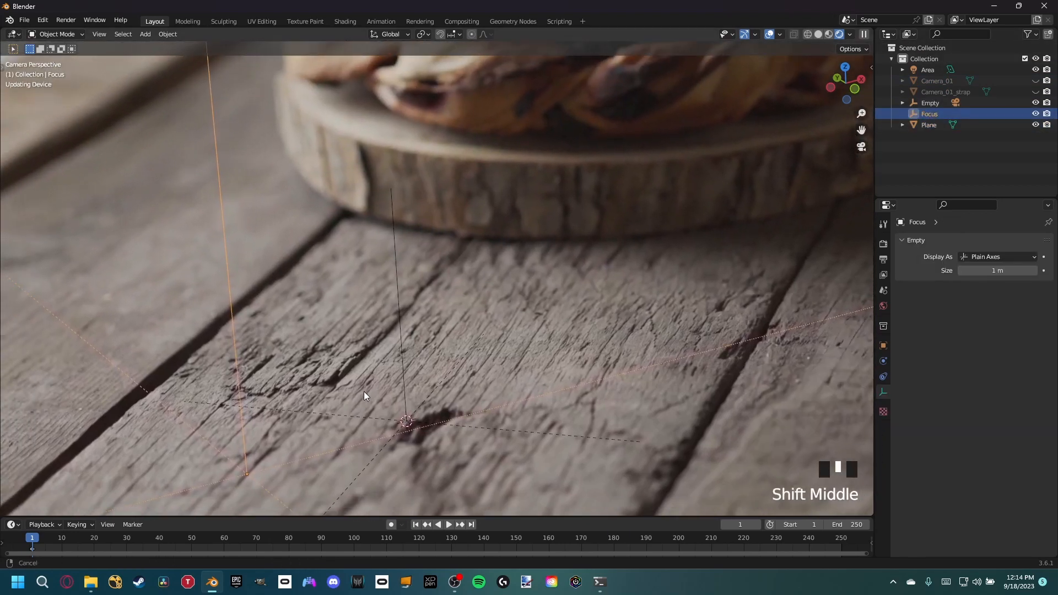
scroll(601, 325, down, 2)
scroll(381, 372, up, 3)
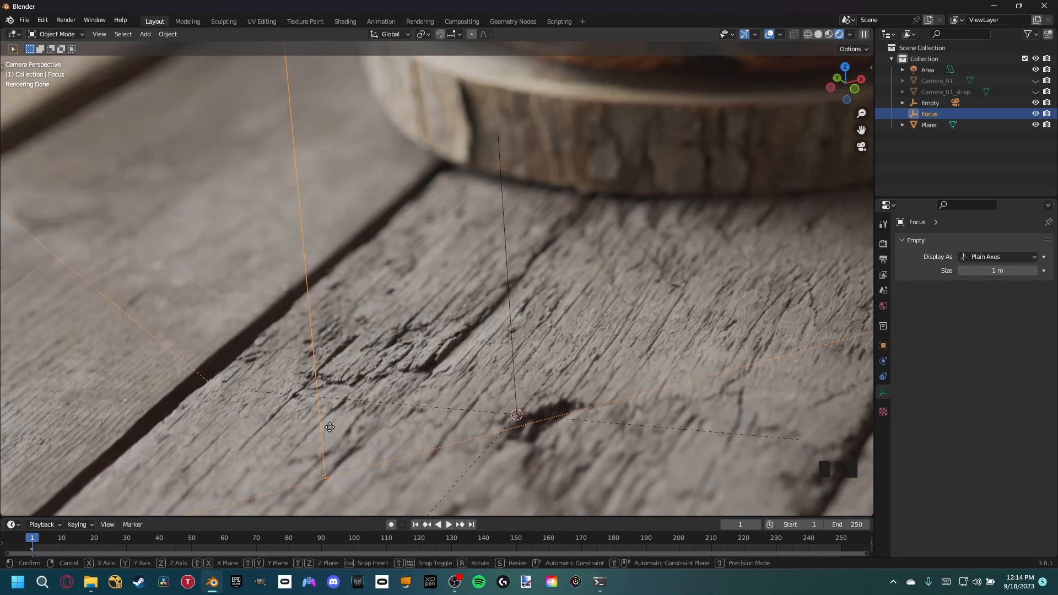
key(g)
key(shift+z)
click(459, 351)
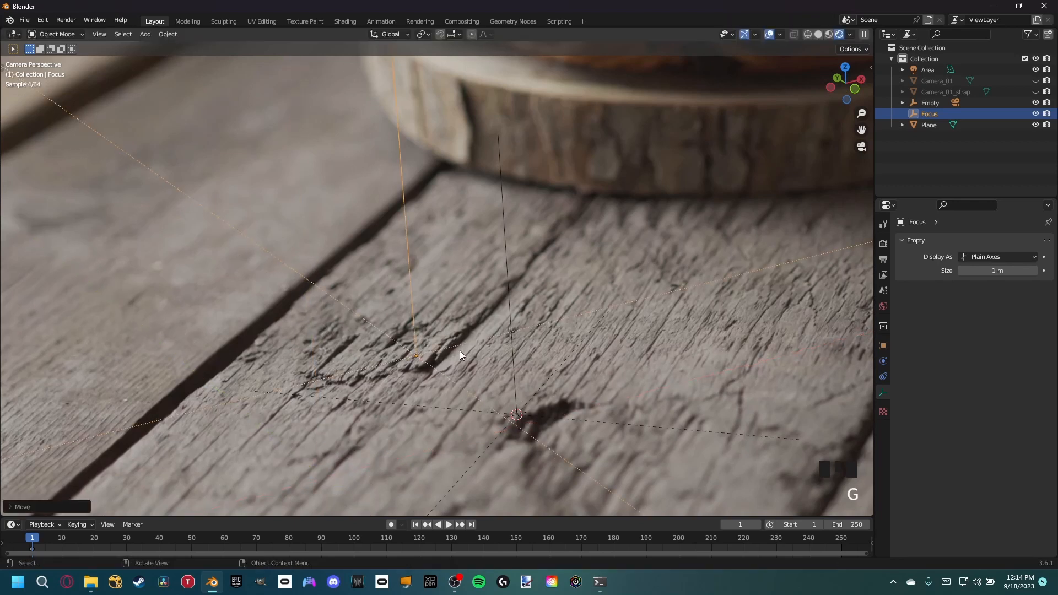
scroll(402, 391, down, 2)
middle_drag(402, 384, 358, 324)
key(KP_1)
scroll(414, 351, up, 5)
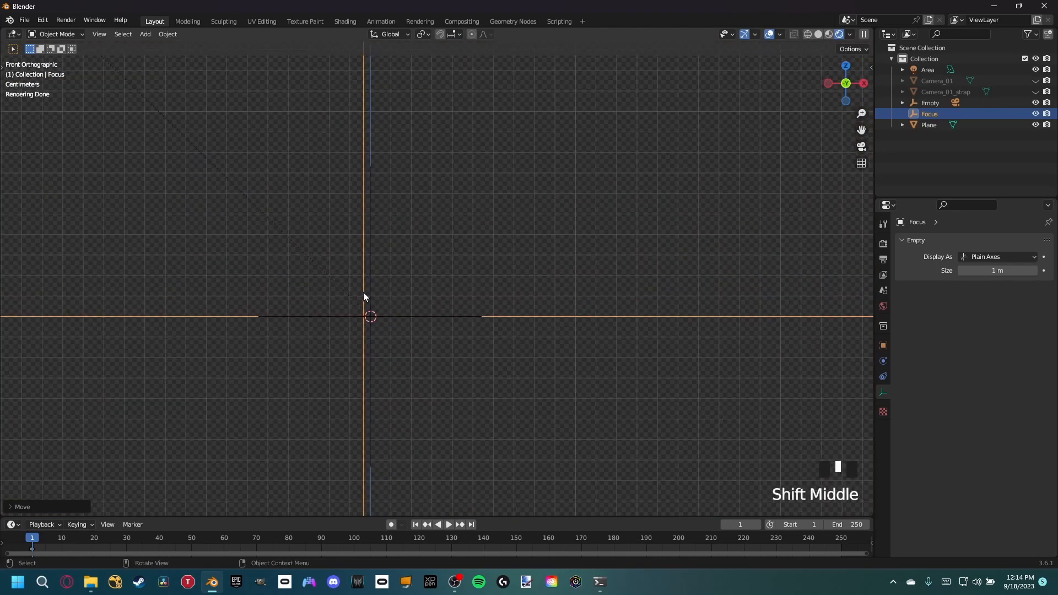
key(KP_0)
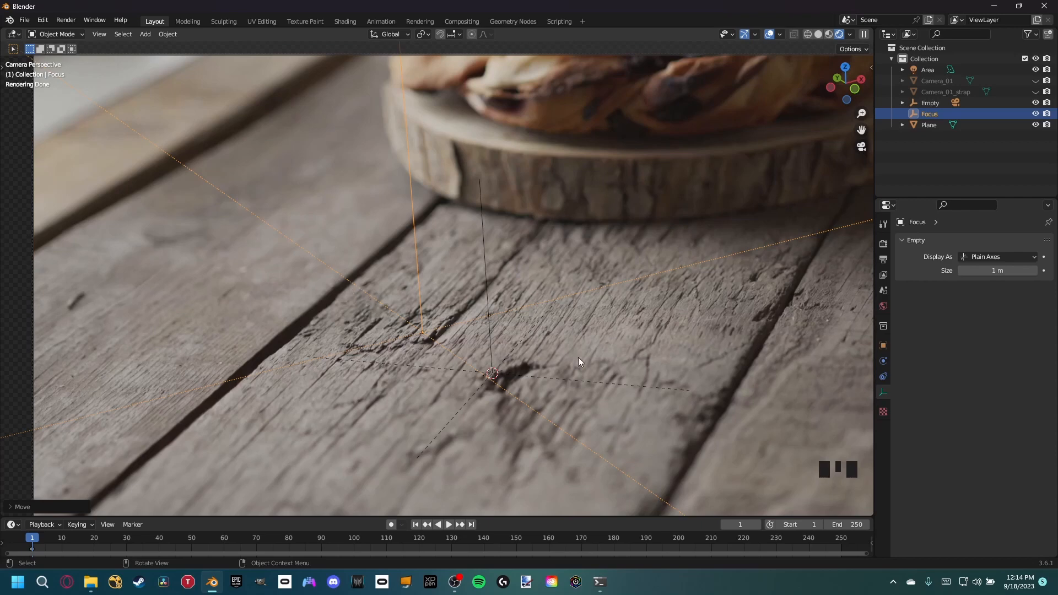
Unhide the camera model and strap and move both about 0.067 m across the ground plane toward the photo's in-focus area.
key(alt+h)
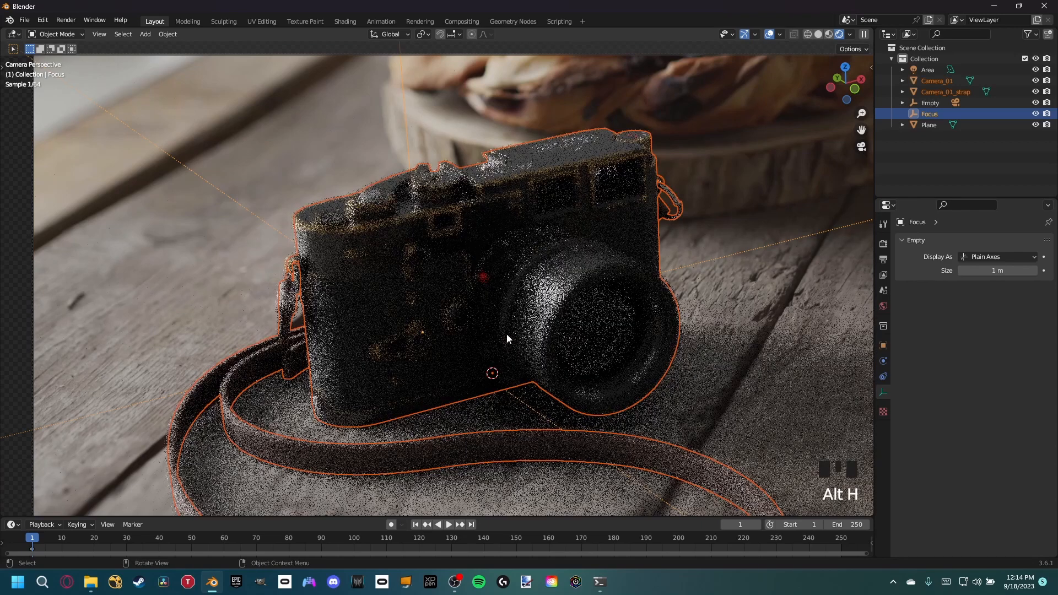
click(345, 423)
click(428, 308)
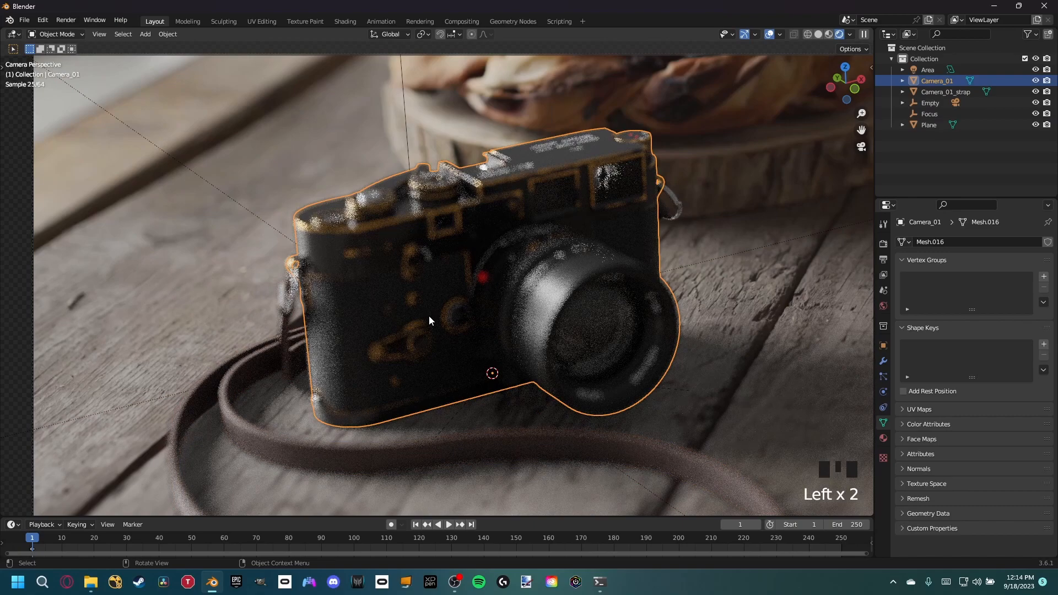
shift+click(369, 455)
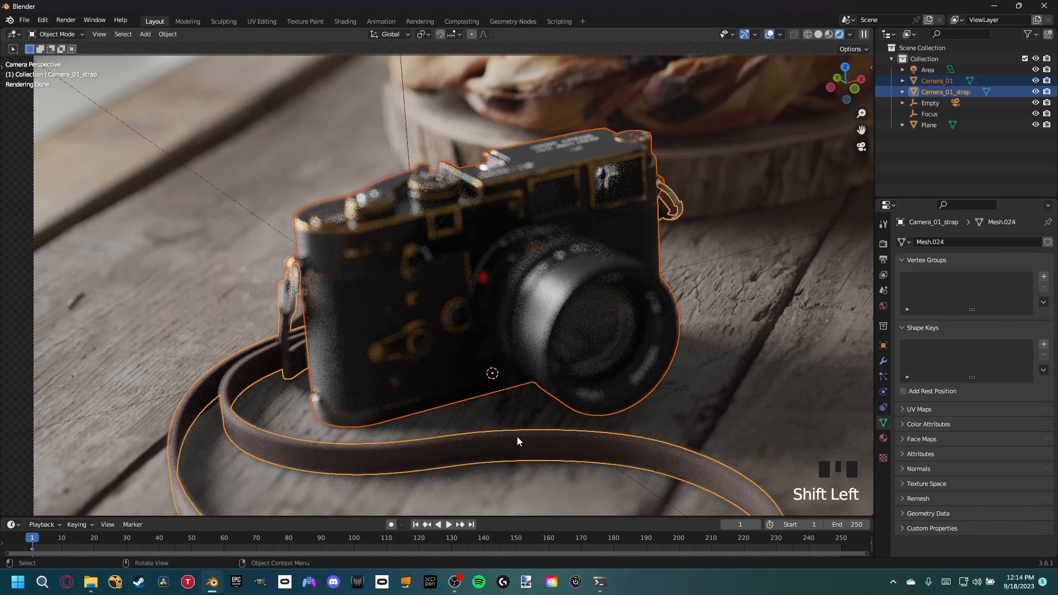
key(g)
key(shift+z)
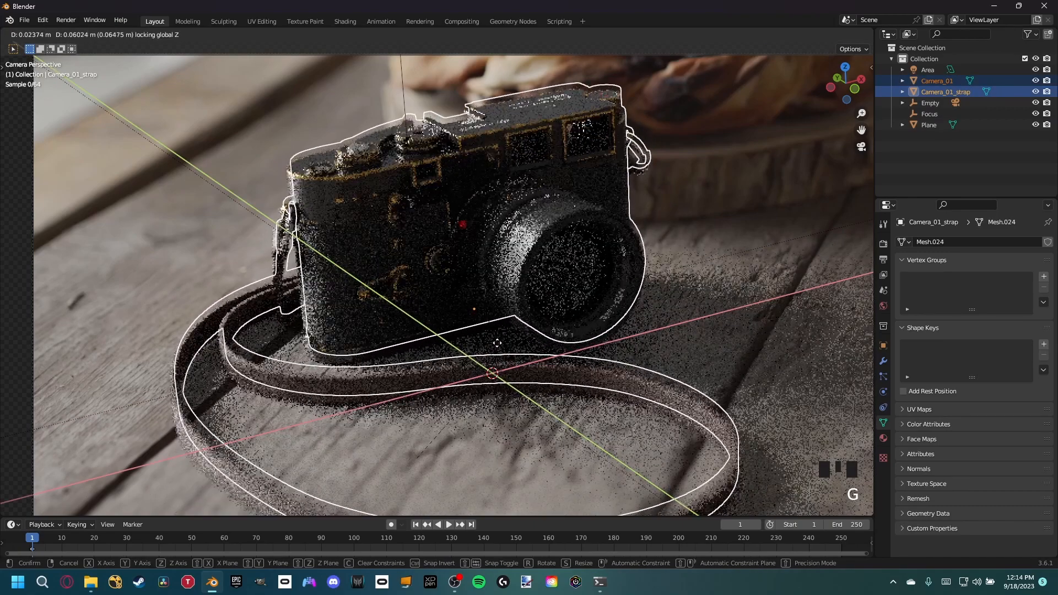
click(504, 345)
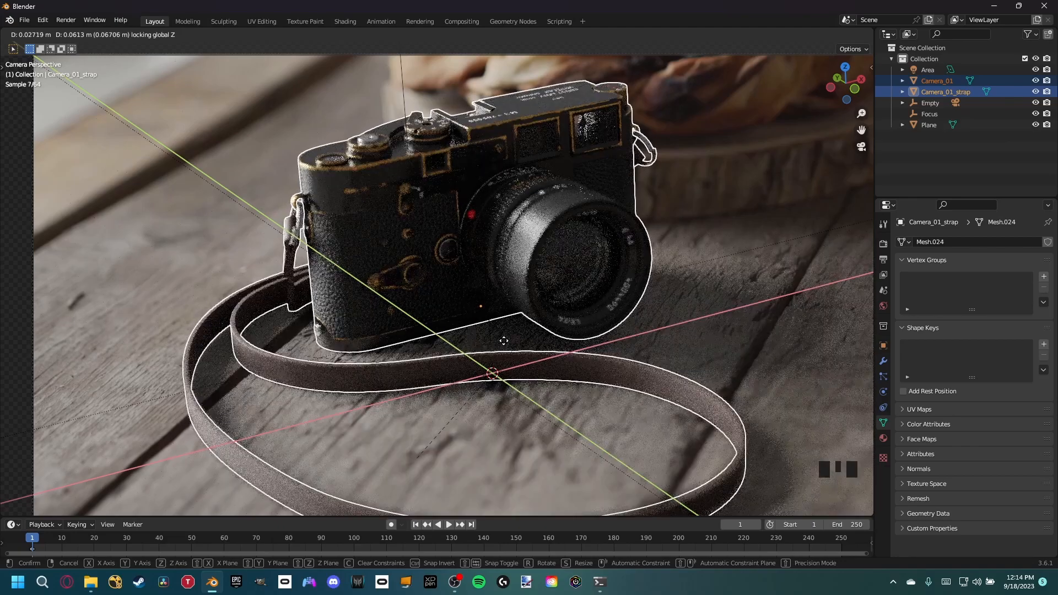
scroll(471, 357, down, 2)
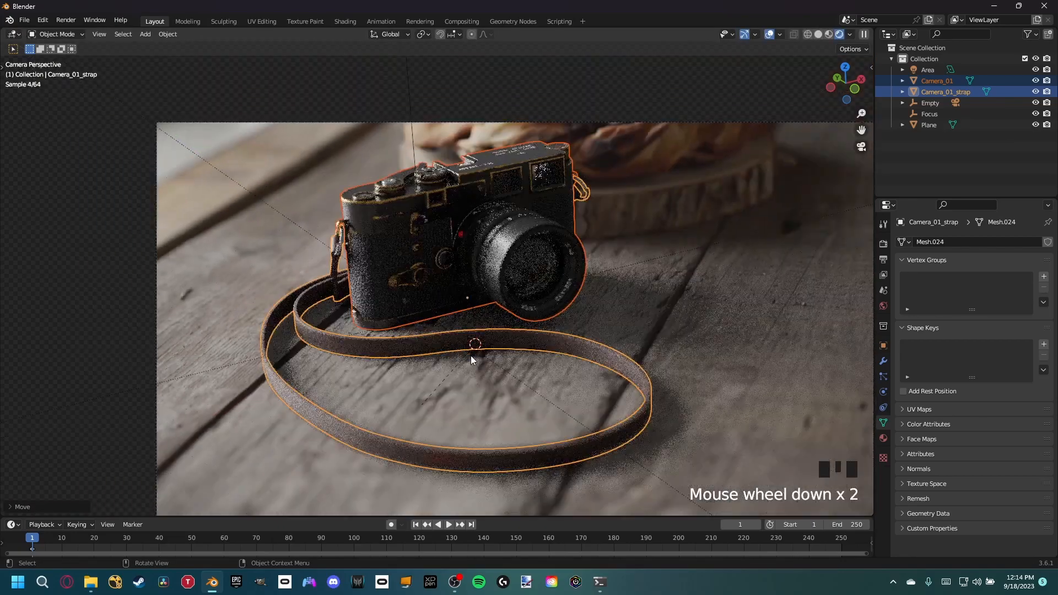
scroll(473, 306, up, 3)
shift+middle_drag(419, 274, 508, 296)
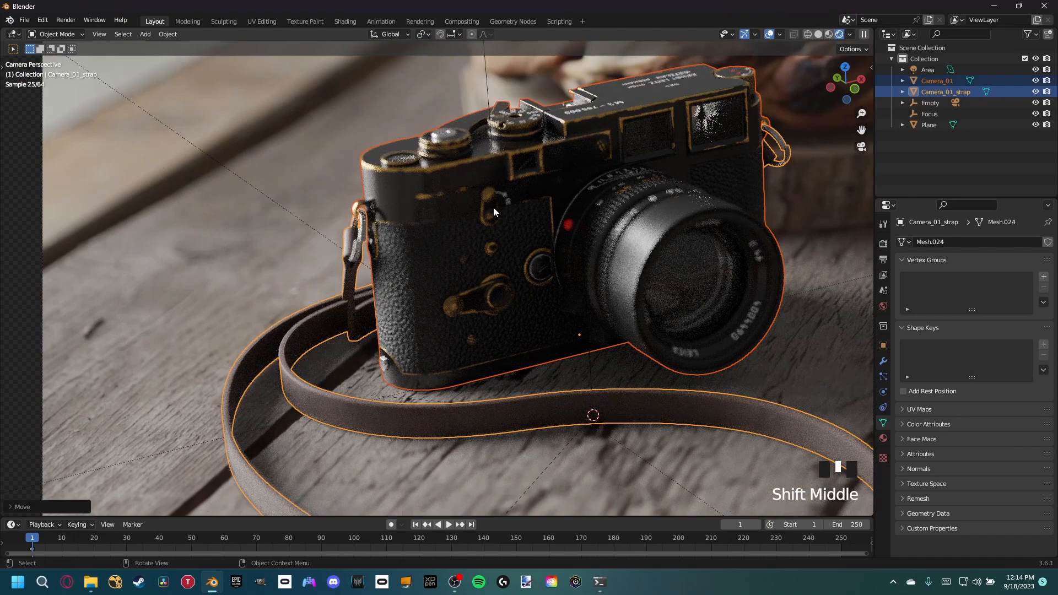
scroll(499, 232, up, 1)
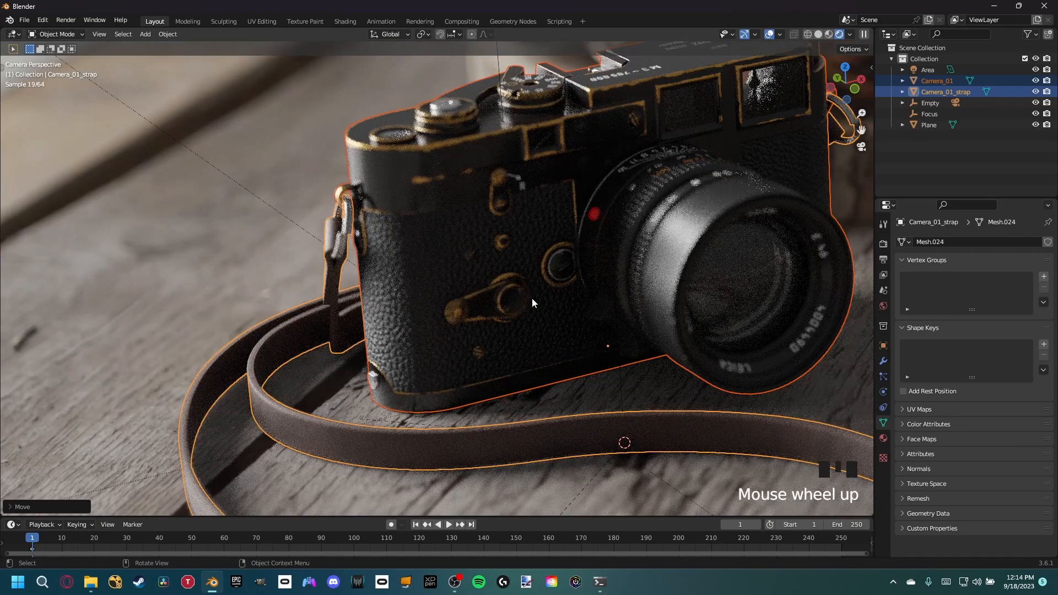
Nudge the camera model and its strap together slightly within the ground plane to fine-tune their position in the photo.
scroll(511, 299, up, 2)
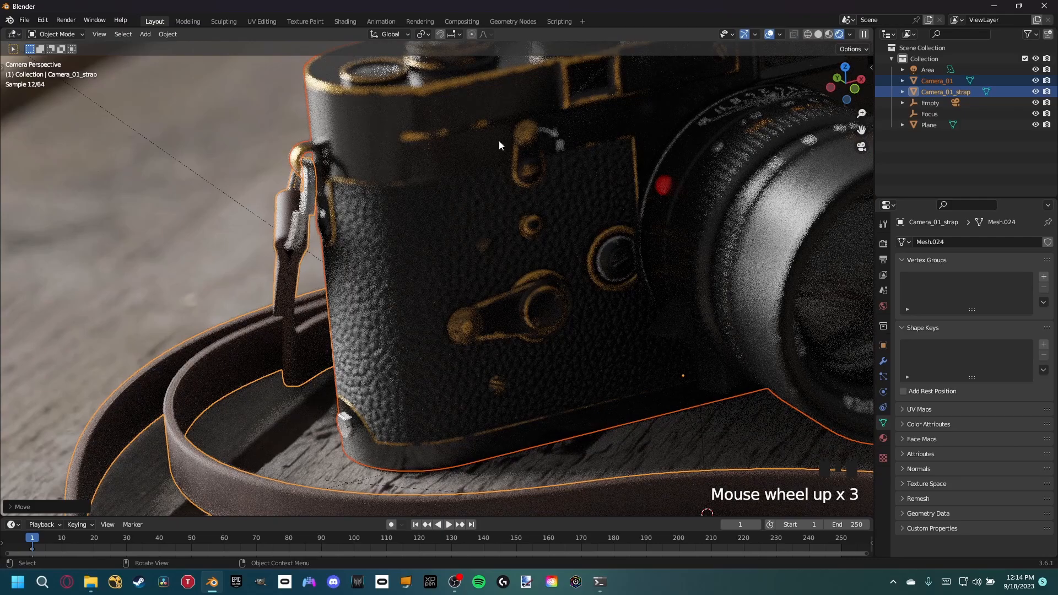
key(g)
key(shift+z)
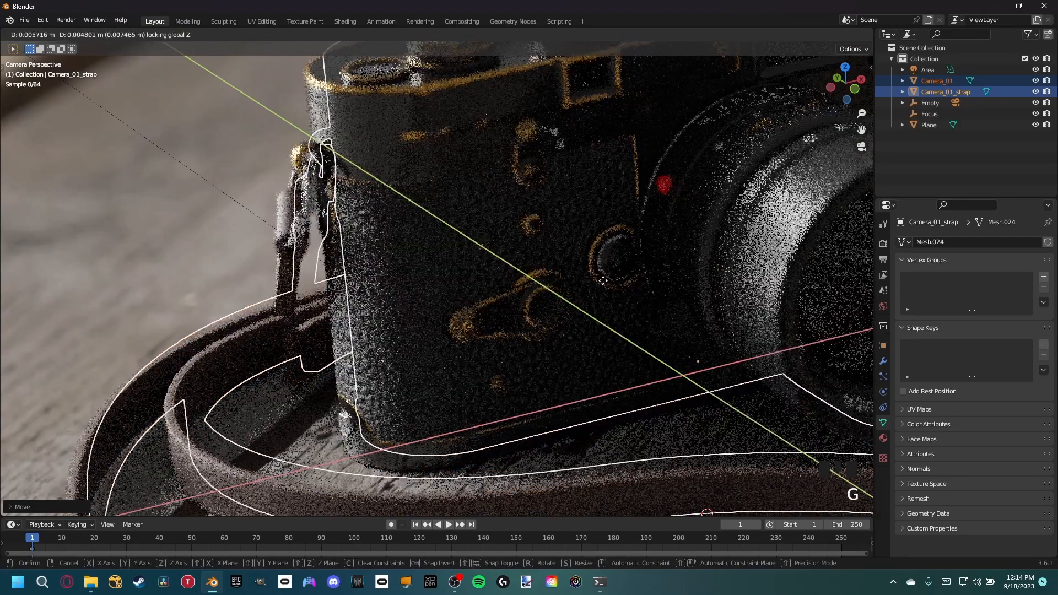
click(630, 268)
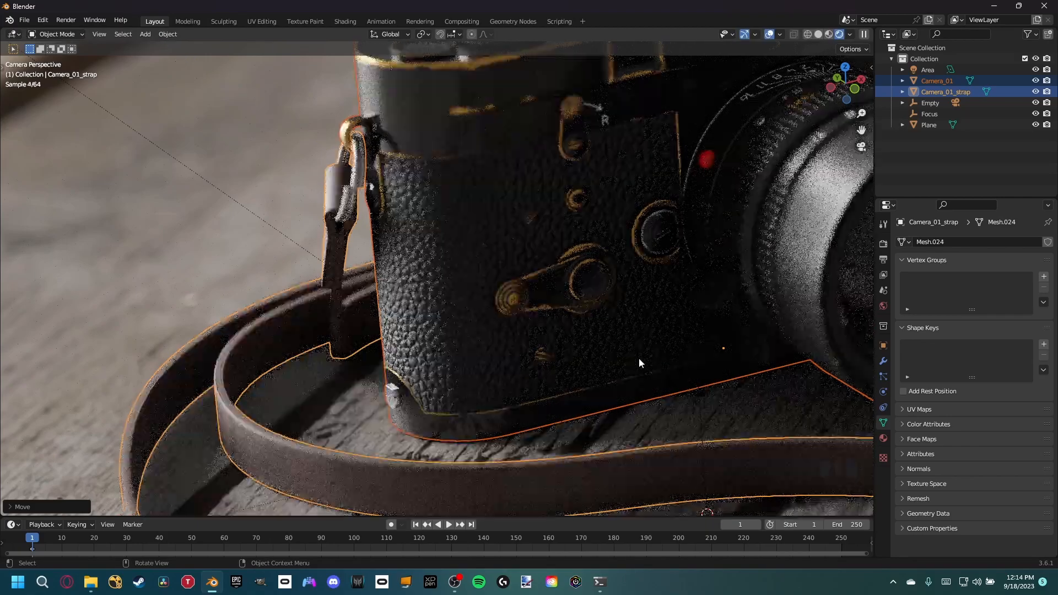
scroll(639, 359, down, 4)
shift+middle_drag(634, 301, 560, 252)
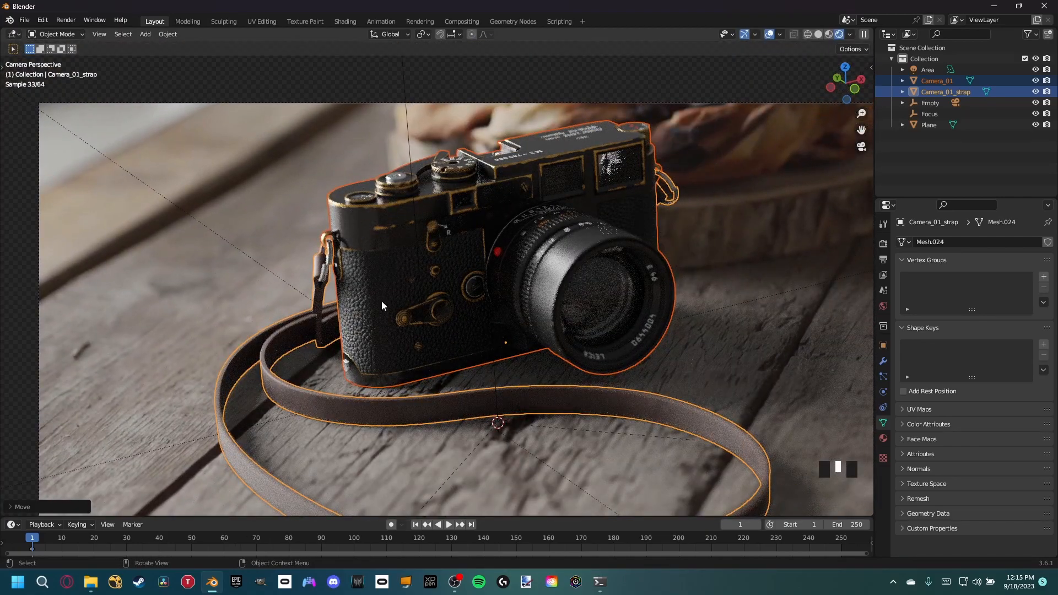
Move the camera model and strap about 0.073 m across the ground plane toward the photo's left edge and deselect them.
scroll(441, 300, up, 2)
key(g)
key(shift+z)
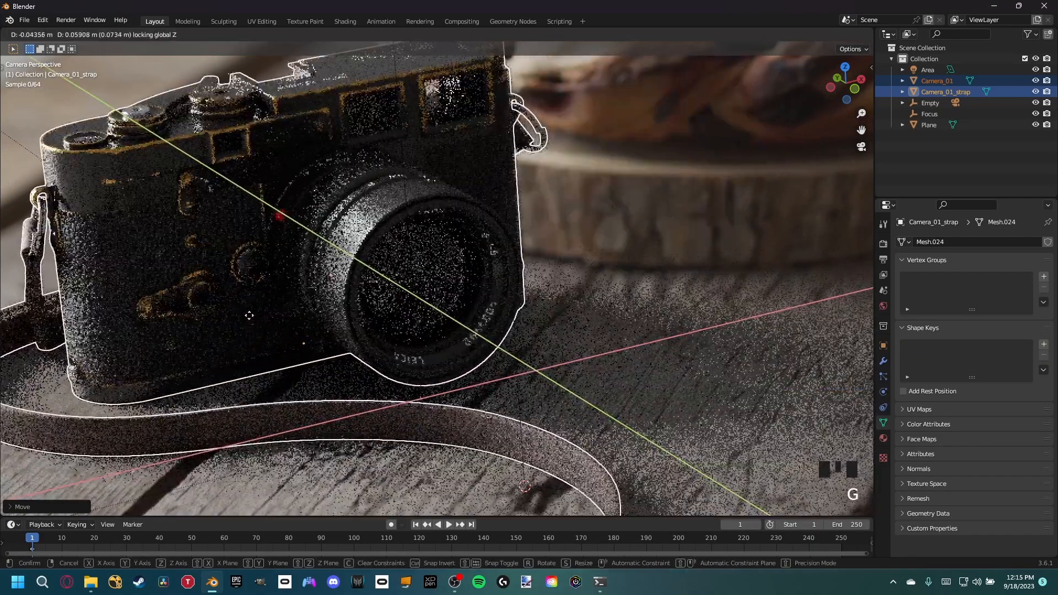
click(249, 313)
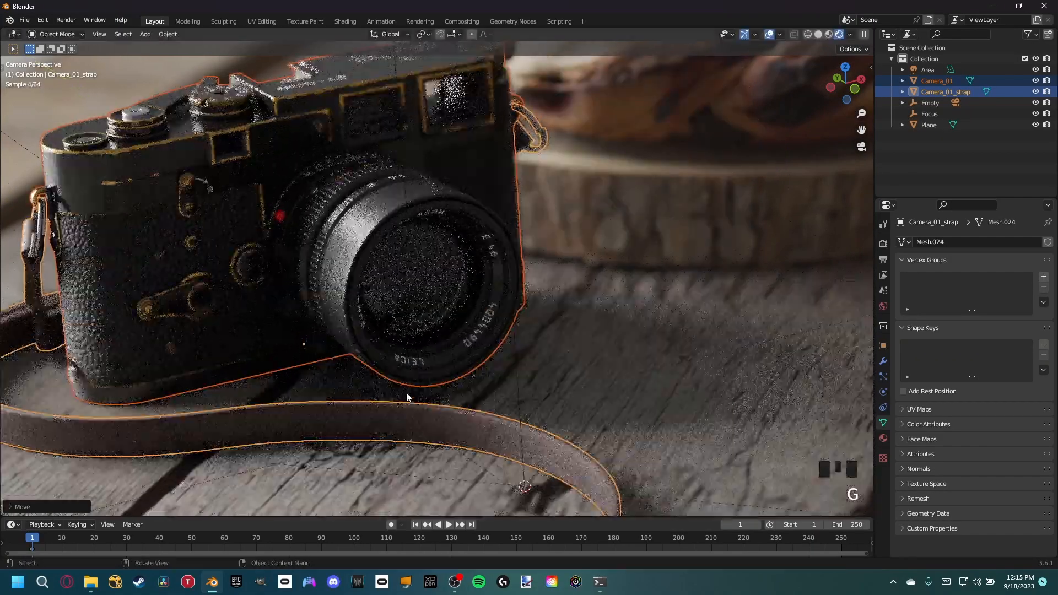
scroll(414, 386, up, 3)
scroll(451, 284, down, 7)
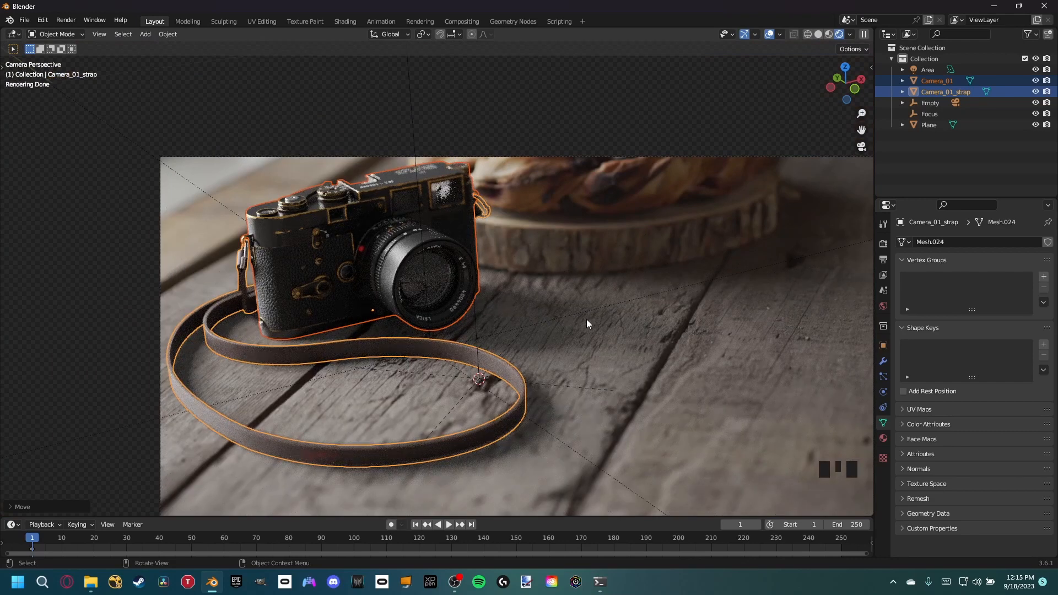
shift+middle_drag(485, 327, 541, 345)
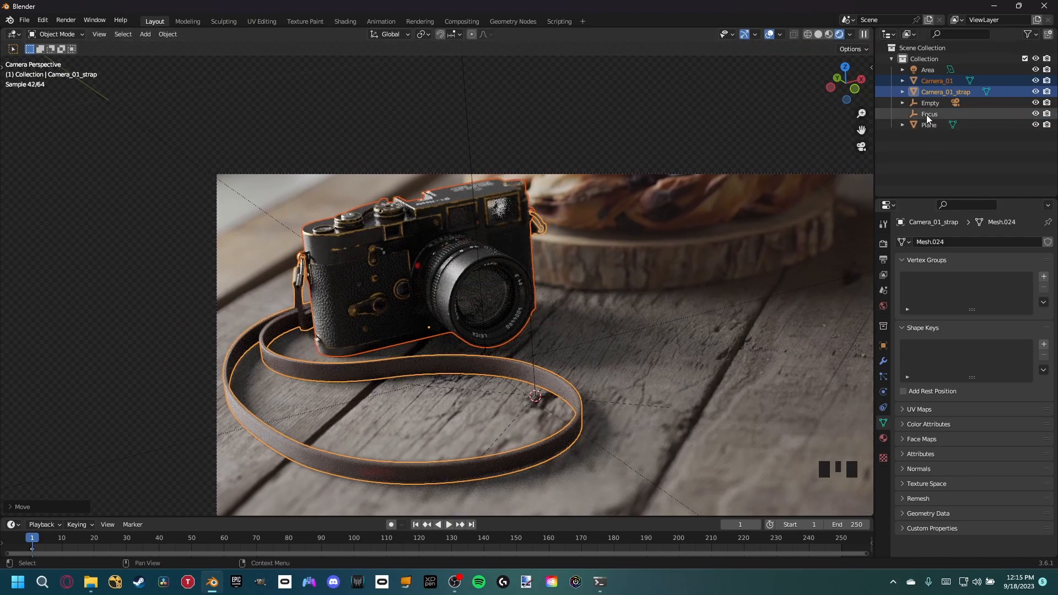
scroll(578, 346, up, 3)
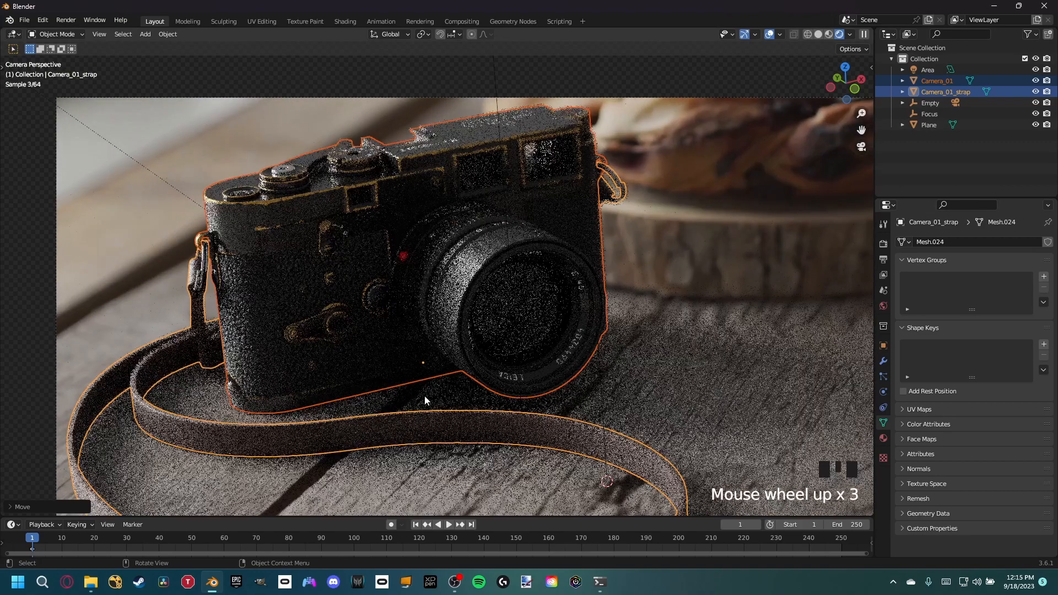
click(729, 373)
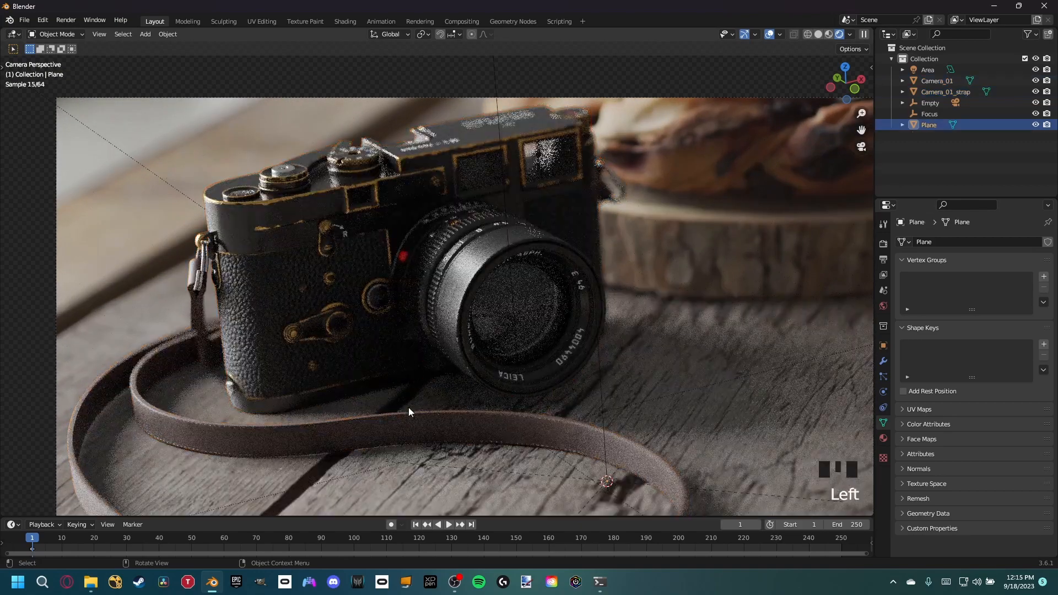
scroll(526, 393, down, 2)
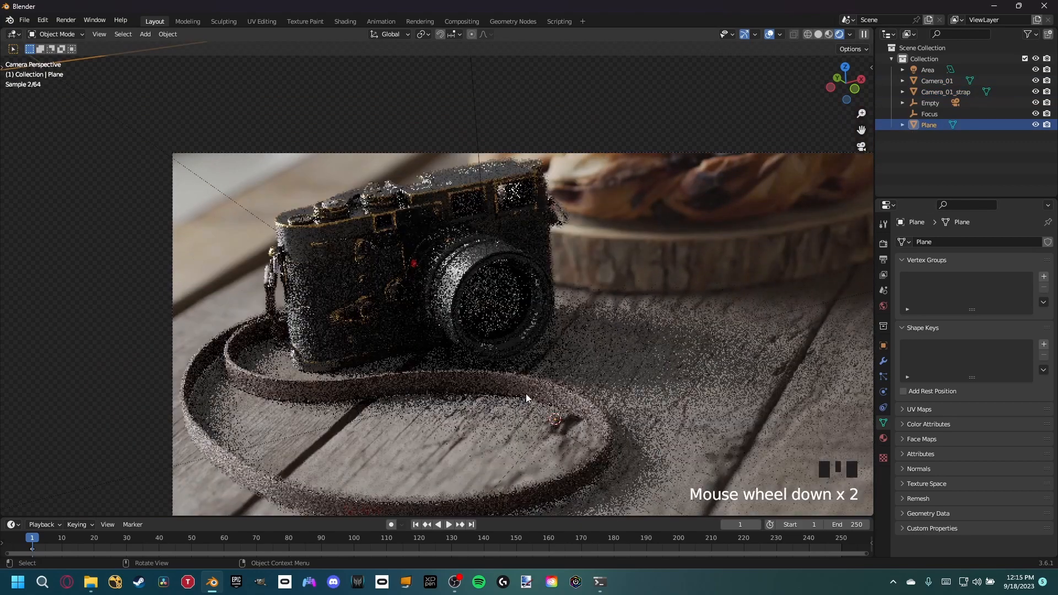
shift+middle_drag(526, 394, 366, 366)
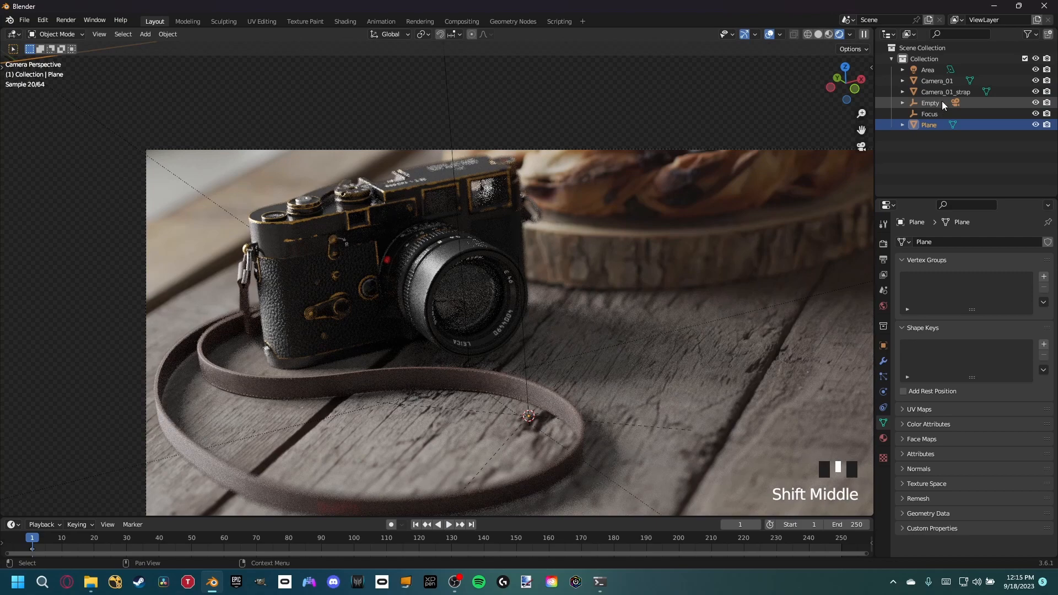
Set the Area light's power to 124.9 W and its size to 0.6 m to match the photo's shadows.
click(935, 71)
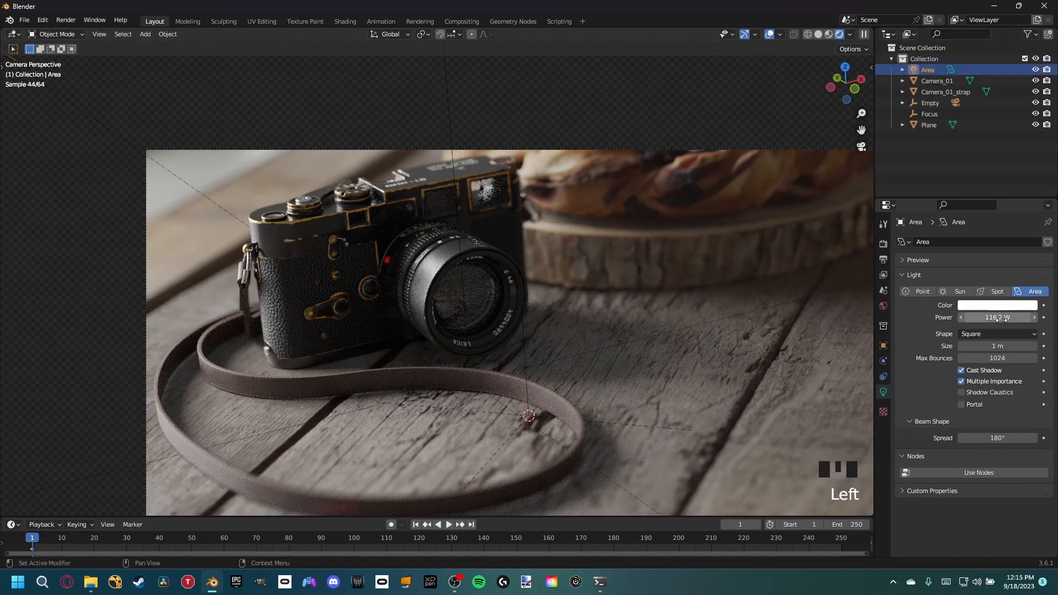
drag(995, 318, 979, 346)
scroll(609, 399, up, 1)
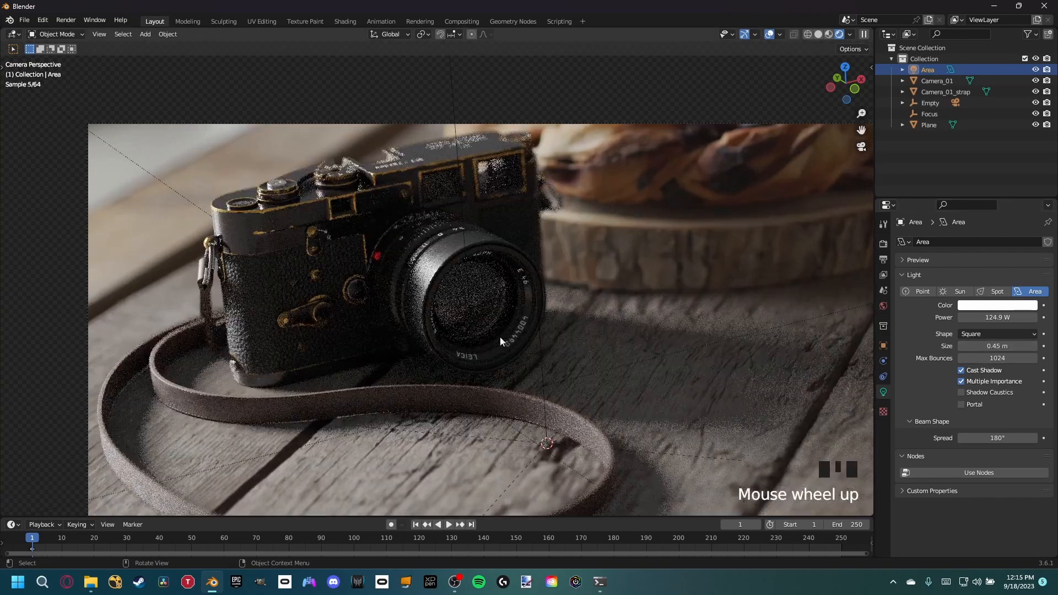
drag(998, 346, 1004, 347)
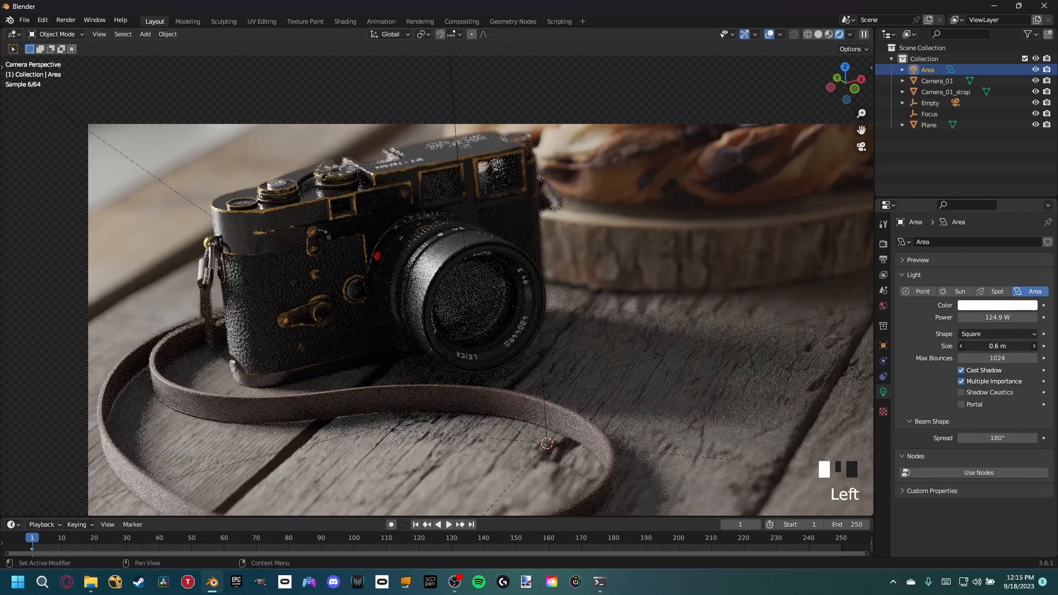
scroll(546, 377, down, 2)
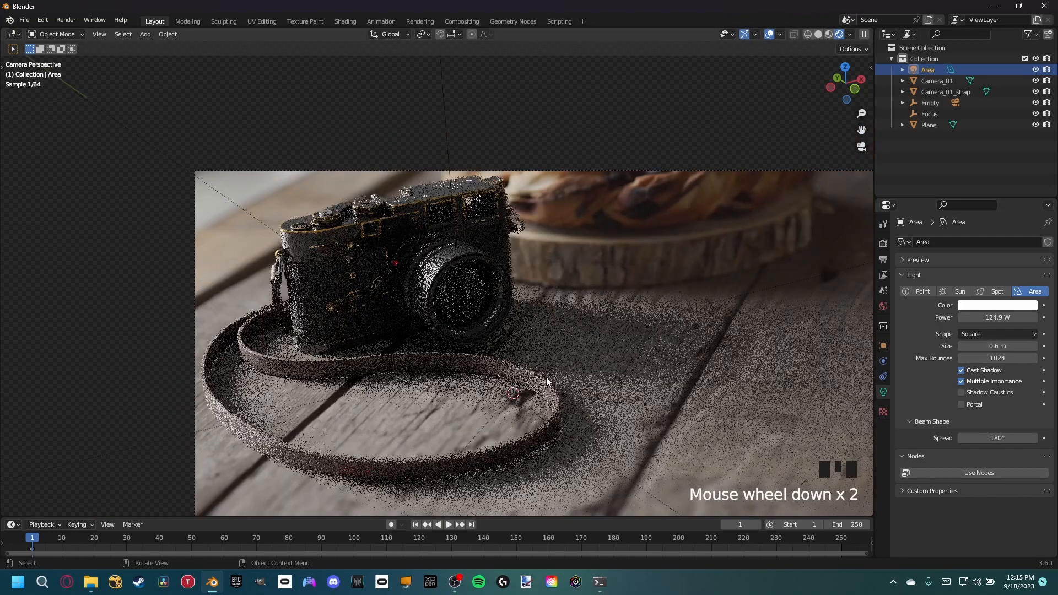
shift+middle_drag(546, 377, 561, 358)
scroll(563, 362, down, 1)
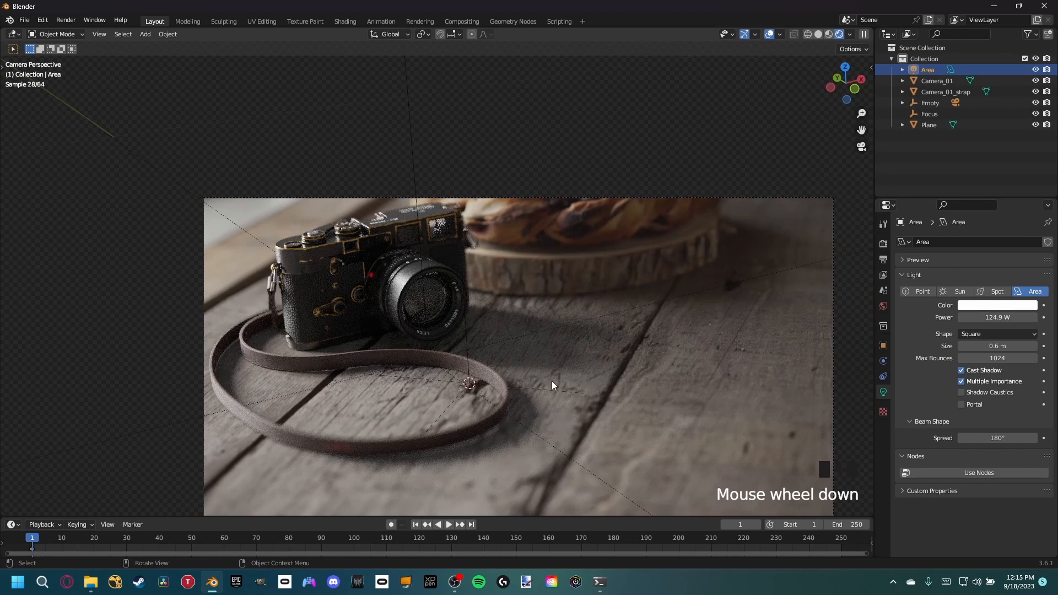
Save the scene as tut.blend and render the still image to review the camera and its shadow.
shift+middle_drag(551, 381, 594, 363)
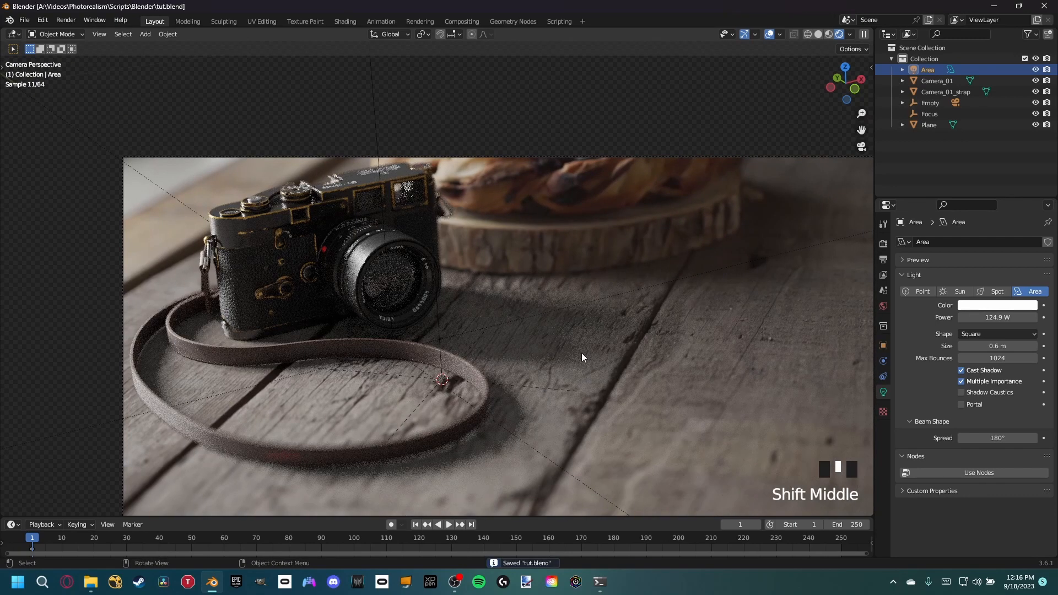
shift+middle_drag(641, 327, 605, 359)
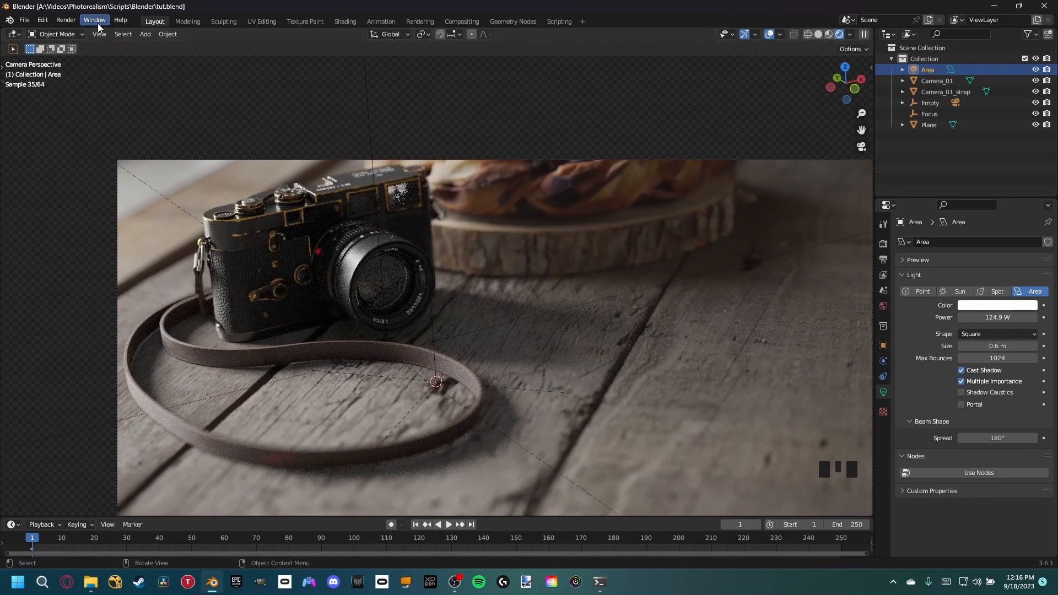
click(67, 21)
click(77, 31)
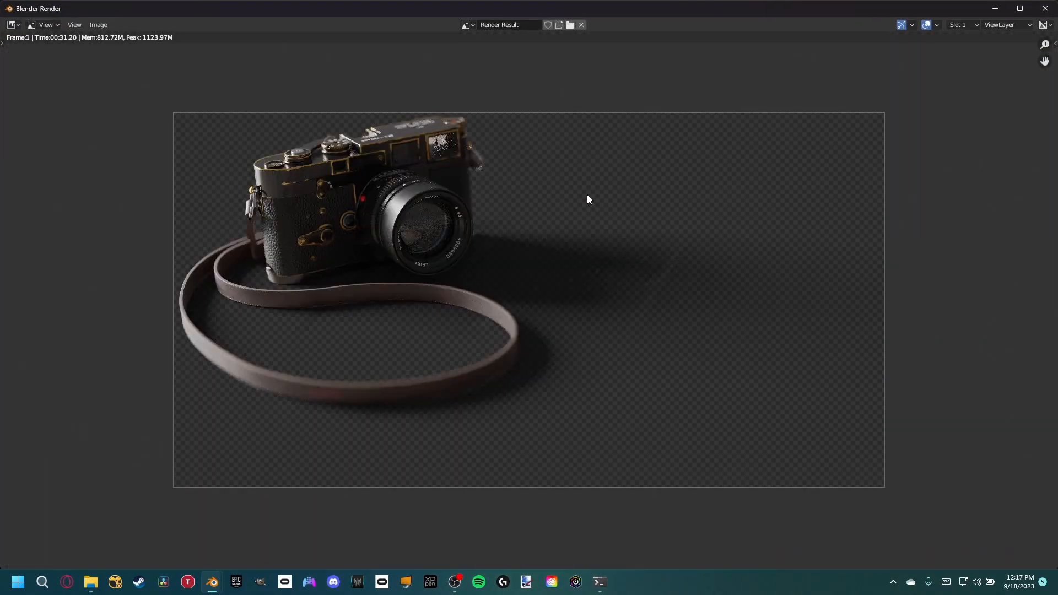
scroll(587, 200, up, 1)
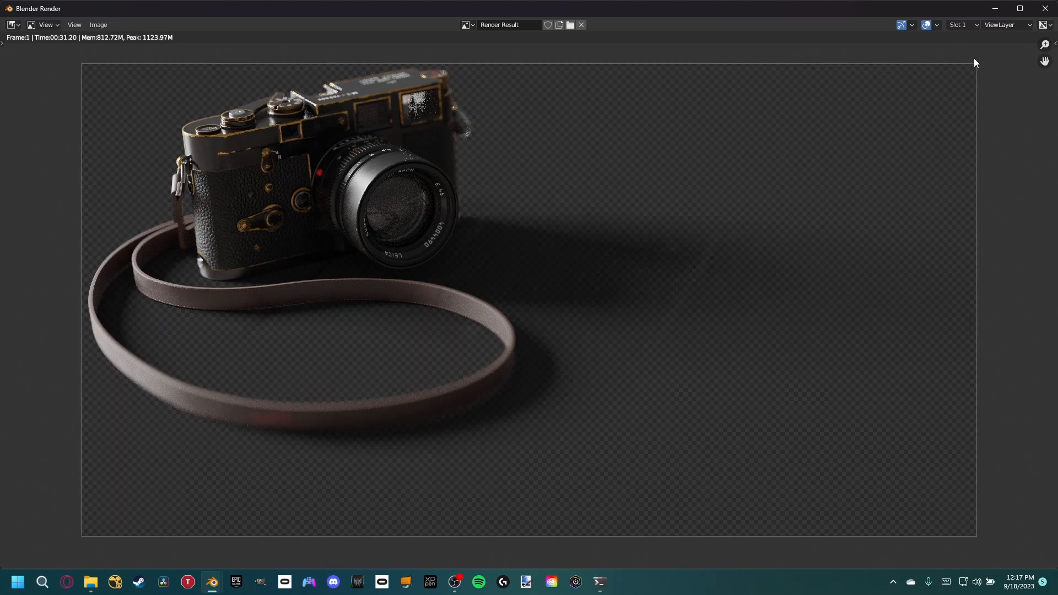
click(1045, 8)
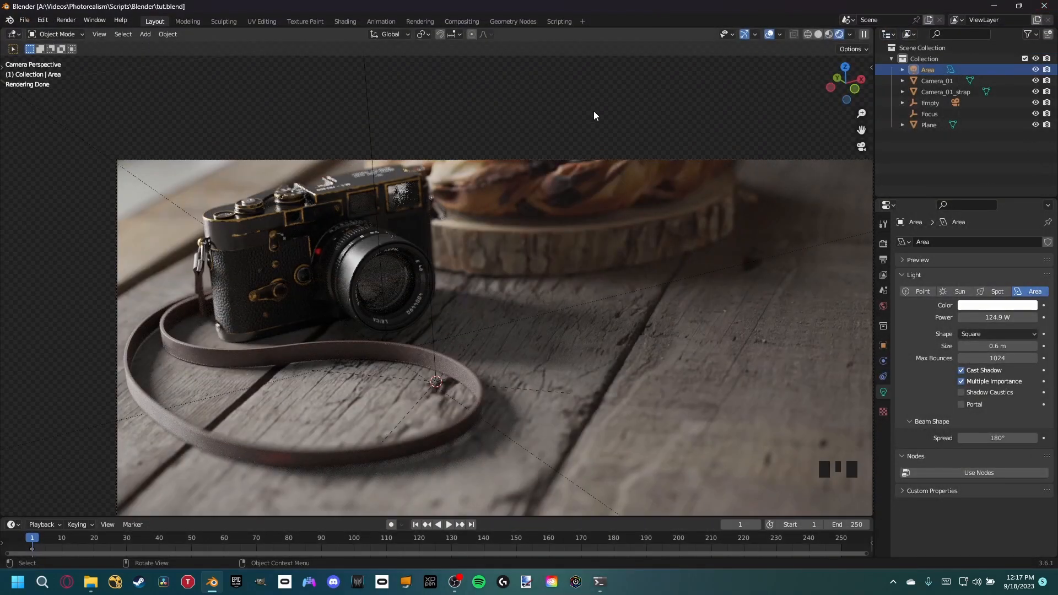
Enable compositing nodes for the scene and space the Render Layers node well away from the Composite node.
click(465, 21)
click(134, 35)
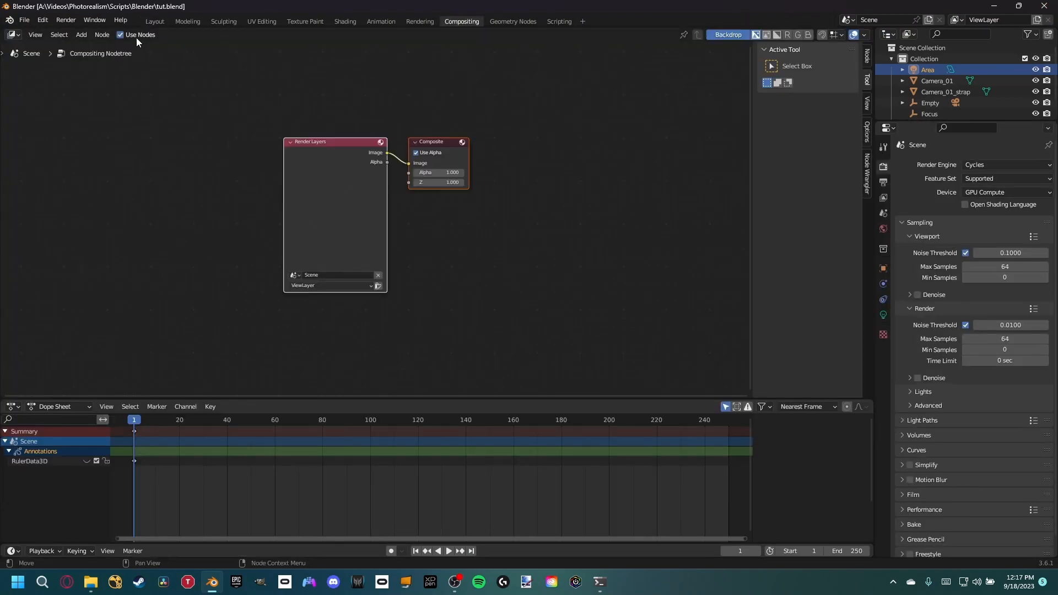
click(337, 162)
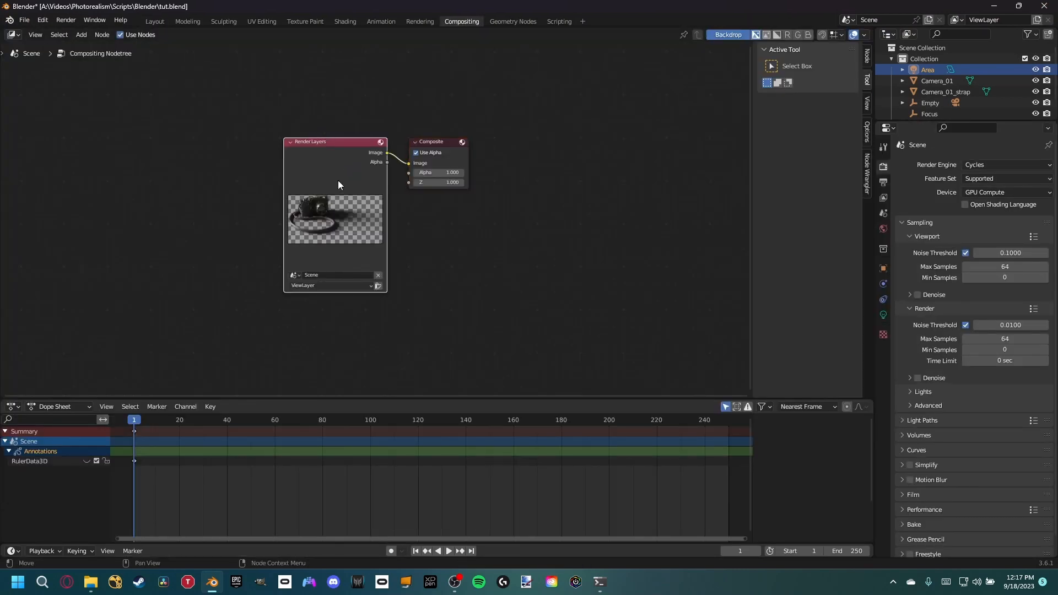
drag(338, 162, 110, 156)
Insert an Alpha Over node before the Composite node and feed the Render Layers image into its second Image input.
key(shift+a)
click(305, 254)
text(alpha)
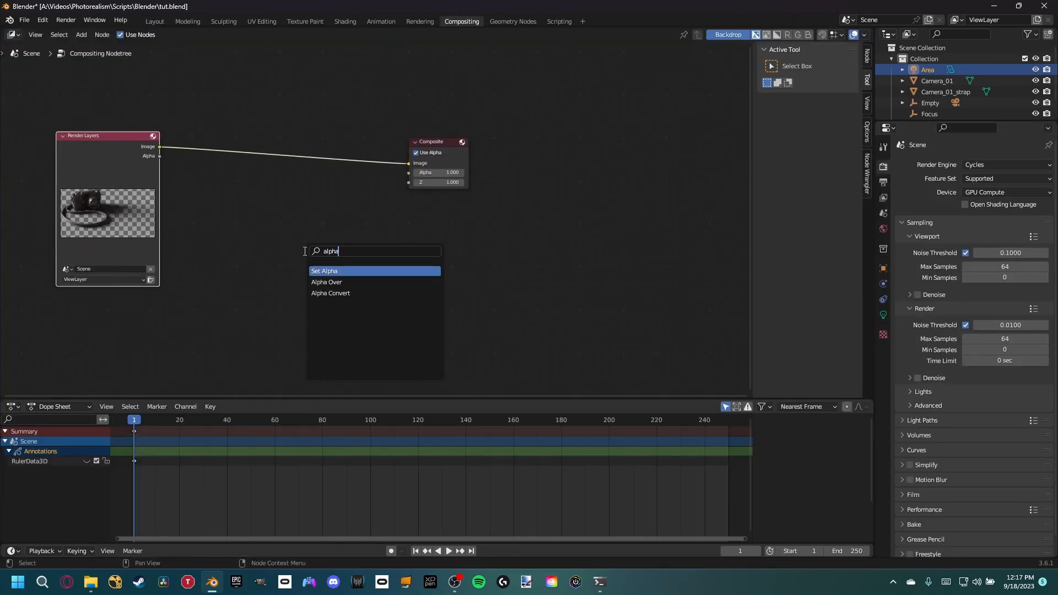
click(327, 281)
click(313, 201)
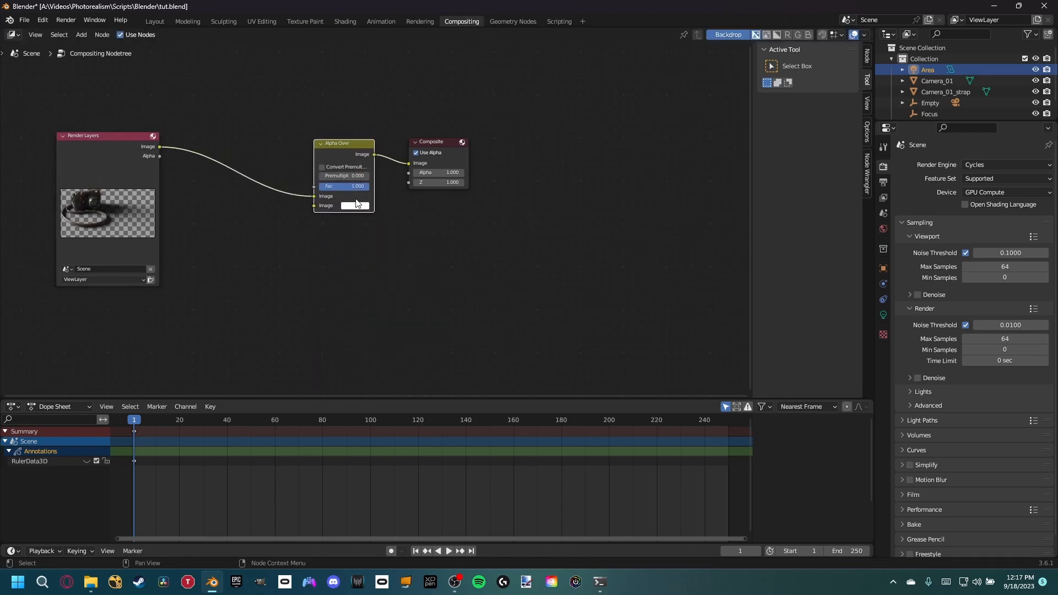
drag(314, 197, 315, 205)
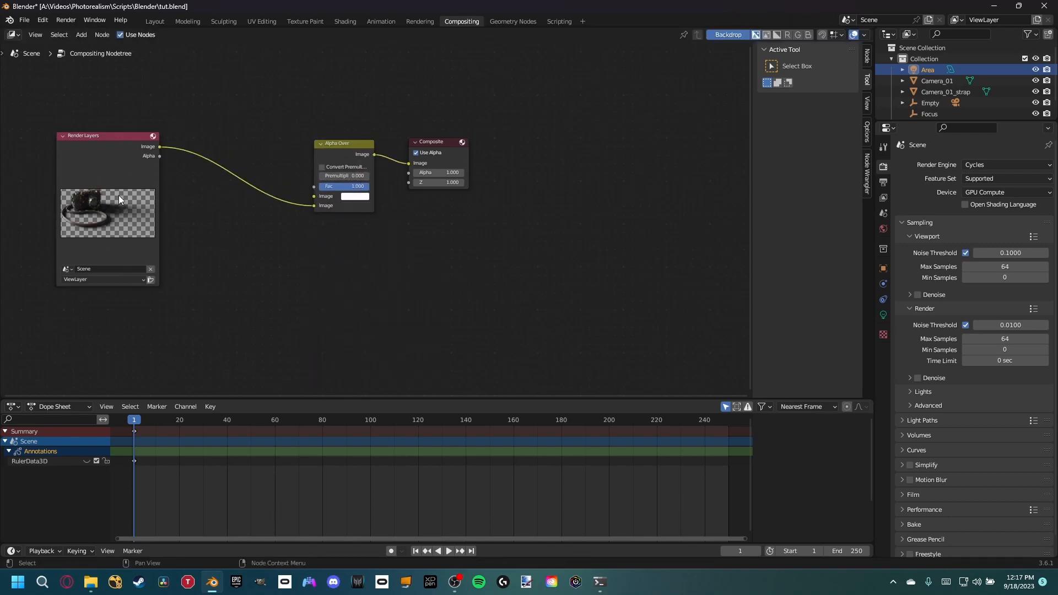
drag(118, 195, 135, 175)
Add an Image node with the Photorealism_tut table photo and connect it to the Alpha Over node's first Image input.
middle_drag(287, 221, 441, 220)
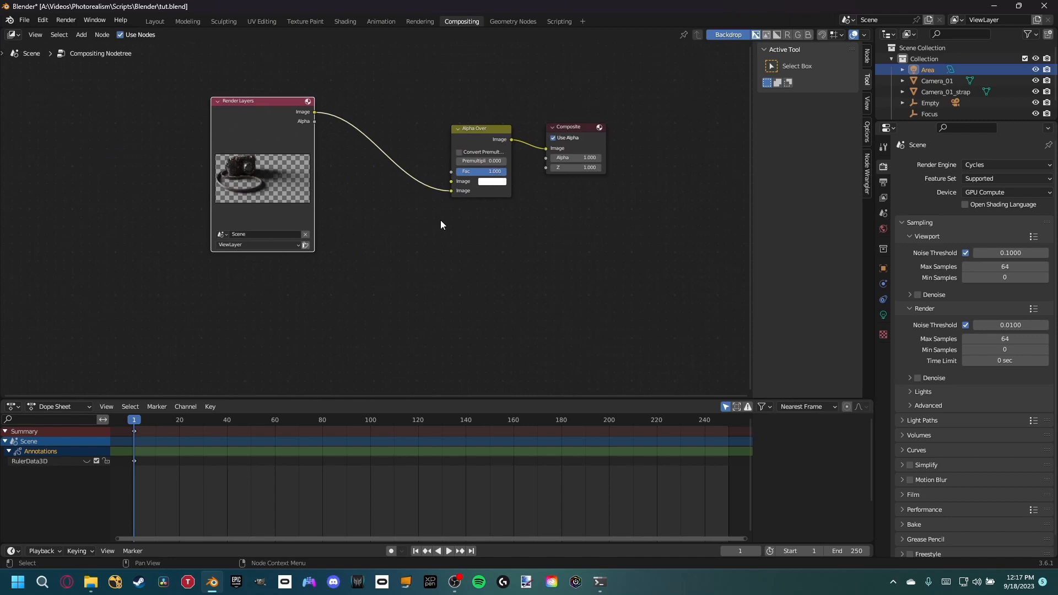
key(shift+a)
click(395, 260)
text(image)
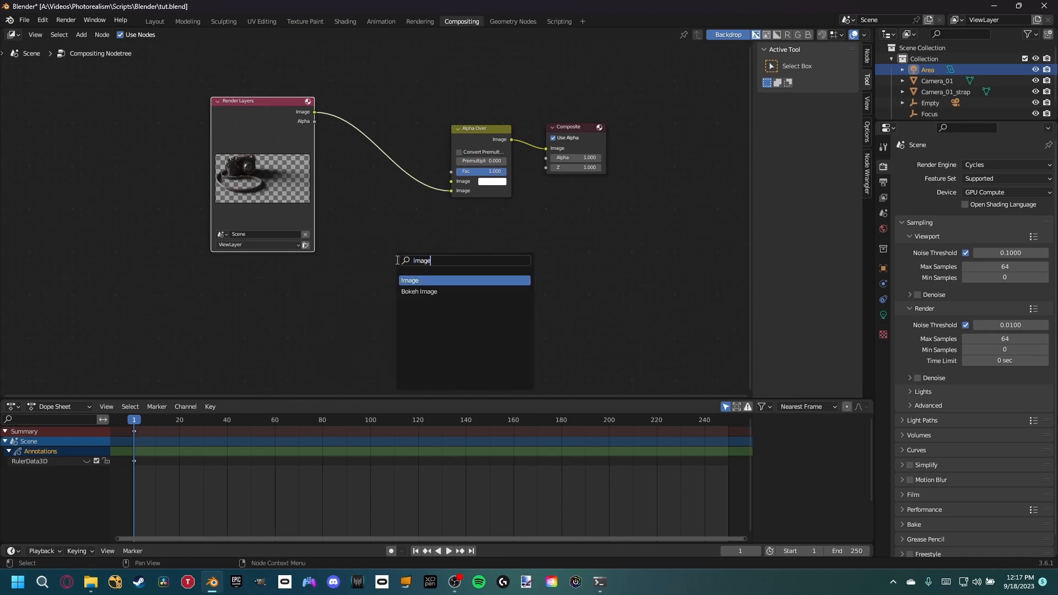
key(Return)
click(294, 295)
click(303, 361)
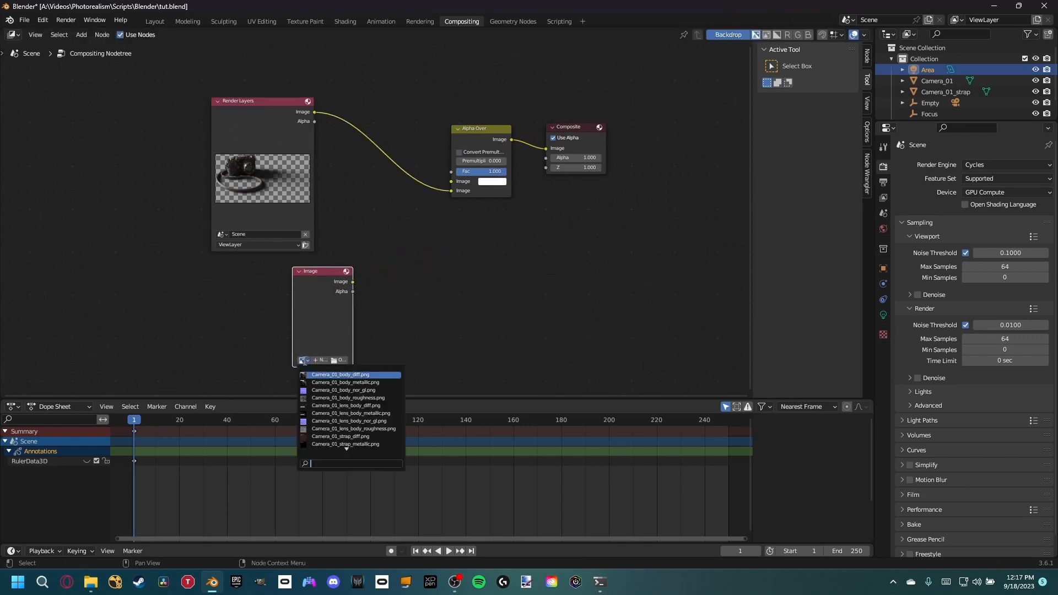
click(335, 429)
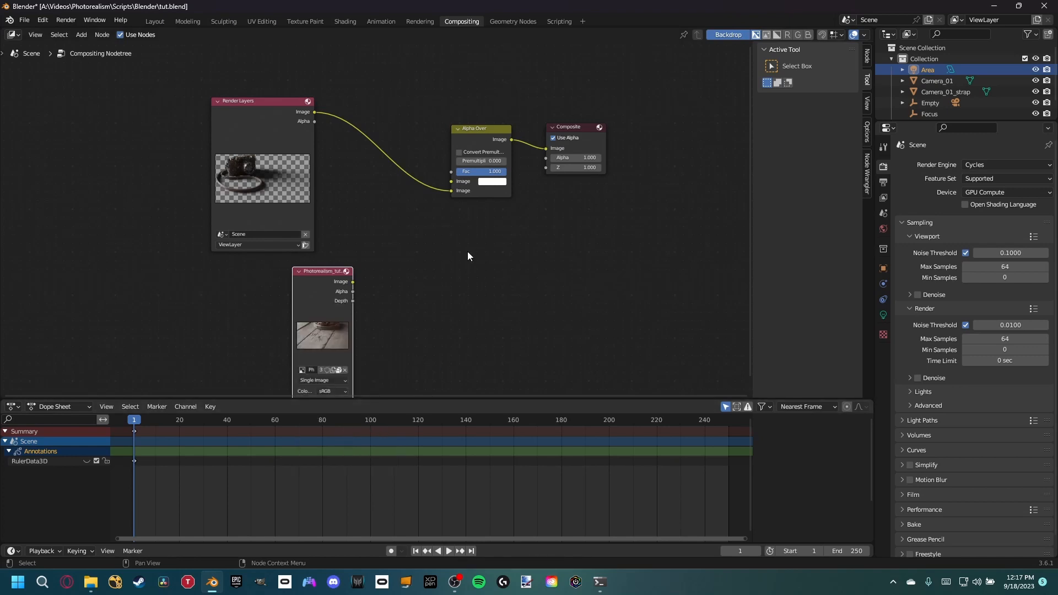
middle_drag(355, 282, 292, 321)
drag(251, 326, 390, 221)
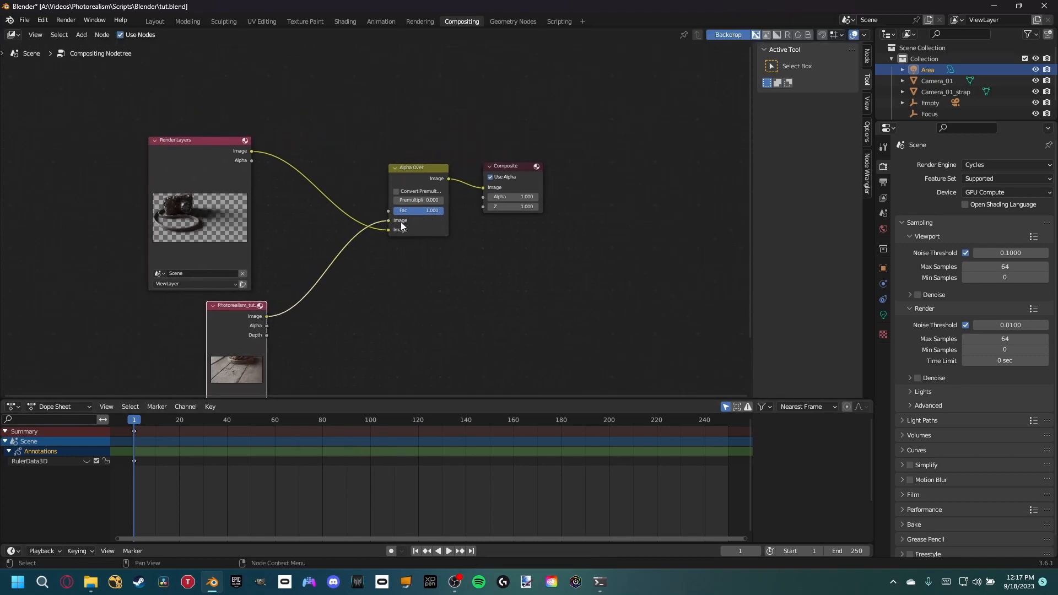
Preview the Alpha Over output through a Viewer node placed below Composite, and zoom the backdrop out to show the whole image.
ctrl+shift+click(432, 180)
drag(489, 180, 527, 269)
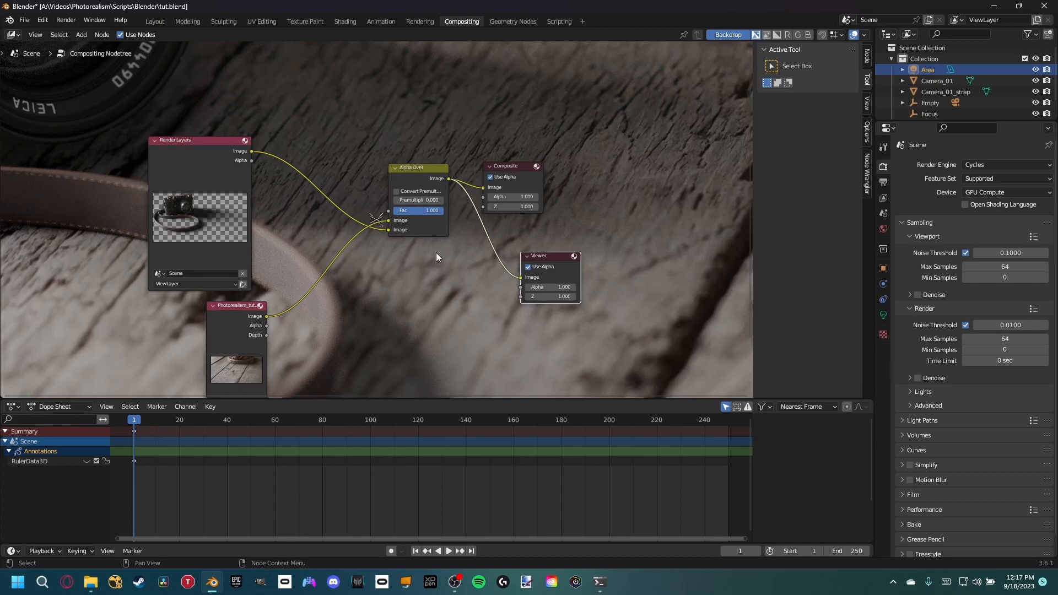
key(v)
key(v)
key(v)
key(v)
key(v)
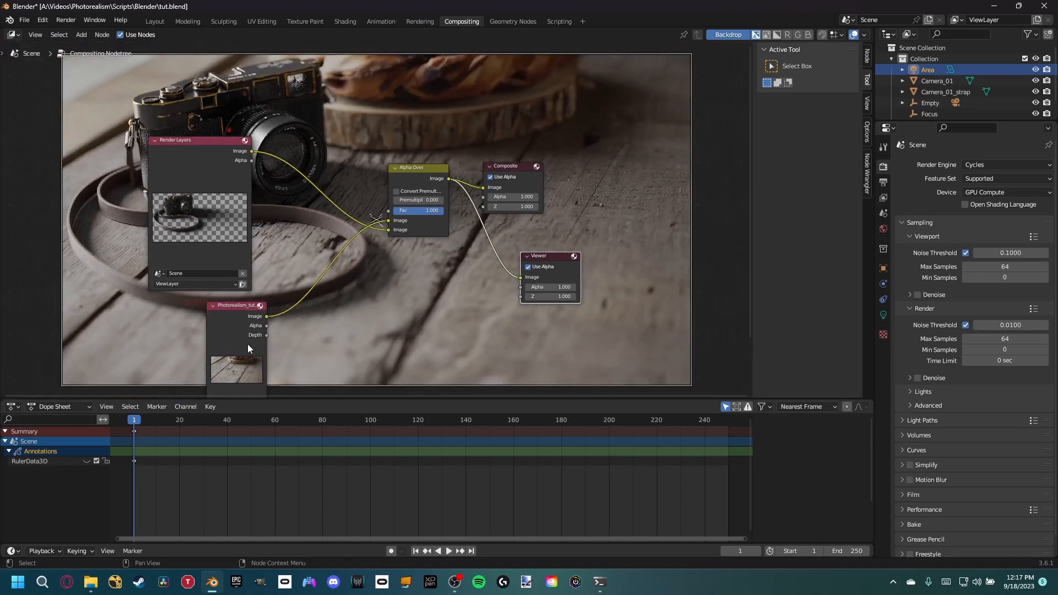
Reposition the photo and Render Layers nodes so the composited camera in the backdrop is unobstructed.
drag(243, 336, 146, 342)
drag(193, 176, 105, 194)
middle_drag(221, 151, 325, 260)
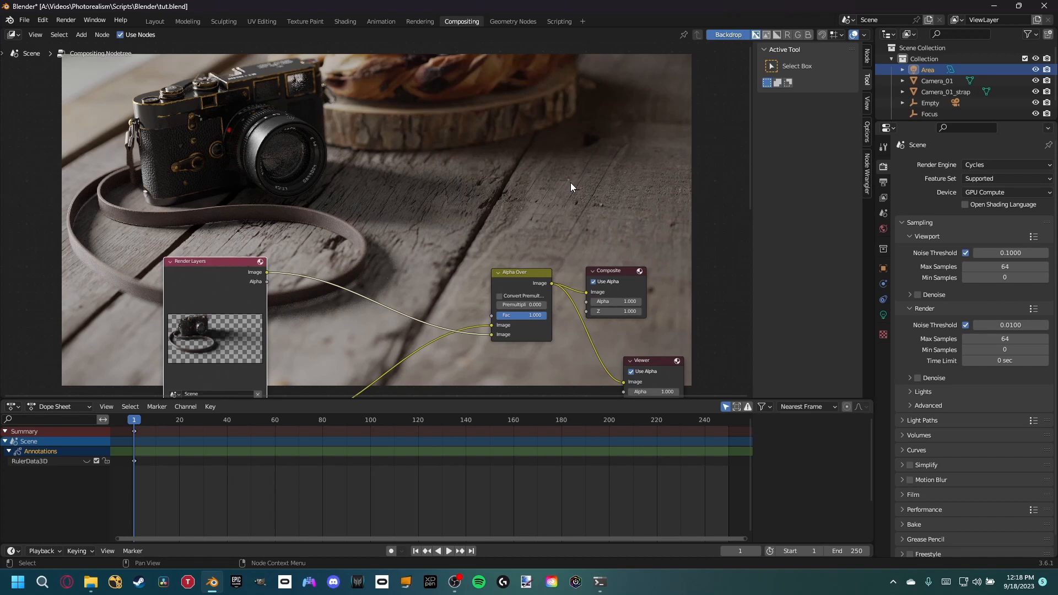
middle_drag(346, 255, 433, 136)
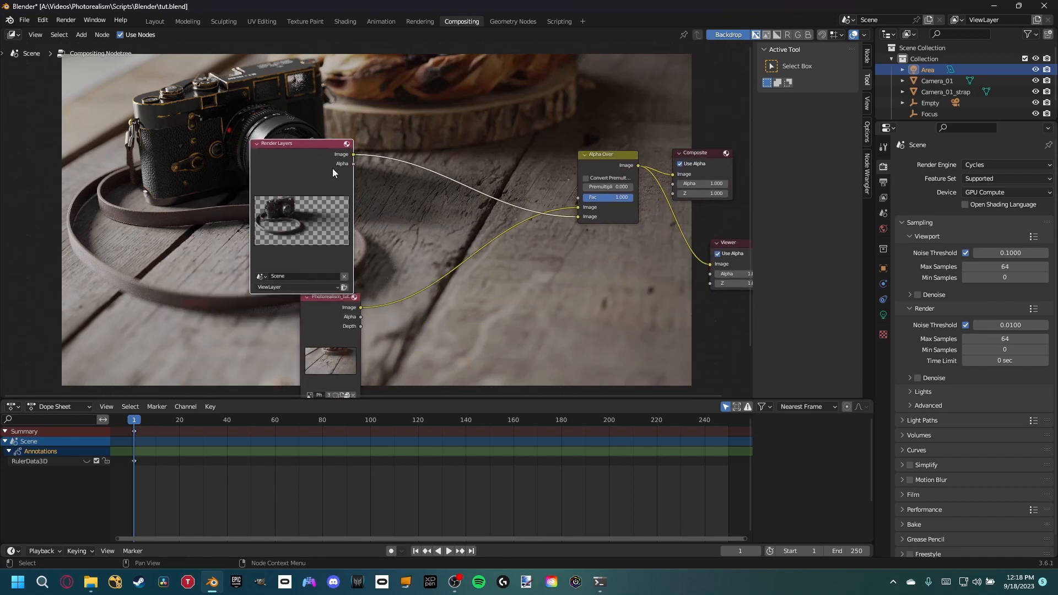
drag(333, 169, 340, 161)
middle_drag(381, 160, 293, 236)
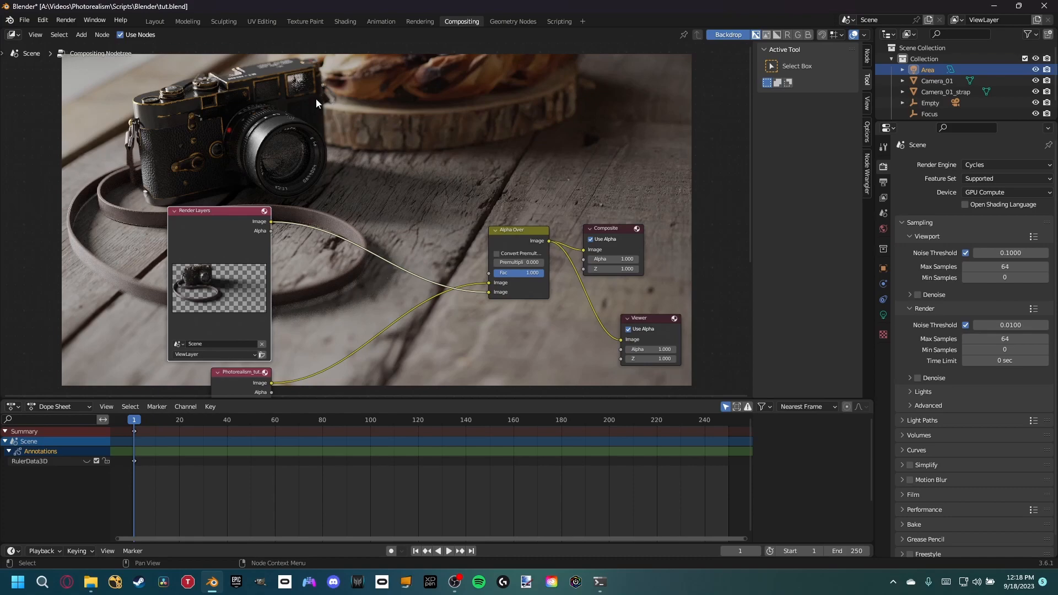
Switch to the Layout workspace and add two new collections to the scene.
click(158, 24)
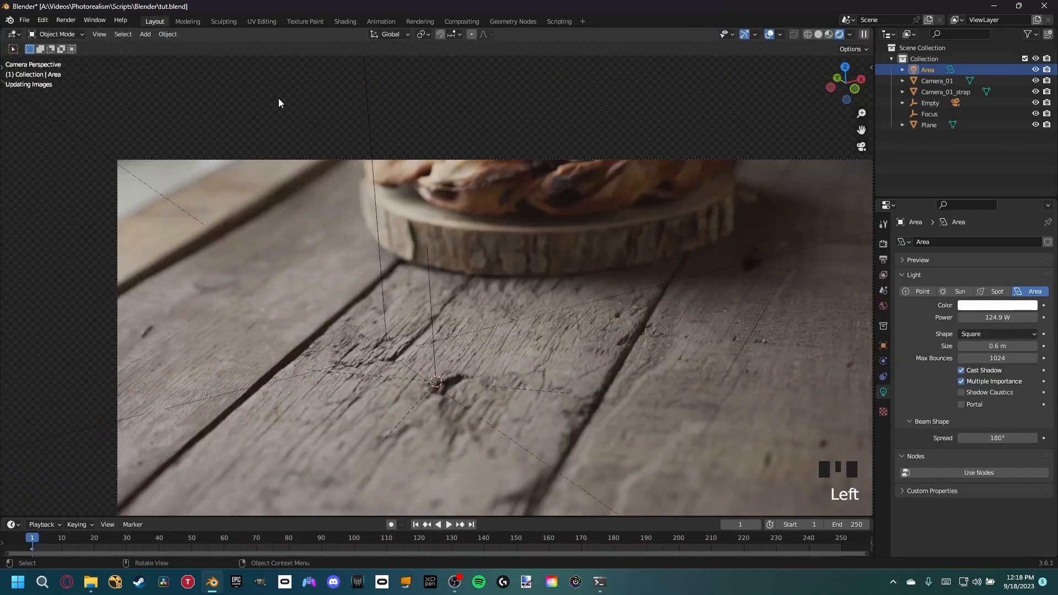
shift+middle_drag(568, 326, 551, 304)
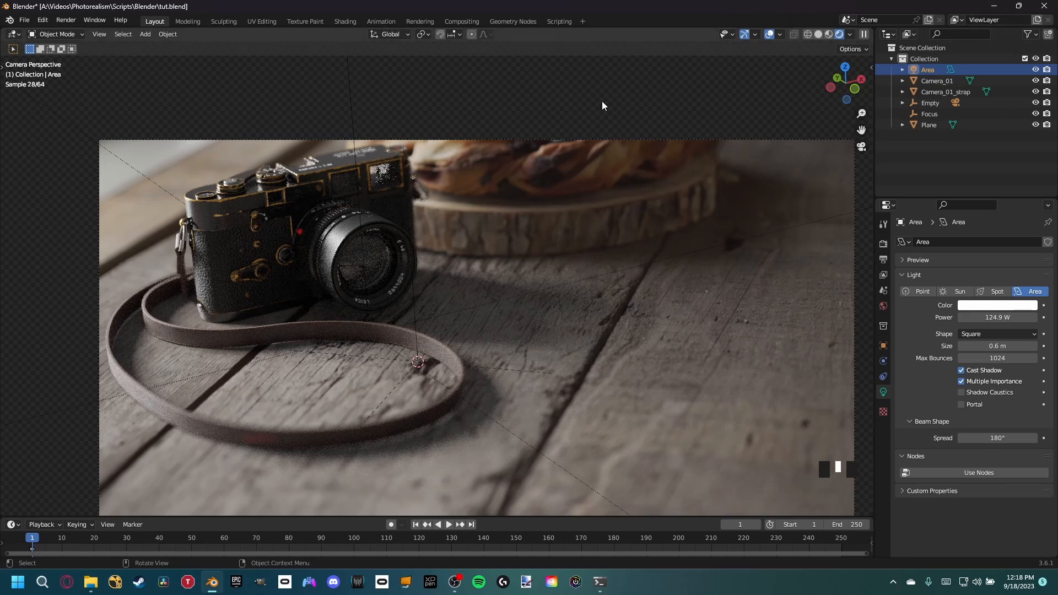
scroll(602, 101, down, 1)
shift+middle_drag(580, 119, 563, 111)
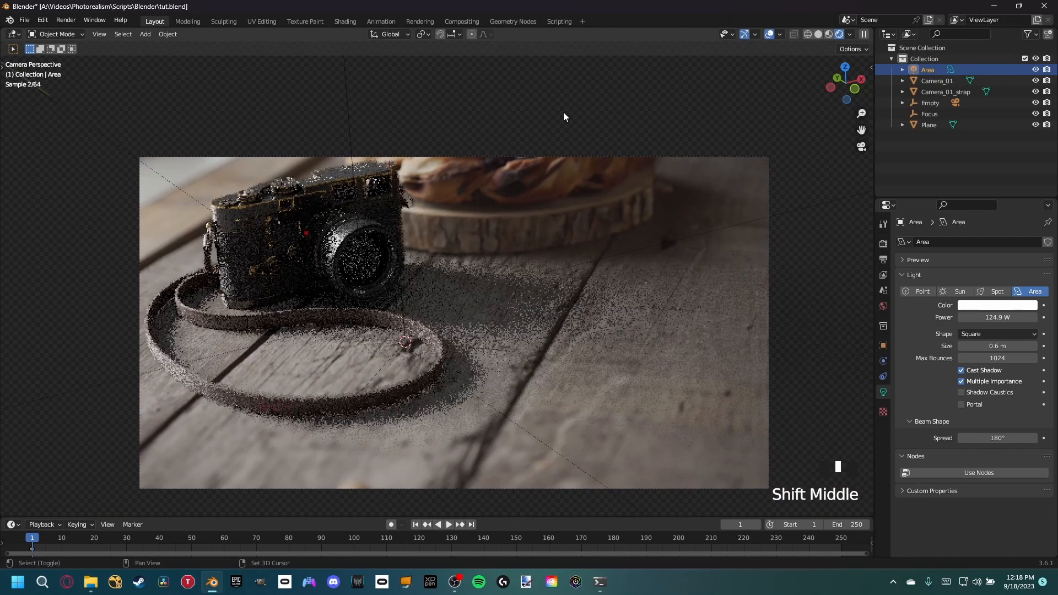
right_click(909, 147)
click(910, 147)
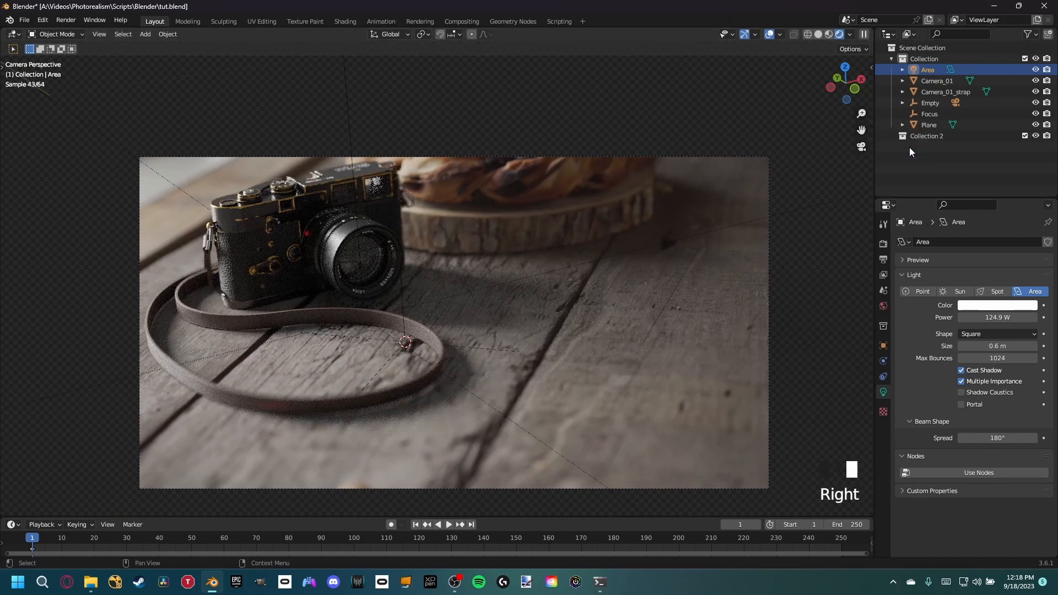
right_click(909, 147)
click(911, 145)
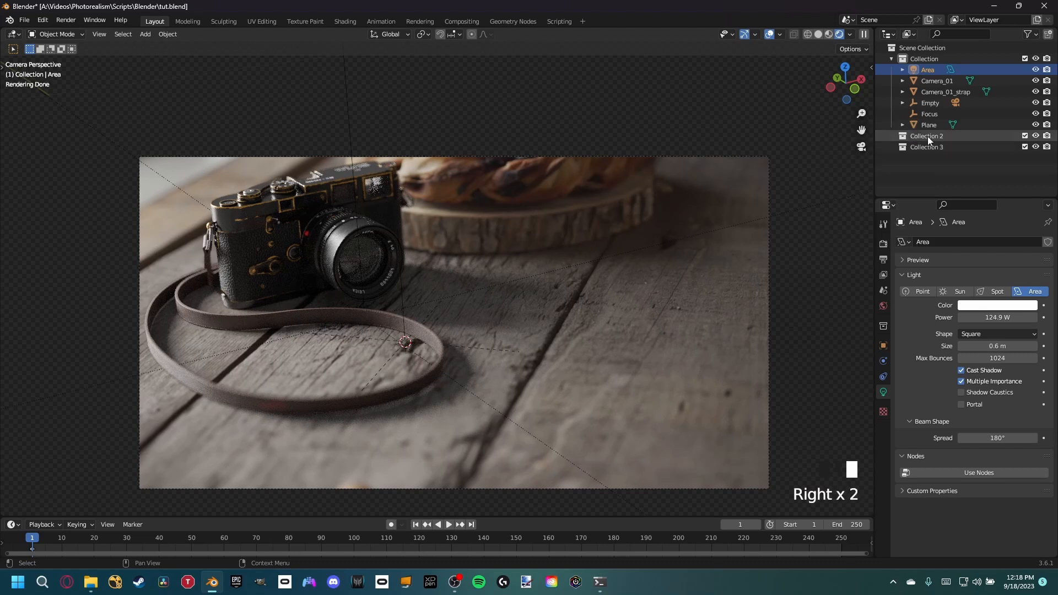
Rename the two new collections Camera and Shadow.
click(927, 137)
double_click(932, 138)
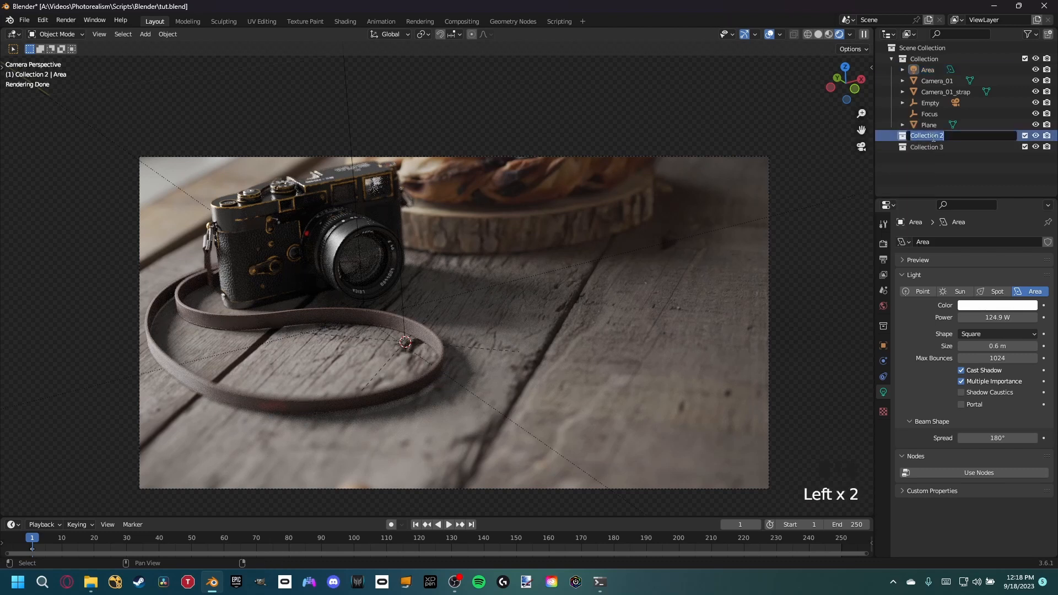
text(Camera)
click(974, 124)
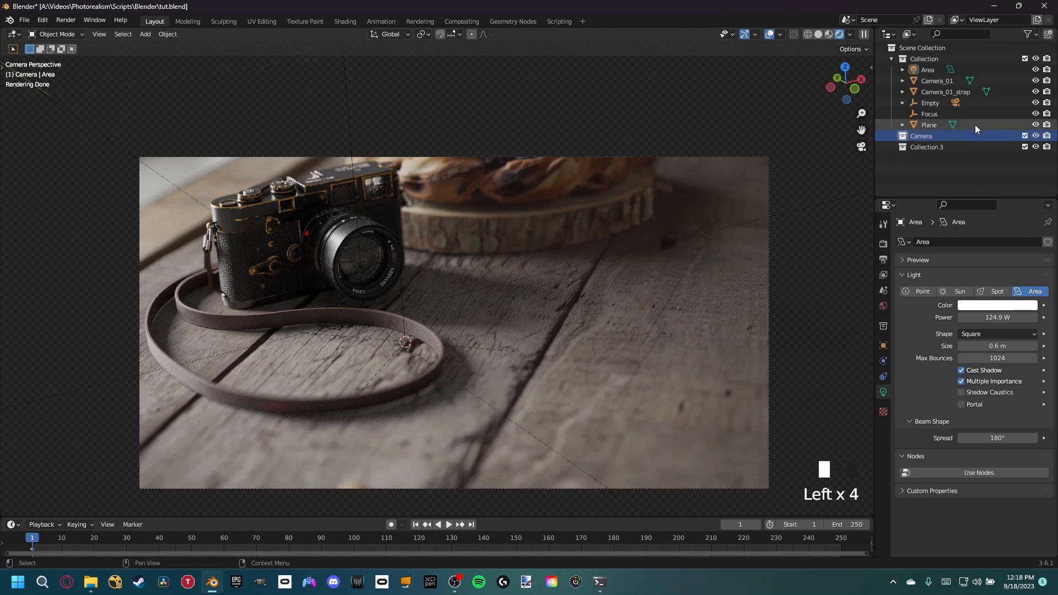
double_click(935, 147)
text(S)
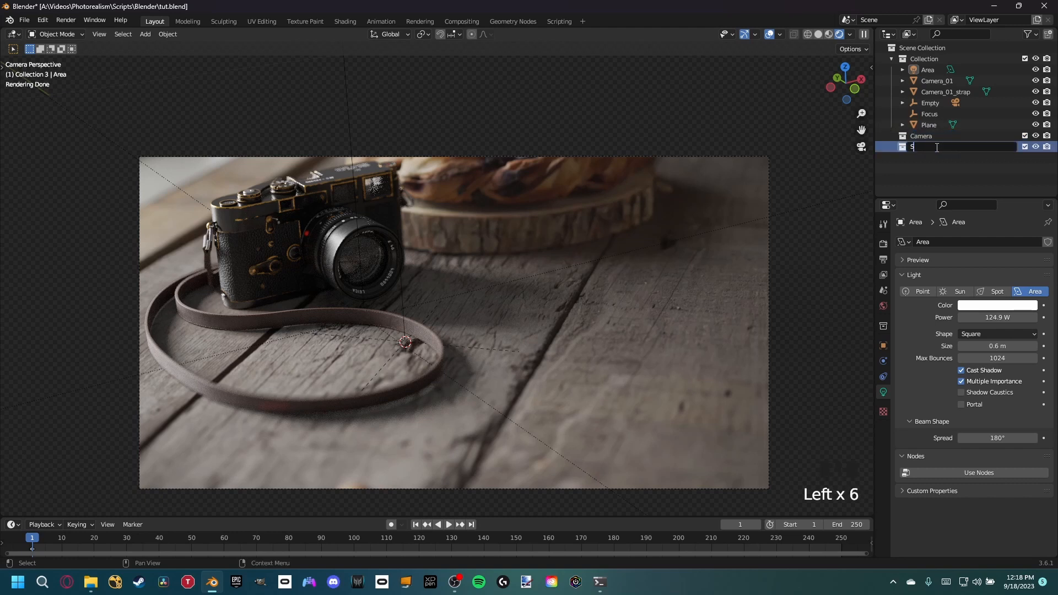
text(hadow)
key(Return)
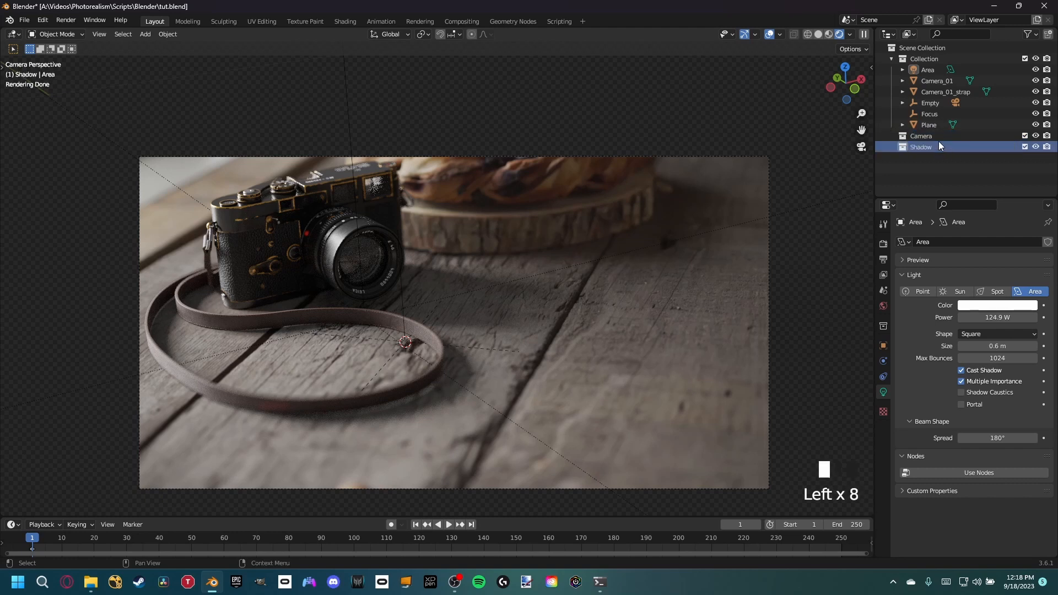
Move the Camera_01 and Camera_01_strap objects into the Camera collection.
click(938, 139)
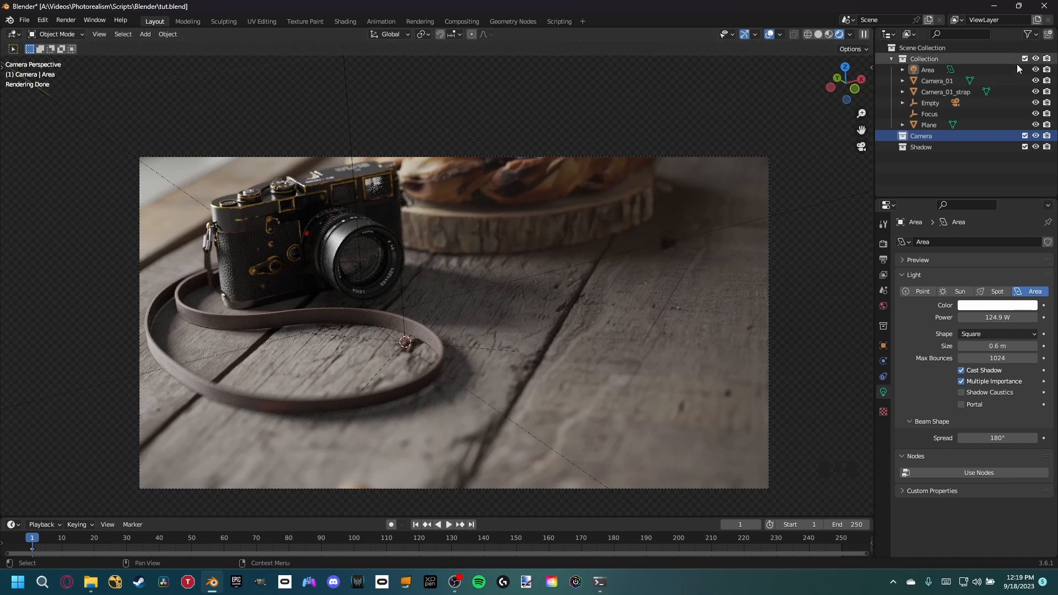
click(935, 81)
shift+click(935, 92)
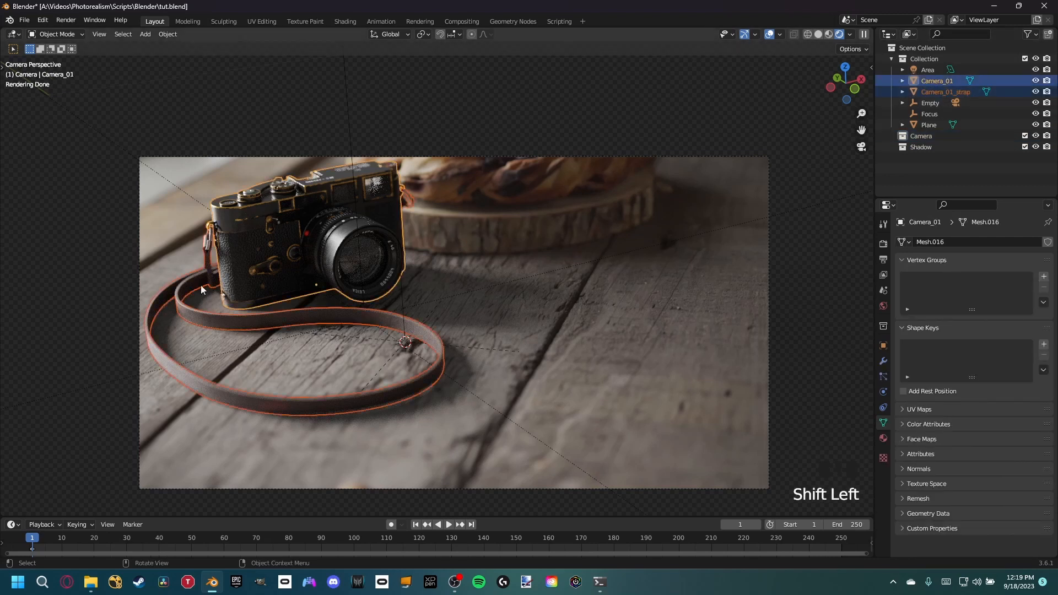
drag(938, 81, 922, 136)
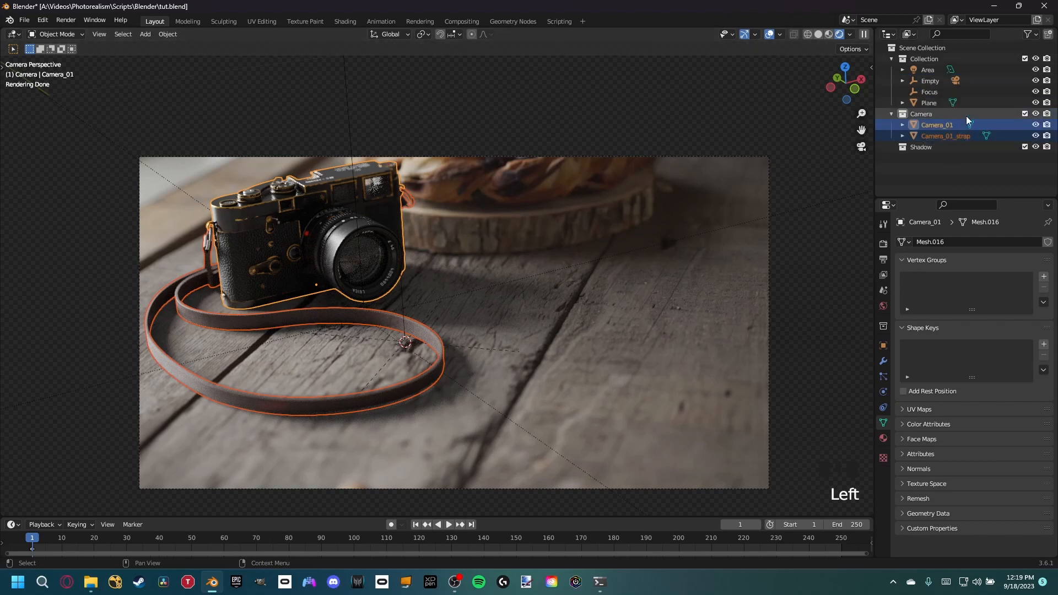
Move the Plane object into the Shadow collection and collapse the Camera and Shadow collections.
click(932, 102)
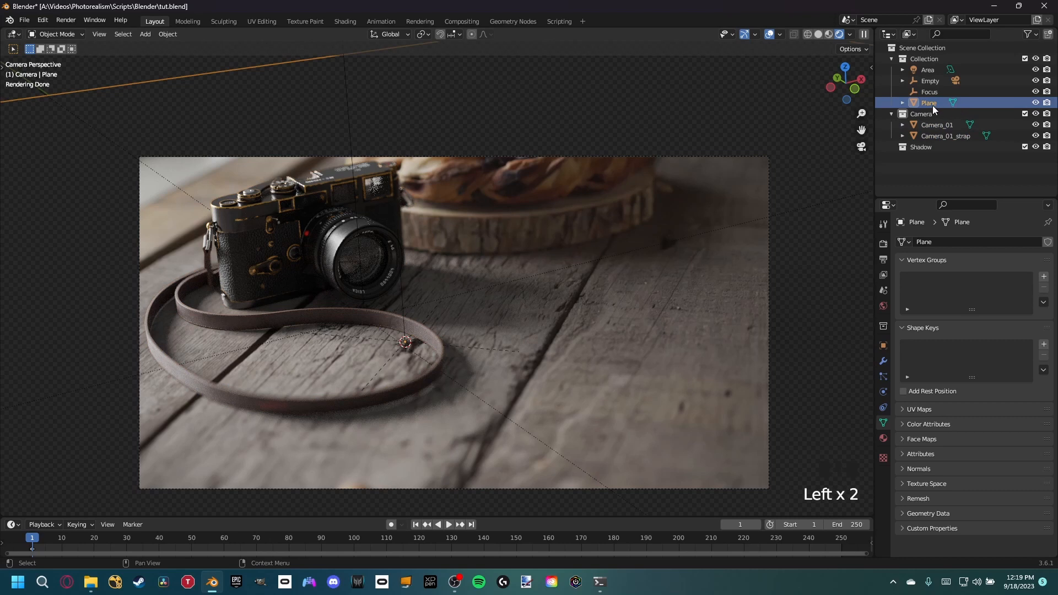
drag(933, 105, 930, 147)
click(890, 104)
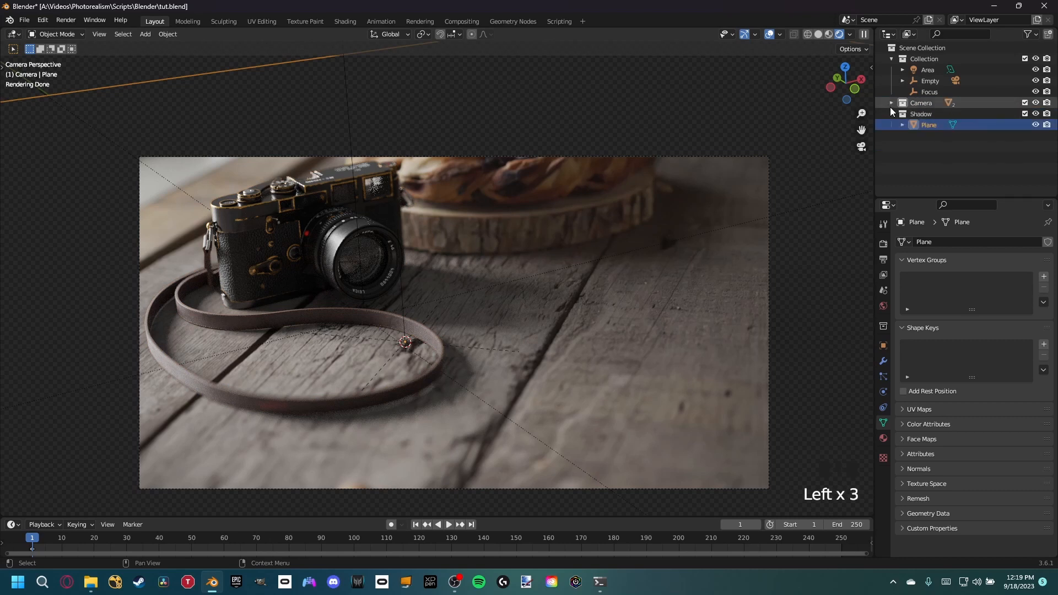
click(891, 113)
Show the Indirect Only toggles in the outliner and make the Camera collection indirect only.
click(1028, 35)
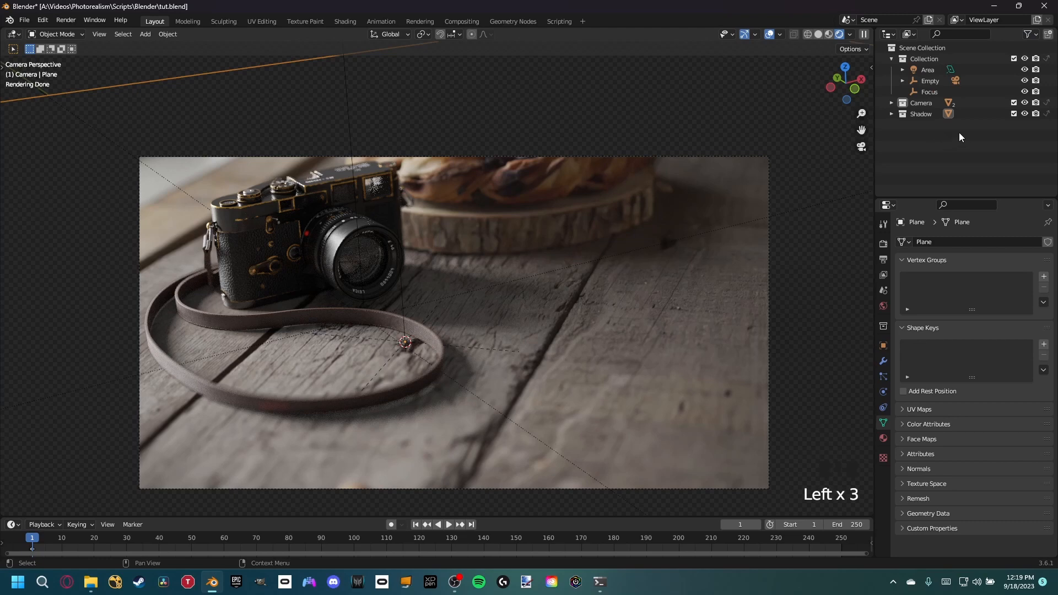
shift+middle_drag(500, 250, 589, 258)
scroll(560, 287, up, 2)
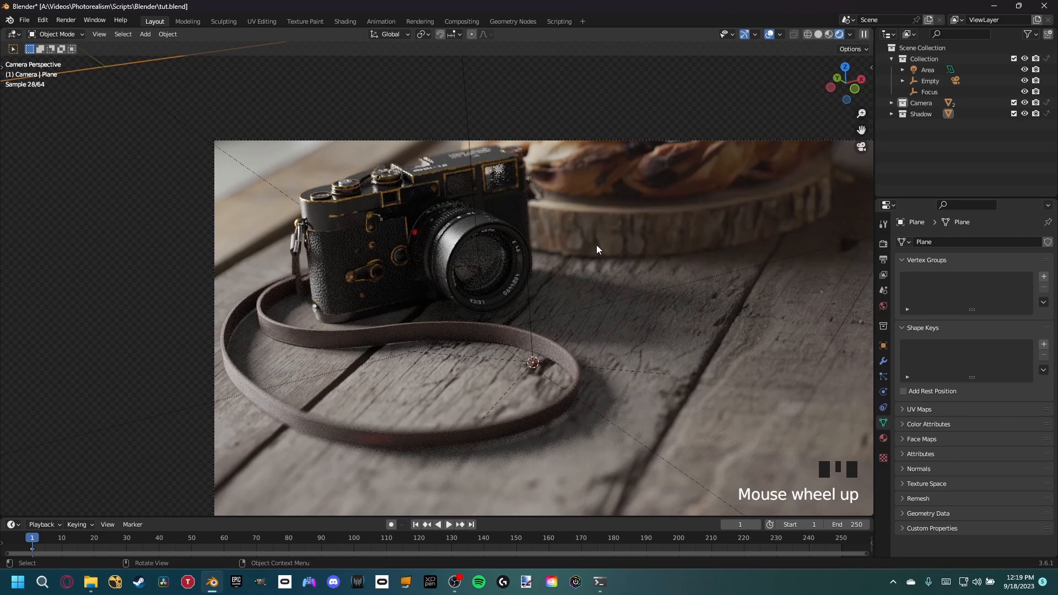
click(918, 103)
click(1046, 103)
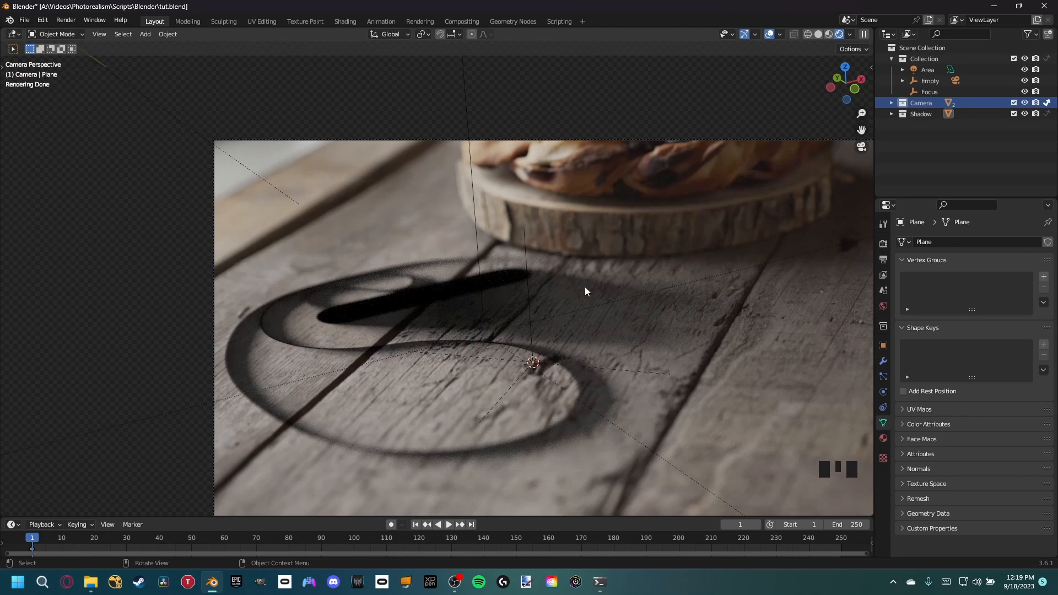
Rename the current view layer Shadow, and add a new view layer named Camera.
click(995, 20)
text(Shadow)
key(Return)
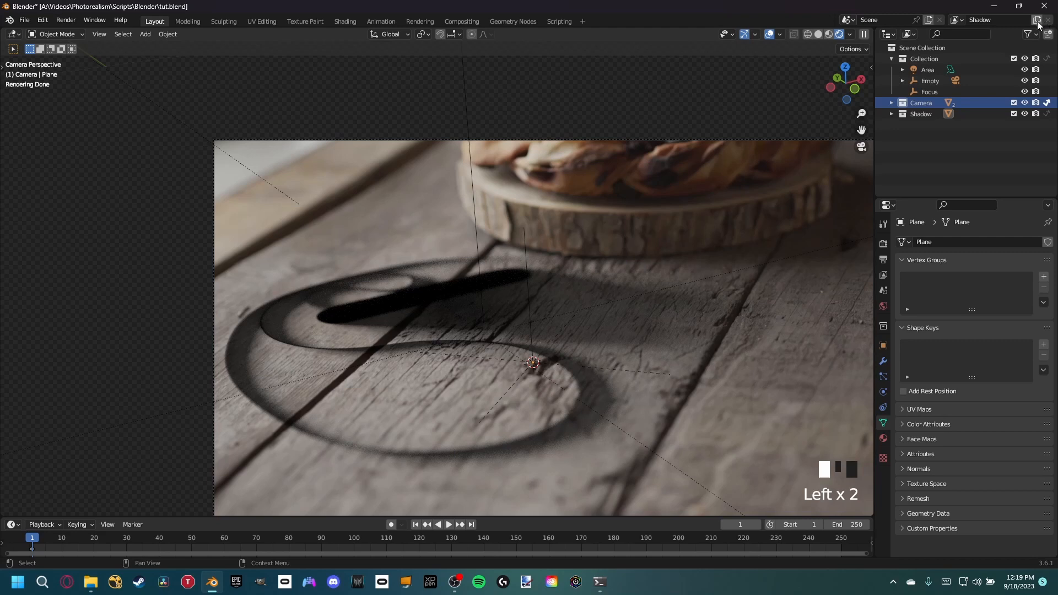
click(1036, 20)
click(1007, 42)
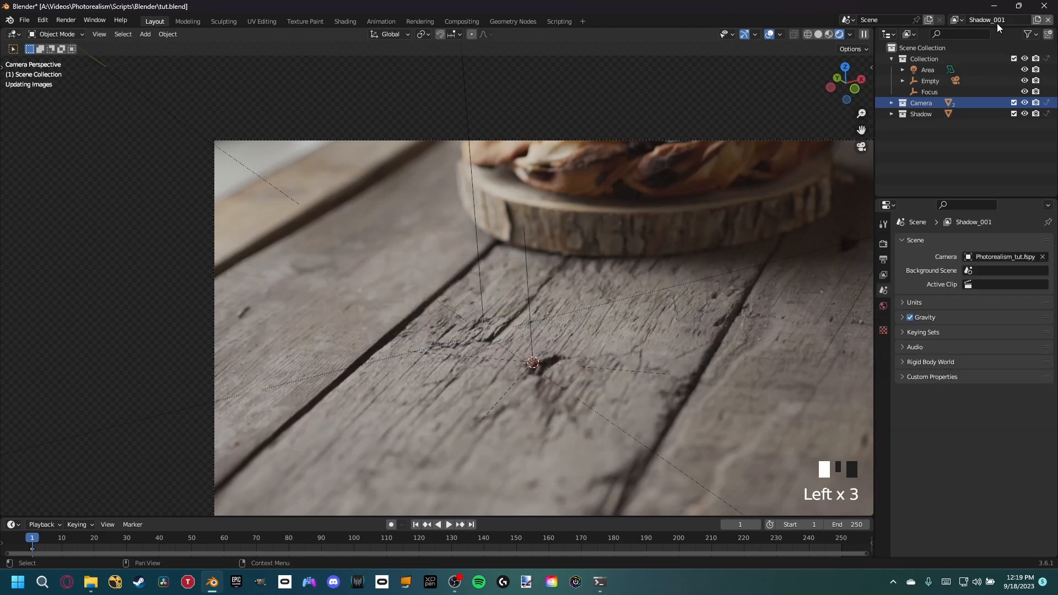
click(999, 20)
text(Camera)
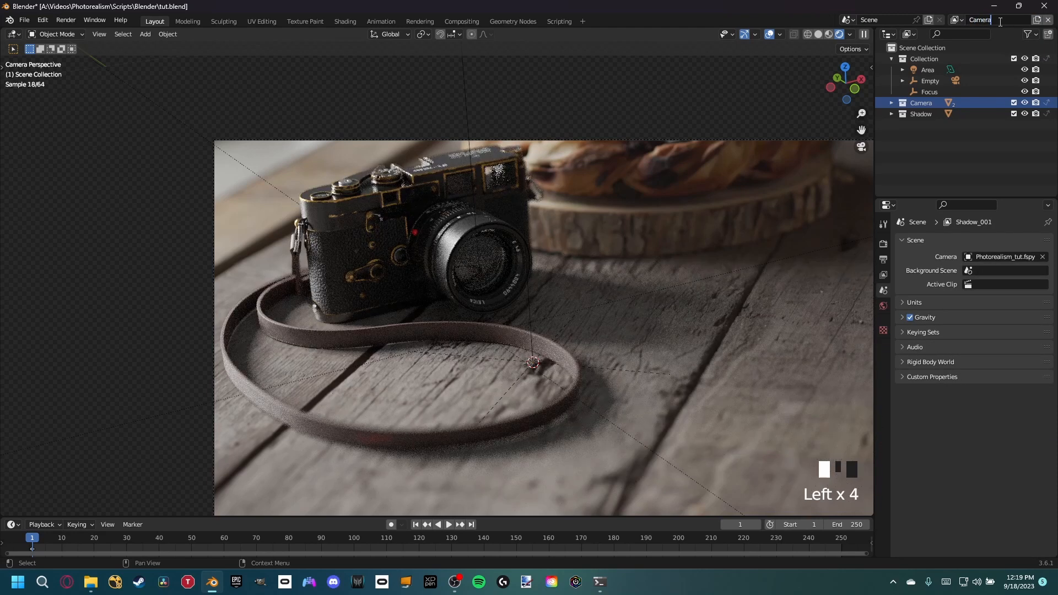
key(Return)
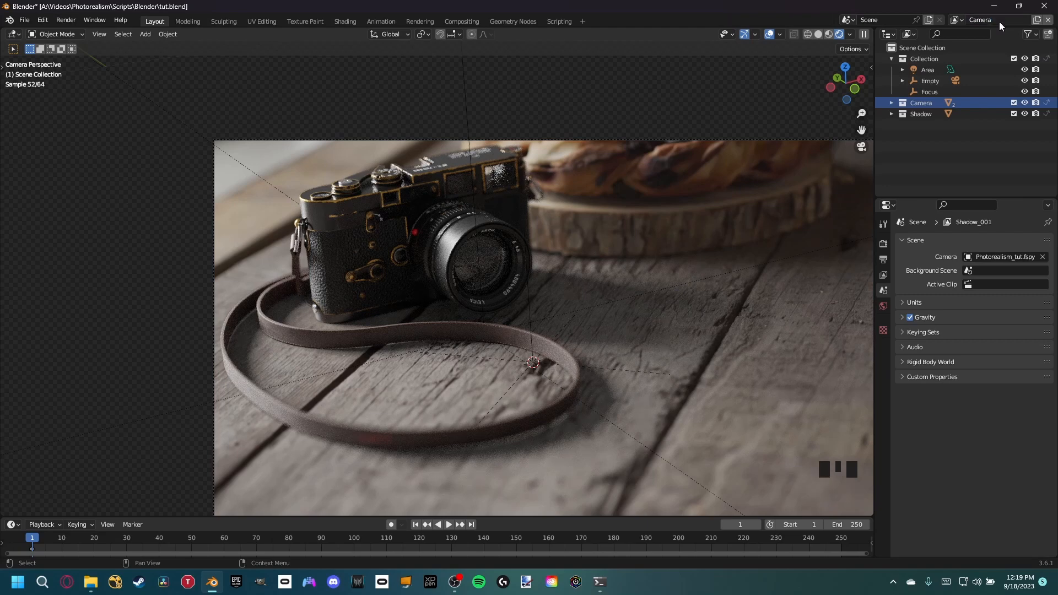
Make the Shadow collection indirect only in the Camera view layer, and compare the Shadow and Camera view layers, ending on Camera.
click(1049, 115)
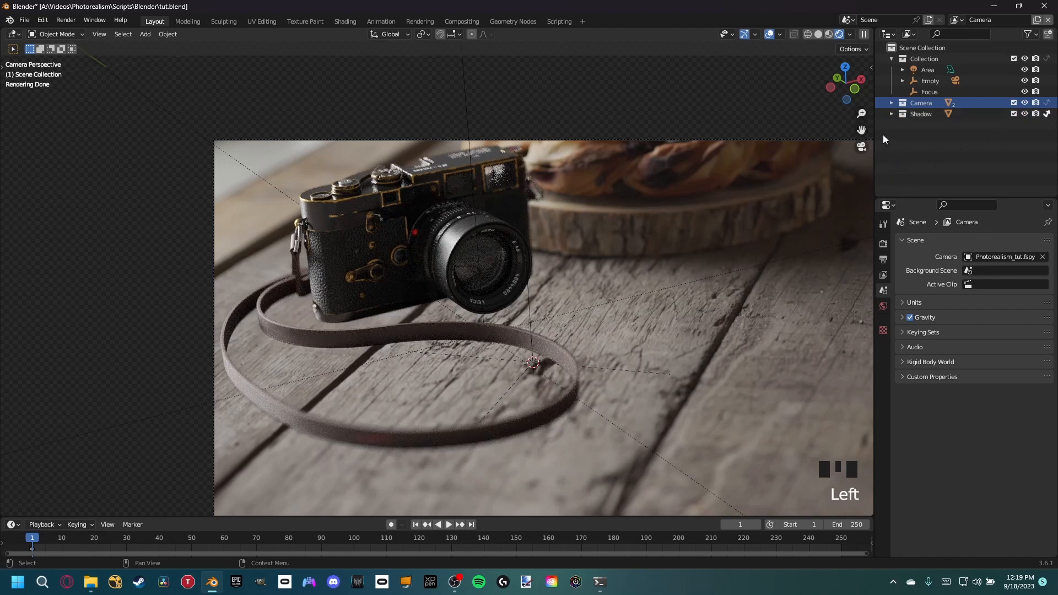
click(955, 20)
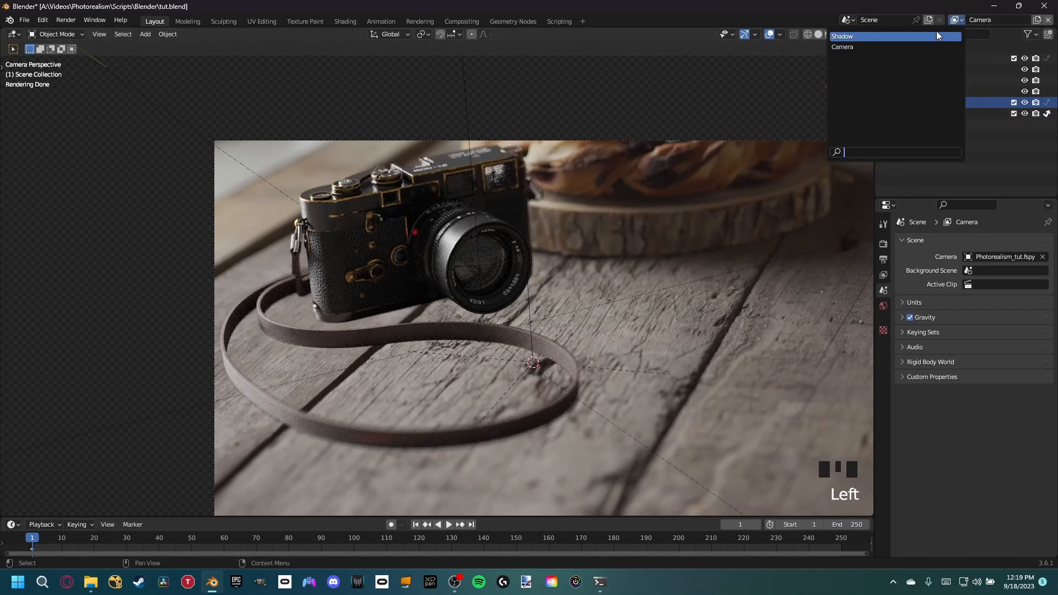
click(937, 35)
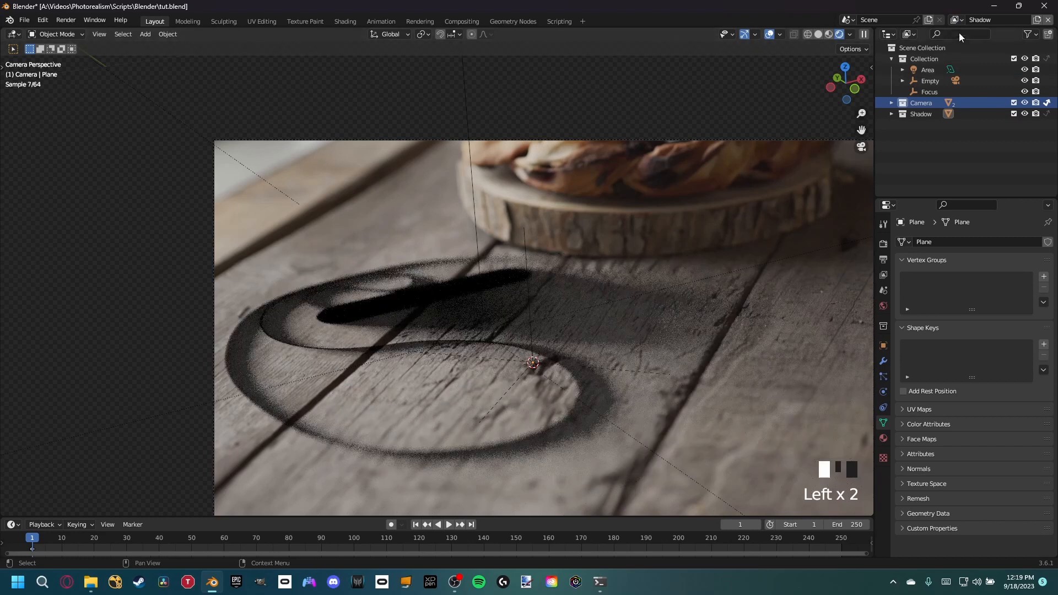
click(955, 19)
click(923, 47)
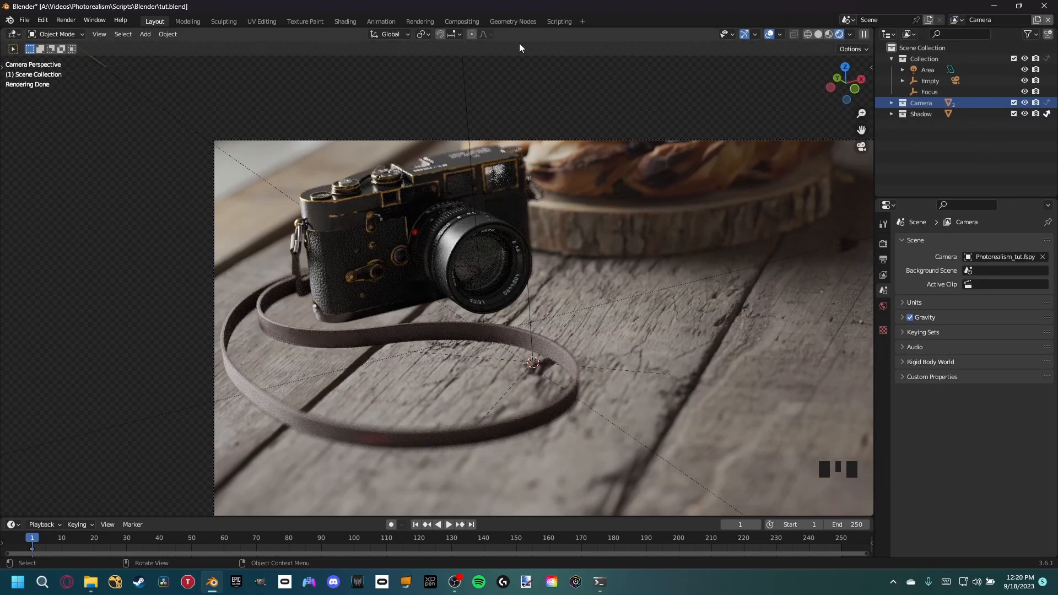
Return to the Compositing workspace and set the existing Render Layers node to the Camera view layer.
click(461, 21)
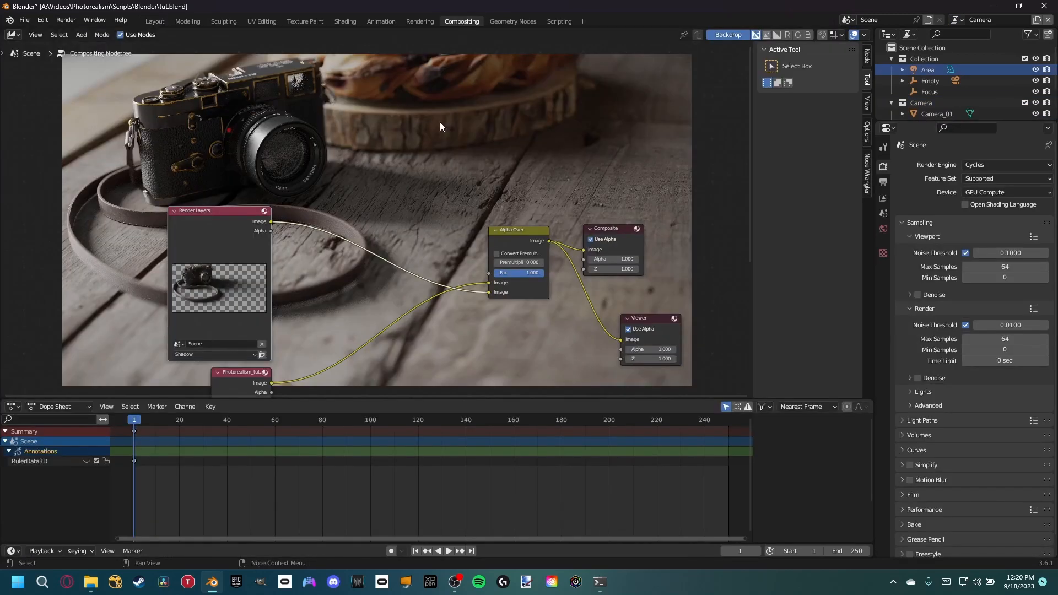
key(Home)
drag(303, 153, 293, 104)
click(257, 218)
click(250, 234)
middle_drag(293, 108, 318, 196)
Duplicate the Render Layers node, place the copy between the original and the photo node, and set it to the Shadow view layer.
key(shift+d)
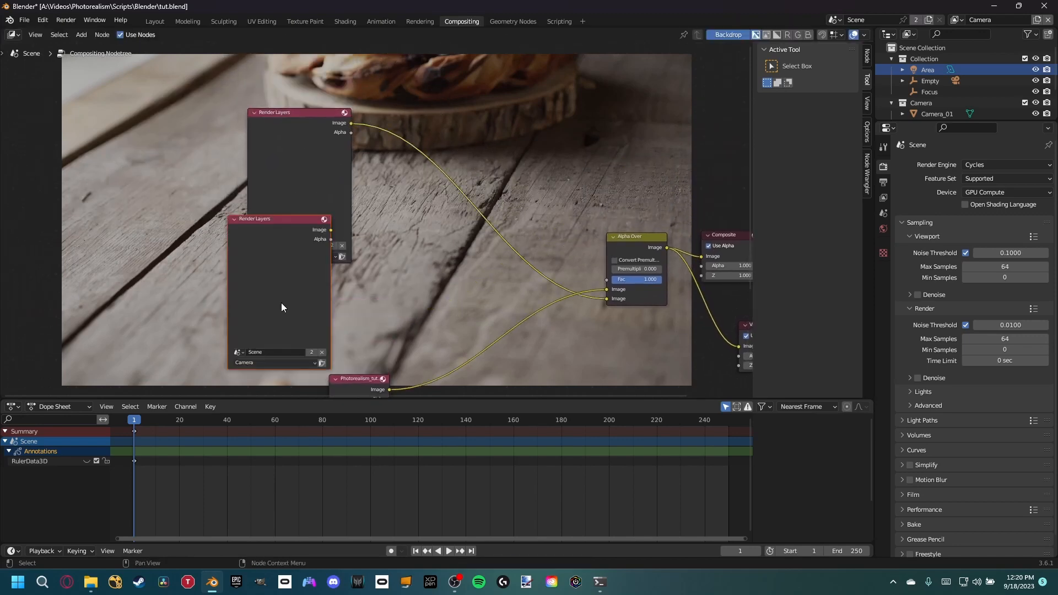
click(263, 276)
middle_drag(327, 265, 343, 231)
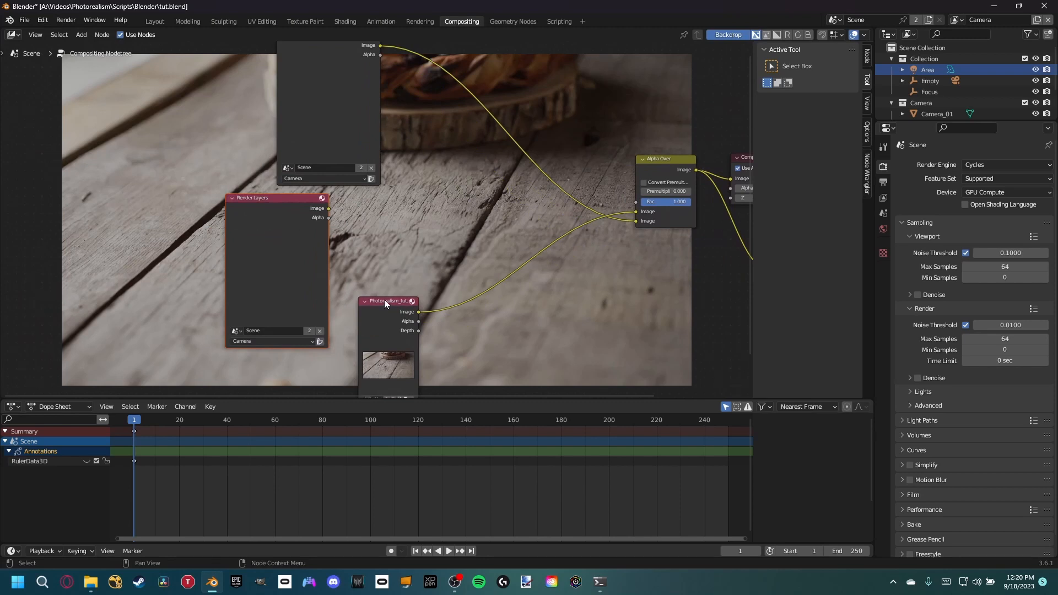
drag(385, 302, 413, 342)
click(276, 342)
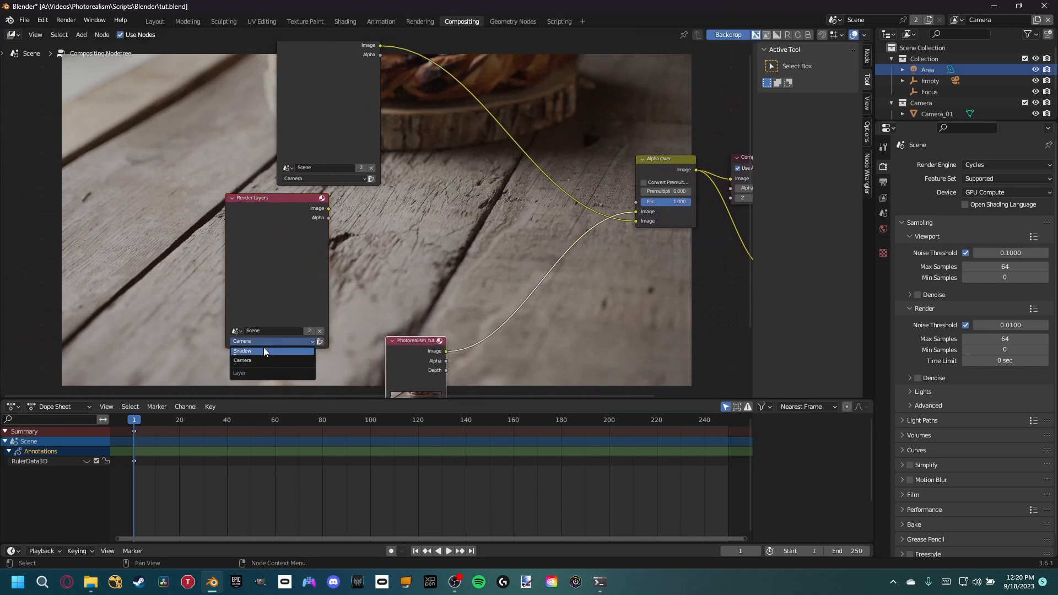
click(262, 353)
middle_drag(387, 191, 352, 260)
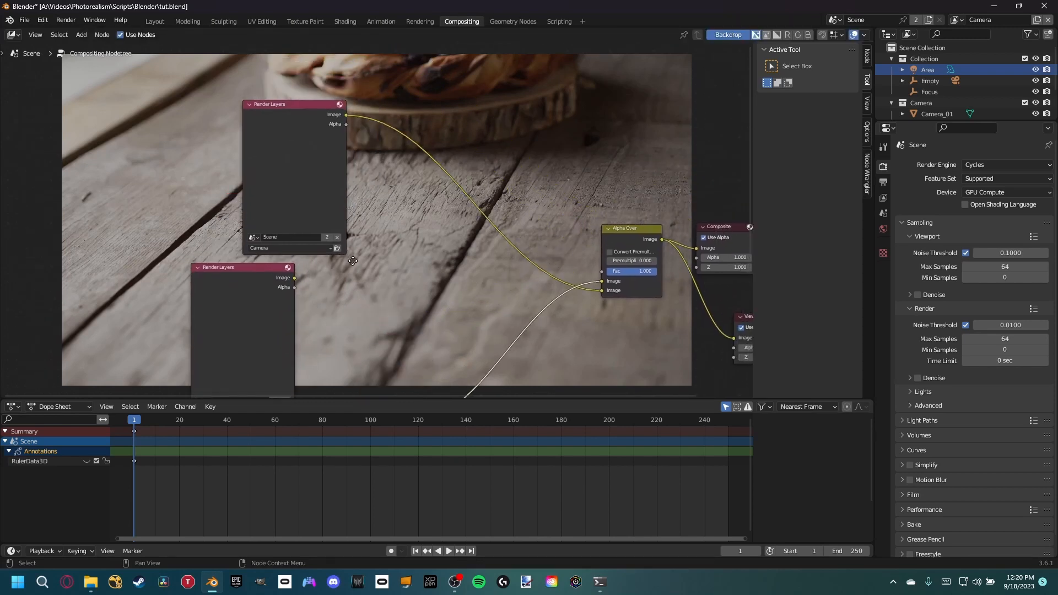
middle_drag(242, 216, 272, 110)
drag(280, 206, 317, 207)
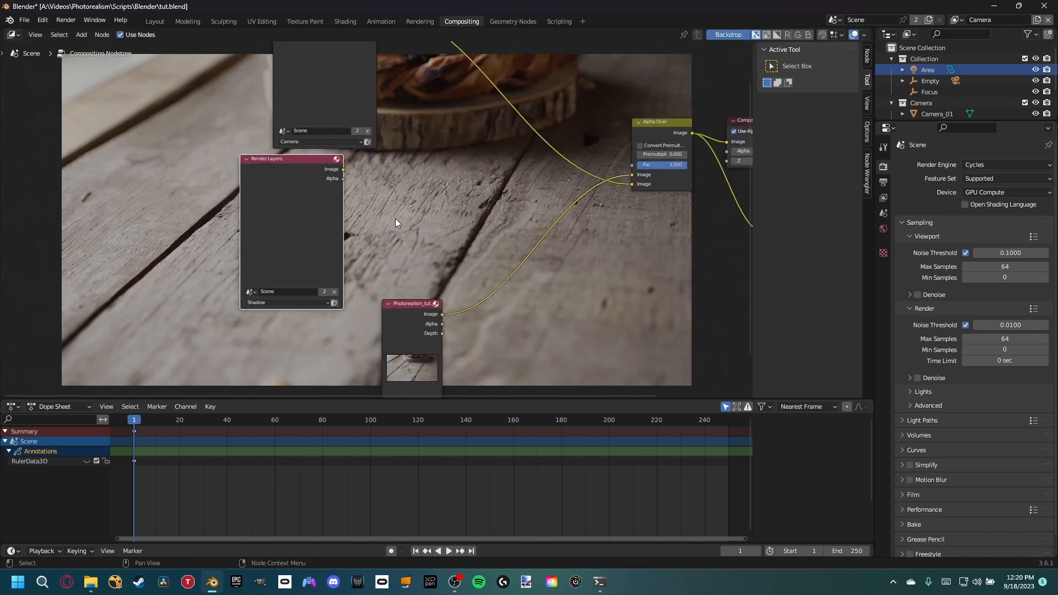
Render the current frame as a still image with both view layers.
middle_drag(396, 218, 391, 230)
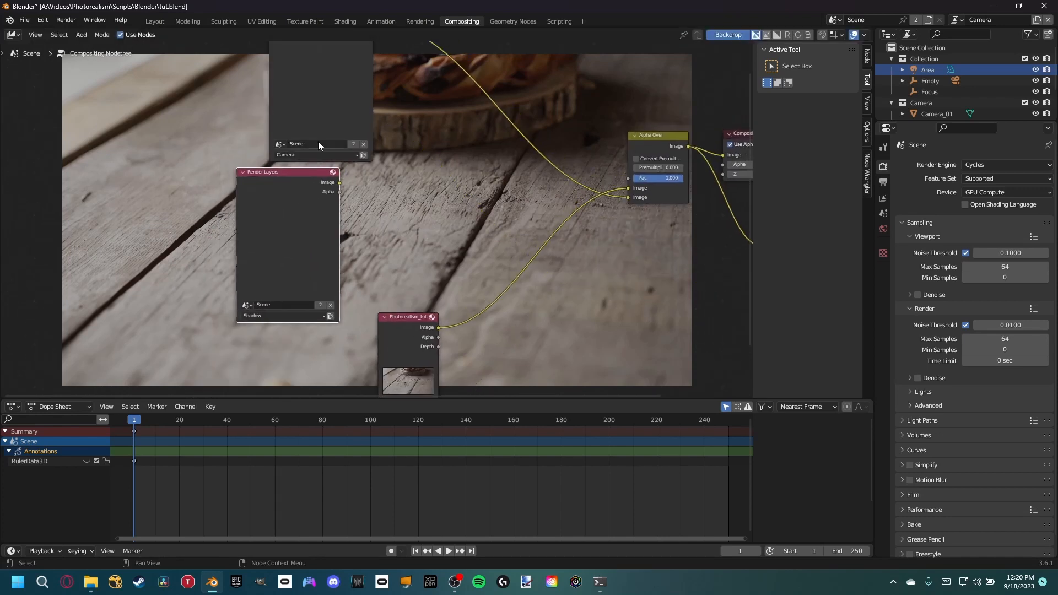
click(66, 20)
click(82, 32)
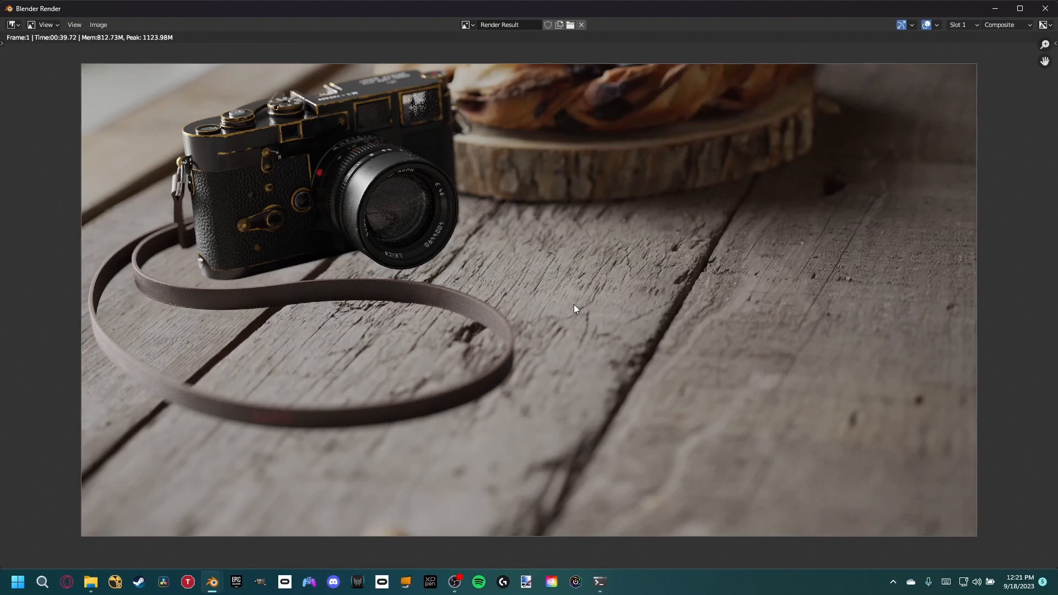
Close the render window and move the Composite node slightly farther from the Alpha Over node.
click(1045, 9)
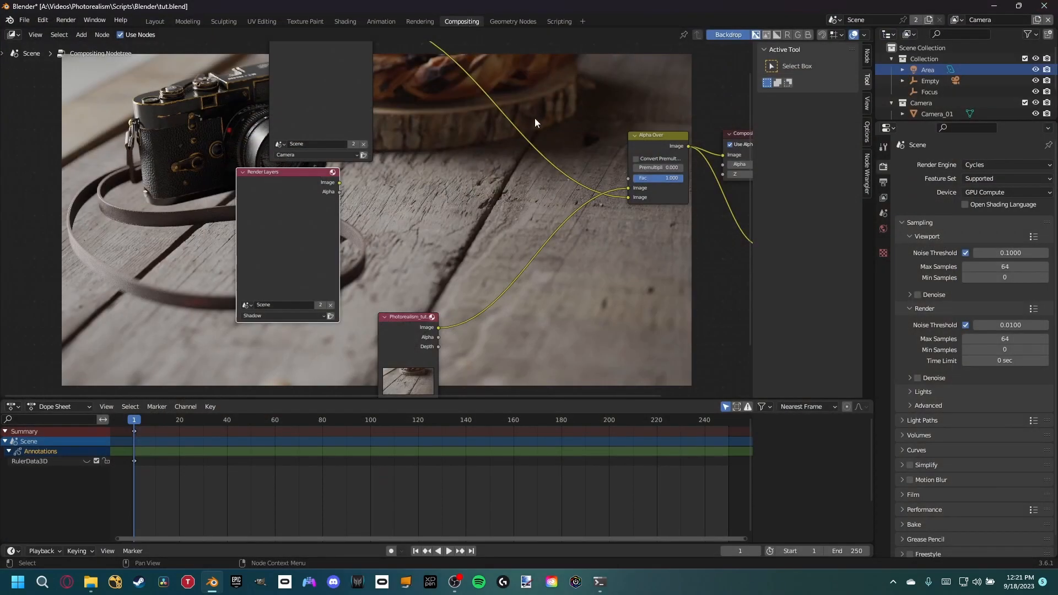
middle_drag(535, 120, 389, 197)
middle_drag(462, 167, 452, 133)
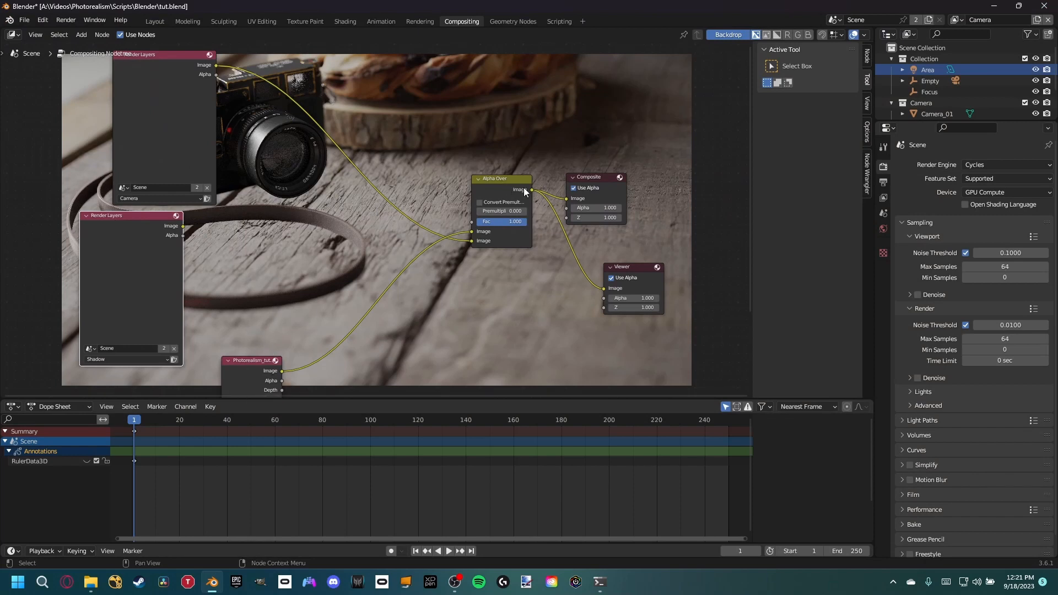
drag(594, 184, 611, 170)
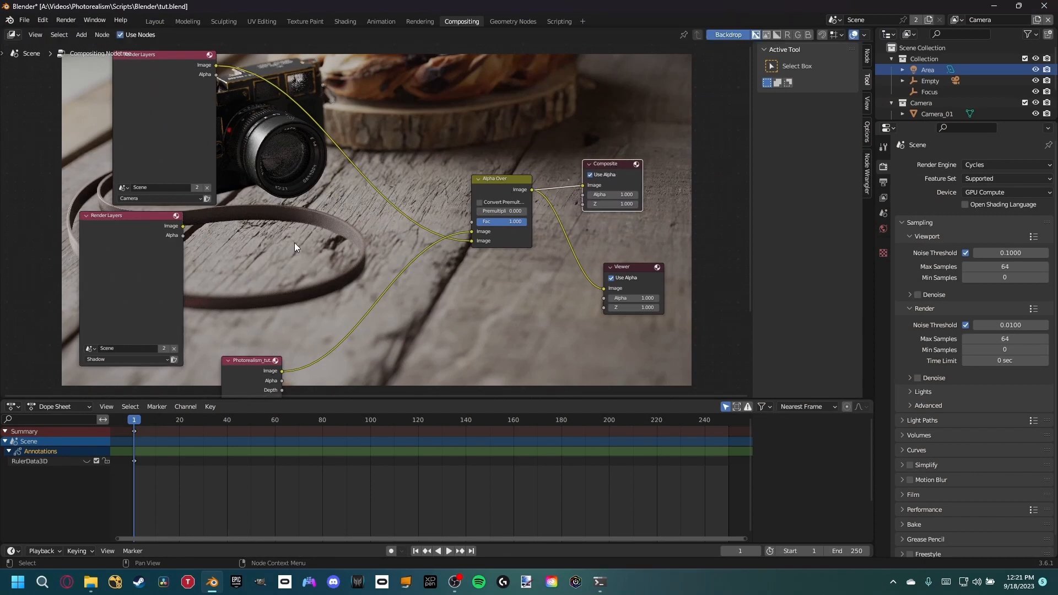
middle_drag(298, 242, 354, 241)
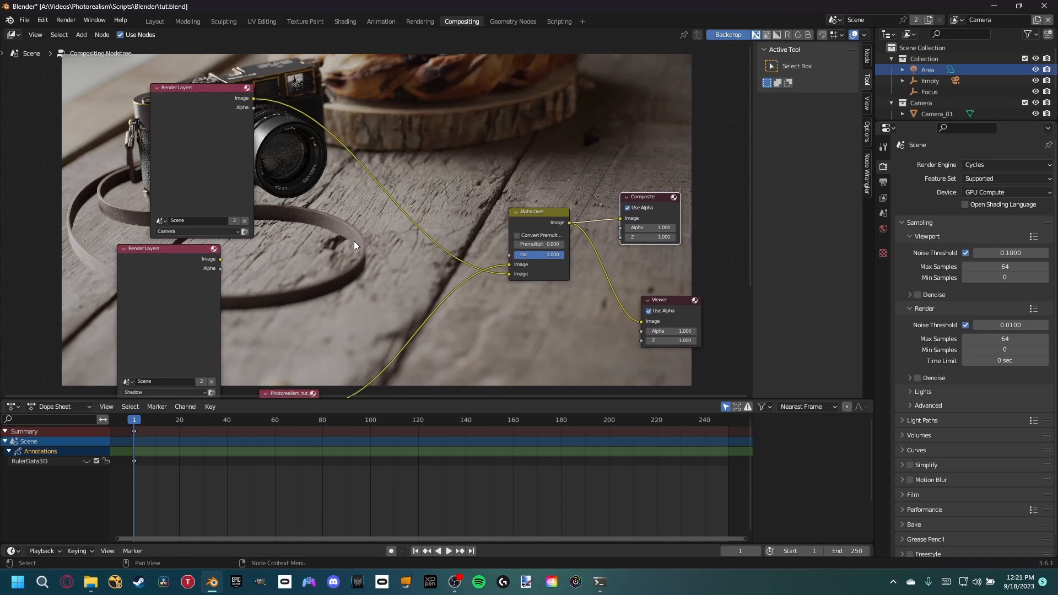
Duplicate the Alpha Over node, insert the copy between the Camera Render Layers and the original, and connect the Camera image to its second Image input.
click(533, 217)
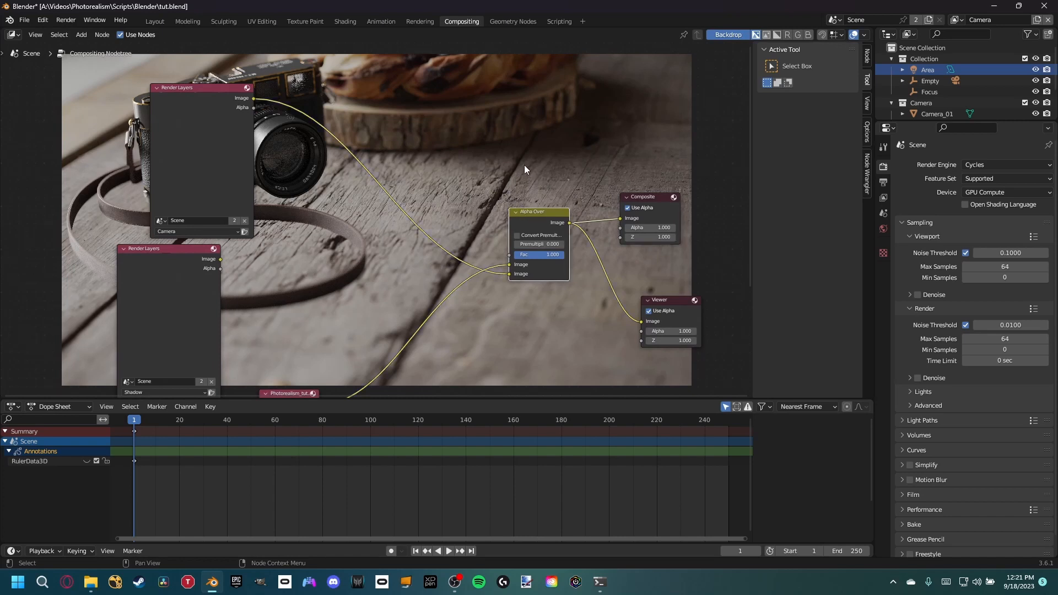
key(ctrl+c)
click(441, 168)
key(ctrl+v)
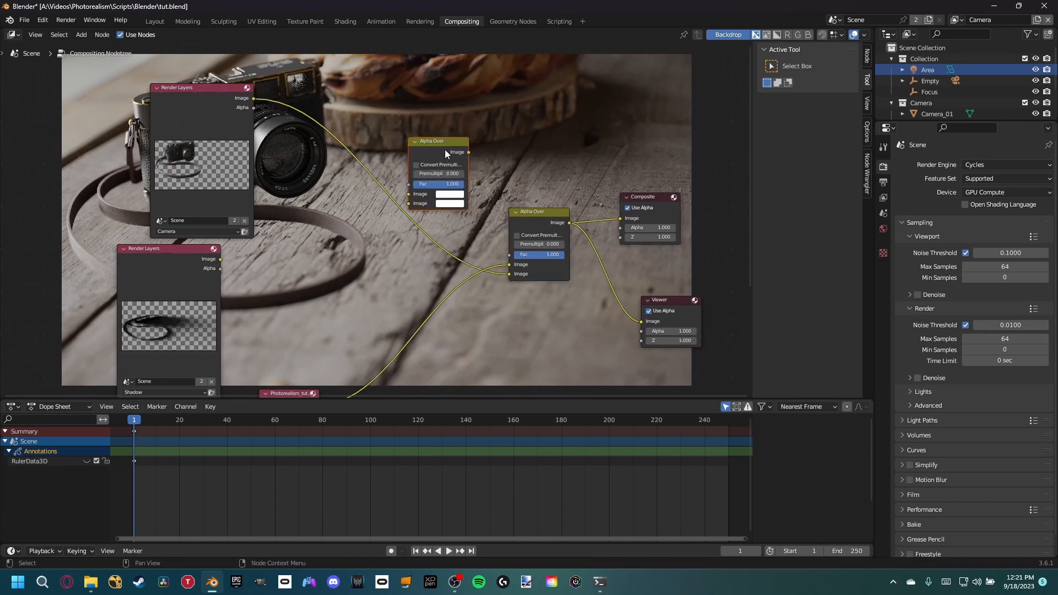
drag(445, 150, 437, 174)
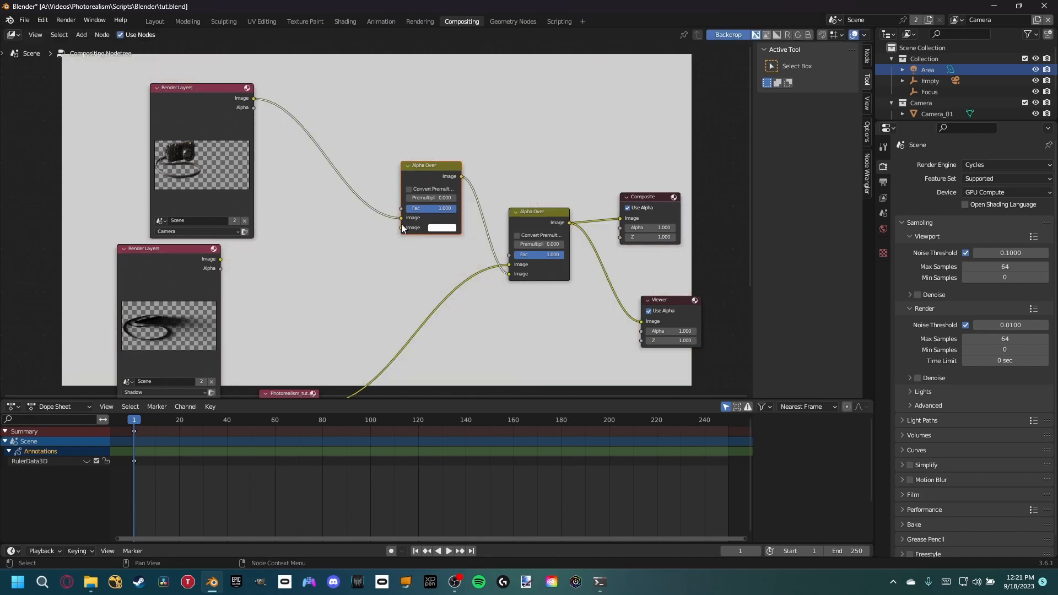
drag(401, 218, 403, 226)
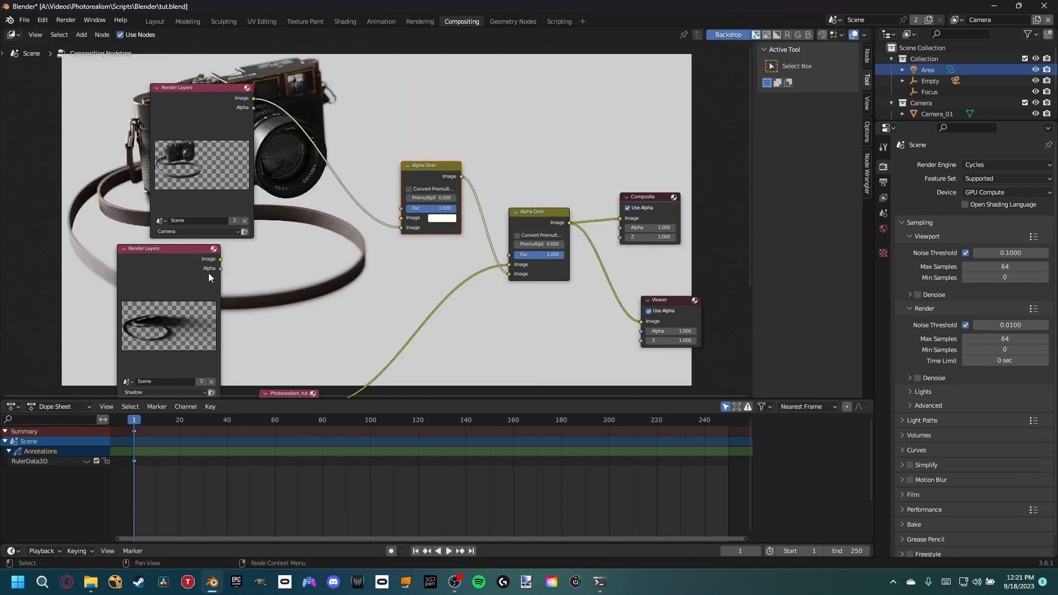
Move the Shadow Render Layers node closer and connect its Image output to the first Image input of the new Alpha Over node.
drag(169, 291, 213, 289)
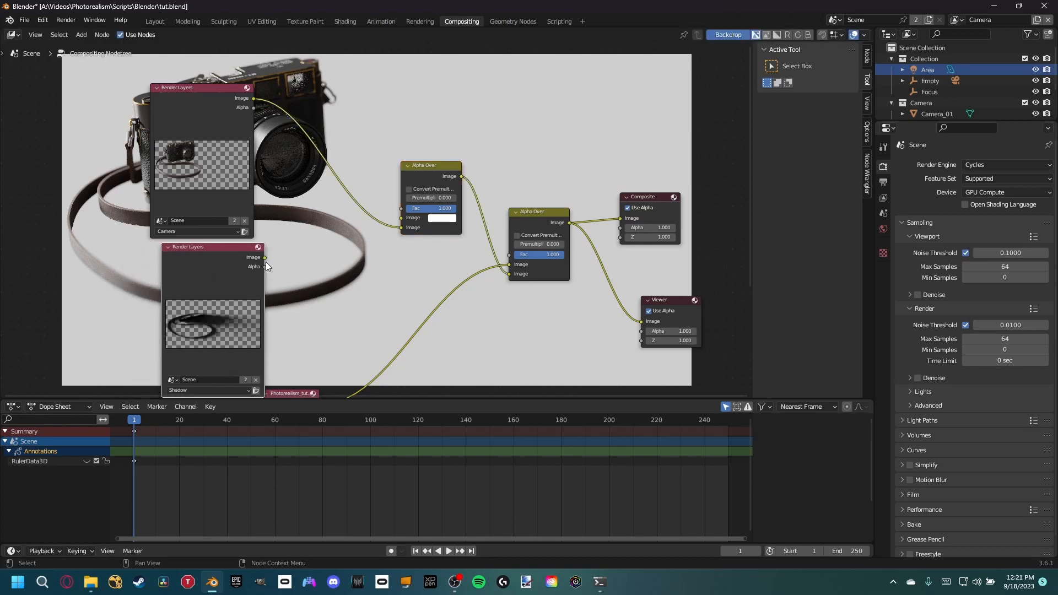
drag(265, 259, 271, 256)
drag(367, 220, 401, 218)
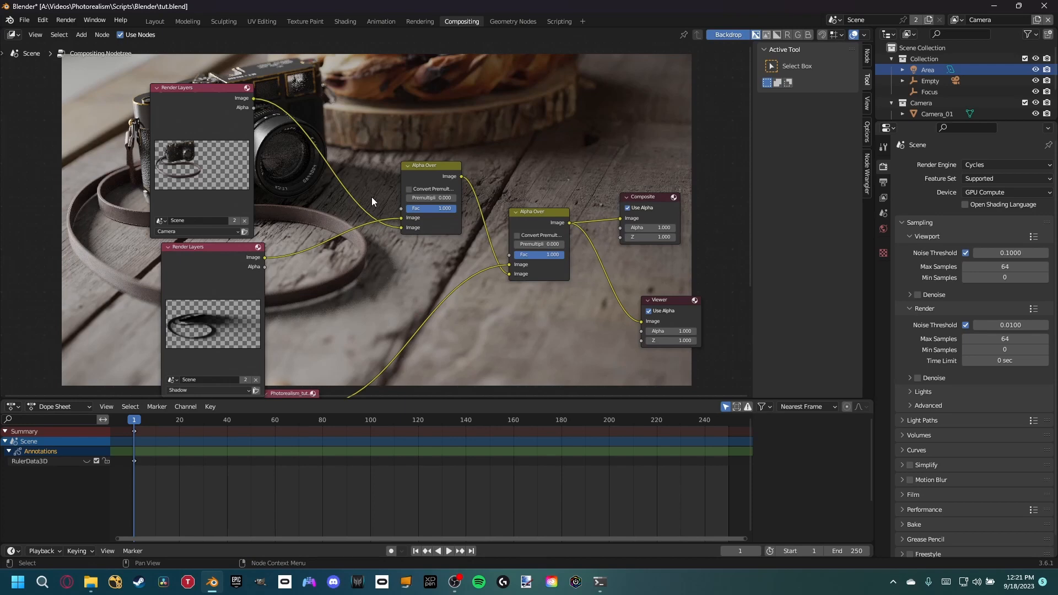
mouse_move(441, 246)
middle_down()
mouse_move(447, 231)
mouse_move(443, 248)
middle_up()
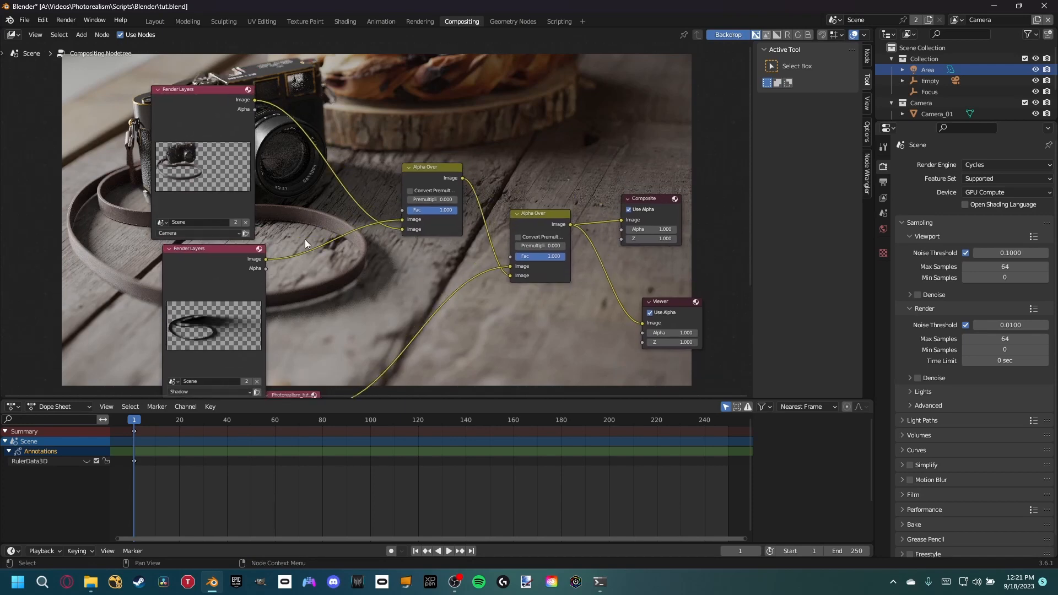
middle_drag(404, 327, 470, 319)
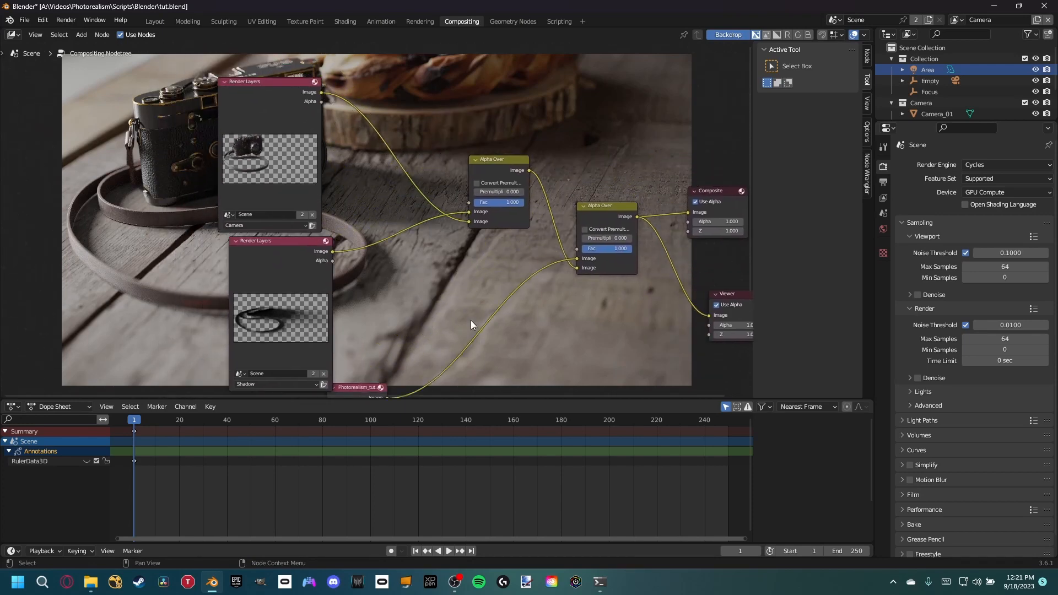
Move the Camera and Shadow Render Layers nodes away from the Alpha Over nodes to make room for another node.
drag(281, 276, 185, 285)
drag(277, 107, 152, 98)
middle_drag(274, 132, 262, 161)
middle_drag(422, 166, 395, 206)
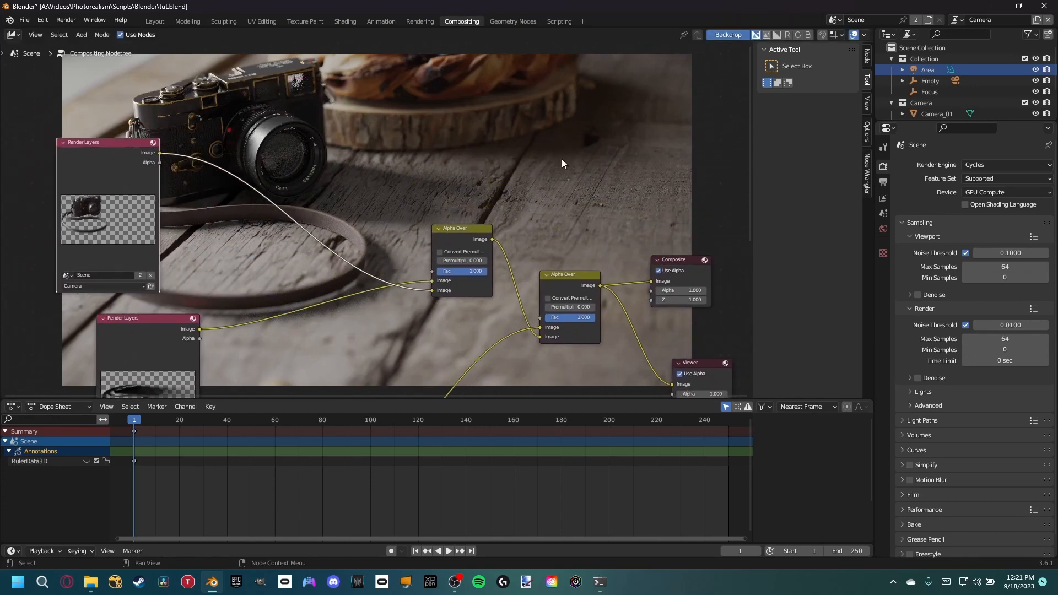
middle_drag(342, 269, 398, 234)
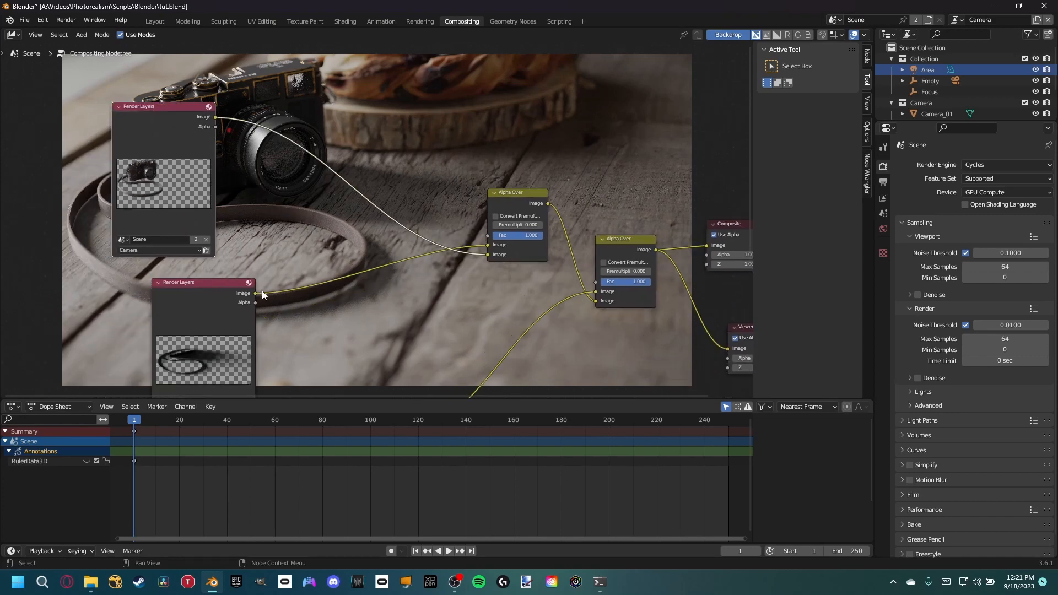
drag(245, 304, 207, 302)
Add a Color Balance node on the link between the Shadow Render Layers and the first Alpha Over node.
key(shift+a)
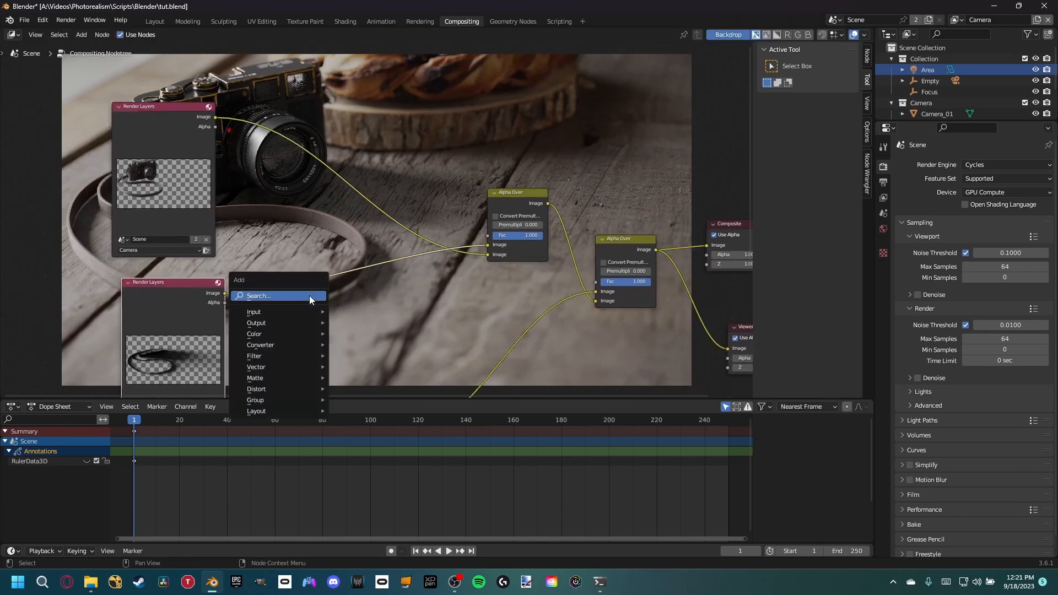
text(color)
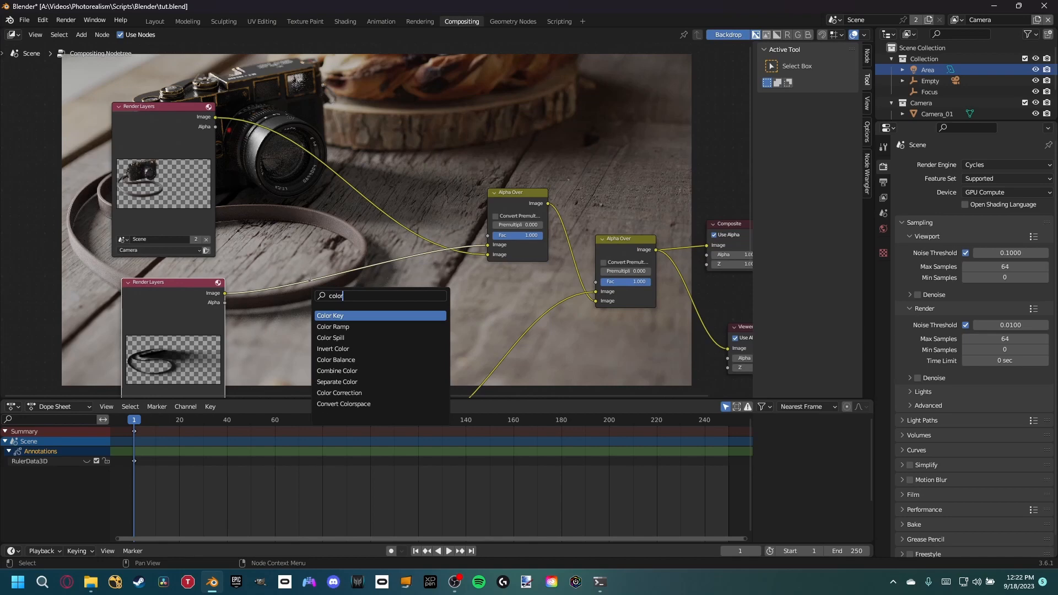
click(335, 359)
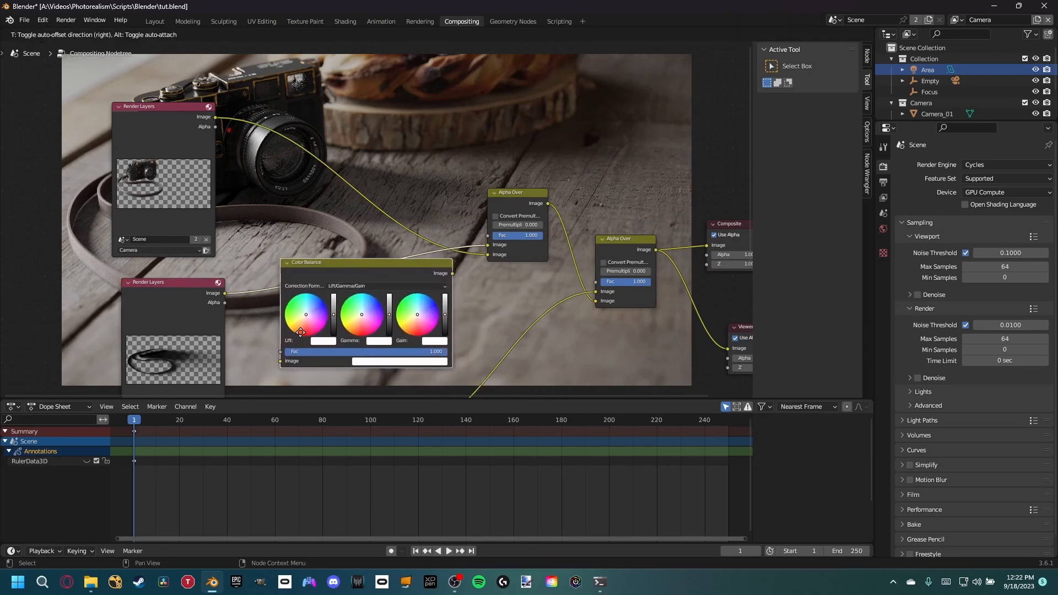
click(300, 332)
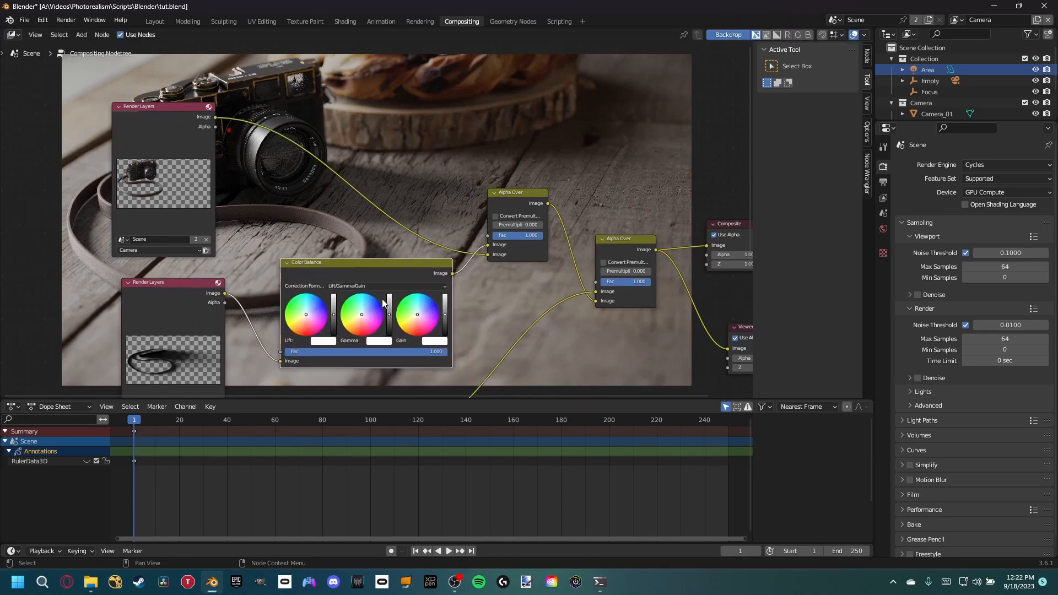
Set the Color Balance node's Gamma to a bright saturated red, and space it apart from the first Alpha Over node.
scroll(386, 301, up, 3)
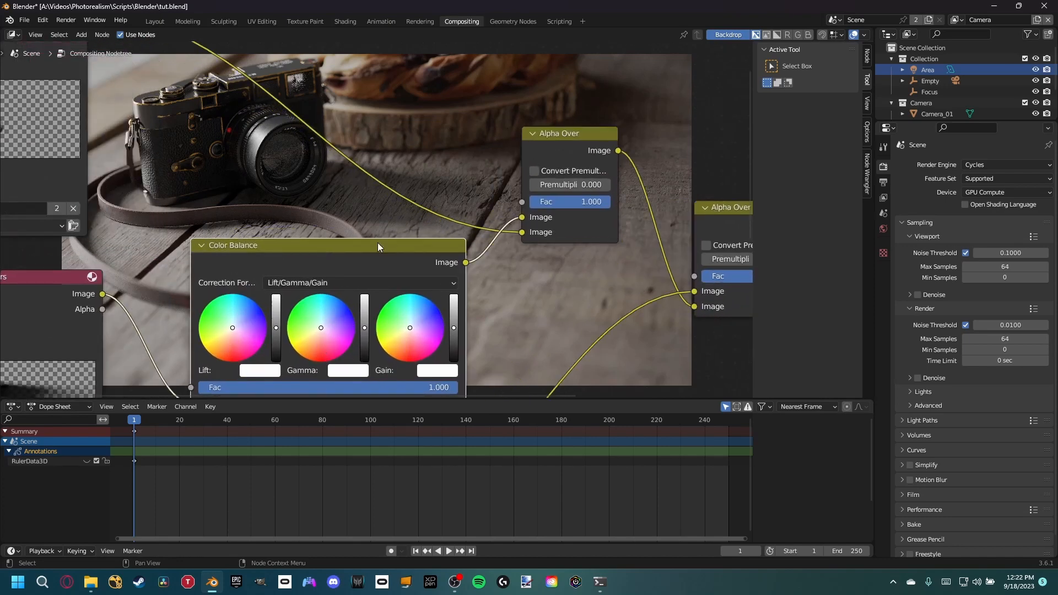
middle_drag(485, 219, 536, 251)
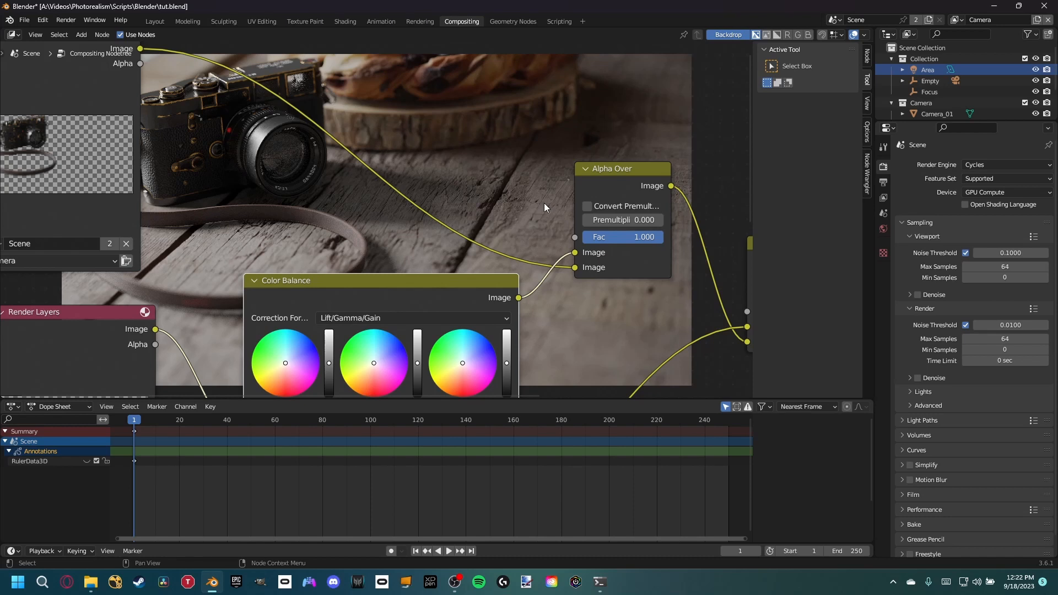
middle_drag(514, 218, 467, 201)
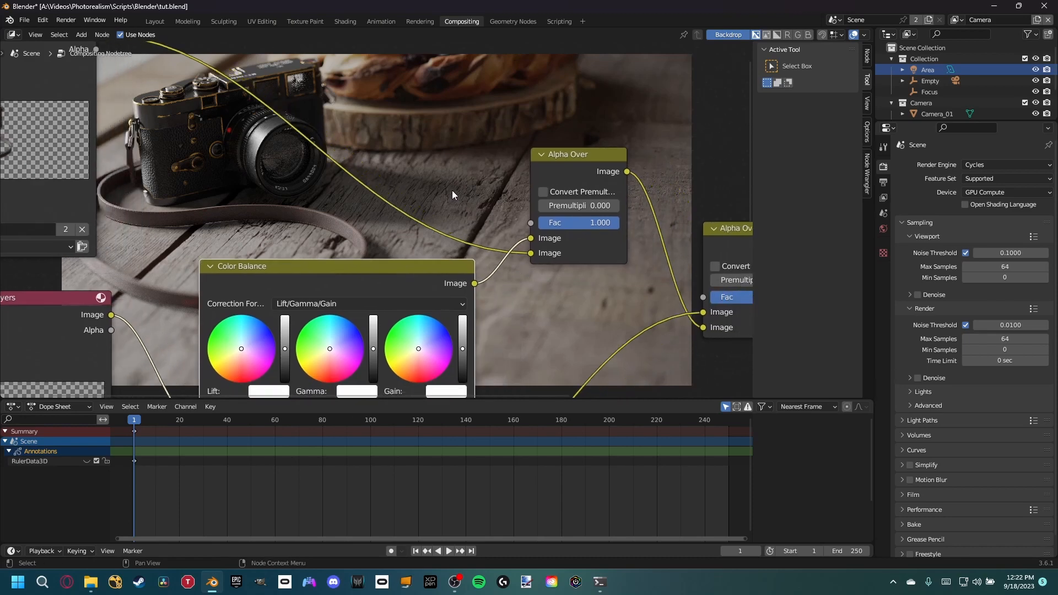
middle_drag(477, 208, 521, 185)
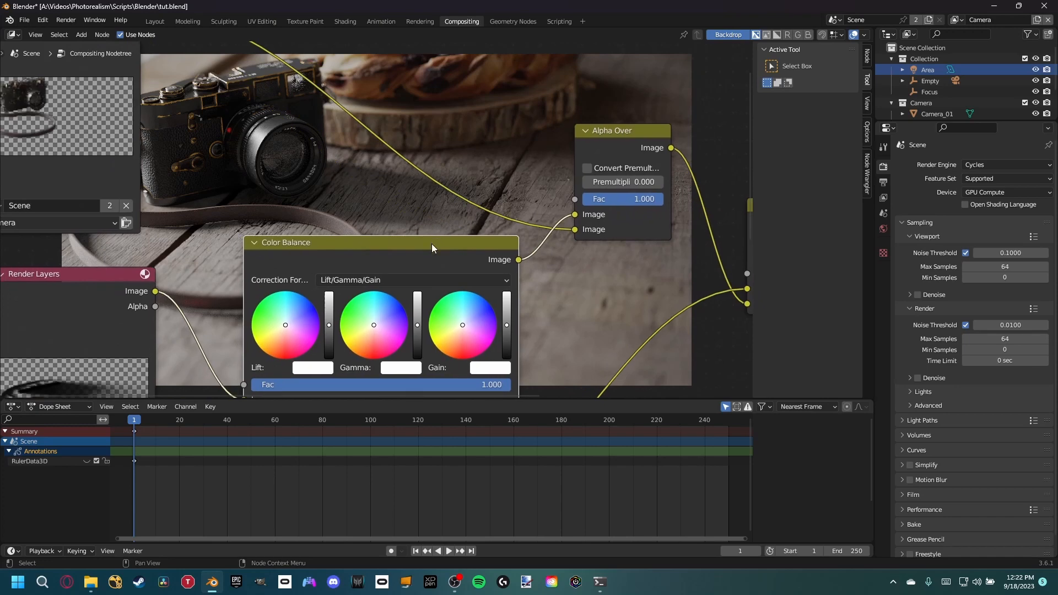
drag(411, 253, 381, 251)
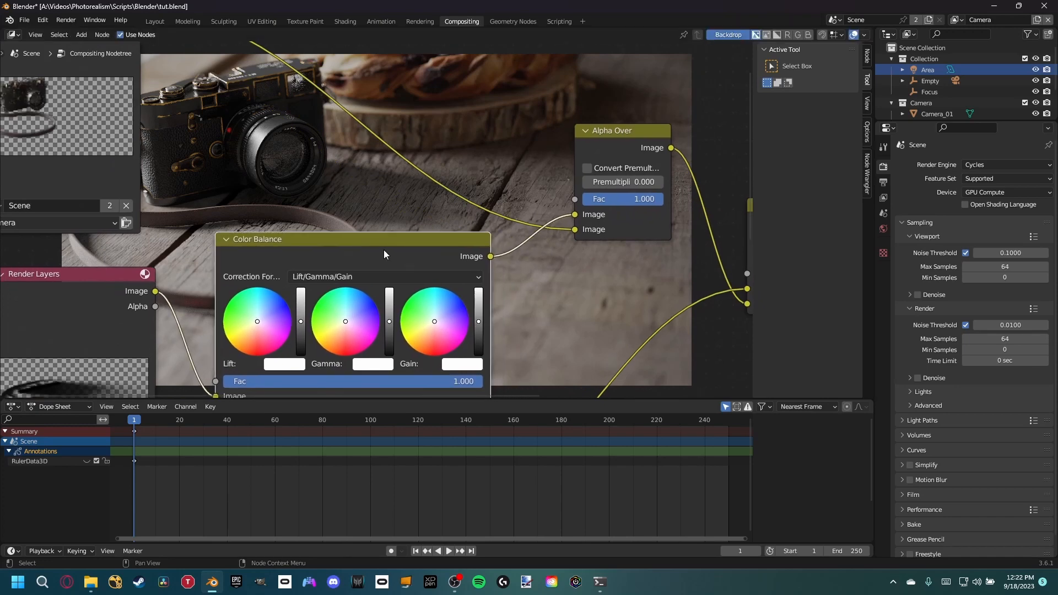
middle_drag(475, 215, 418, 240)
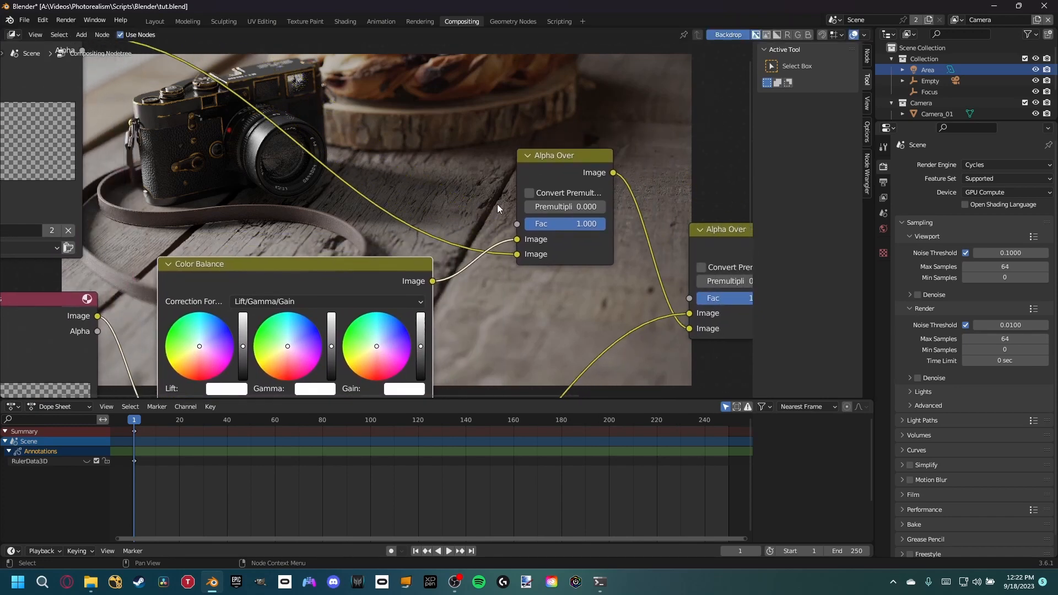
middle_drag(497, 204, 495, 206)
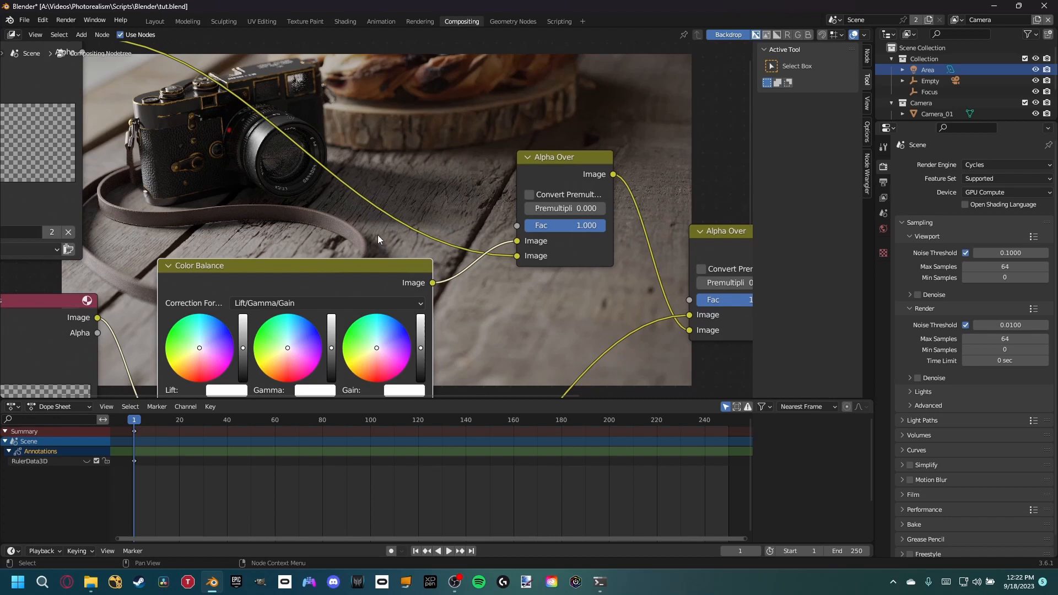
middle_drag(379, 234, 430, 201)
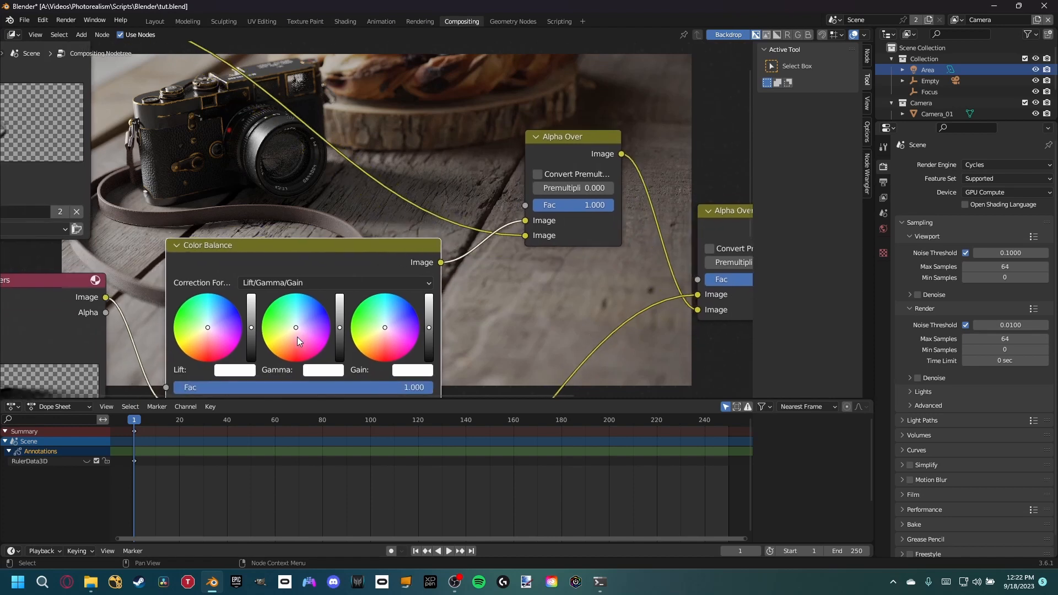
drag(297, 336, 293, 361)
drag(588, 142, 601, 162)
Raise the HSV Value of the Color Balance node's Lift color slightly.
middle_drag(463, 151, 472, 162)
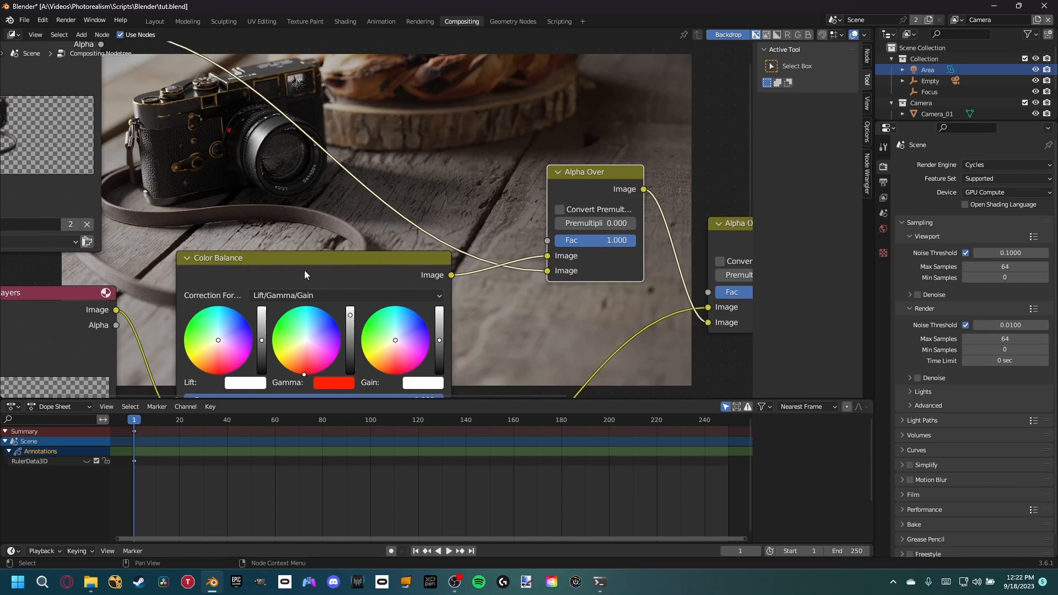
shift+scroll(304, 270, down, 2)
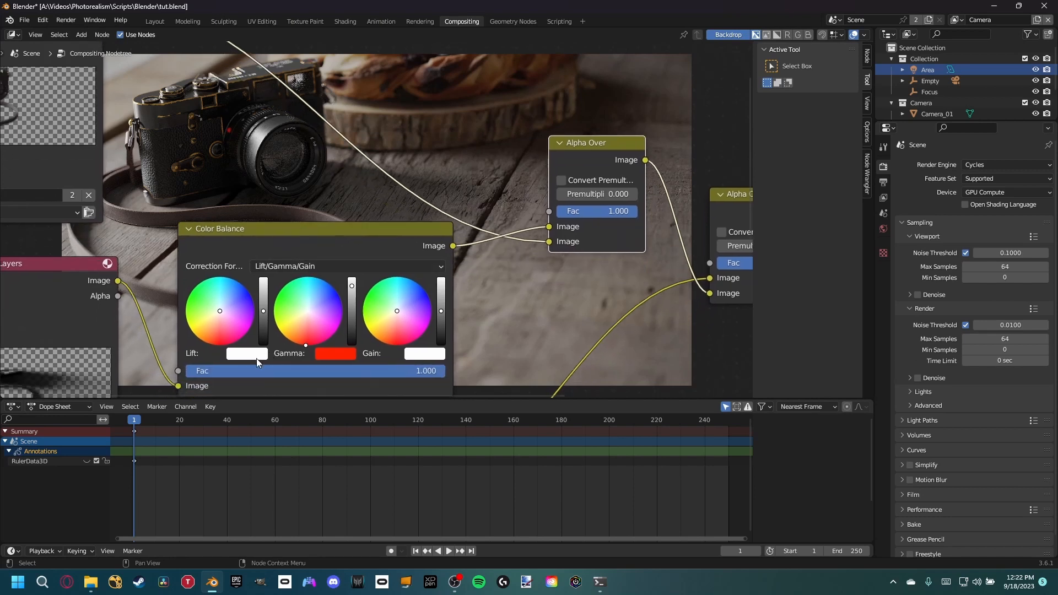
click(256, 356)
click(246, 356)
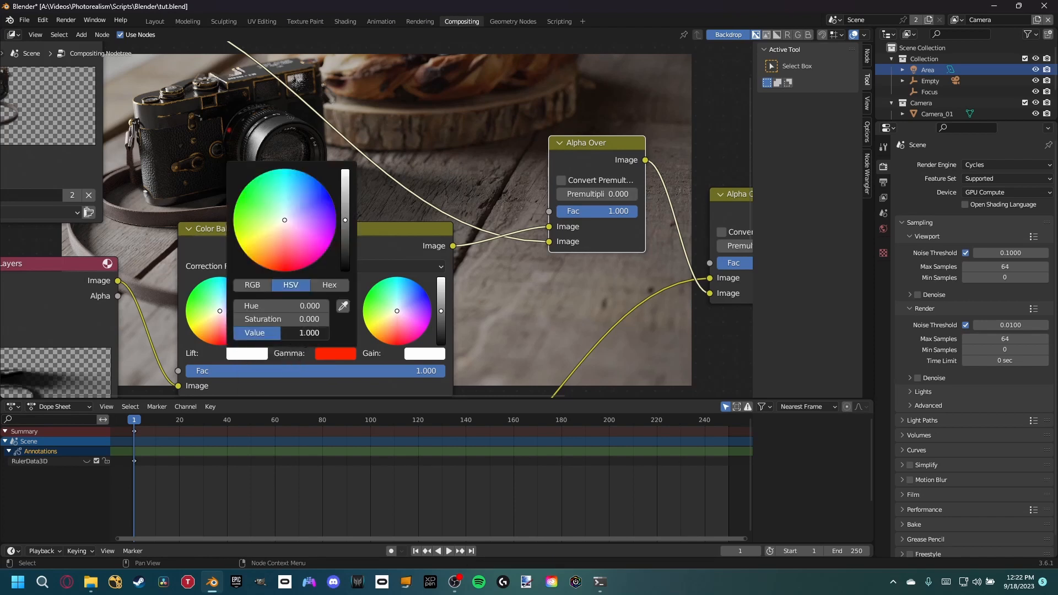
click(289, 334)
text(1.0)
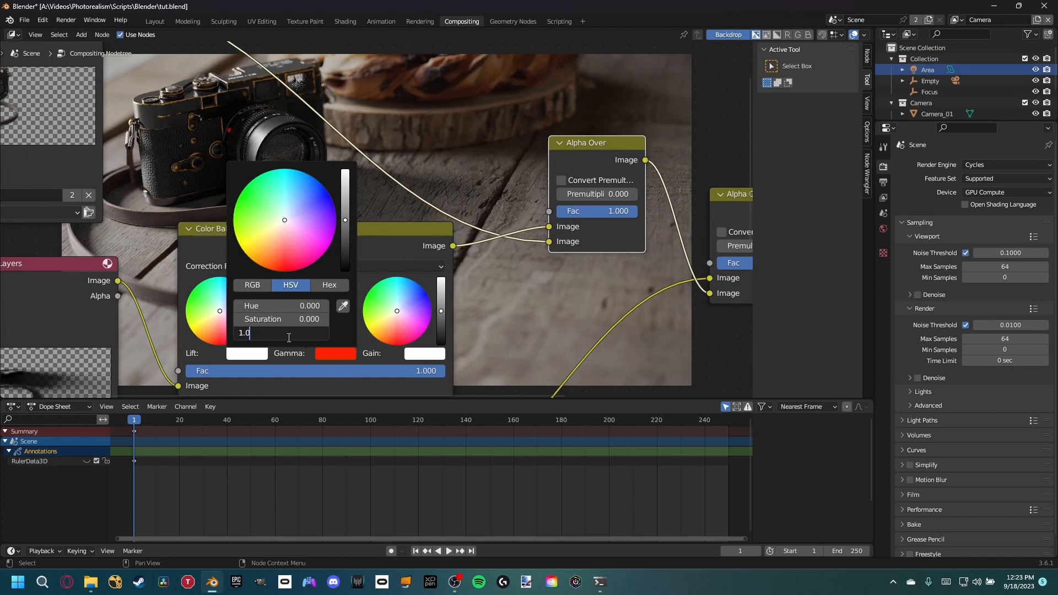
key(Return)
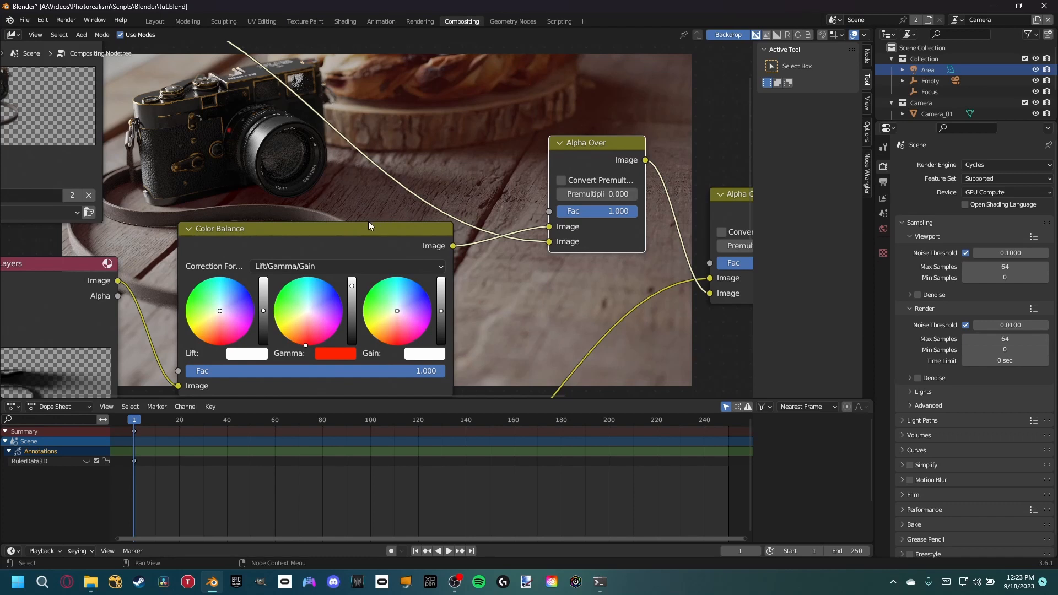
Move the Shadow Render Layers node aside and connect its Alpha output to the Color Balance node's Fac input.
middle_drag(368, 221, 439, 213)
scroll(439, 212, down, 1)
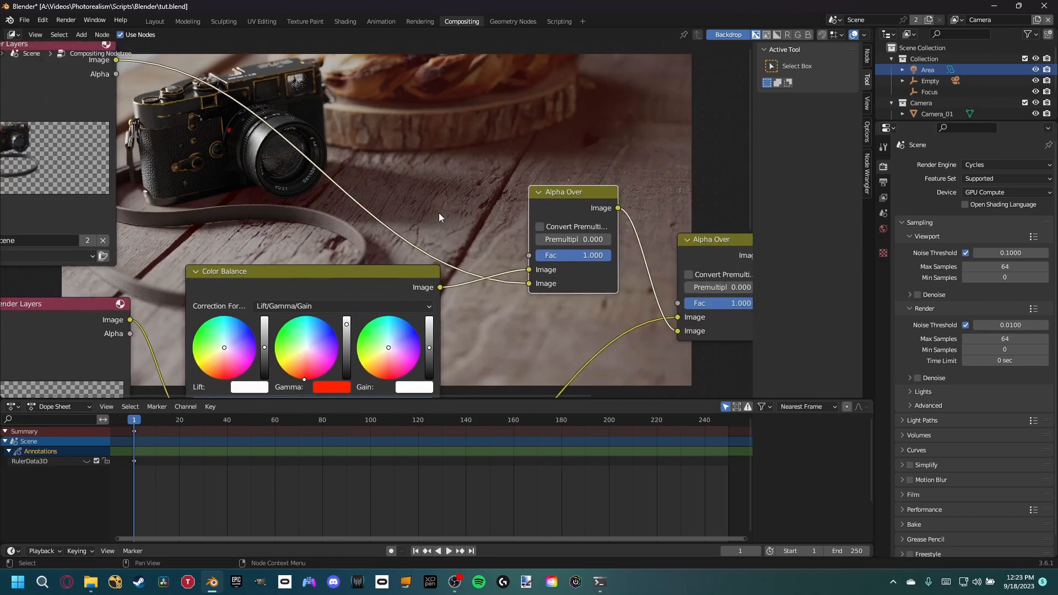
middle_drag(353, 304, 435, 273)
drag(158, 313, 103, 330)
middle_drag(173, 330, 153, 311)
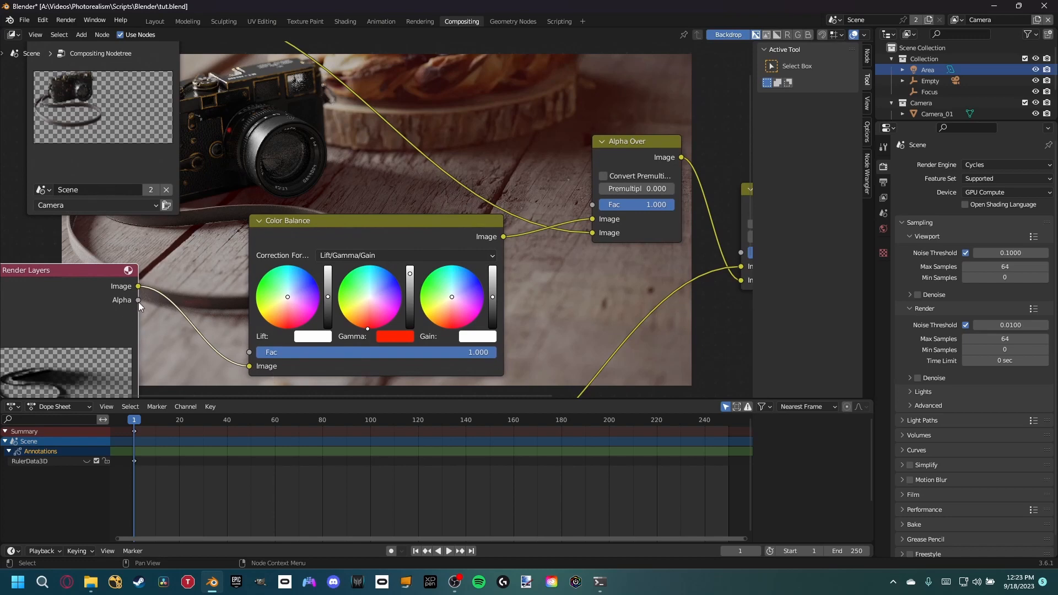
drag(138, 300, 249, 355)
middle_drag(530, 216, 450, 261)
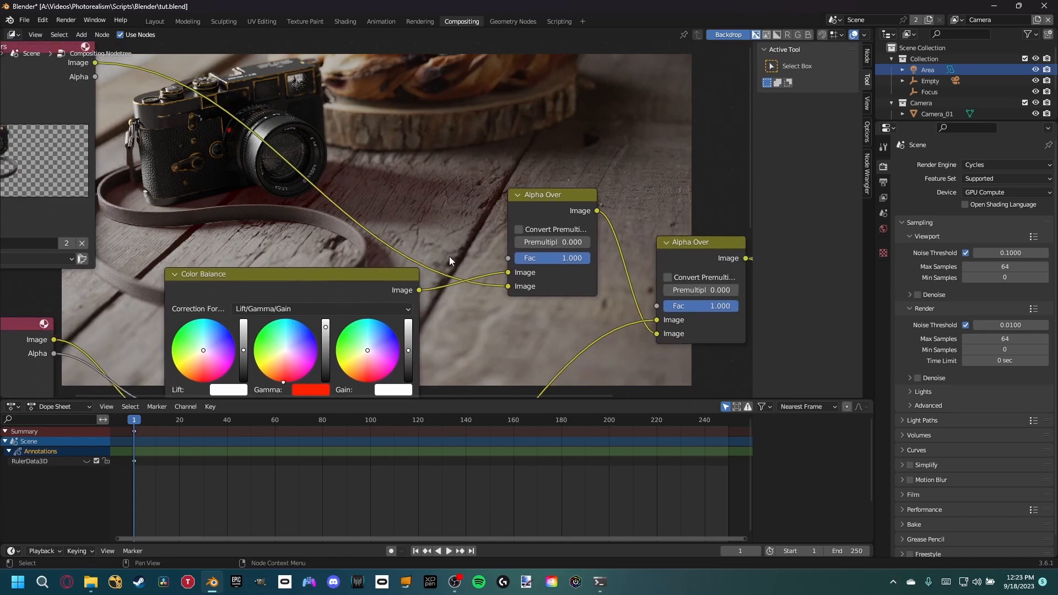
middle_drag(326, 277, 270, 286)
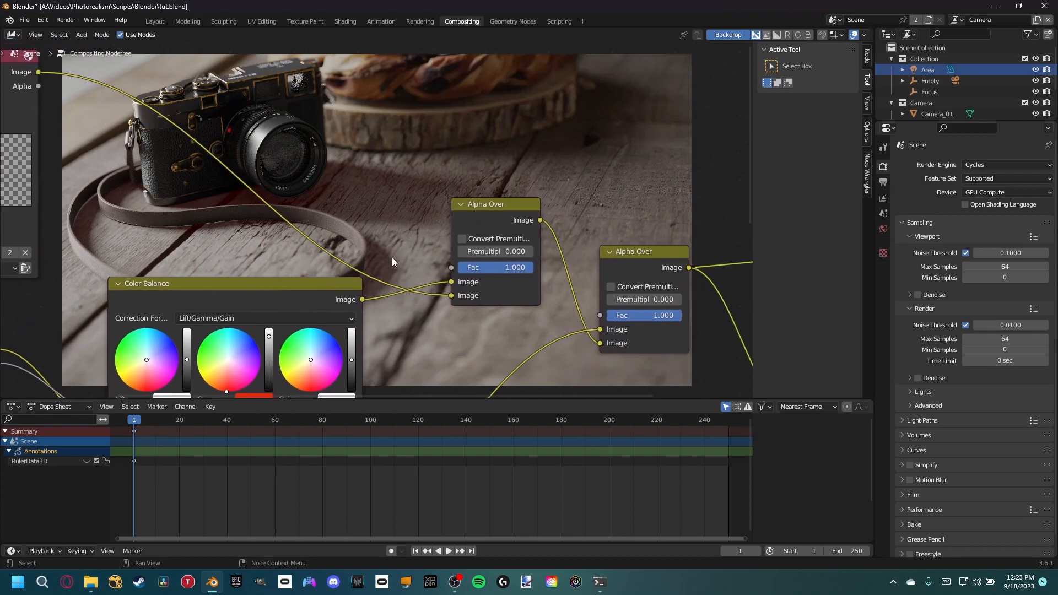
Strongly lower the saturation of the Color Balance node's Gamma color to leave only a faint reddish tint.
middle_drag(372, 257, 367, 219)
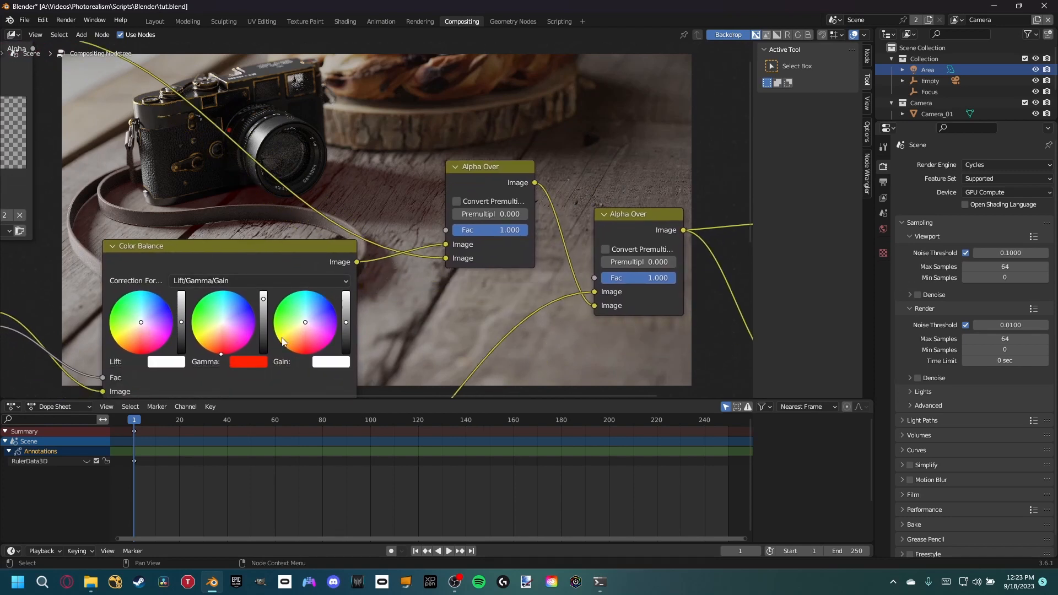
click(256, 362)
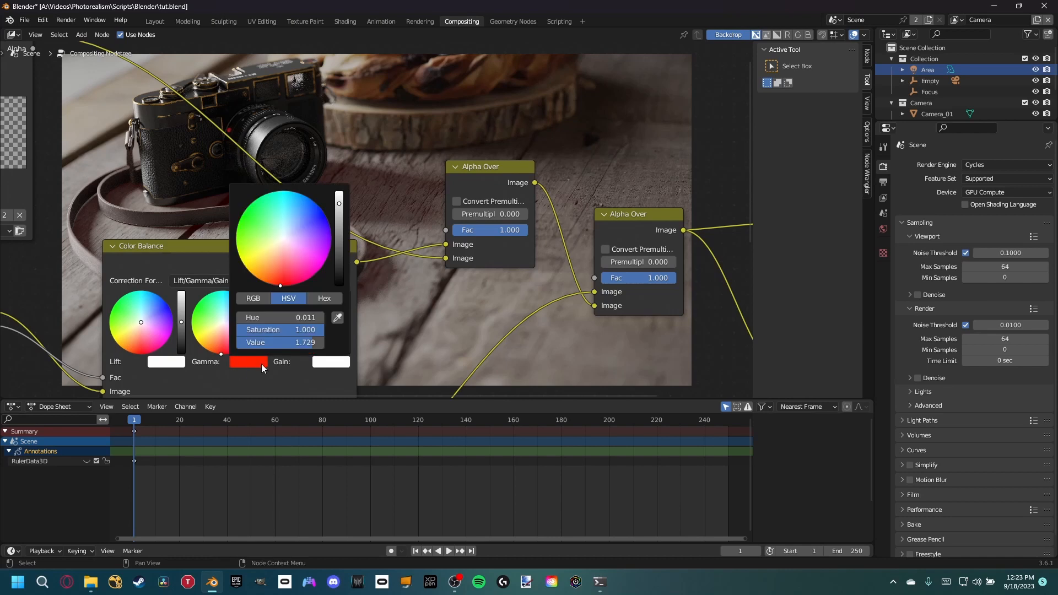
drag(279, 330, 213, 330)
middle_drag(452, 122, 449, 206)
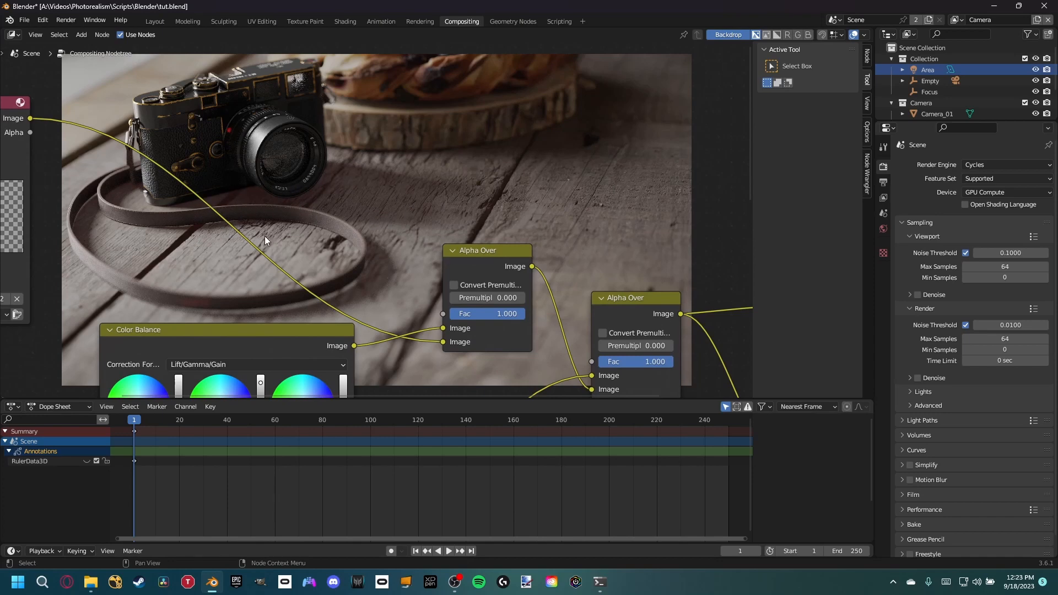
middle_drag(265, 241, 290, 167)
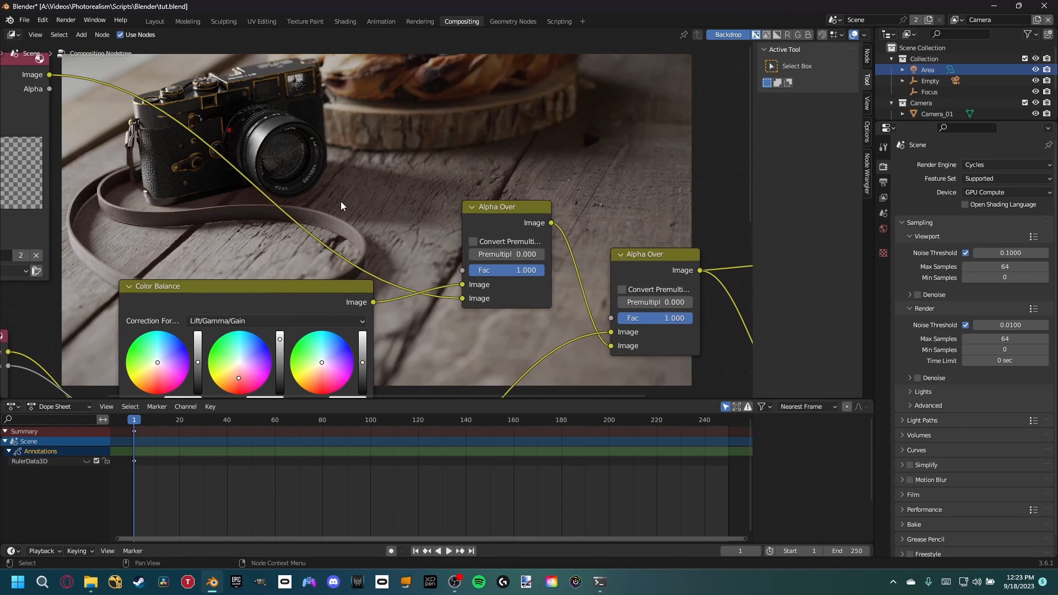
middle_drag(303, 330, 322, 302)
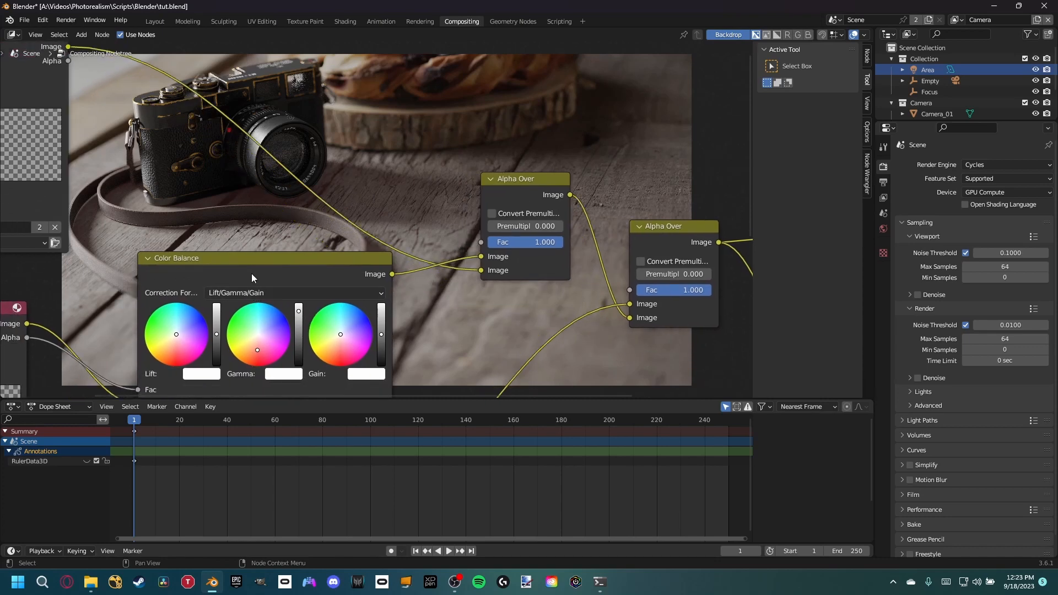
Shift the Color Balance node slightly away from the Shadow Render Layers node and set its Gamma color's saturation to 0.170.
drag(251, 273, 274, 273)
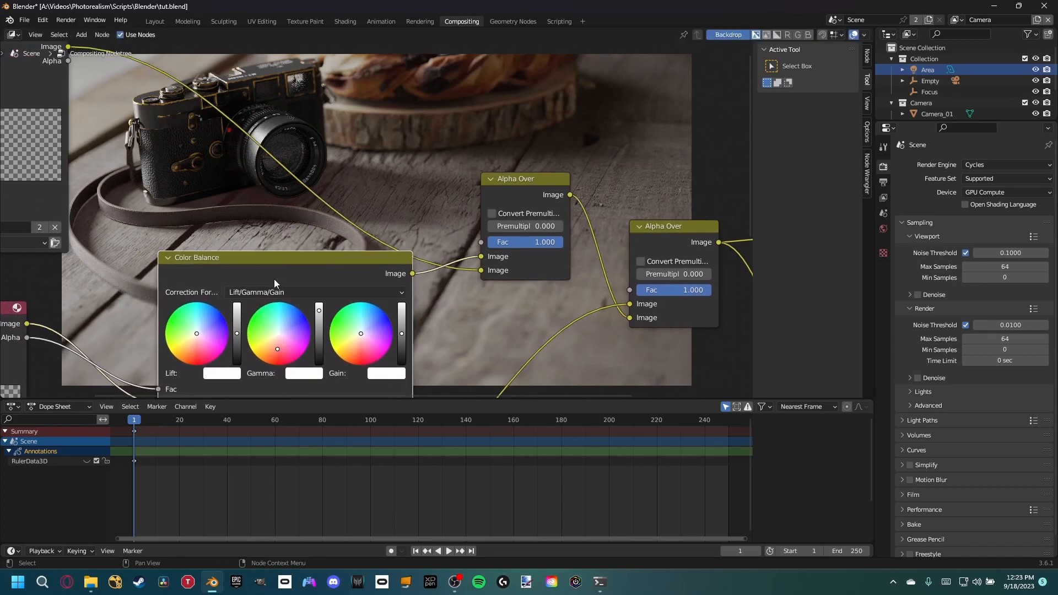
click(305, 375)
drag(342, 342, 328, 341)
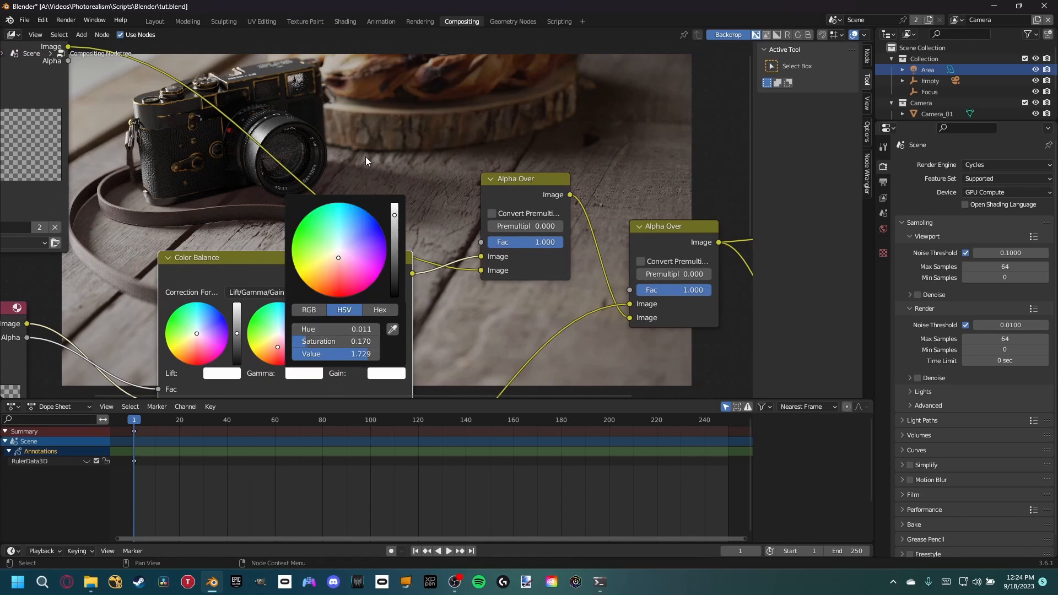
middle_drag(334, 174, 433, 175)
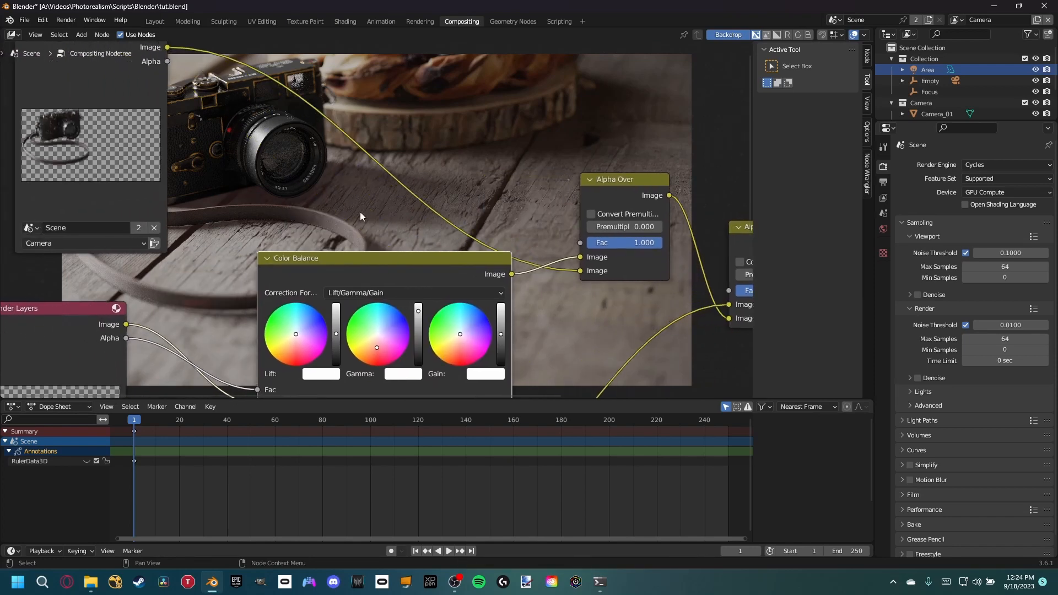
scroll(350, 203, down, 2)
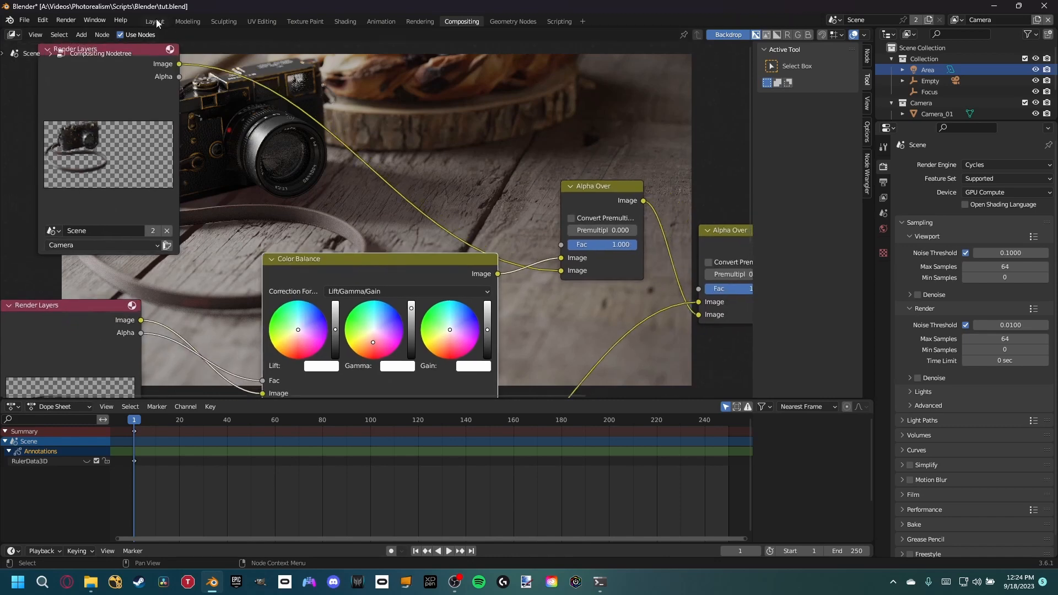
In the Layout workspace, turn off Indirect Only for the Shadow collection in the Camera view layer to preview the shadow.
click(157, 22)
scroll(555, 347, down, 2)
shift+middle_drag(554, 346, 606, 265)
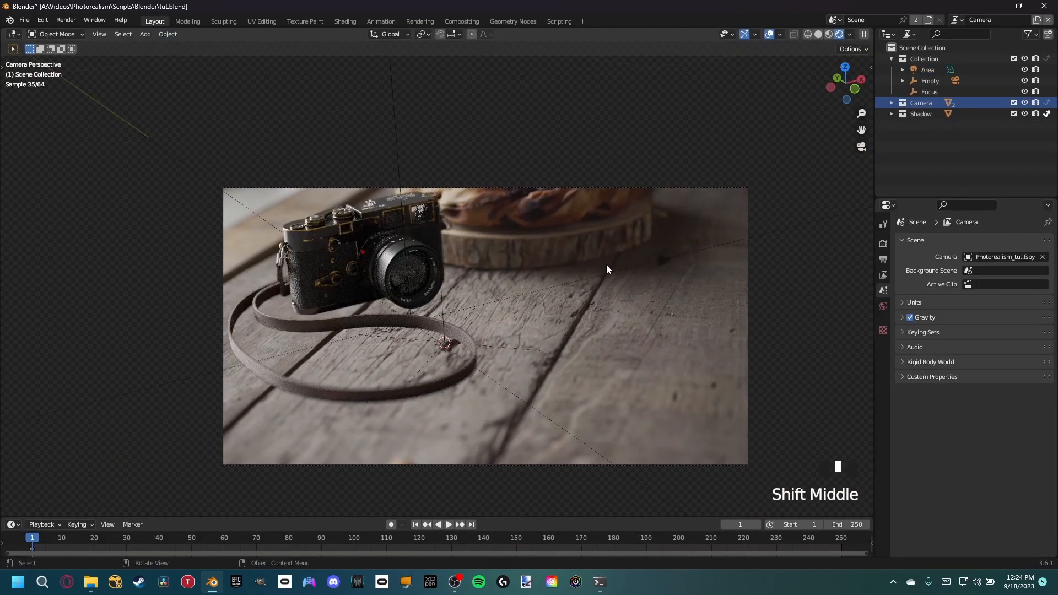
click(1048, 114)
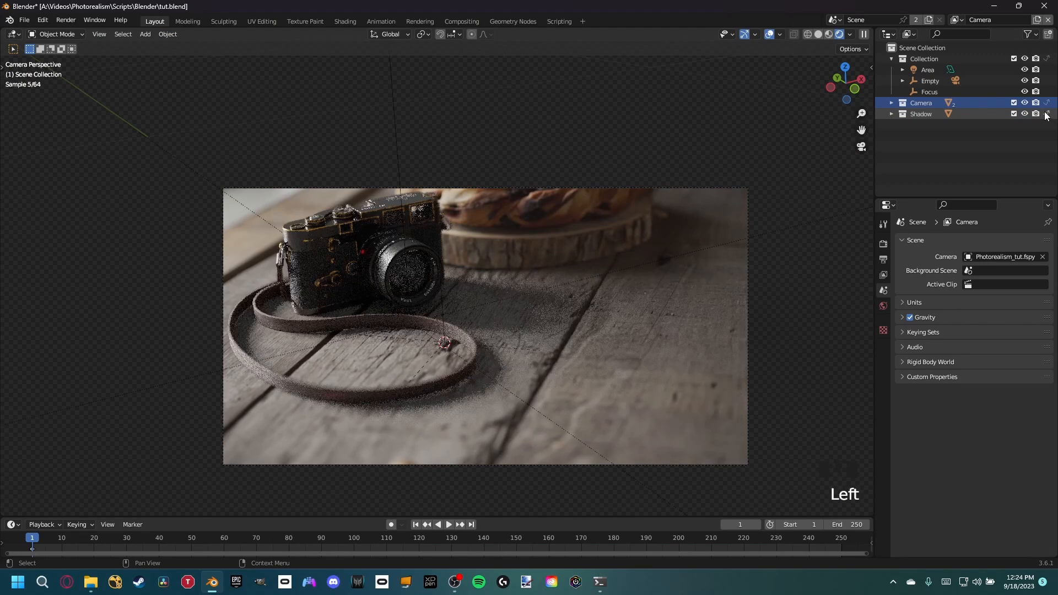
scroll(460, 320, up, 2)
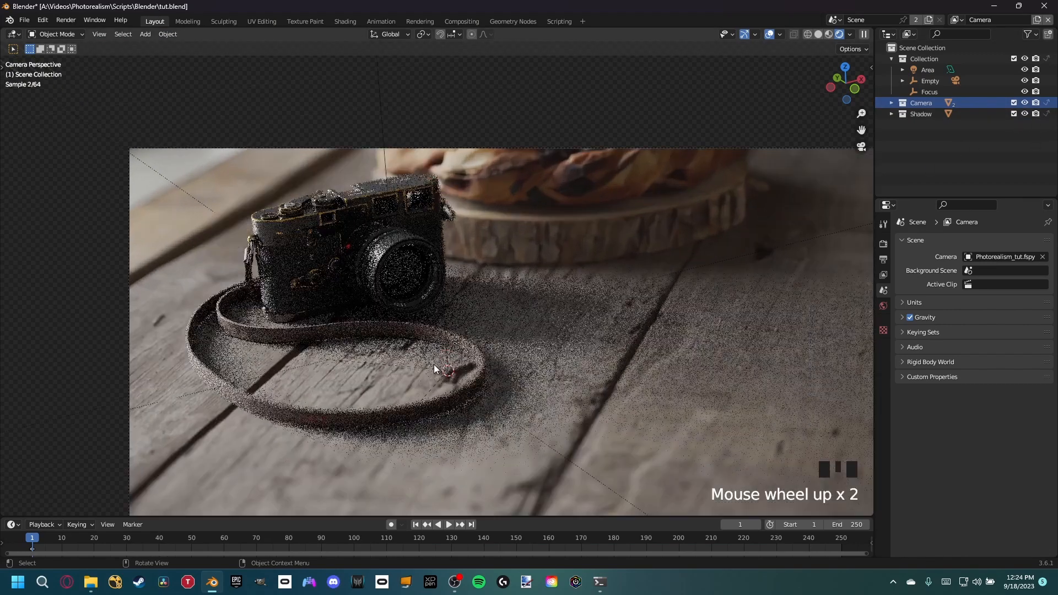
shift+middle_drag(743, 269, 729, 259)
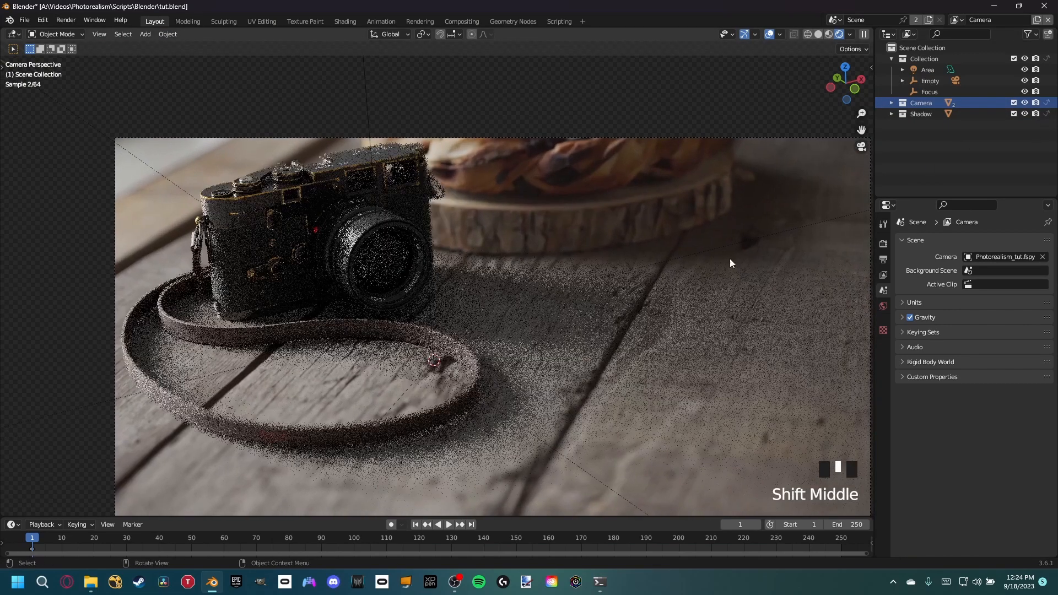
Set the Area light's power to 227.2 W and its size to 0.52 m.
click(930, 70)
drag(995, 318, 1053, 319)
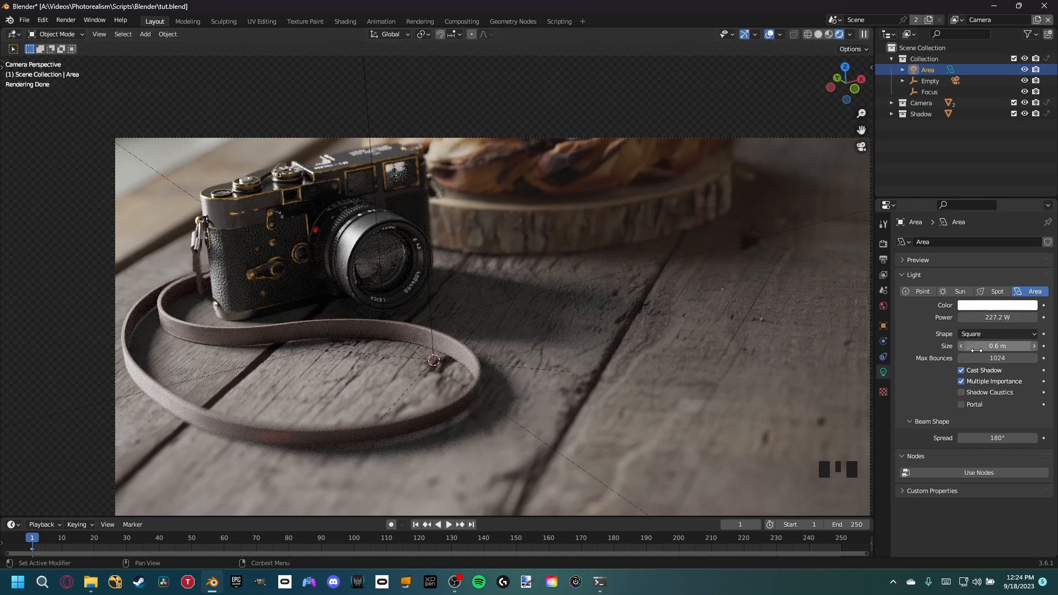
drag(997, 346, 982, 345)
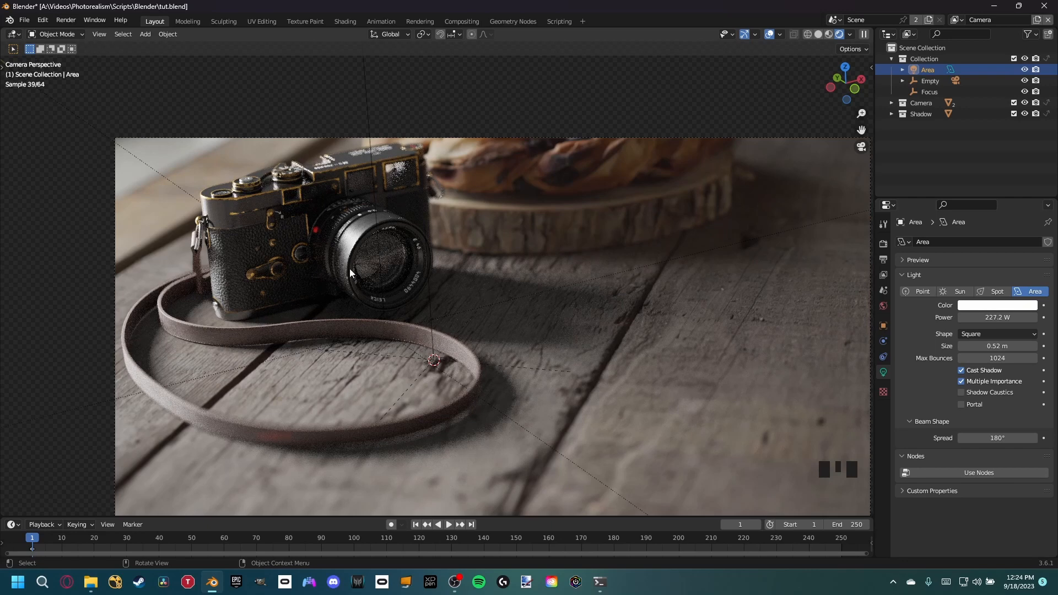
mouse_move(511, 277)
shift+middle_down()
mouse_move(520, 267)
mouse_move(506, 260)
shift+middle_up()
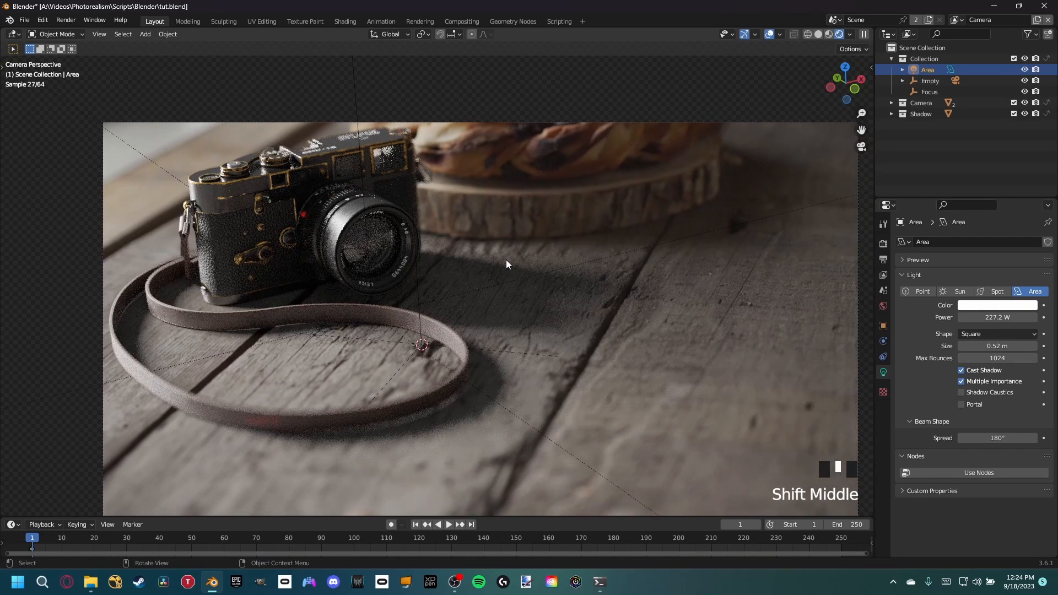
Change the Color Management view transform to Standard in the render settings.
click(883, 243)
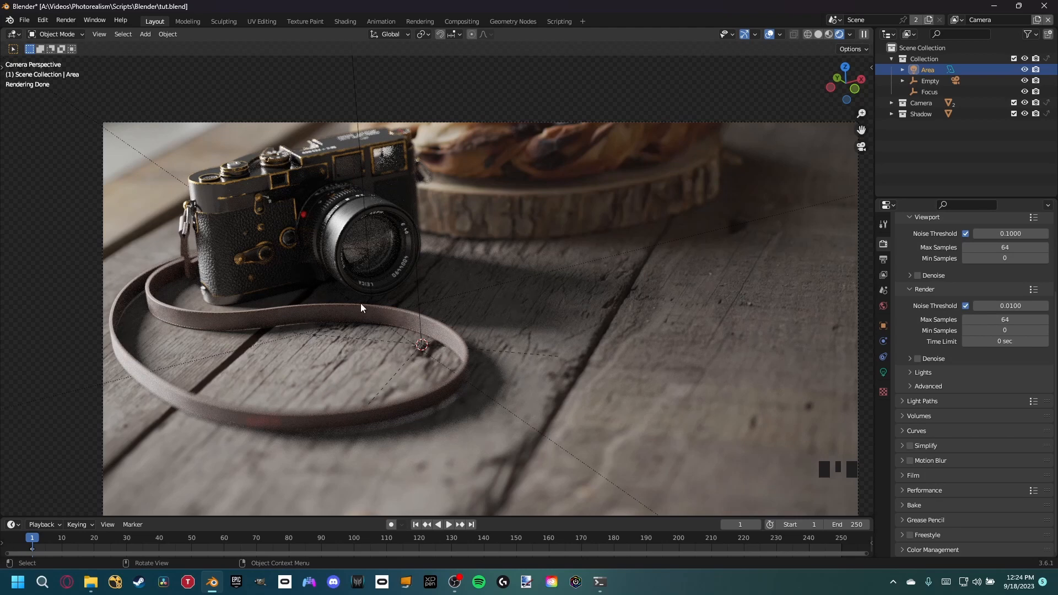
shift+middle_drag(559, 330, 687, 220)
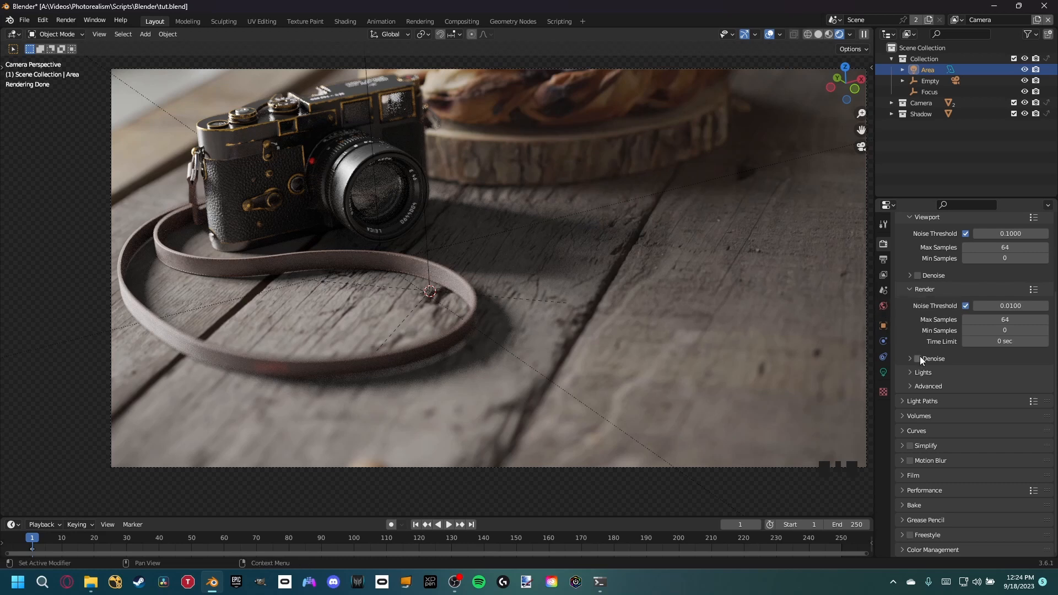
click(904, 549)
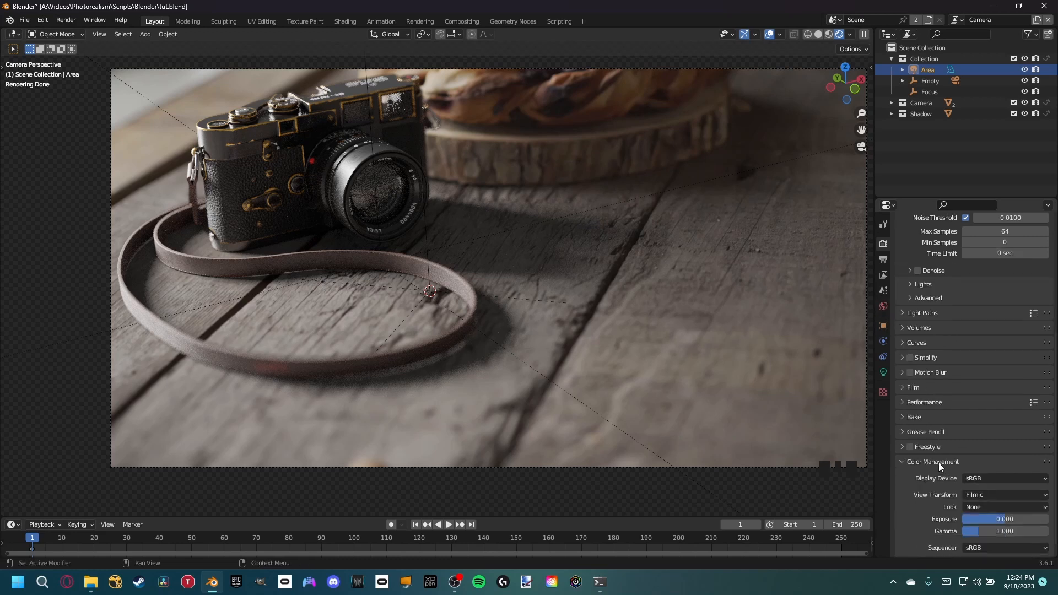
scroll(948, 462, down, 5)
click(974, 479)
click(974, 492)
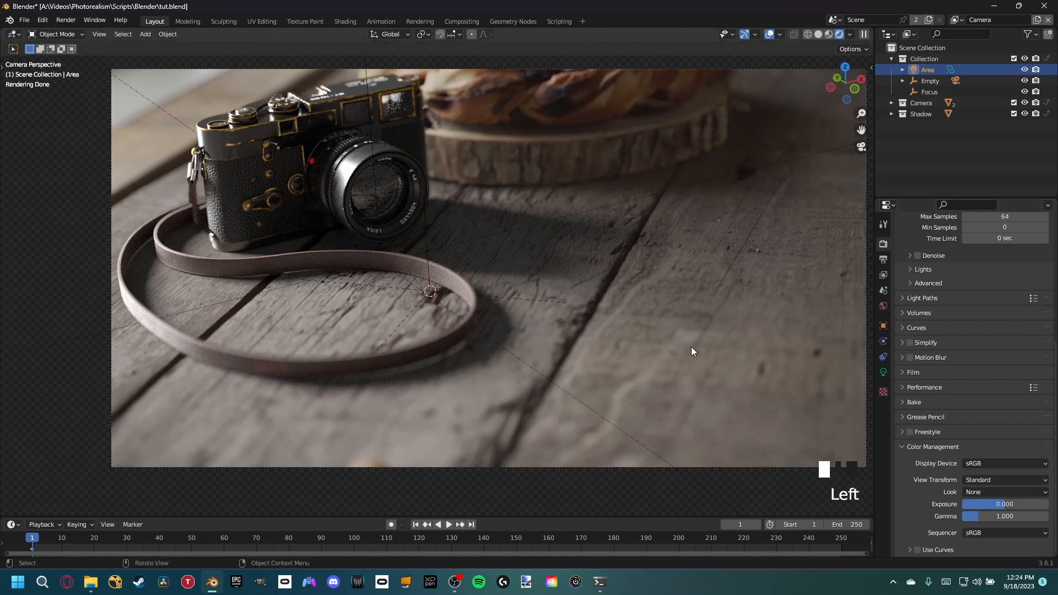
shift+middle_drag(581, 203, 598, 246)
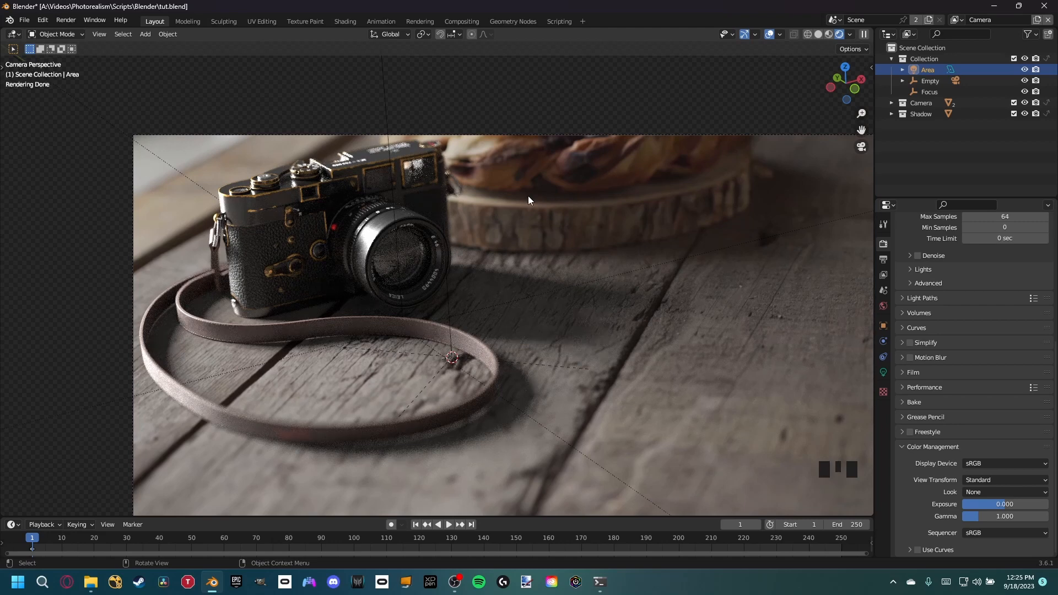
shift+middle_drag(462, 238, 567, 270)
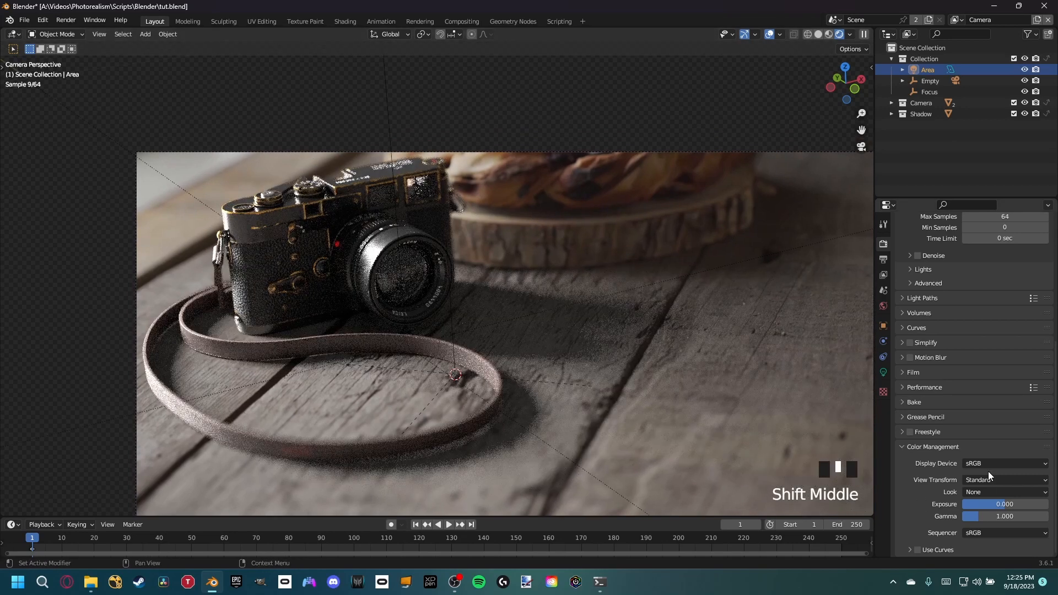
click(993, 480)
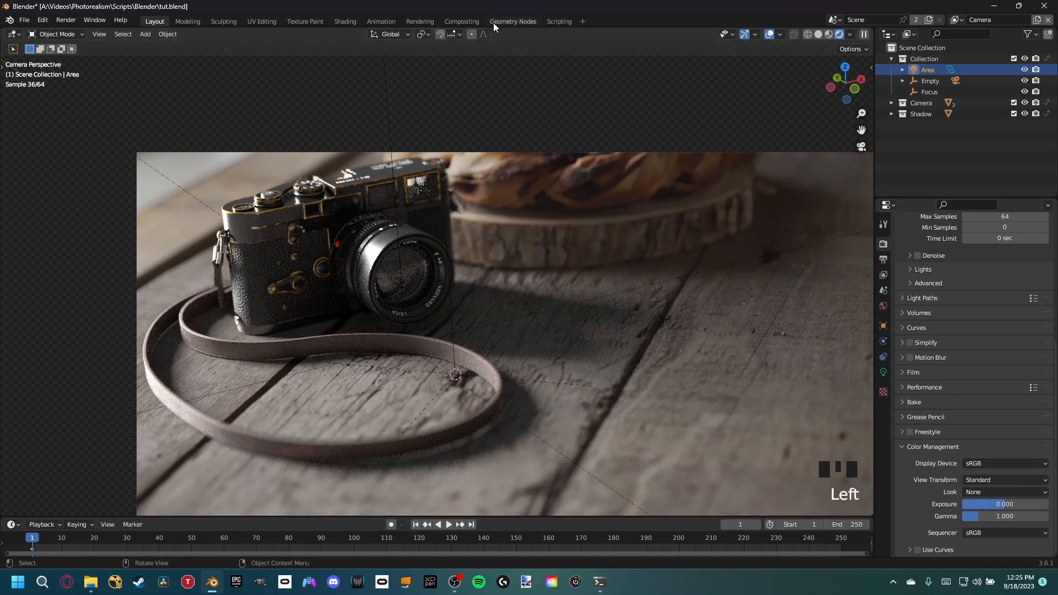
click(457, 22)
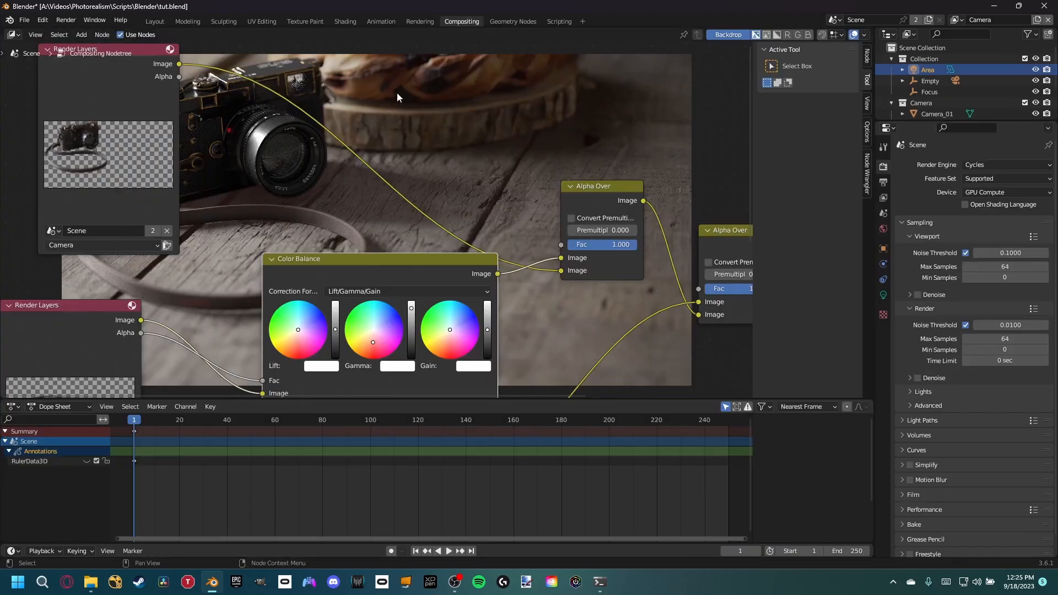
key(v)
key(v)
shift+middle_drag(298, 149, 254, 186)
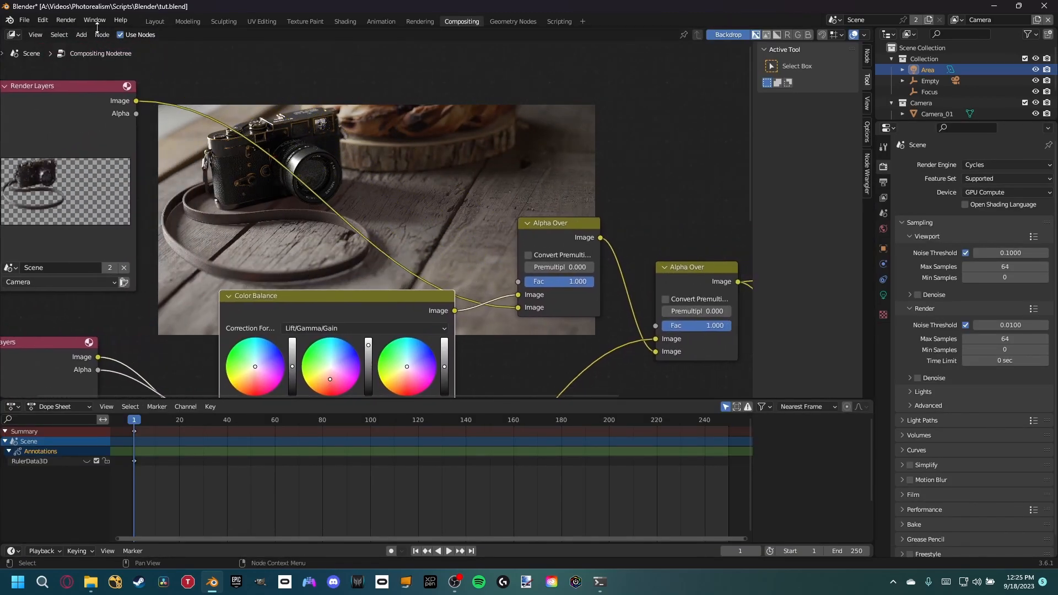
click(66, 20)
click(72, 32)
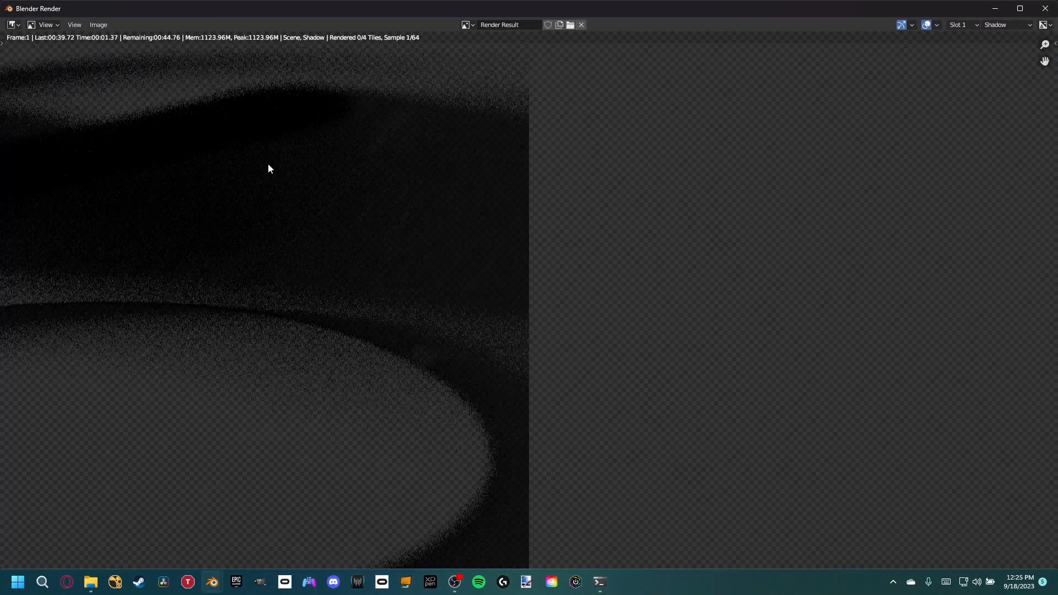
key(Escape)
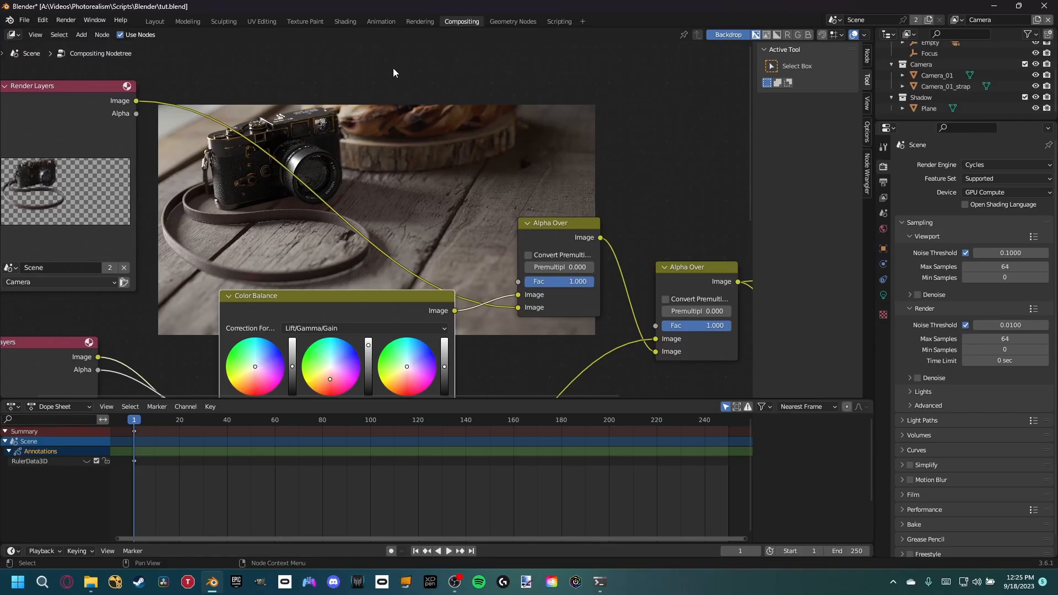
Turn Indirect Only back on for the Shadow collection in the Camera view layer, render the image and inspect the result.
click(156, 21)
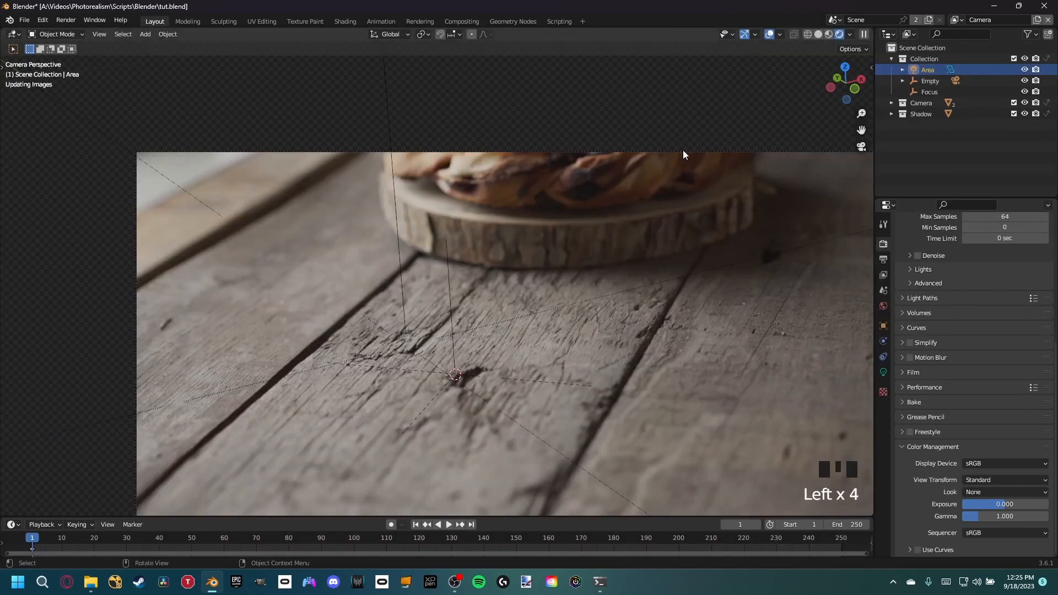
click(1047, 114)
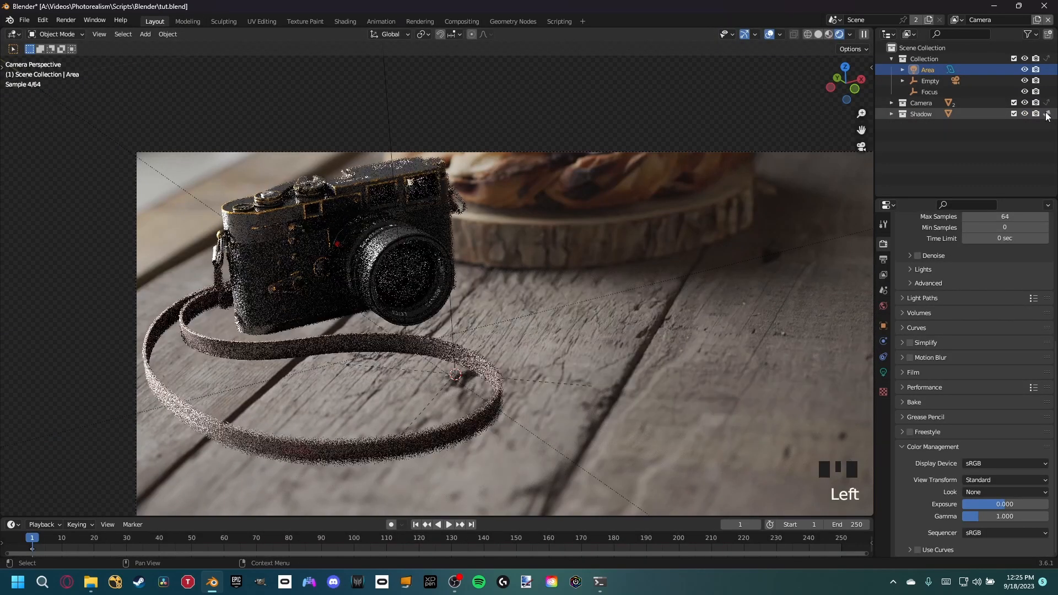
click(66, 20)
click(77, 32)
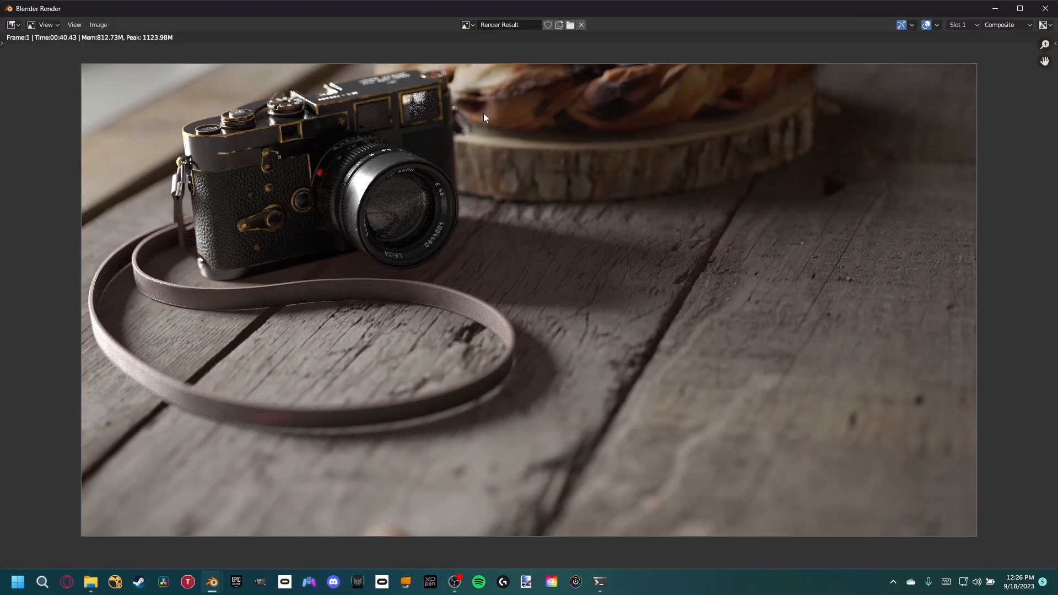
middle_drag(484, 114, 505, 134)
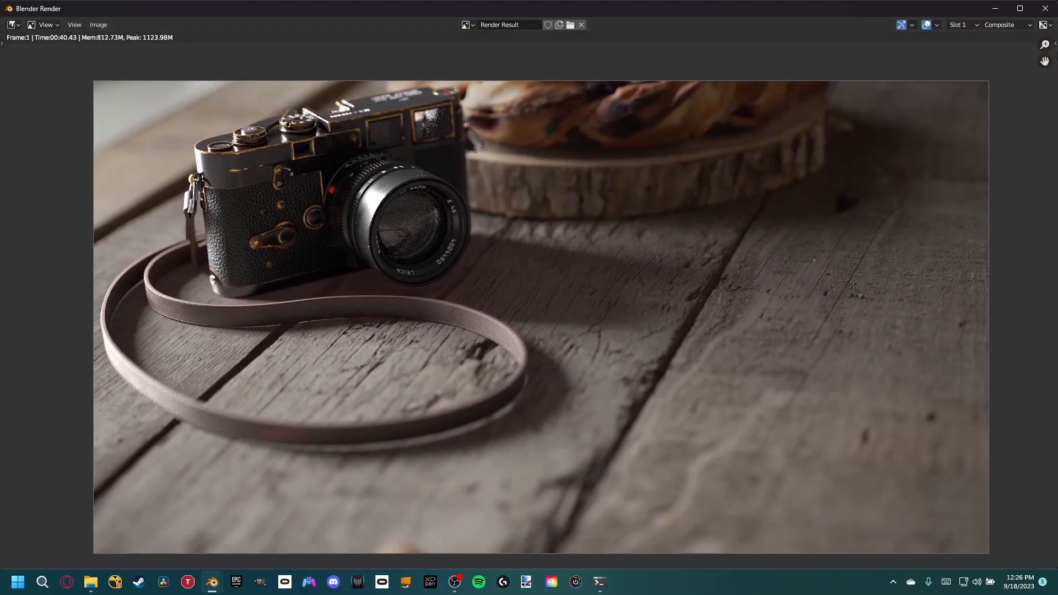
click(1046, 8)
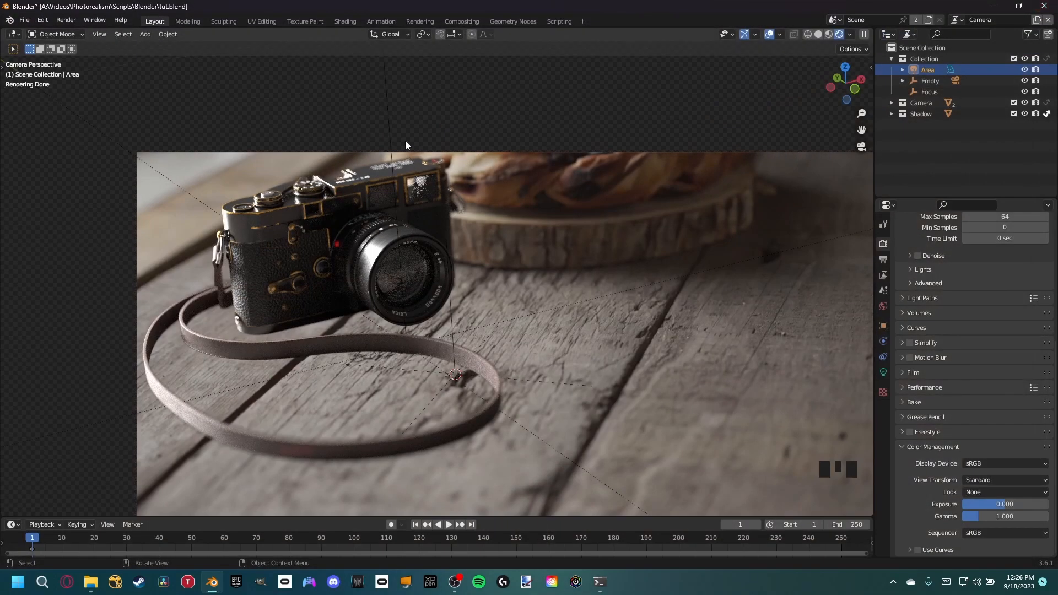
In the Compositing workspace, shift the gamma color of the shadow's Color Balance node slightly further toward red.
click(458, 21)
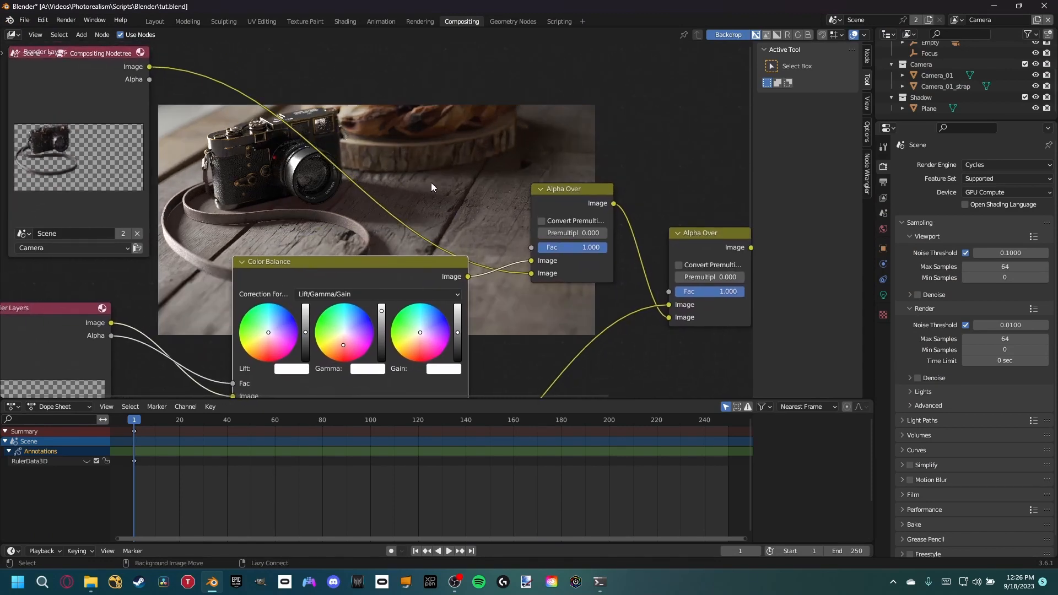
key(alt+v)
key(alt+v)
middle_drag(414, 165, 403, 166)
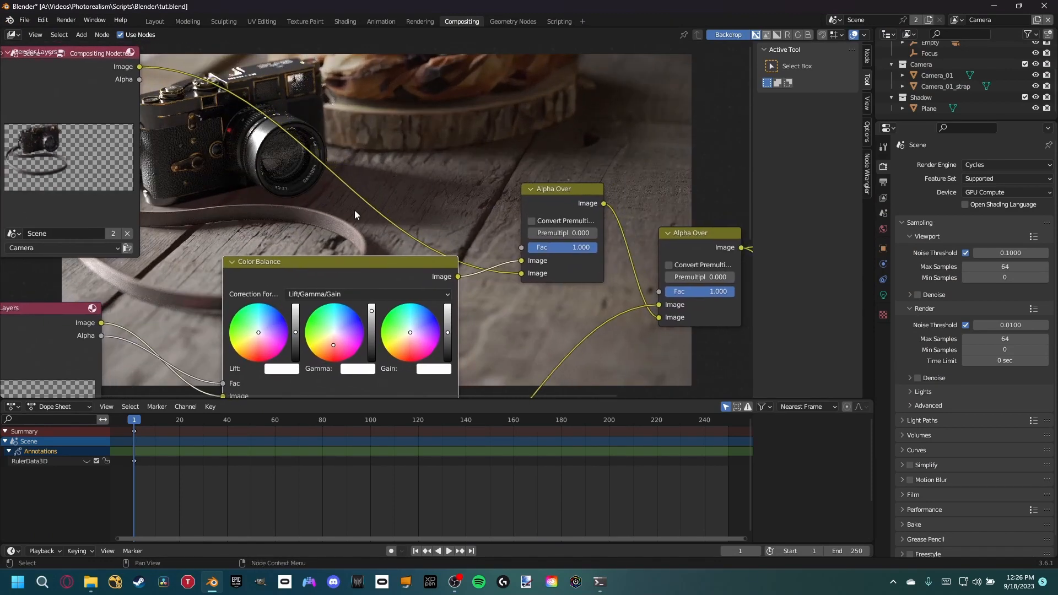
click(358, 368)
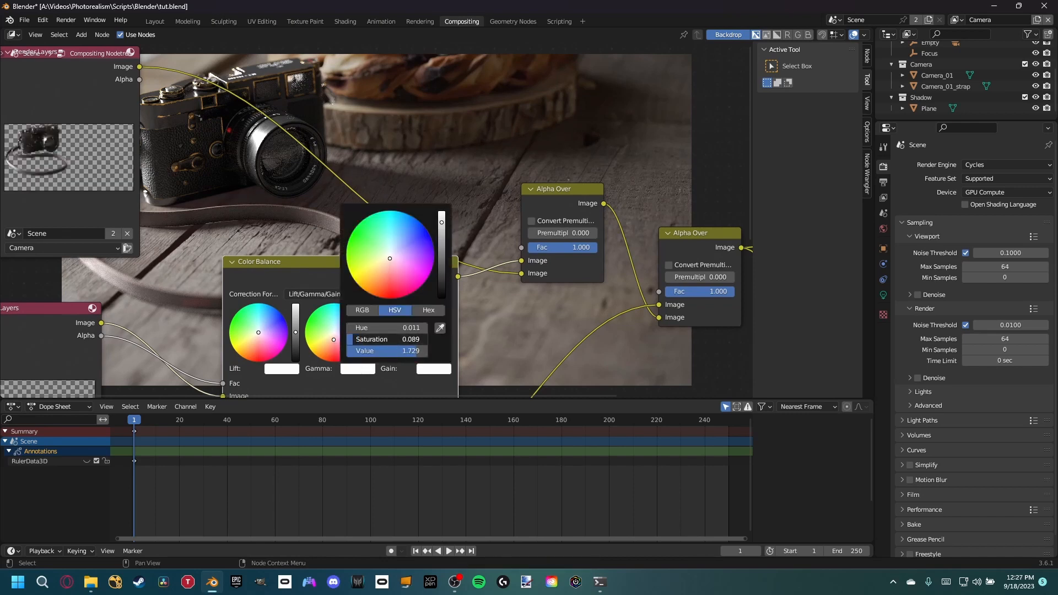
drag(390, 258, 390, 261)
drag(357, 339, 356, 341)
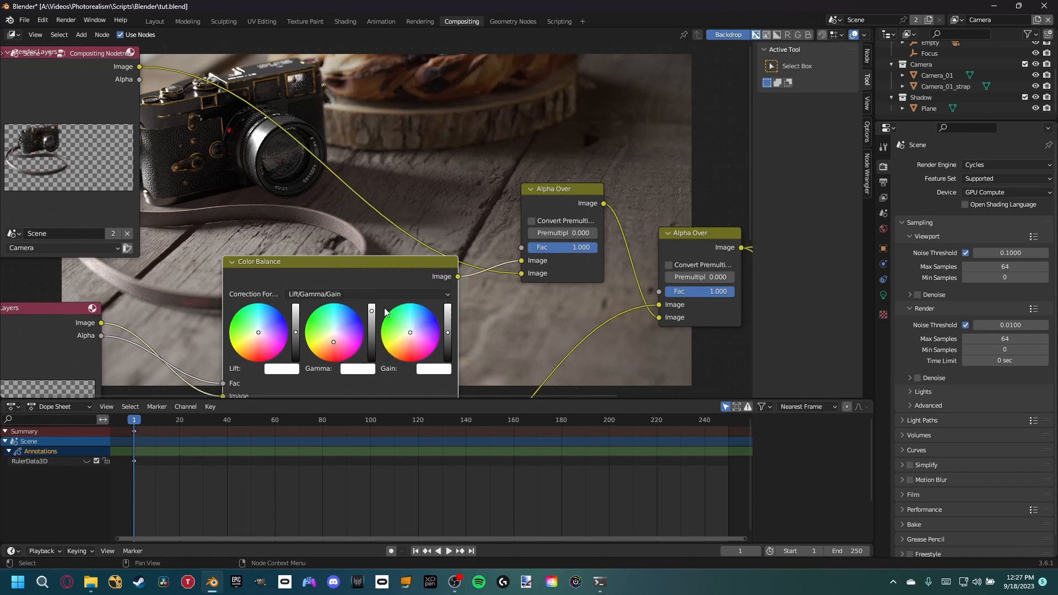
Slightly lower the gain and gamma brightness in the shadow's Color Balance node to tune the shadow against the photo.
drag(447, 335, 447, 336)
click(398, 253)
middle_drag(460, 211, 454, 213)
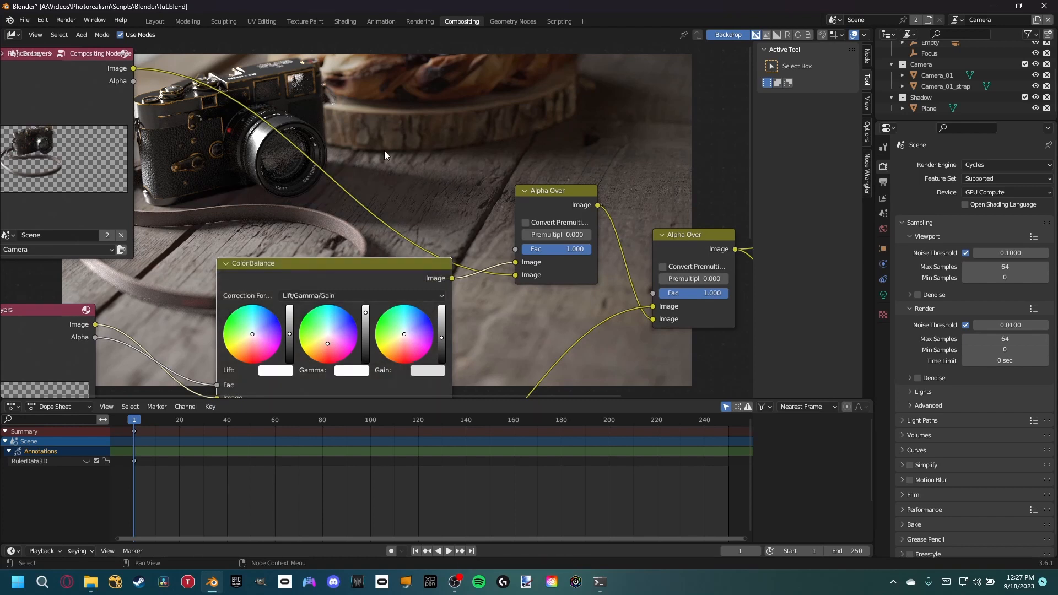
drag(447, 336, 447, 350)
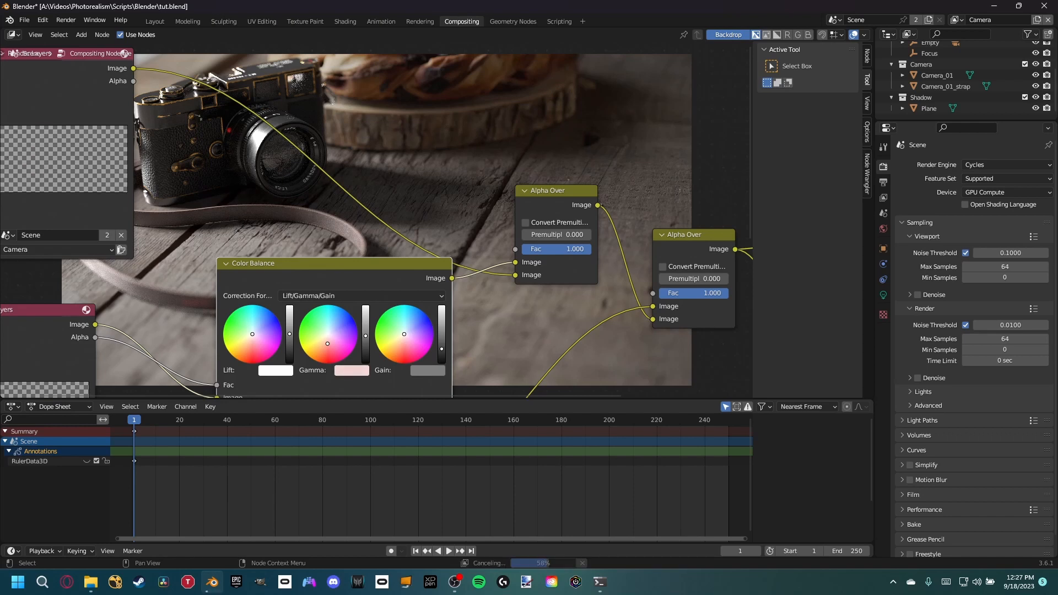
drag(365, 334, 365, 329)
drag(441, 348, 442, 337)
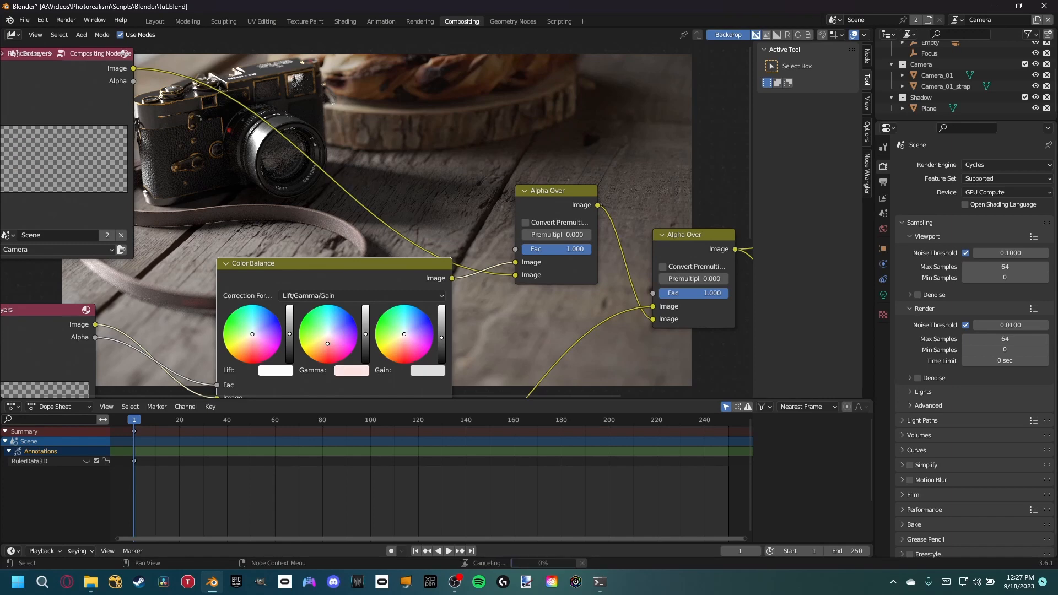
drag(365, 337, 365, 334)
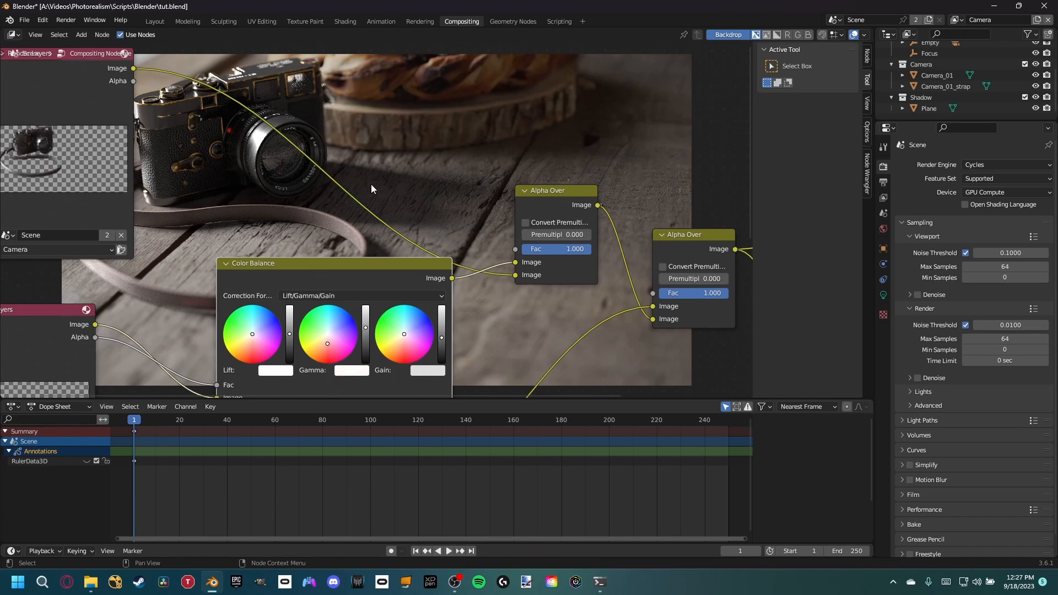
Set the final render's Max Samples to 256.
middle_drag(335, 182, 352, 267)
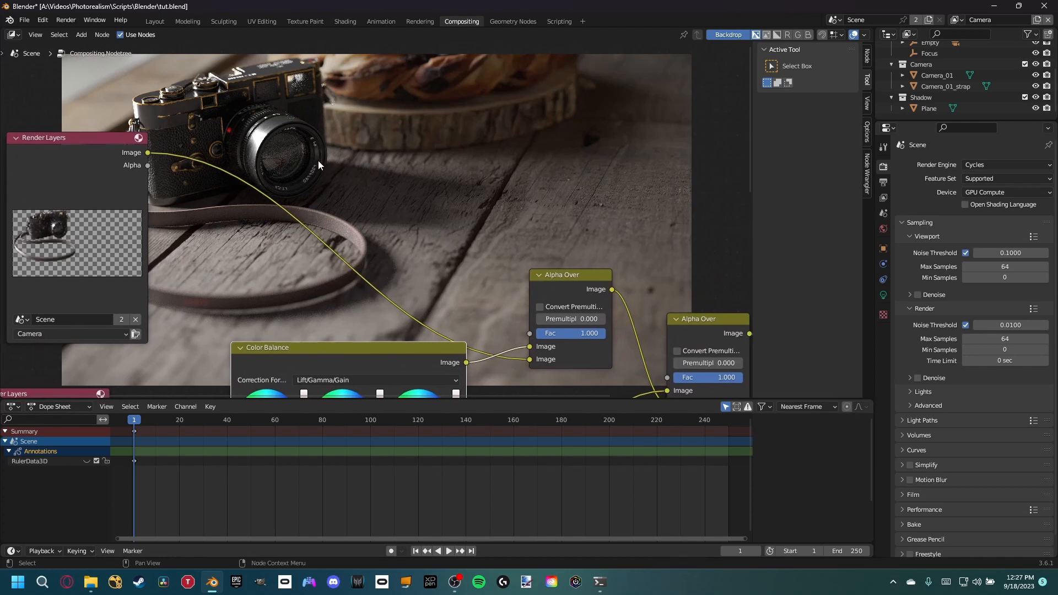
middle_drag(302, 123, 306, 157)
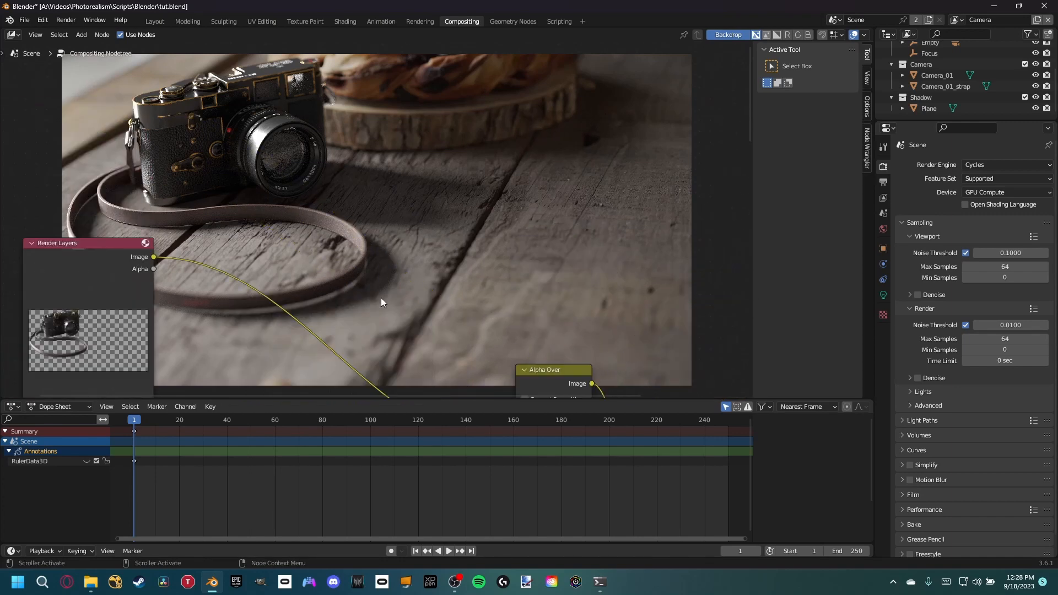
middle_drag(398, 166, 436, 227)
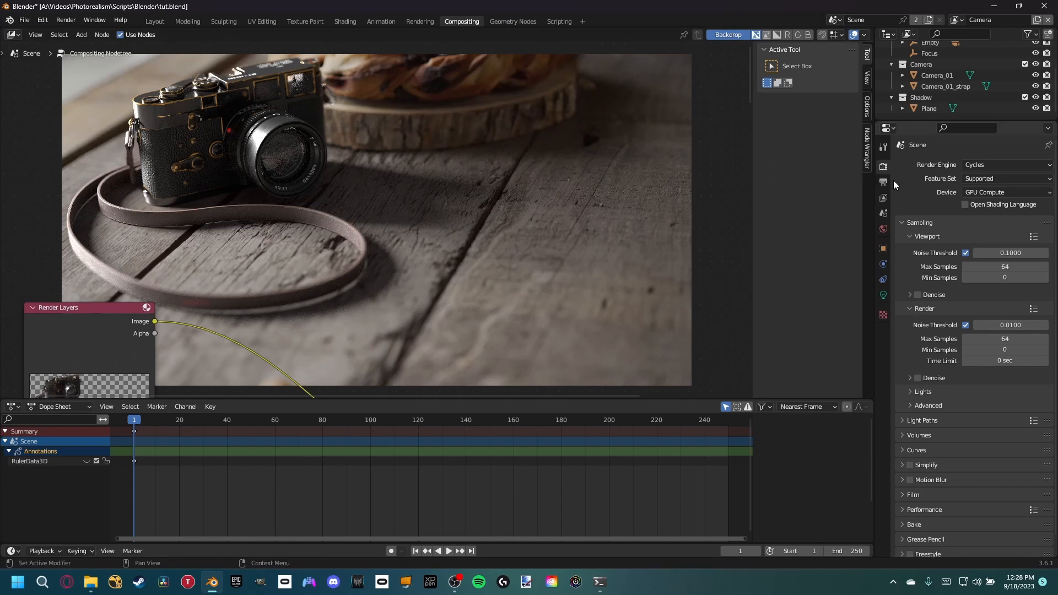
click(1004, 339)
text(256)
key(Return)
scroll(612, 265, down, 1)
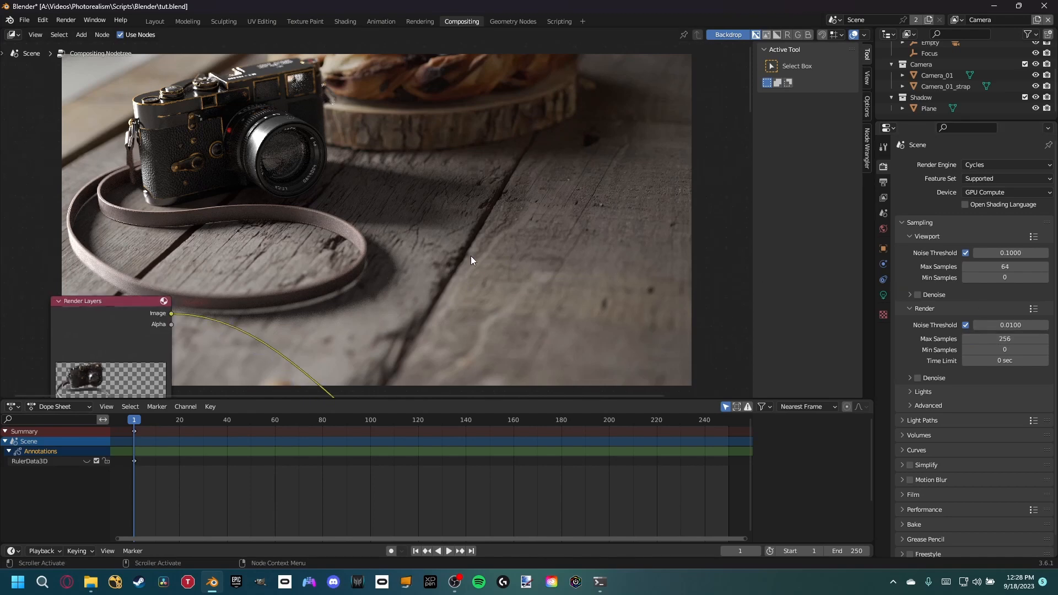
Enable the Denoising Data pass for the Camera view layer.
middle_drag(471, 255, 489, 97)
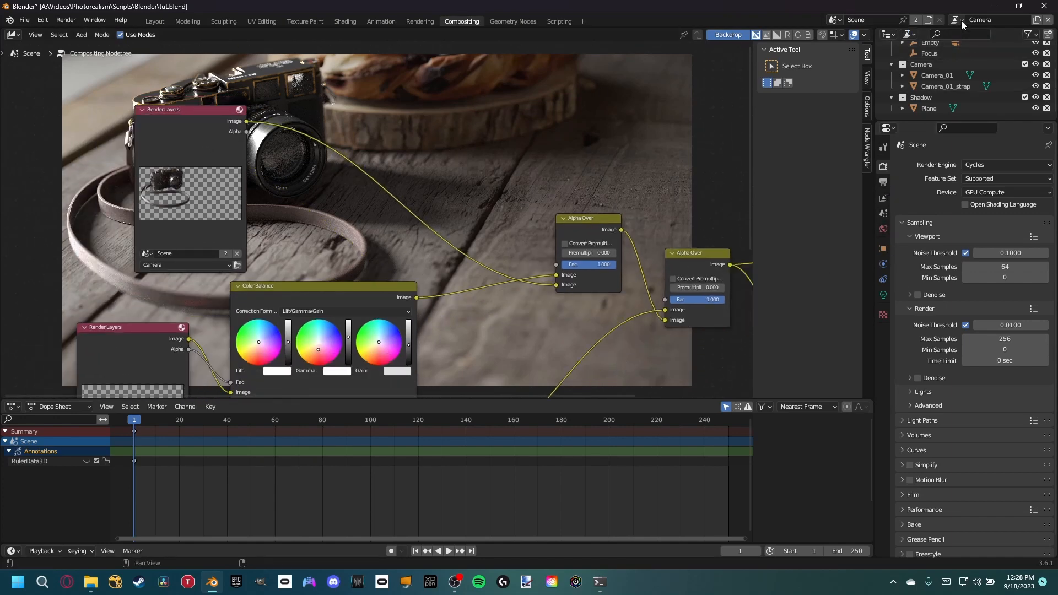
click(884, 198)
click(966, 317)
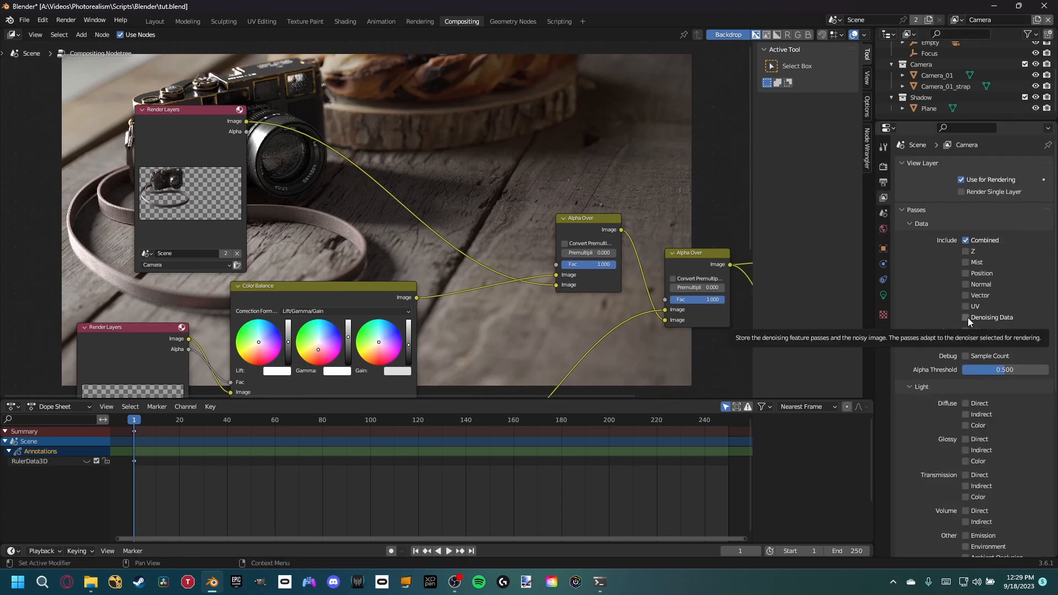
Insert a Denoise node on the link between the Camera layer's Render Layers node and the first Alpha Over node.
drag(237, 131, 139, 127)
key(shift+a)
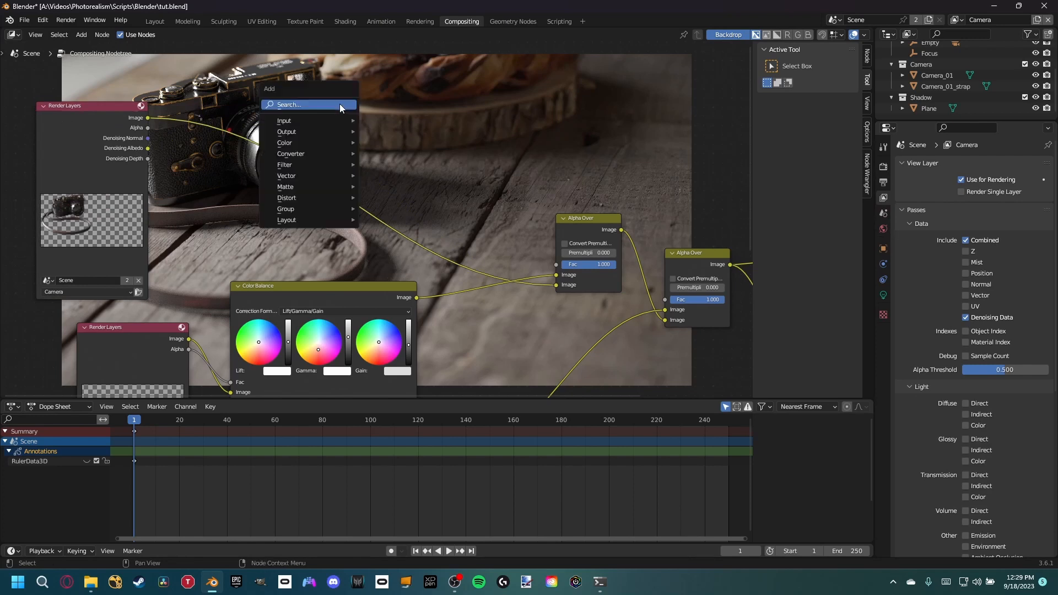
mouse_move(340, 104)
text(denoise)
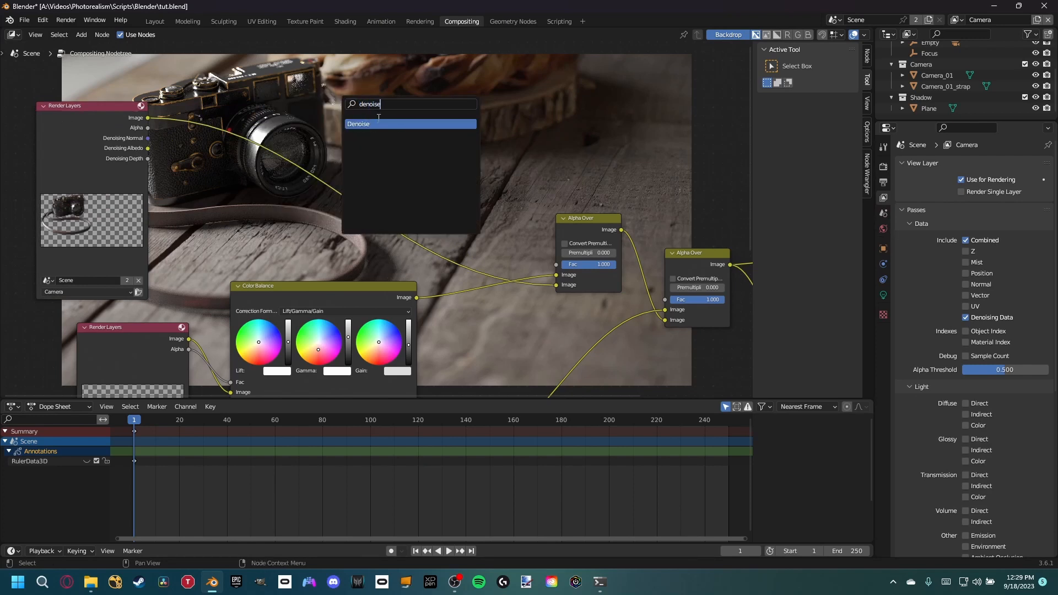
key(Return)
click(296, 137)
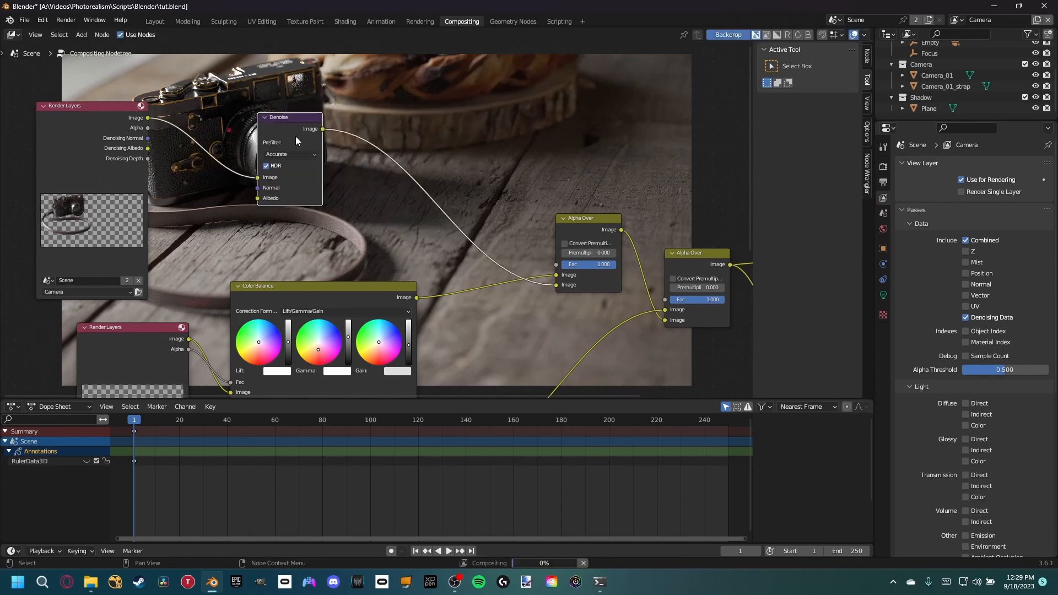
Connect the Camera layer's Denoising Normal and Denoising Albedo outputs to the Denoise node's Normal and Albedo inputs.
middle_drag(314, 195, 431, 228)
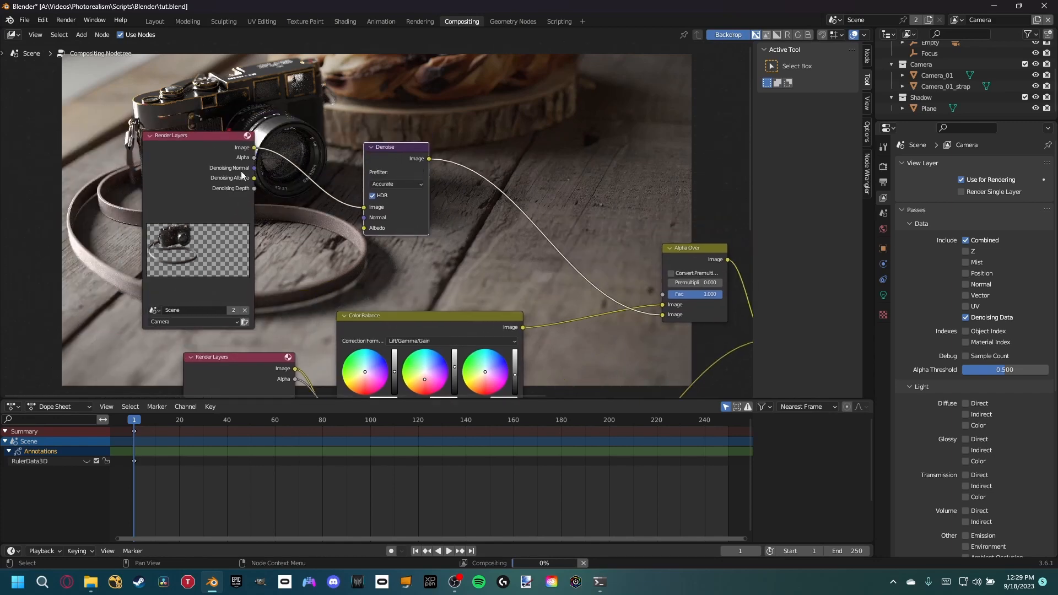
drag(254, 167, 365, 219)
drag(254, 177, 364, 228)
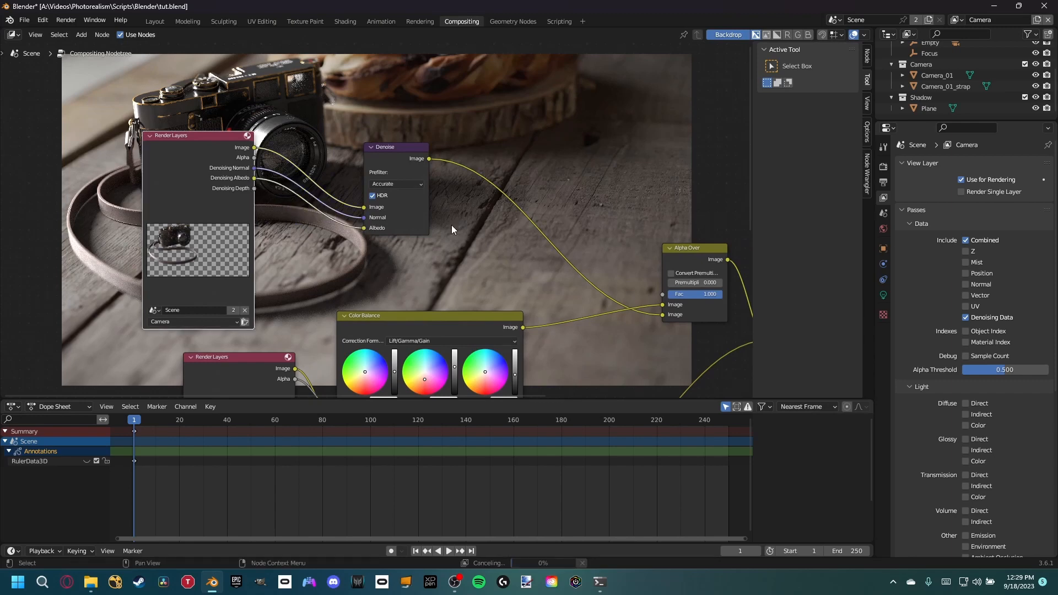
Save the file and render the image with the denoised node setup.
scroll(452, 229, down, 5)
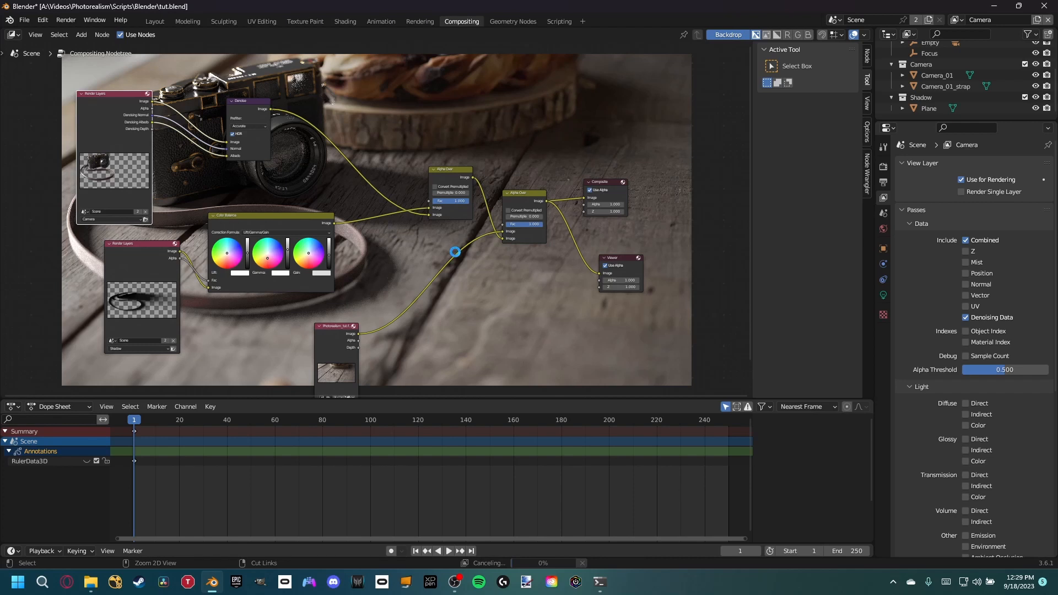
key(ctrl+s)
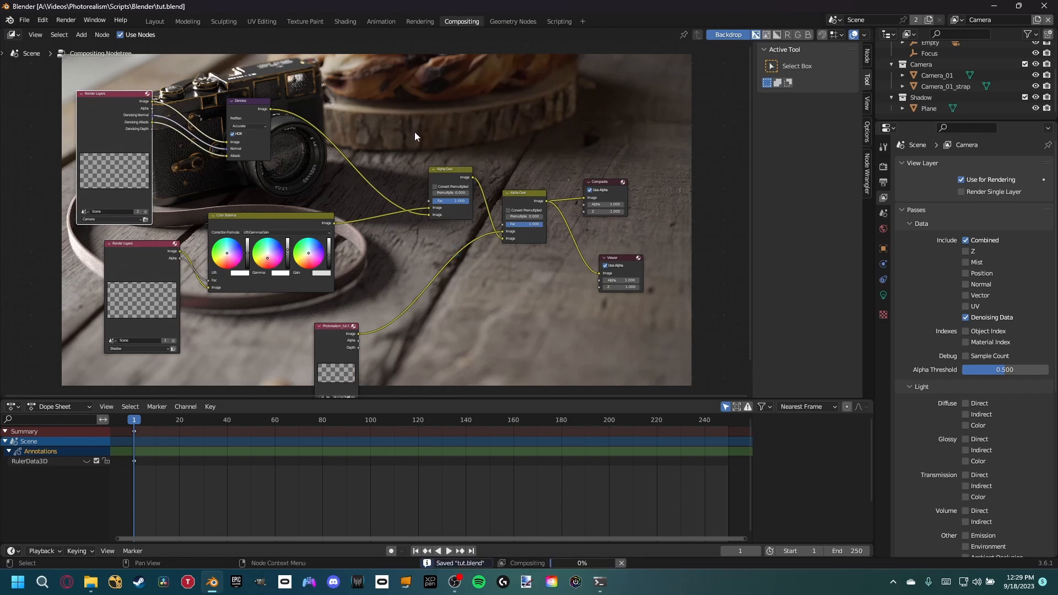
middle_drag(415, 137, 486, 156)
click(69, 20)
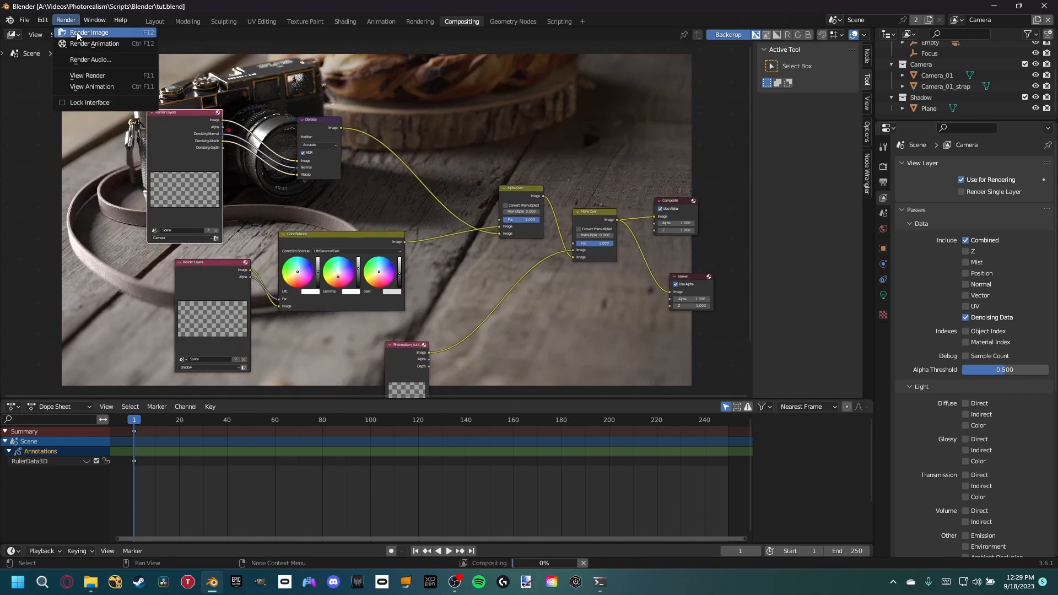